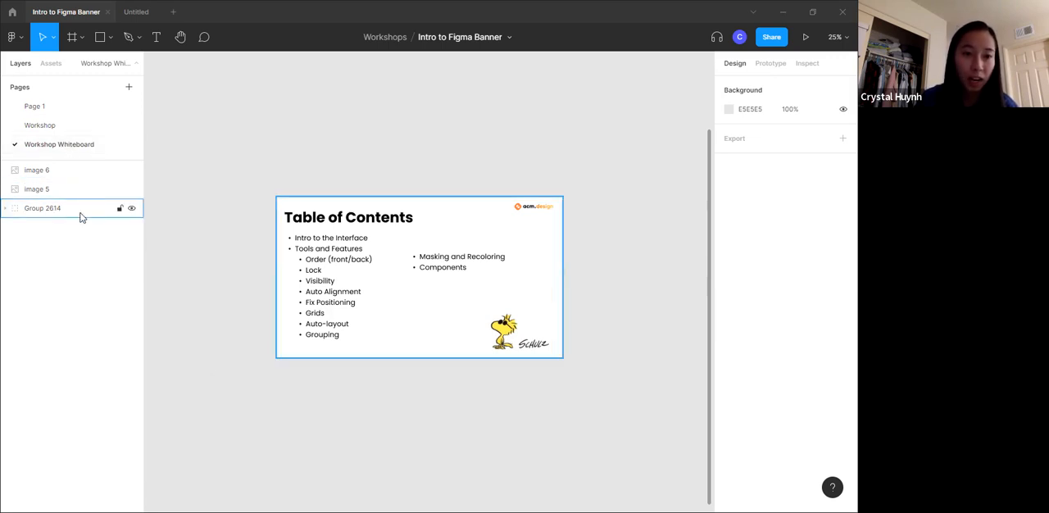
- Examine the nested layers of the Table of Contents group, collapse them again, and look over the surrounding canvas
{"action": "left_click", "coordinate": [362, 242]}
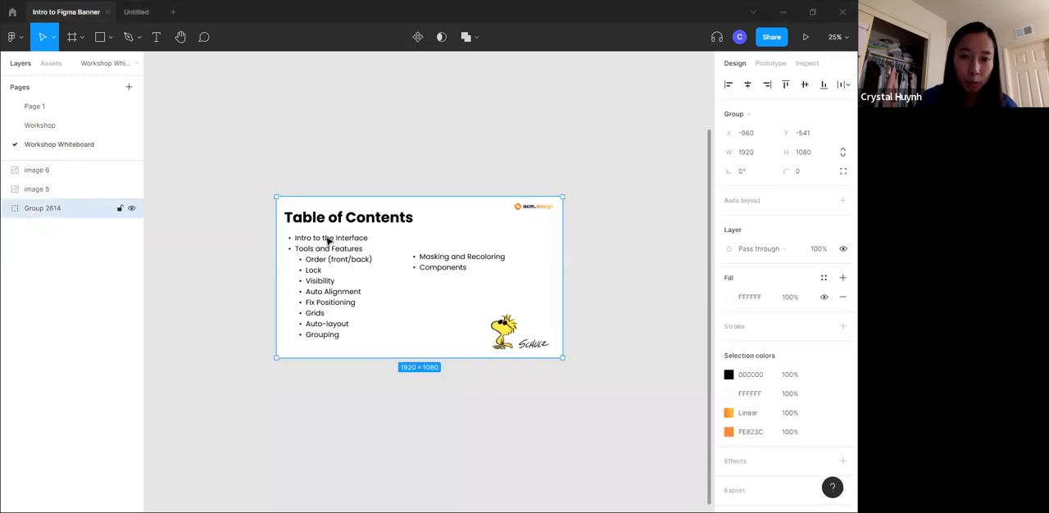
{"action": "left_click", "coordinate": [7, 209]}
{"action": "left_click", "coordinate": [13, 227]}
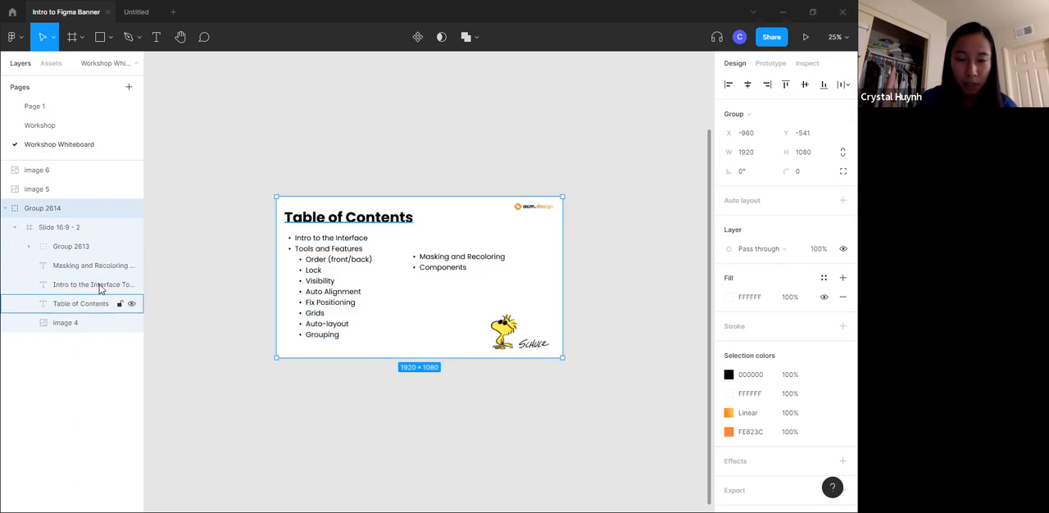
{"action": "left_click", "coordinate": [14, 228]}
{"action": "left_click", "coordinate": [5, 210]}
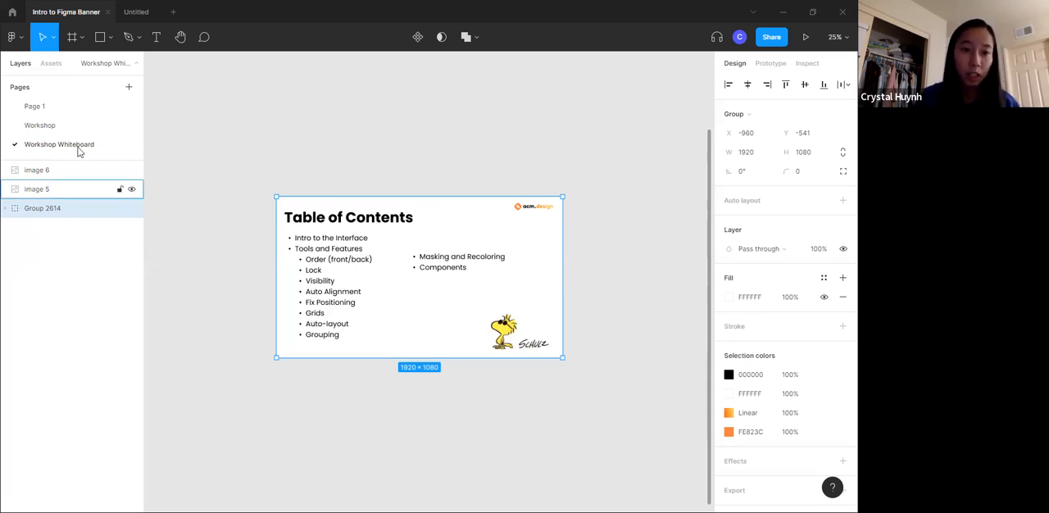
{"action": "scroll", "coordinate": [461, 133], "scroll_direction": "up", "scroll_amount": 2}
{"action": "scroll", "coordinate": [450, 129], "scroll_direction": "up", "scroll_amount": 1}
{"action": "scroll", "coordinate": [443, 261], "scroll_direction": "down", "scroll_amount": 1}
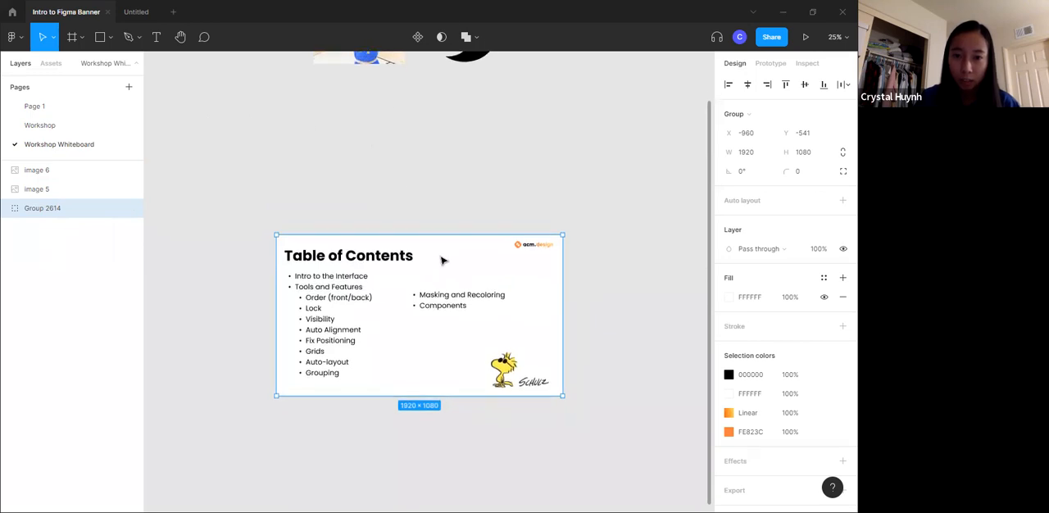
{"action": "scroll", "coordinate": [335, 191], "scroll_direction": "down", "scroll_amount": 1}
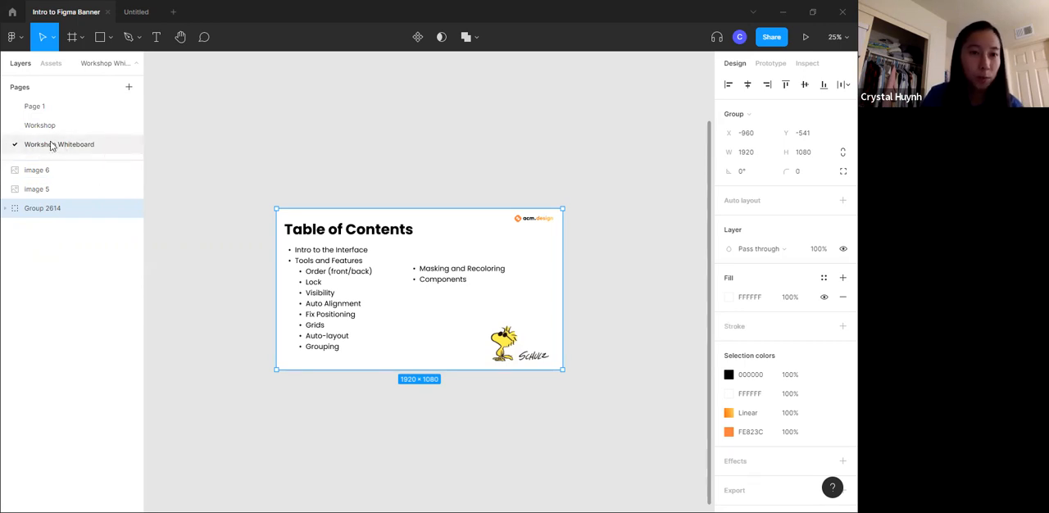
- View the file's component assets and return to the layer list
{"action": "left_click", "coordinate": [53, 64]}
{"action": "left_click", "coordinate": [20, 63]}
{"action": "left_click", "coordinate": [51, 63]}
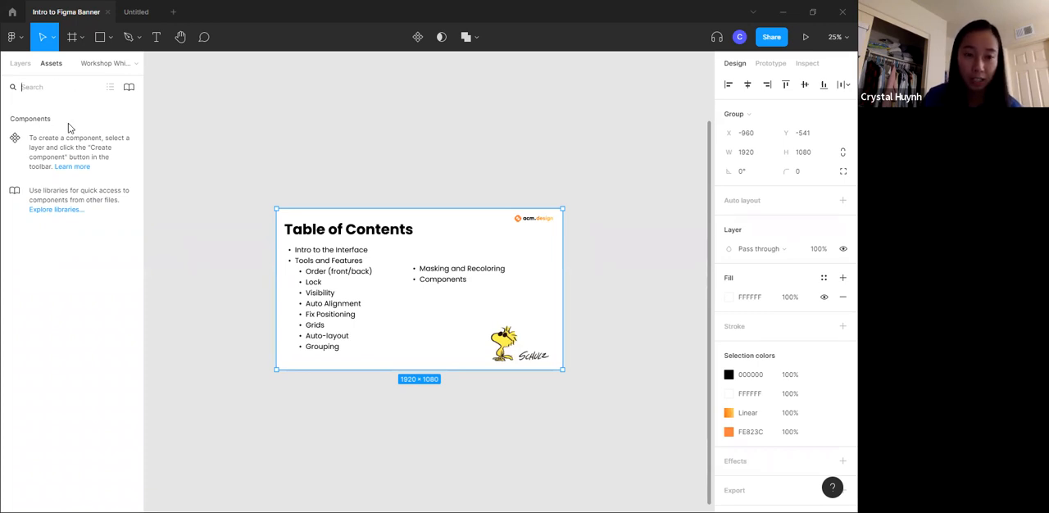
{"action": "left_click", "coordinate": [21, 67]}
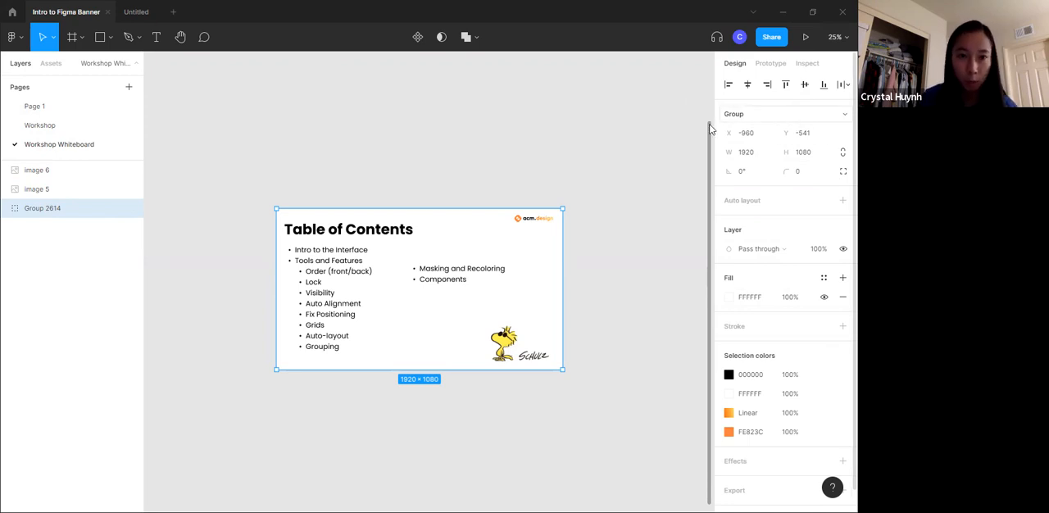
- Draw a rectangle about 572 × 492 below the Table of Contents slide and move it to about X -392, Y 1032
{"action": "left_click", "coordinate": [100, 37]}
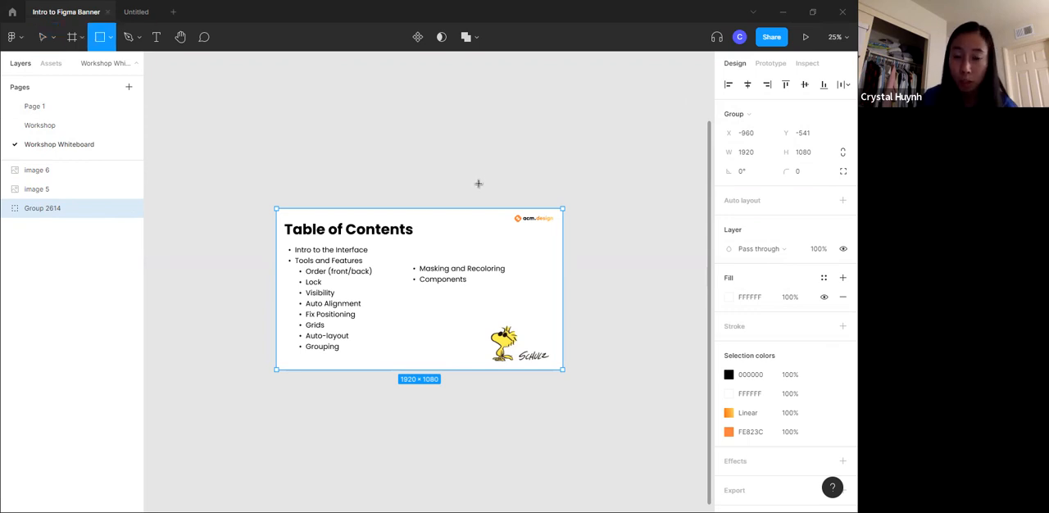
{"action": "scroll", "coordinate": [442, 196], "scroll_direction": "down", "scroll_amount": 5}
{"action": "left_click_drag", "start_coordinate": [377, 149], "coordinate": [464, 223]}
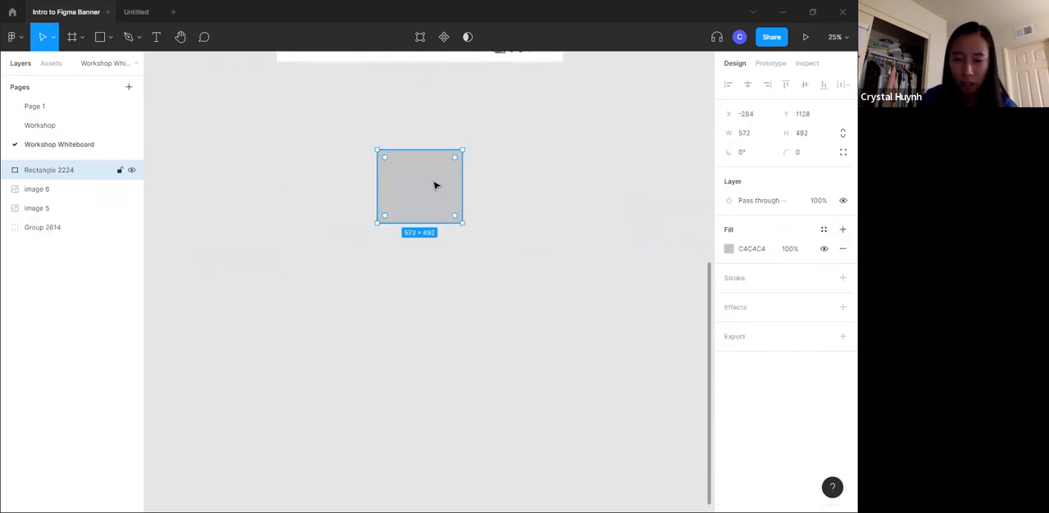
{"action": "left_click_drag", "start_coordinate": [412, 197], "coordinate": [397, 182]}
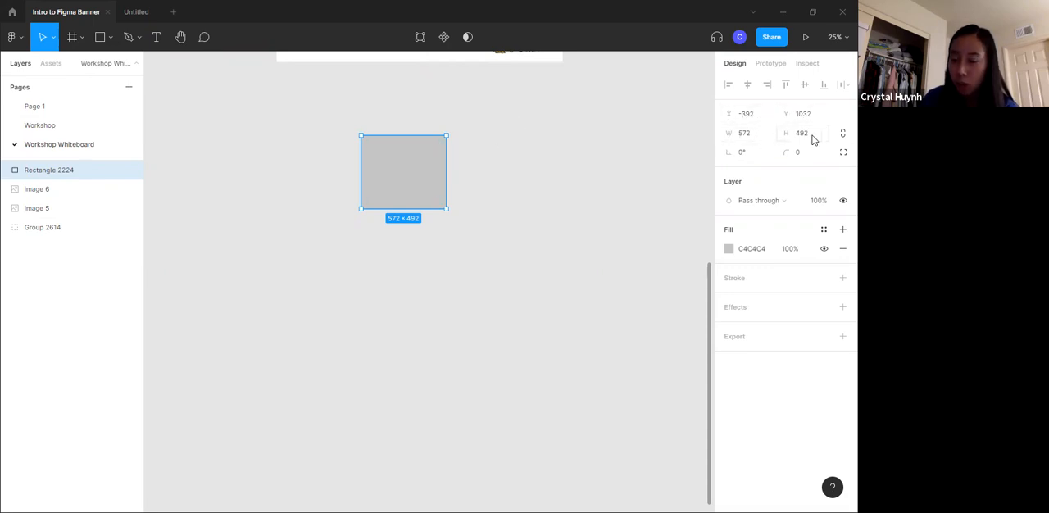
- Add 10 to the rectangle's width, and widen it further to about 594
{"action": "left_click", "coordinate": [748, 135]}
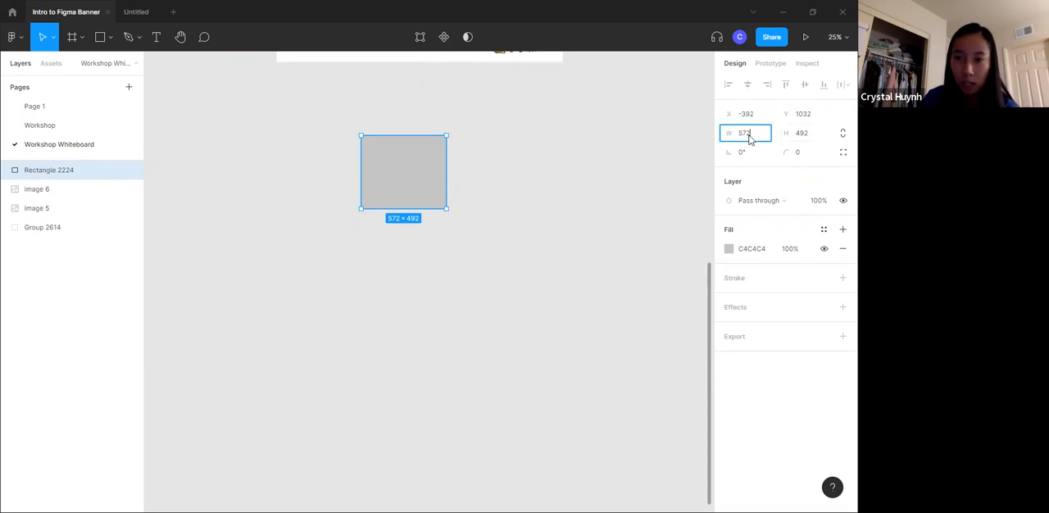
{"action": "left_click", "coordinate": [757, 132]}
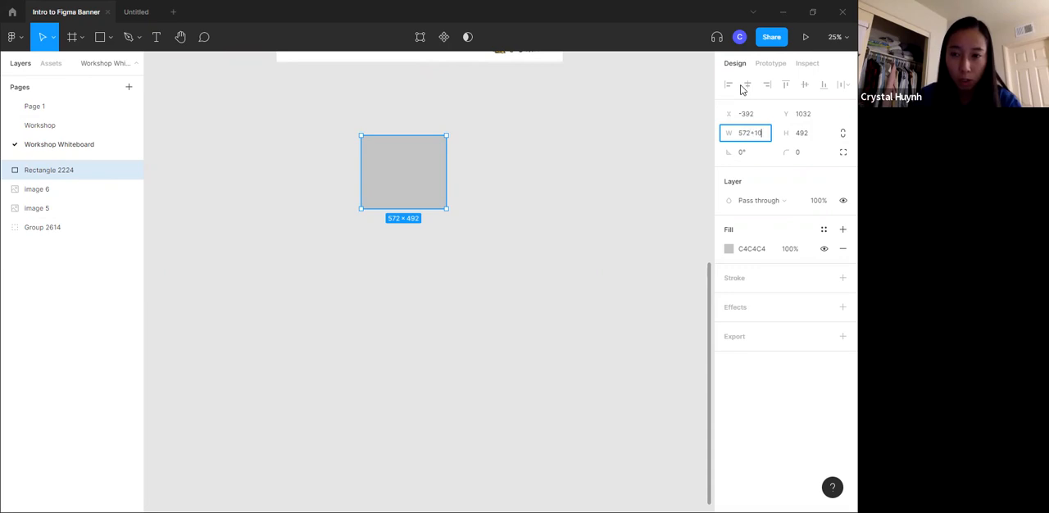
{"action": "key", "text": "Return"}
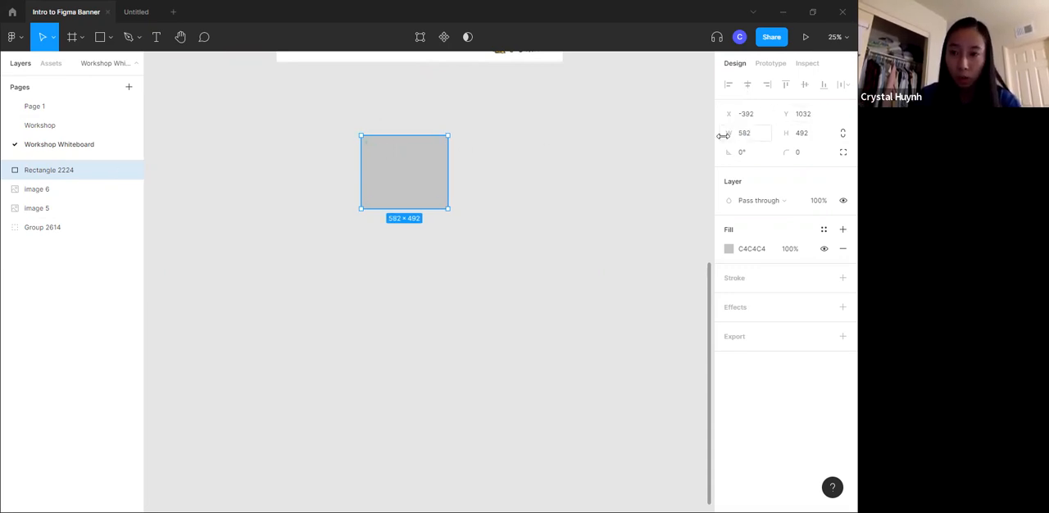
{"action": "mouse_move", "coordinate": [791, 132]}
{"action": "left_mouse_down"}
{"action": "mouse_move", "coordinate": [693, 133]}
{"action": "mouse_move", "coordinate": [788, 133]}
{"action": "left_mouse_up"}
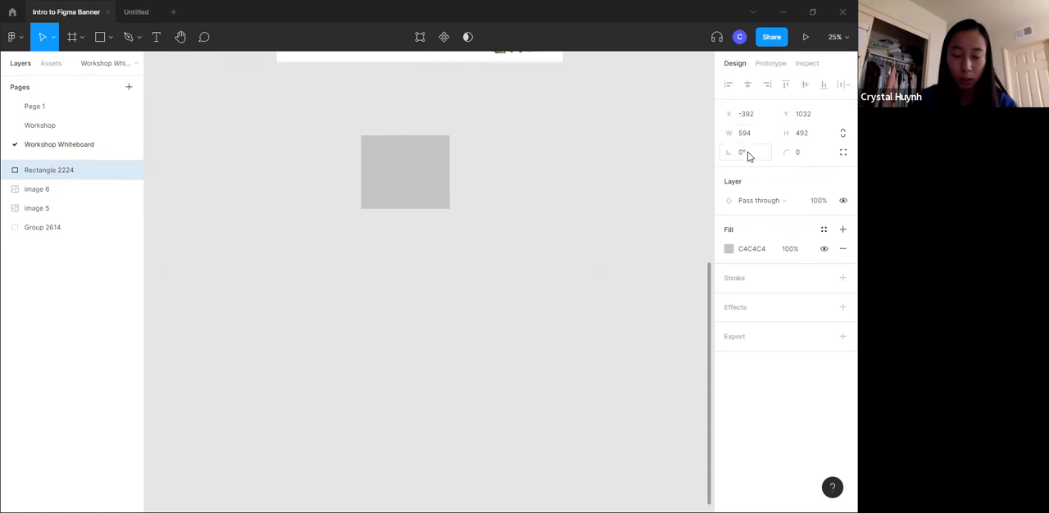
- Try adjusting the rectangle's rotation and reset it to 0°
{"action": "left_click_drag", "start_coordinate": [742, 155], "coordinate": [834, 154]}
{"action": "type", "text": "0"}
{"action": "key", "text": "Return"}
- Round all corners of the rectangle with a radius of 100
{"action": "left_click", "coordinate": [793, 154]}
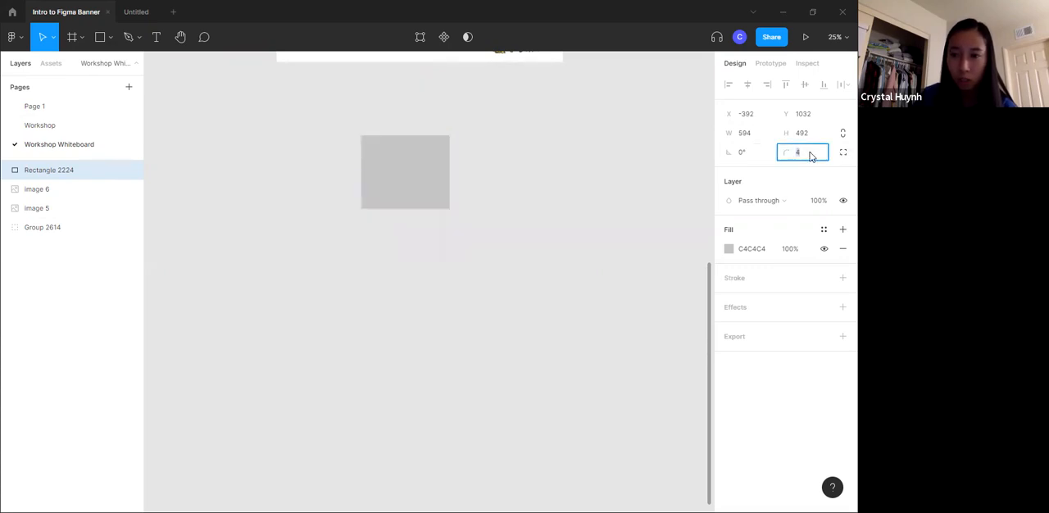
{"action": "type", "text": "100"}
{"action": "key", "text": "Return"}
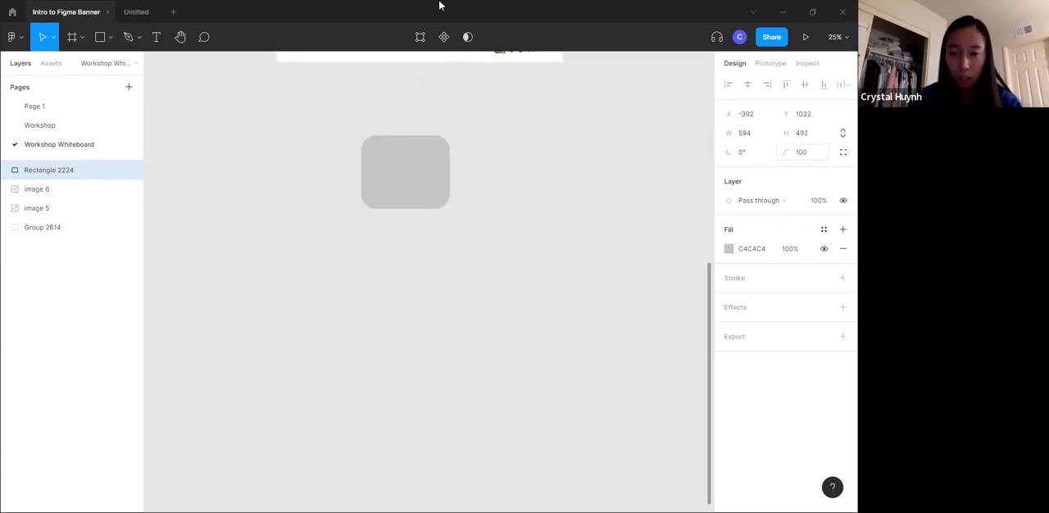
{"action": "left_click", "coordinate": [350, 166]}
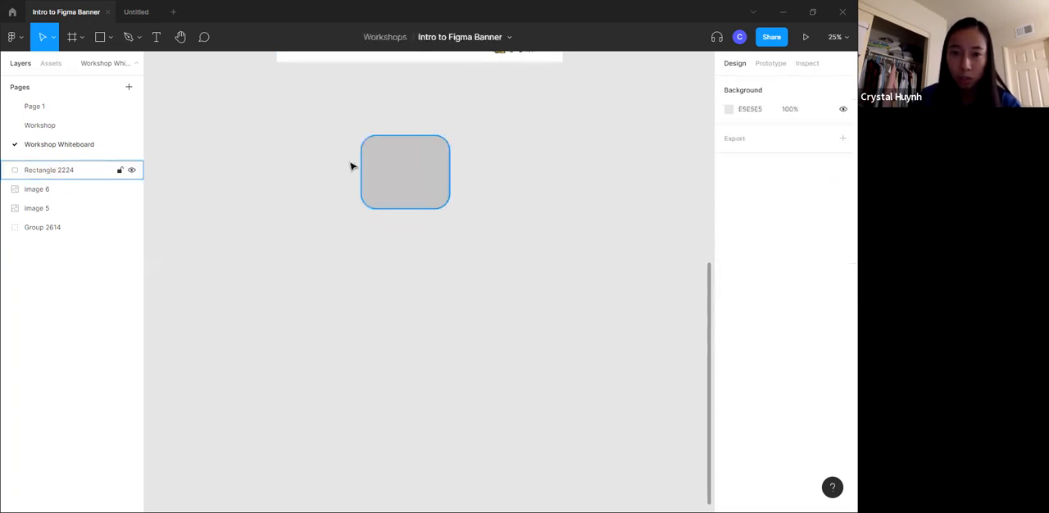
- Enable independent corners on the rectangle and set both bottom corner radii to 0
{"action": "left_click", "coordinate": [431, 180]}
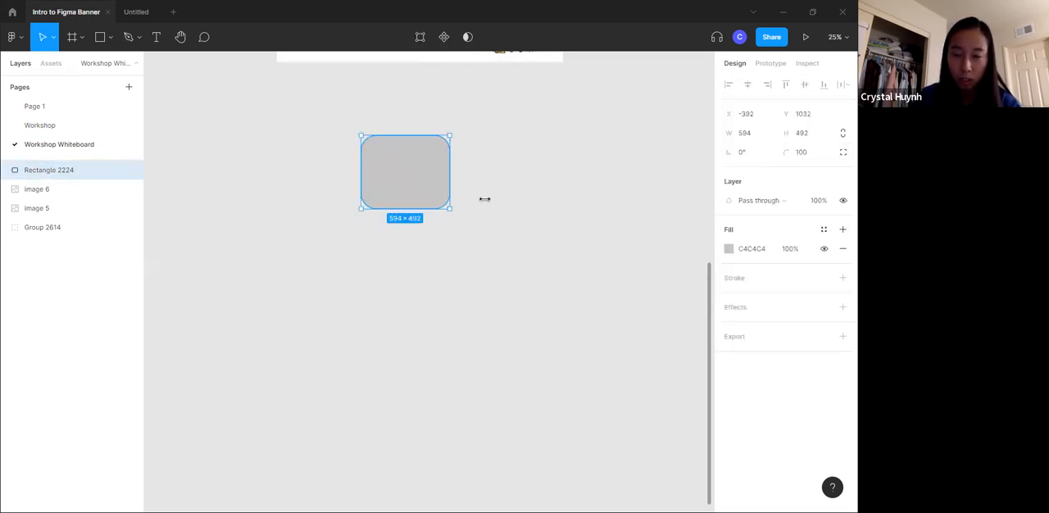
{"action": "mouse_move", "coordinate": [376, 149]}
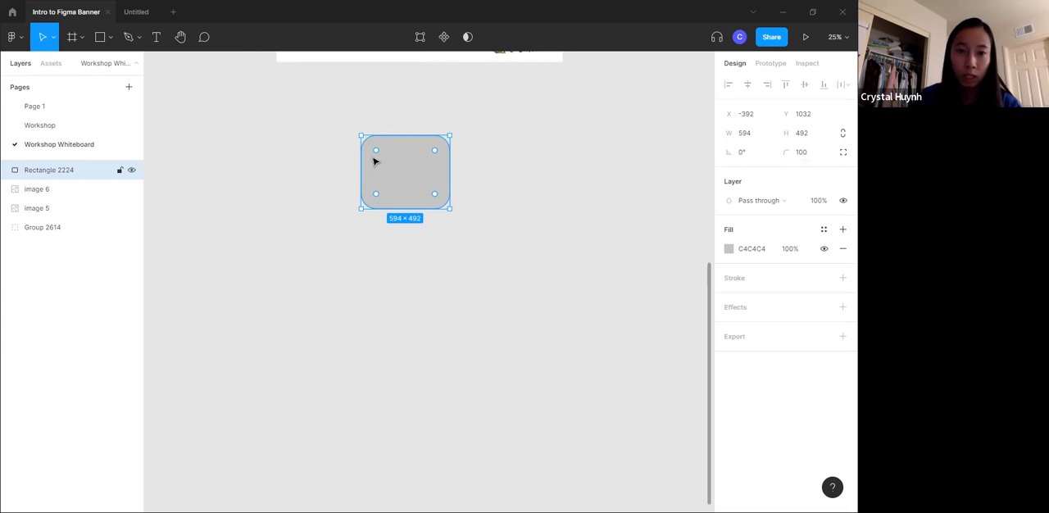
{"action": "left_click", "coordinate": [843, 153]}
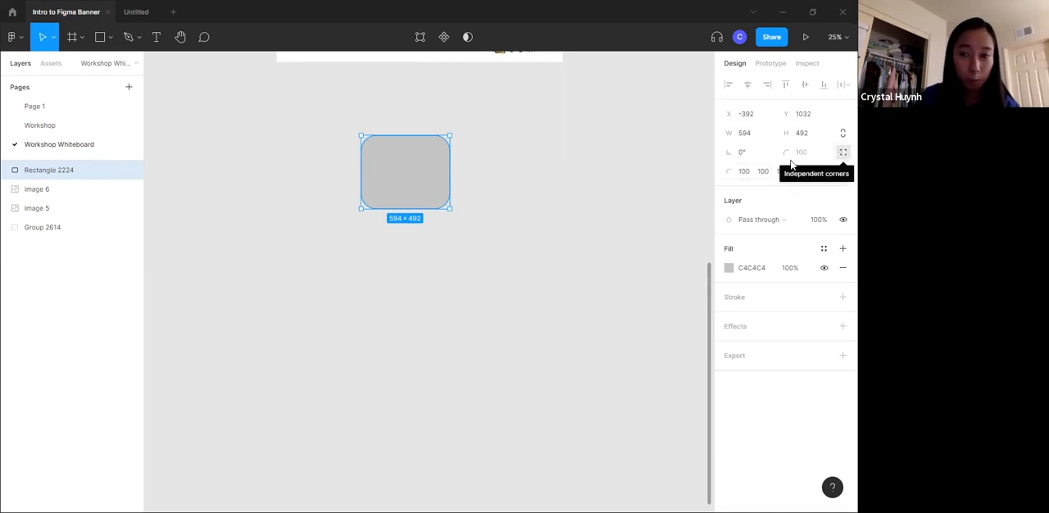
{"action": "left_click", "coordinate": [789, 174]}
{"action": "type", "text": "0"}
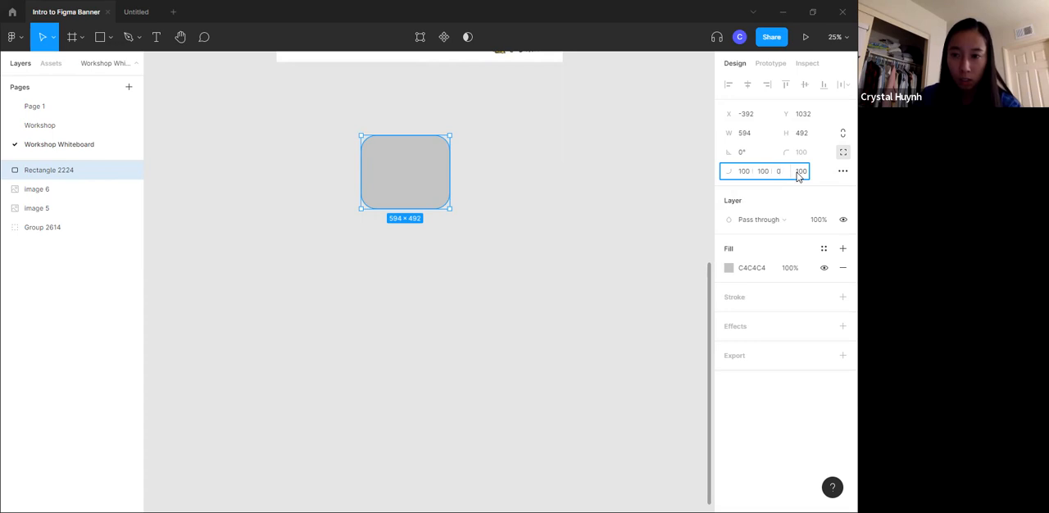
{"action": "type", "text": "0"}
{"action": "left_click", "coordinate": [613, 223]}
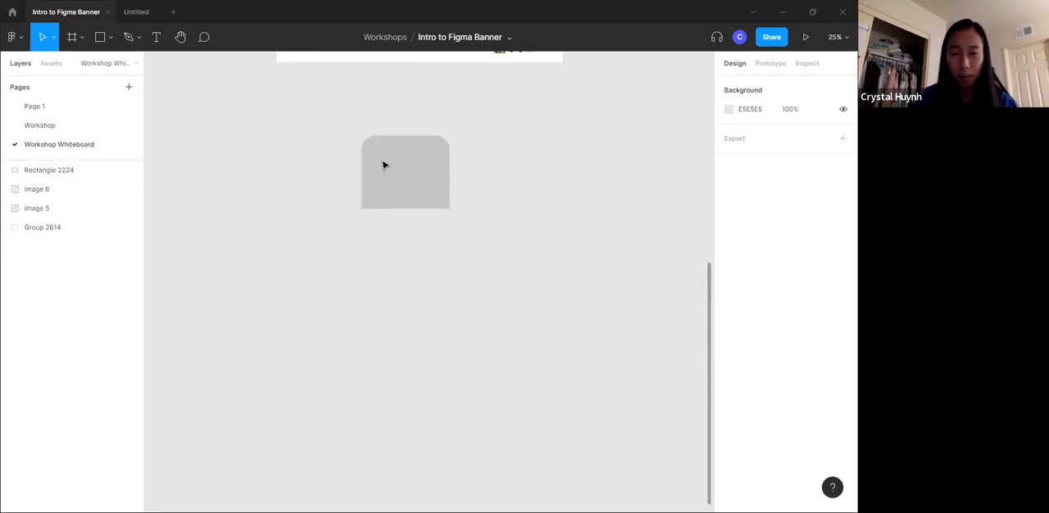
- Try the Screen, Color dodge, Lighten and Darken blend modes on the rectangle, and restore Pass through
{"action": "left_click", "coordinate": [437, 189]}
{"action": "left_click", "coordinate": [843, 153]}
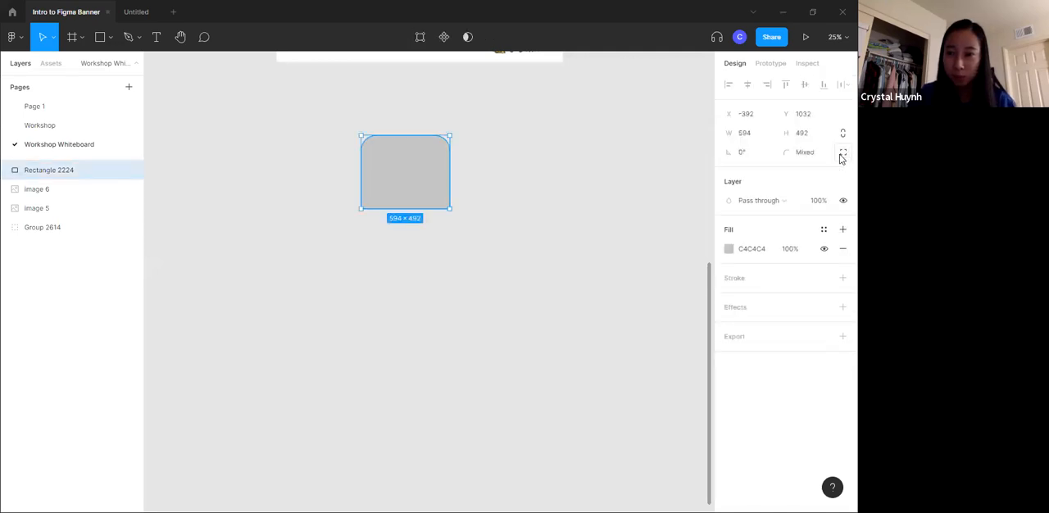
{"action": "left_click", "coordinate": [767, 204]}
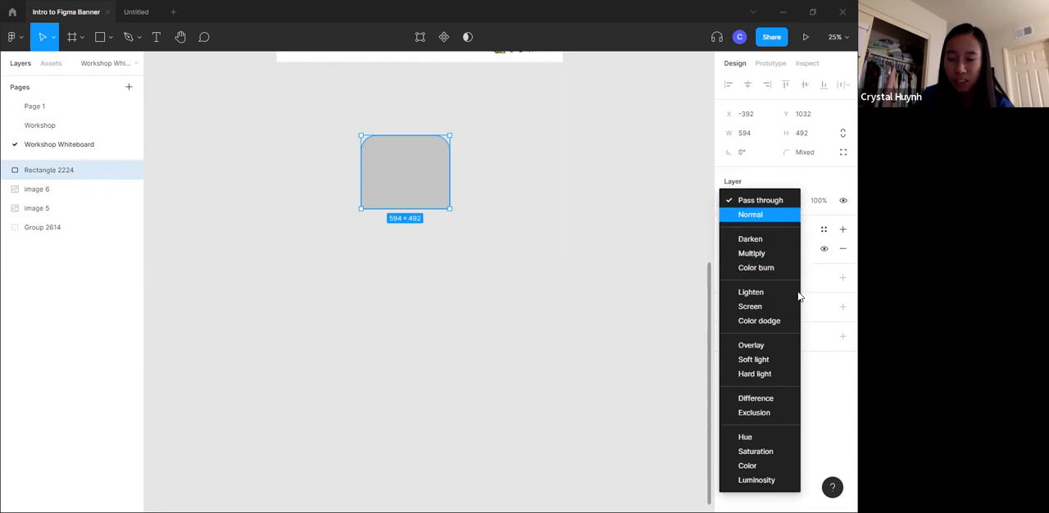
{"action": "left_click", "coordinate": [759, 308]}
{"action": "left_click", "coordinate": [753, 201]}
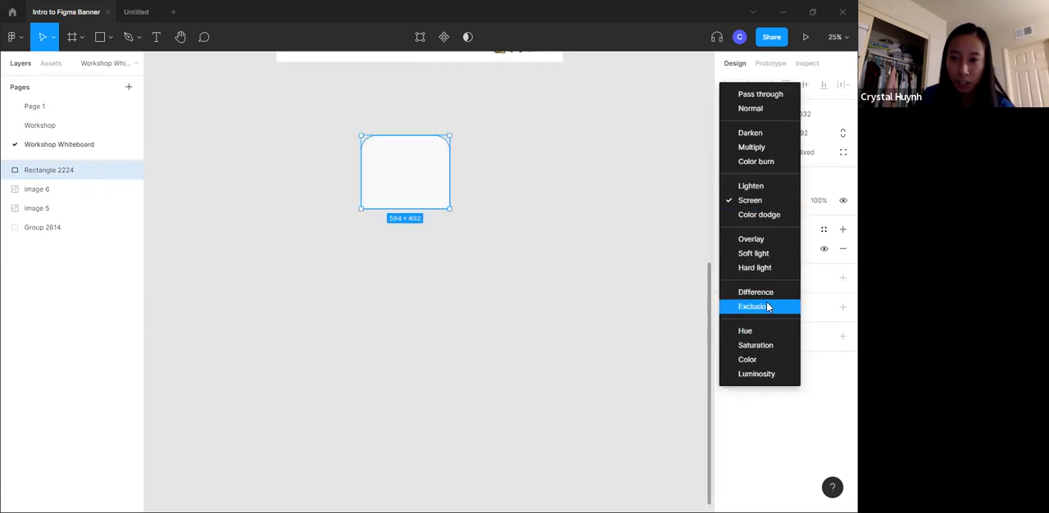
{"action": "left_click", "coordinate": [769, 215]}
{"action": "left_click", "coordinate": [770, 202]}
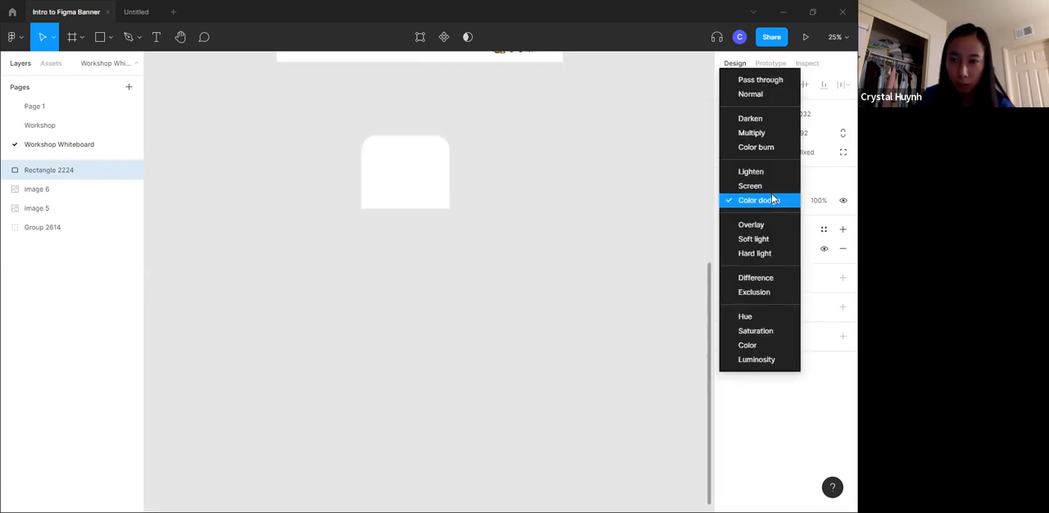
{"action": "left_click", "coordinate": [750, 171]}
{"action": "left_click", "coordinate": [759, 205]}
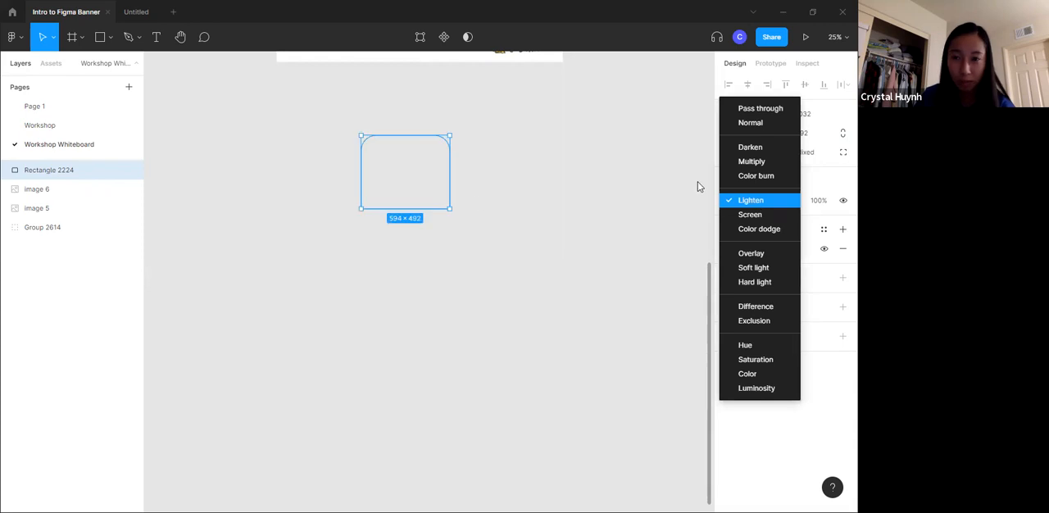
{"action": "left_click", "coordinate": [762, 151]}
{"action": "left_click", "coordinate": [759, 204]}
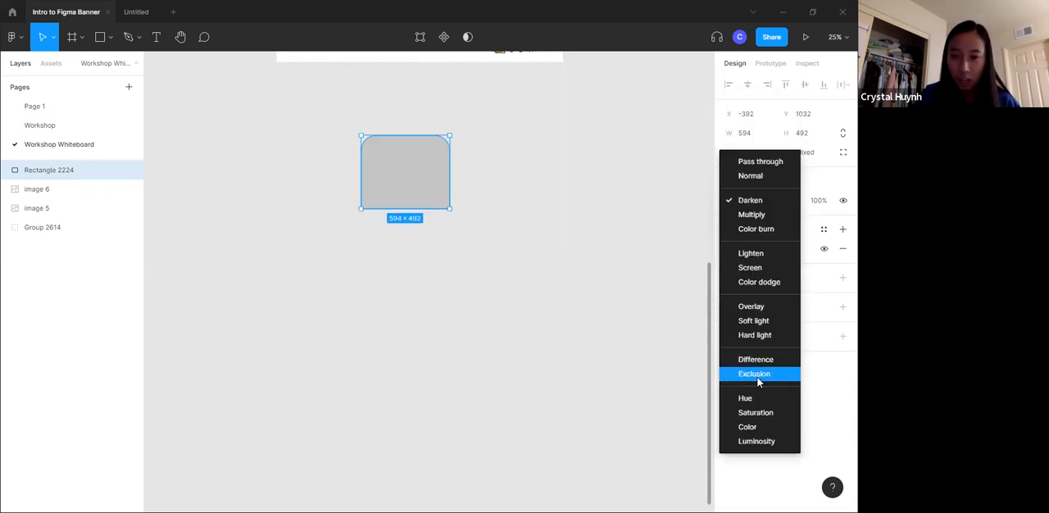
{"action": "left_click", "coordinate": [759, 165]}
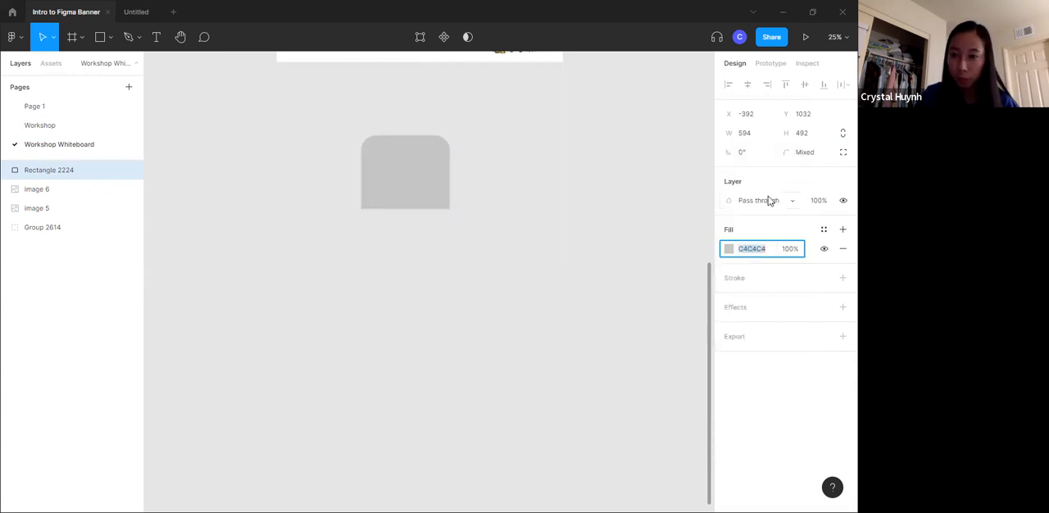
{"action": "left_click", "coordinate": [768, 202]}
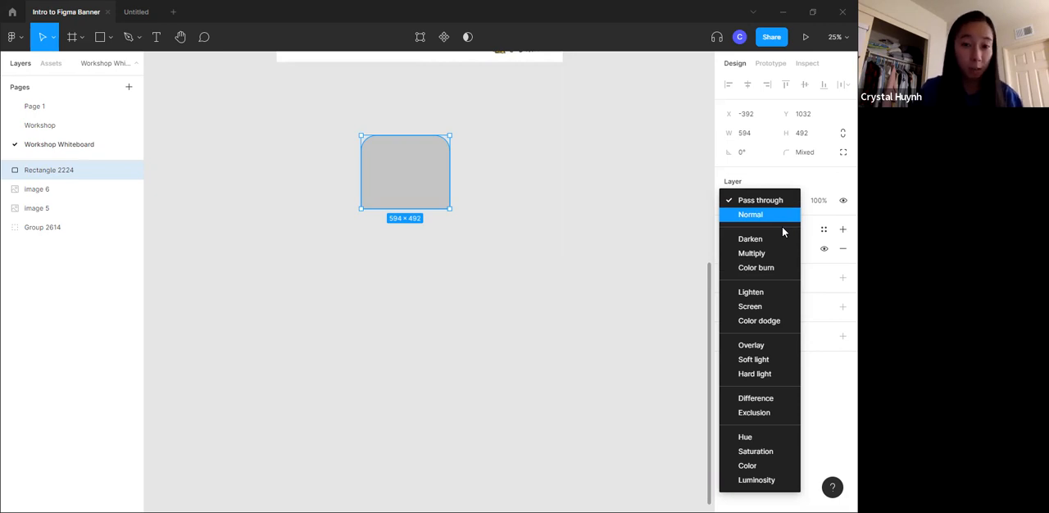
{"action": "left_click", "coordinate": [813, 179]}
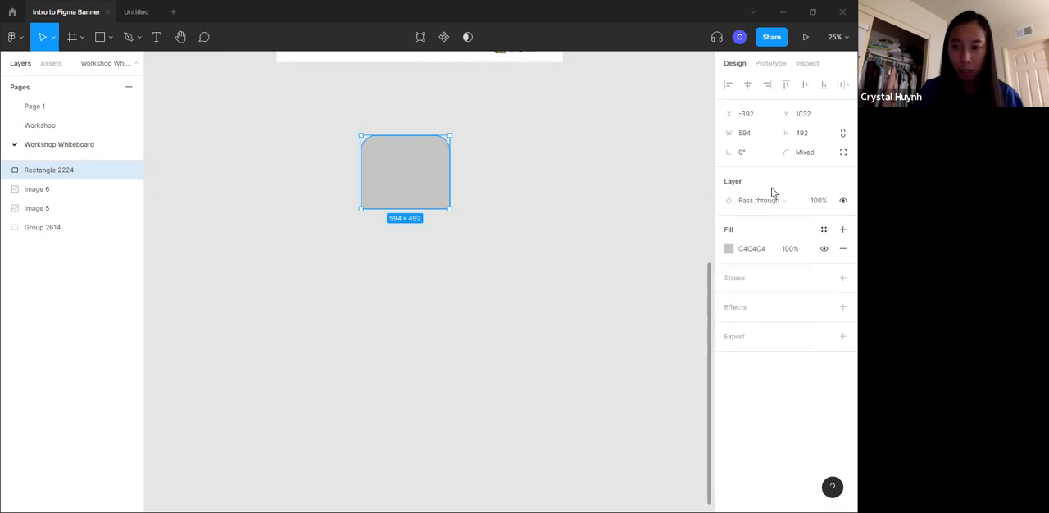
- Change the rectangle's fill to red F25858 and convert it to a linear gradient
{"action": "left_click", "coordinate": [729, 250]}
{"action": "mouse_move", "coordinate": [592, 269]}
{"action": "left_mouse_down"}
{"action": "mouse_move", "coordinate": [647, 234]}
{"action": "mouse_move", "coordinate": [674, 259]}
{"action": "mouse_move", "coordinate": [677, 246]}
{"action": "mouse_move", "coordinate": [631, 249]}
{"action": "mouse_move", "coordinate": [662, 220]}
{"action": "left_mouse_up"}
{"action": "left_click", "coordinate": [588, 204]}
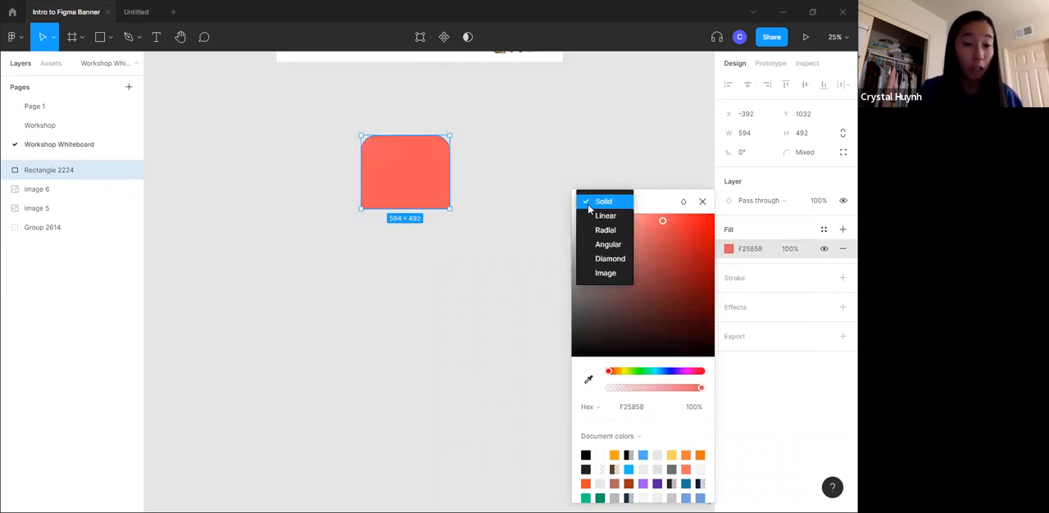
{"action": "left_click", "coordinate": [606, 216]}
- Try the Angular and Radial gradient types on the rectangle's fill and return it to Solid
{"action": "left_click", "coordinate": [593, 158]}
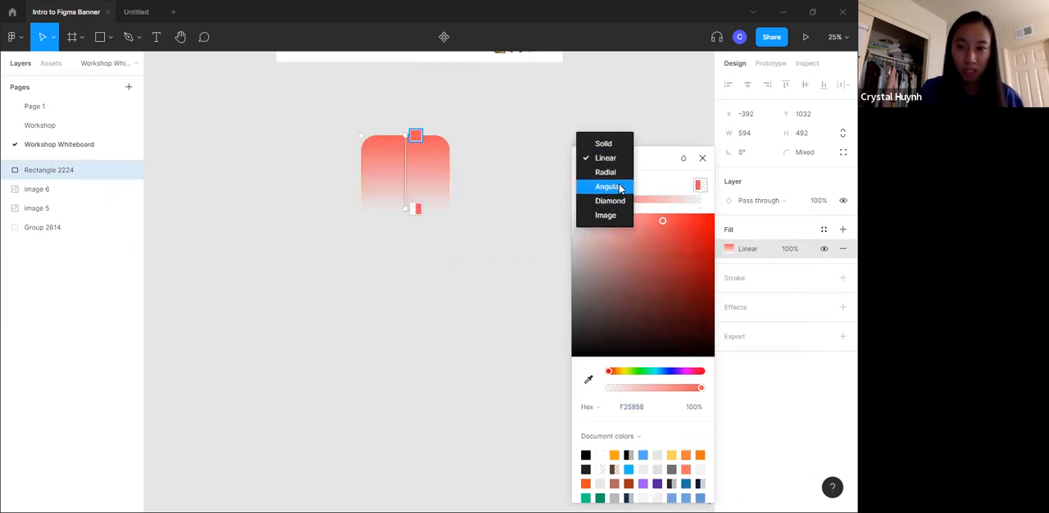
{"action": "left_click", "coordinate": [617, 186]}
{"action": "left_click", "coordinate": [607, 160]}
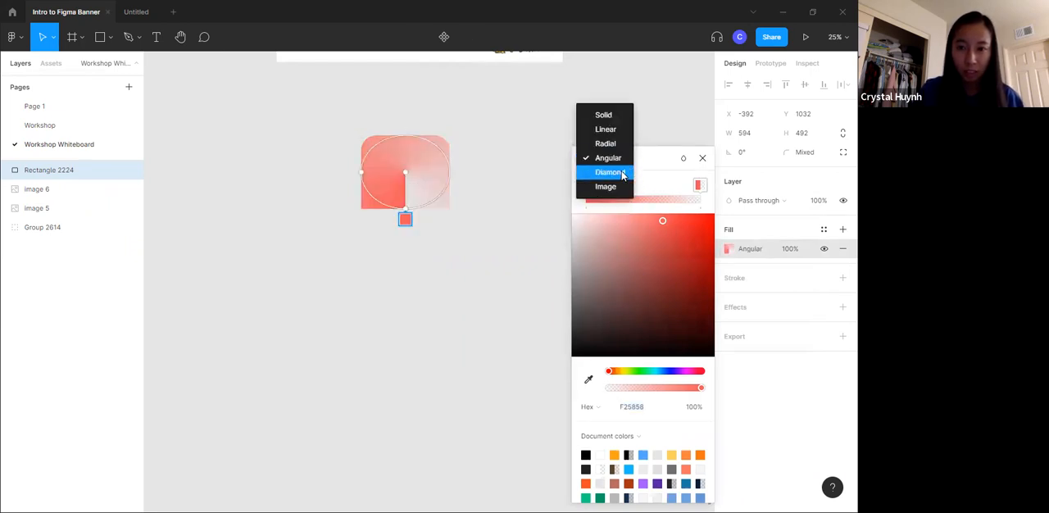
{"action": "left_click", "coordinate": [614, 143]}
{"action": "left_click", "coordinate": [609, 160]}
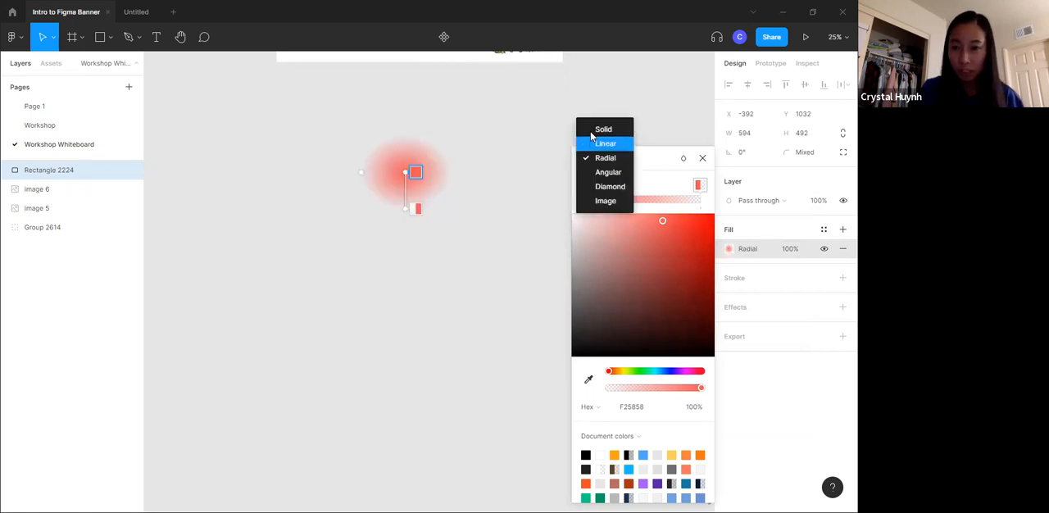
{"action": "left_click", "coordinate": [596, 129]}
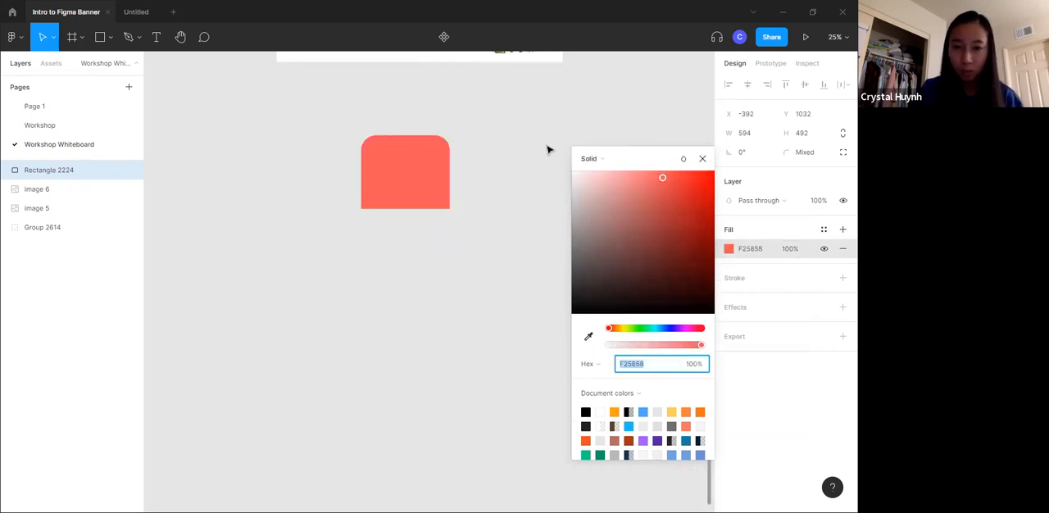
- Set the red rectangle's layer opacity to 50% and move it slightly to the left on the canvas
{"action": "left_click", "coordinate": [703, 158]}
{"action": "left_click", "coordinate": [820, 201]}
{"action": "type", "text": "50"}
{"action": "key", "text": "Return"}
{"action": "left_click", "coordinate": [478, 206]}
{"action": "left_click_drag", "start_coordinate": [398, 176], "coordinate": [380, 176]}
- Draw a gray rectangle of about 612 × 668 beside the red one and overlap them with the red rectangle in front
{"action": "left_click", "coordinate": [100, 37]}
{"action": "left_click_drag", "start_coordinate": [443, 155], "coordinate": [534, 238]}
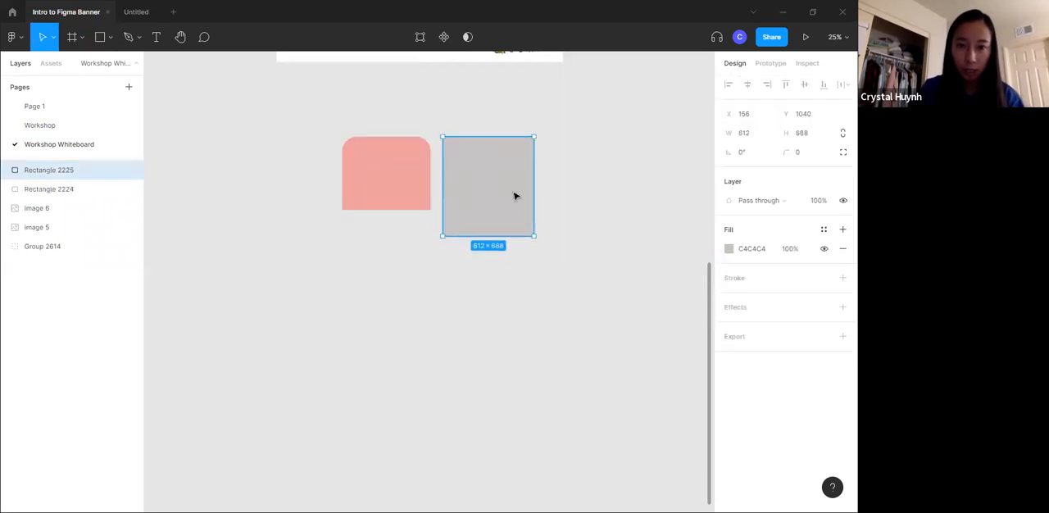
{"action": "left_click", "coordinate": [422, 178]}
{"action": "key", "text": "ctrl+shift+bracketleft"}
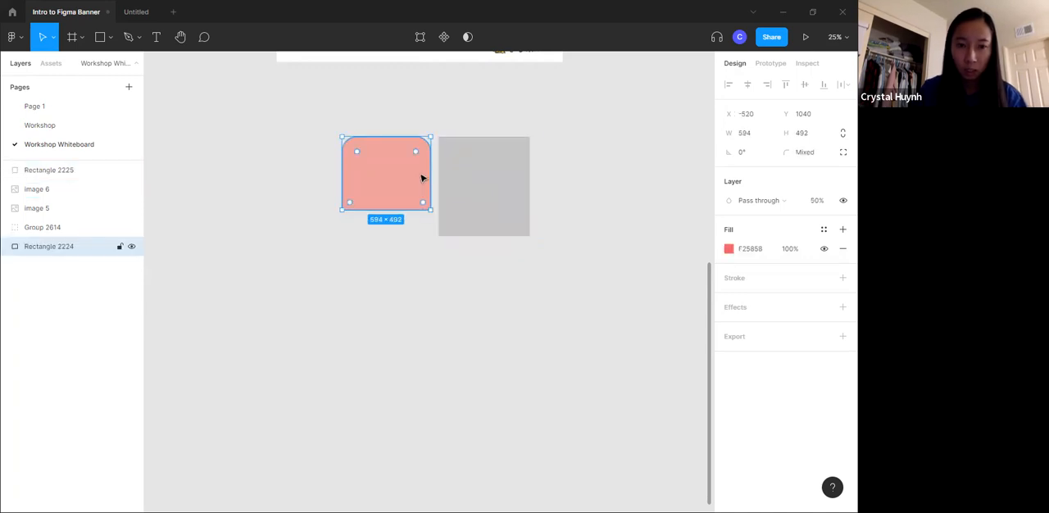
{"action": "key", "text": "ctrl+shift+bracketright"}
{"action": "left_click_drag", "start_coordinate": [412, 169], "coordinate": [466, 174]}
{"action": "left_click_drag", "start_coordinate": [513, 206], "coordinate": [533, 195]}
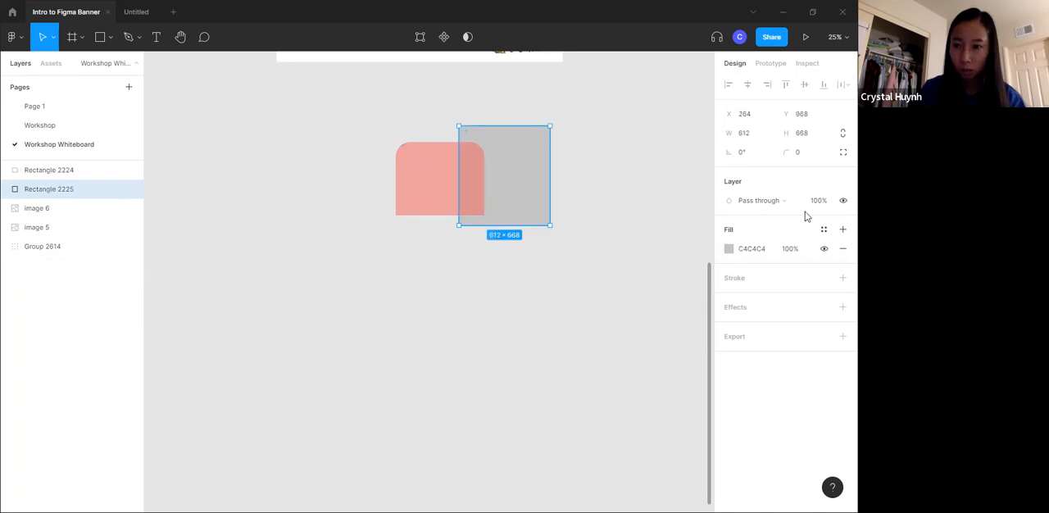
- Examine the red rectangle's fill color and fill opacity settings
{"action": "left_click", "coordinate": [439, 209]}
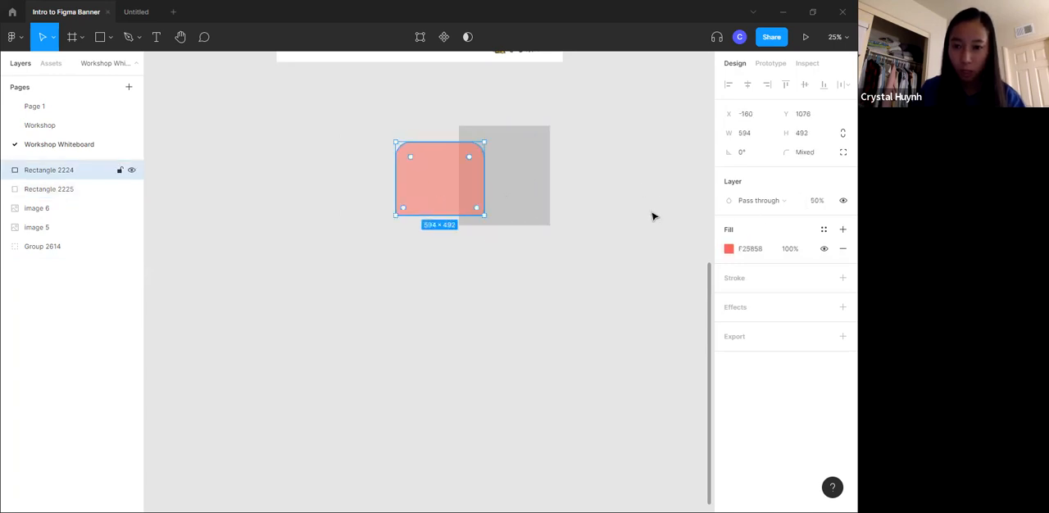
{"action": "left_click", "coordinate": [729, 249]}
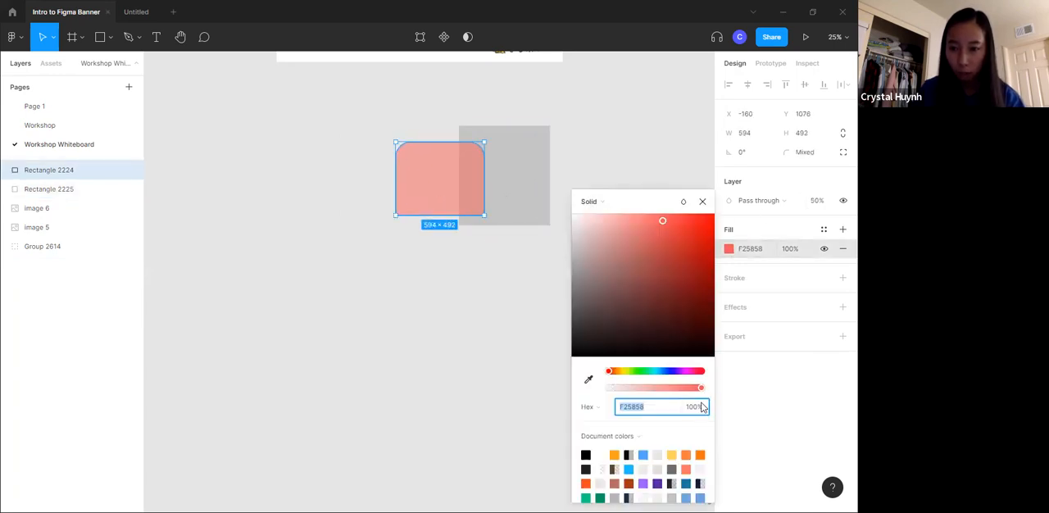
{"action": "left_click", "coordinate": [655, 182]}
- Delete the gray rectangle and set the red rectangle's layer opacity to 100%
{"action": "left_click", "coordinate": [511, 187]}
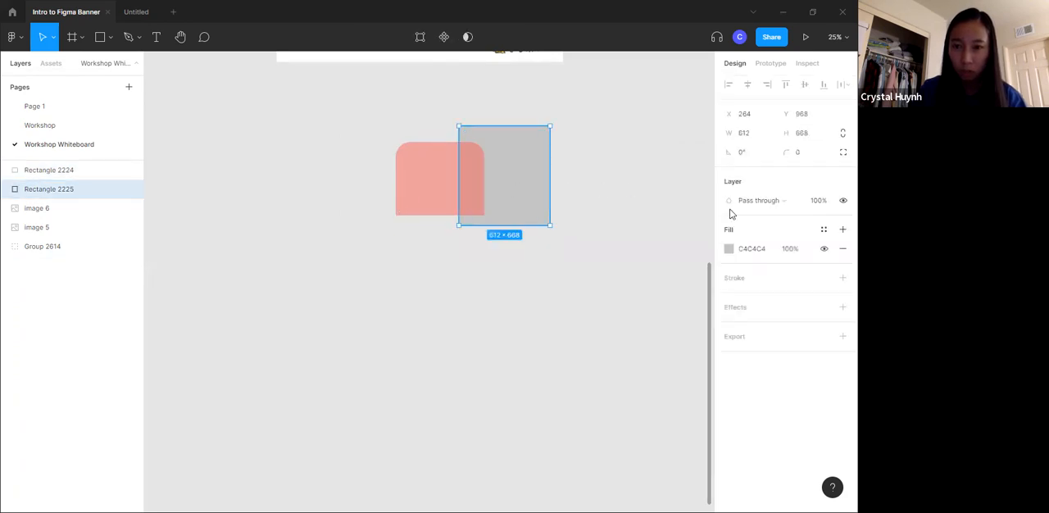
{"action": "key", "text": "Delete"}
{"action": "left_click", "coordinate": [482, 169]}
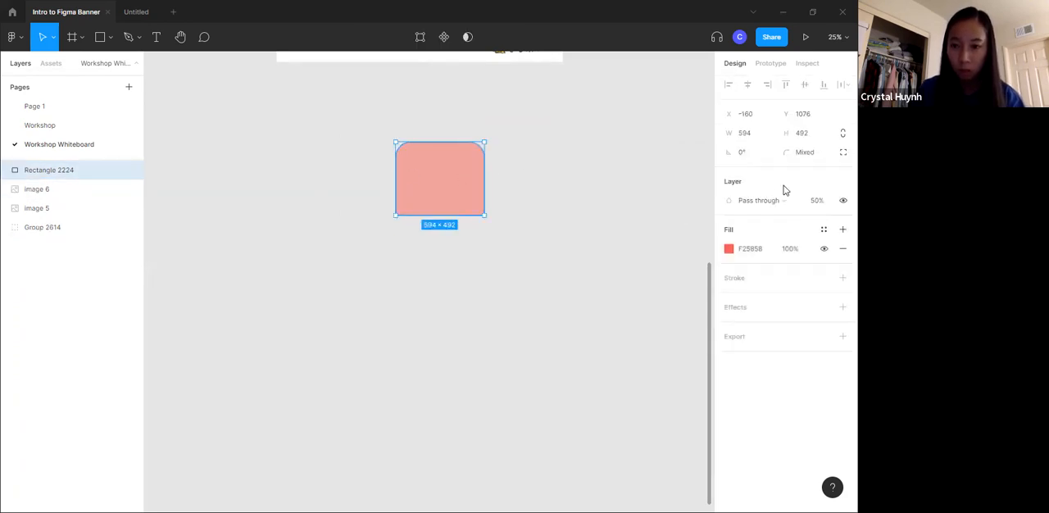
{"action": "left_click", "coordinate": [824, 201]}
{"action": "type", "text": "100"}
{"action": "key", "text": "Return"}
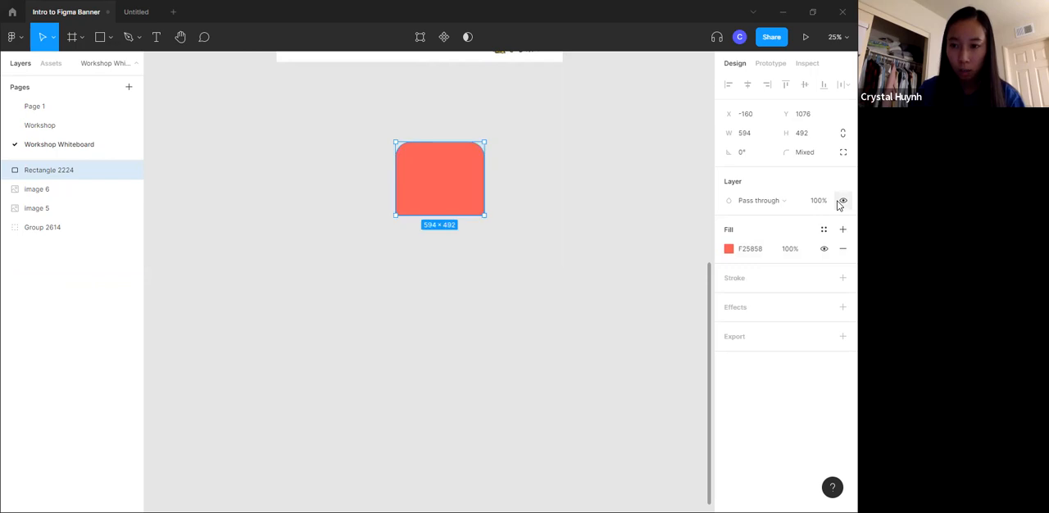
- Add a black 000000 inside stroke with a weight of 17 and a drop shadow effect to the rectangle
{"action": "left_click", "coordinate": [734, 278]}
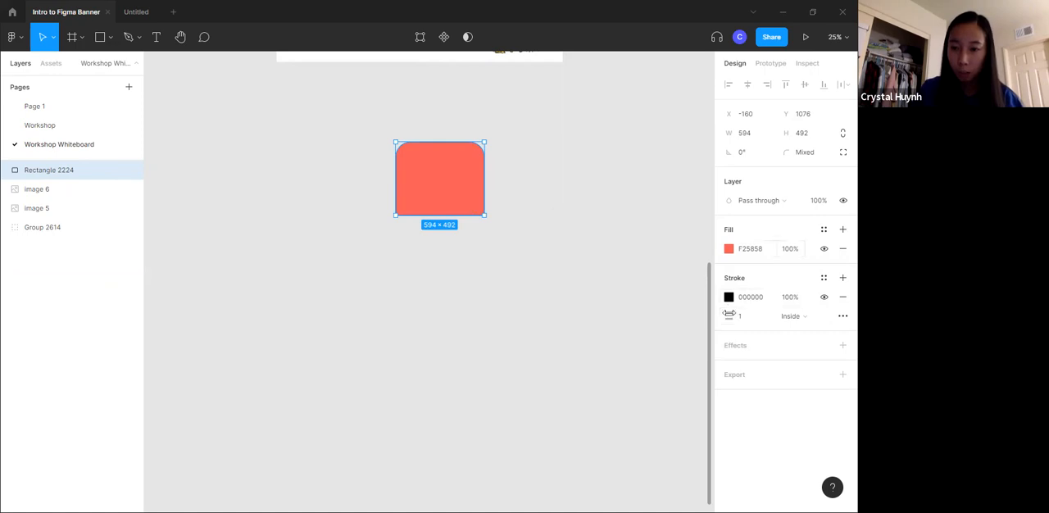
{"action": "mouse_move", "coordinate": [726, 318]}
{"action": "left_mouse_down"}
{"action": "mouse_move", "coordinate": [762, 318]}
{"action": "mouse_move", "coordinate": [722, 310]}
{"action": "left_mouse_up"}
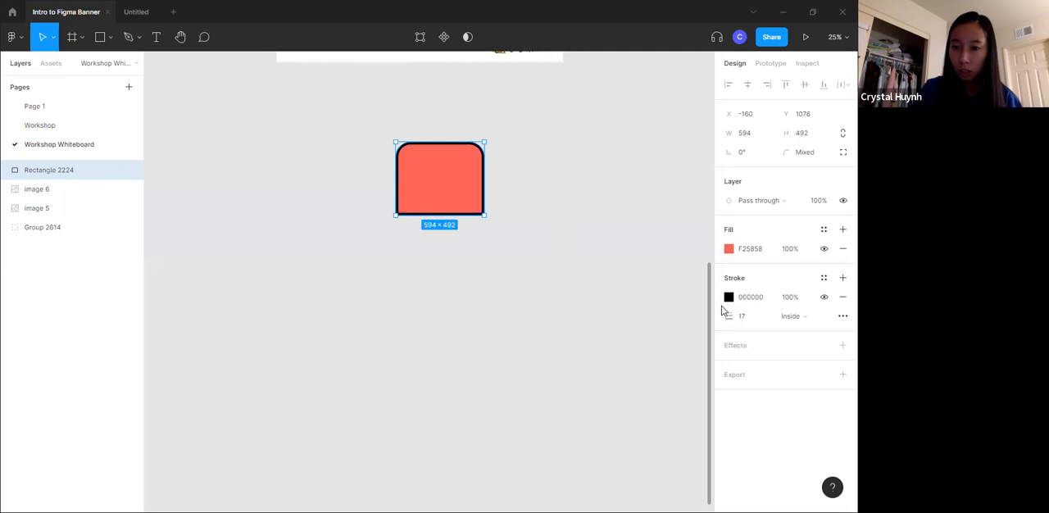
{"action": "left_click", "coordinate": [741, 347]}
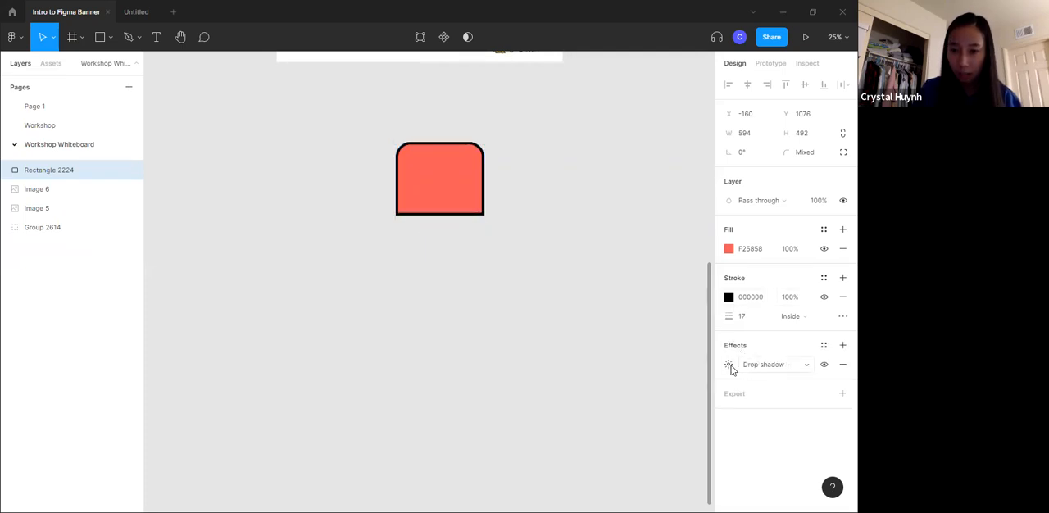
{"action": "left_click", "coordinate": [745, 366]}
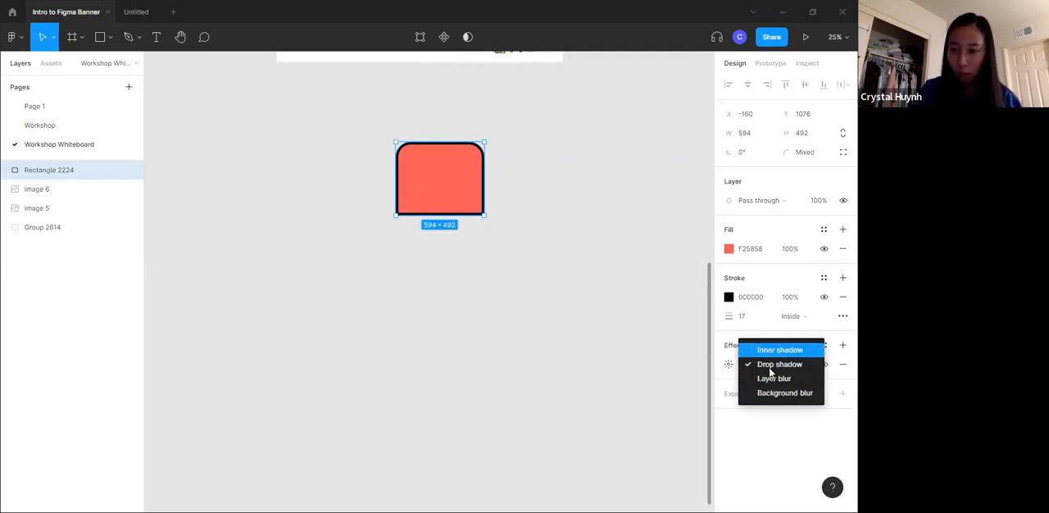
{"action": "left_click", "coordinate": [769, 366]}
- Set the drop shadow's offset to X 61 and Y 54, its blur to 36 and its color to dark red BB4141
{"action": "left_click", "coordinate": [729, 365]}
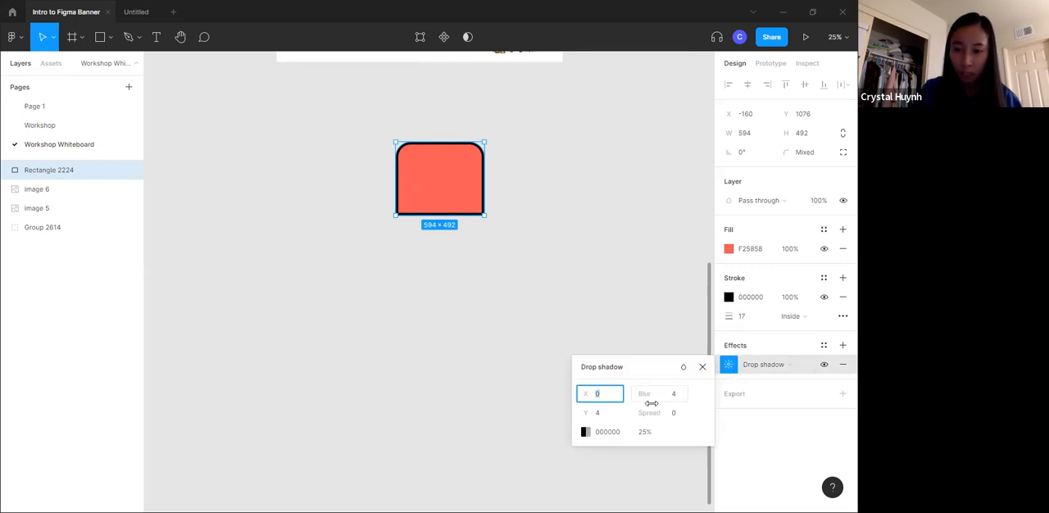
{"action": "left_click_drag", "start_coordinate": [583, 417], "coordinate": [742, 392]}
{"action": "left_click", "coordinate": [587, 431]}
{"action": "left_click_drag", "start_coordinate": [533, 281], "coordinate": [522, 255]}
{"action": "left_click", "coordinate": [498, 231]}
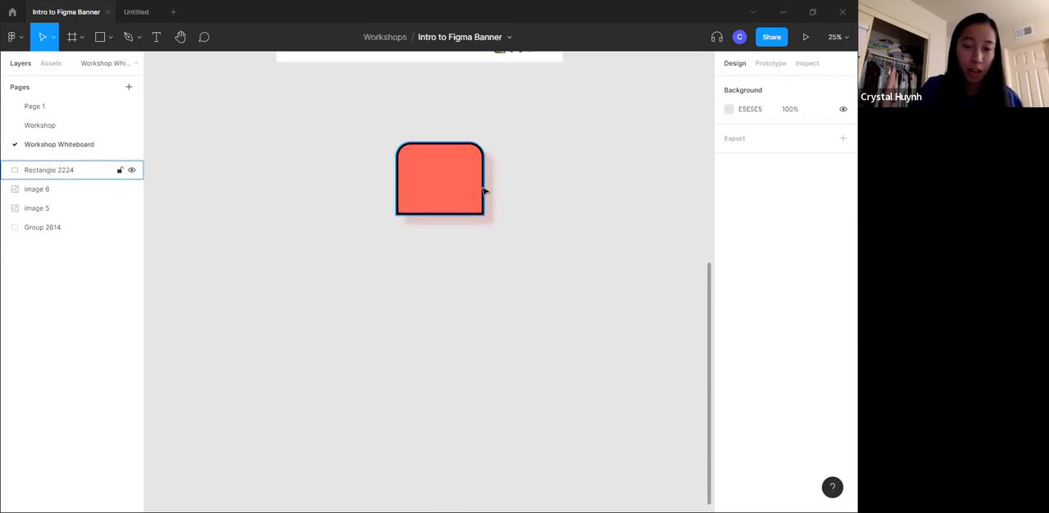
{"action": "left_click", "coordinate": [449, 181]}
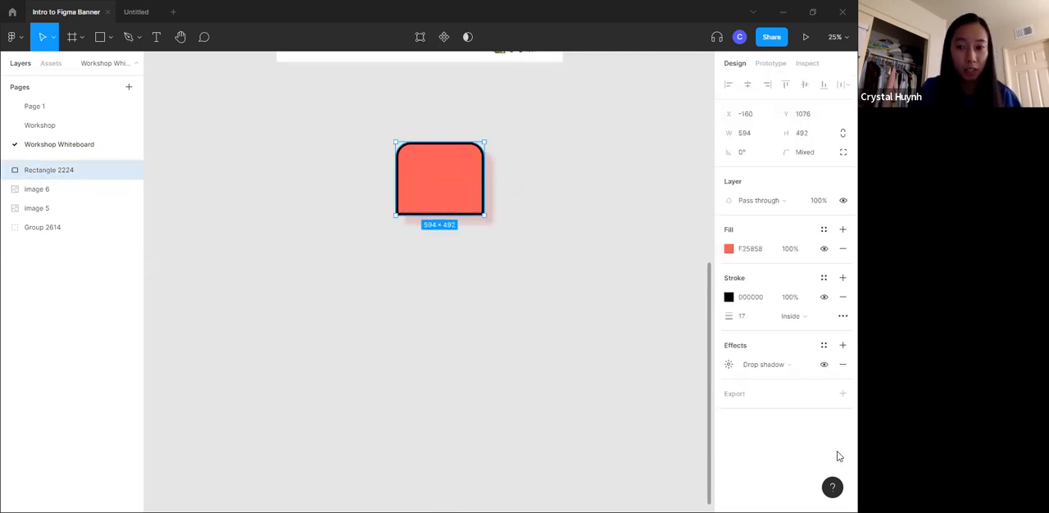
{"action": "left_click", "coordinate": [550, 189]}
{"action": "left_click_drag", "start_coordinate": [336, 112], "coordinate": [618, 300]}
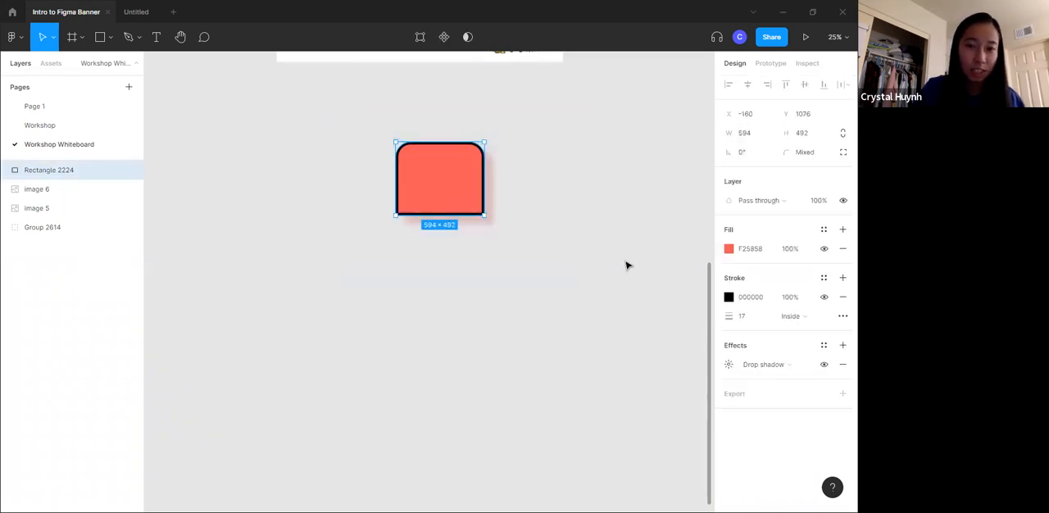
{"action": "left_click", "coordinate": [491, 146]}
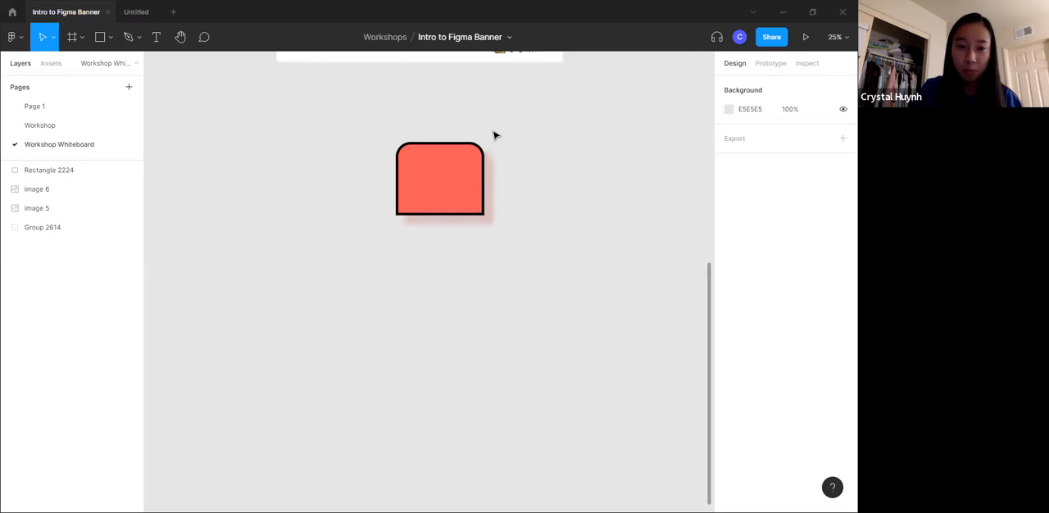
- Add a 1x PNG export setting to the rectangle and show its export preview
{"action": "left_click", "coordinate": [439, 173]}
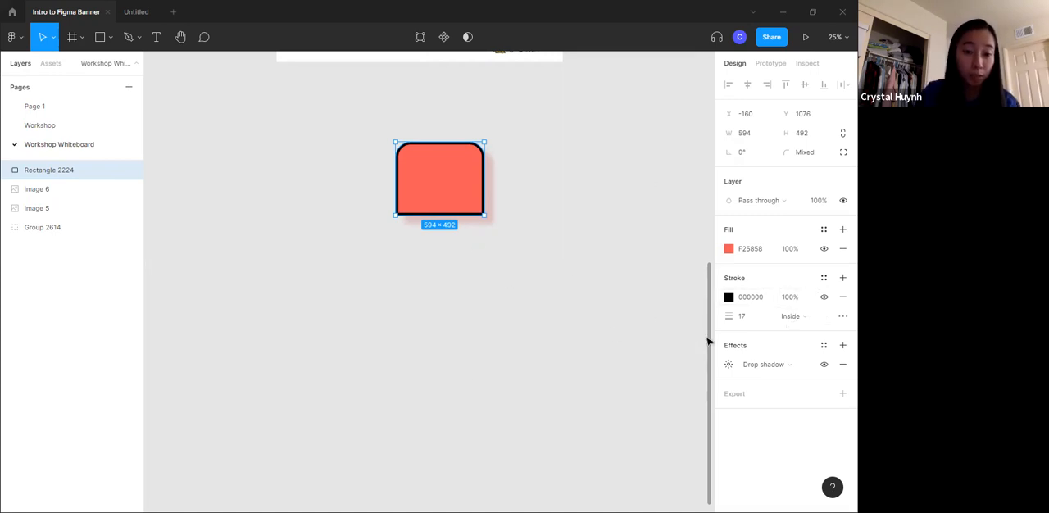
{"action": "left_click", "coordinate": [727, 395]}
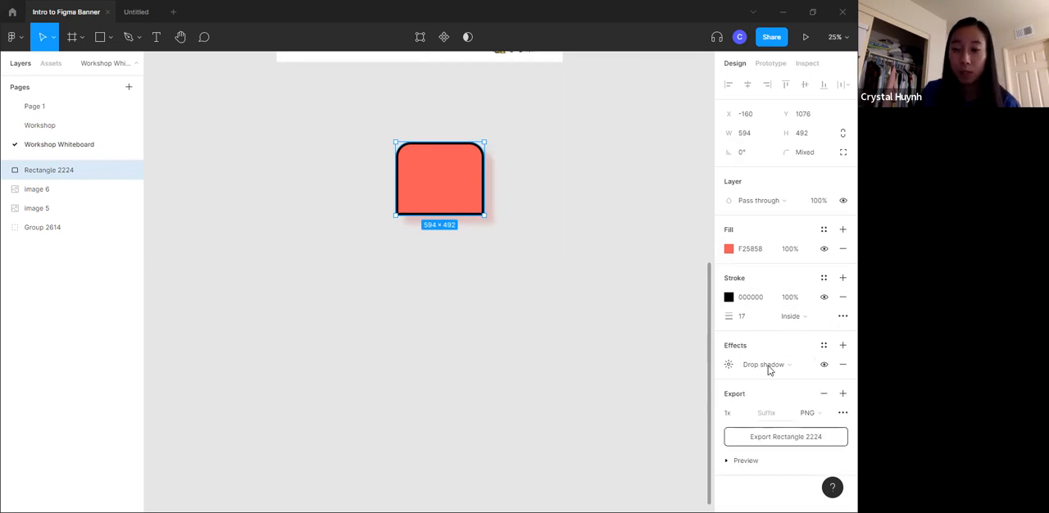
{"action": "left_click", "coordinate": [746, 460]}
{"action": "scroll", "coordinate": [768, 405], "scroll_direction": "down", "scroll_amount": 2}
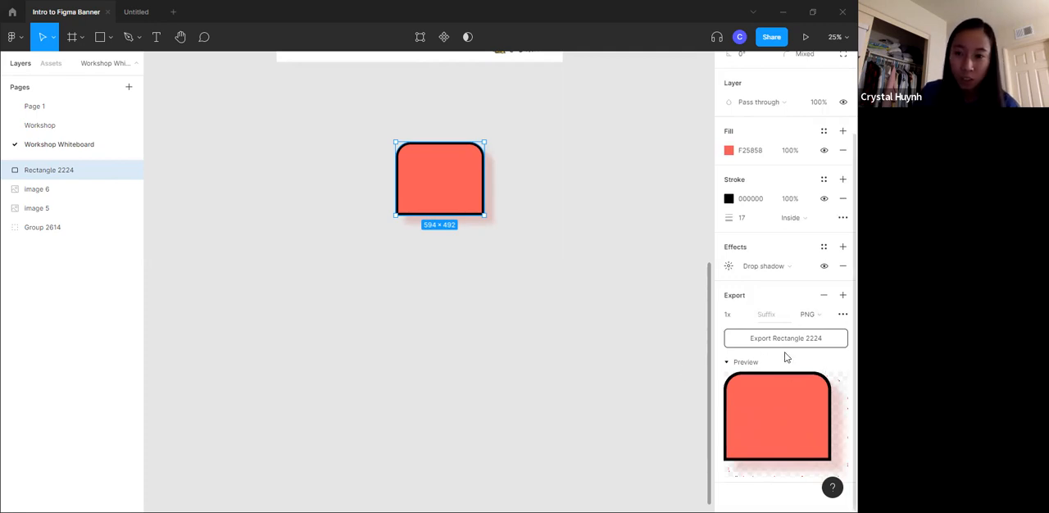
- Rename the rectangle's layer to Red Tab
{"action": "double_click", "coordinate": [43, 170]}
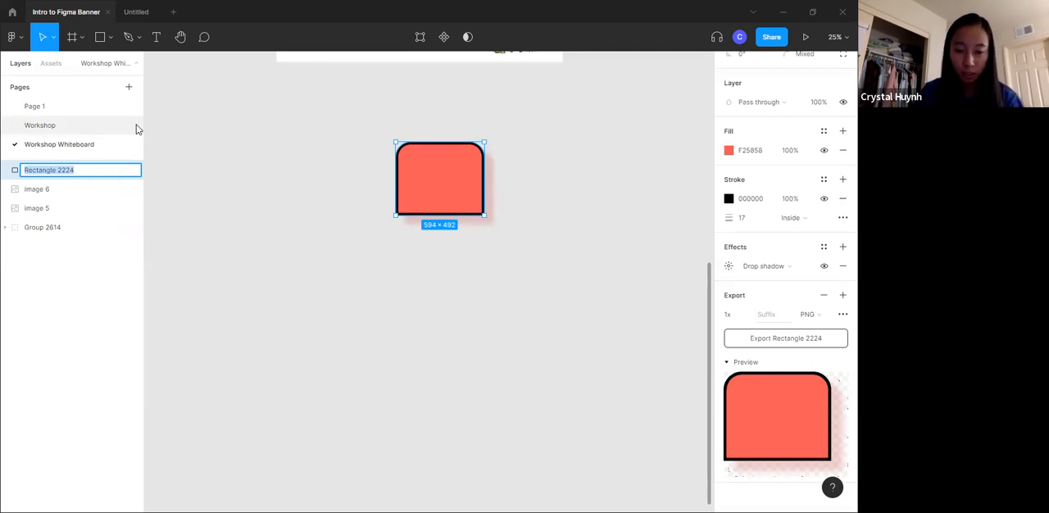
{"action": "type", "text": "Red Tab"}
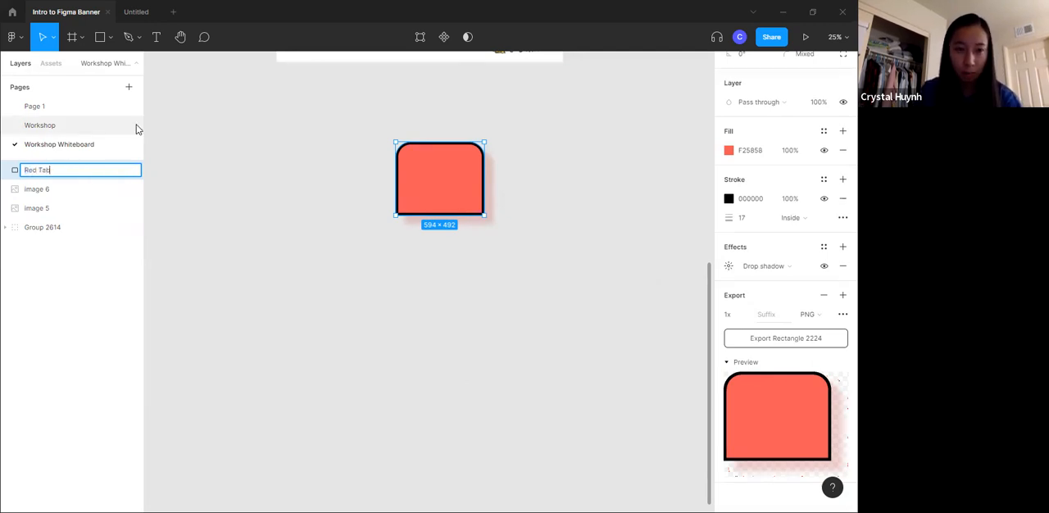
{"action": "key", "text": "Return"}
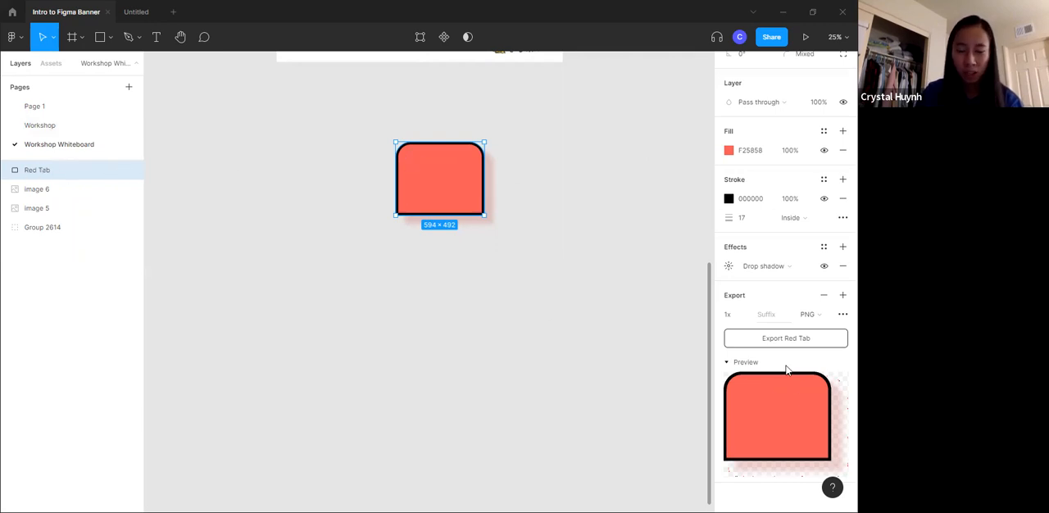
- Review the export file formats available for Red Tab and keep PNG
{"action": "left_click", "coordinate": [821, 316]}
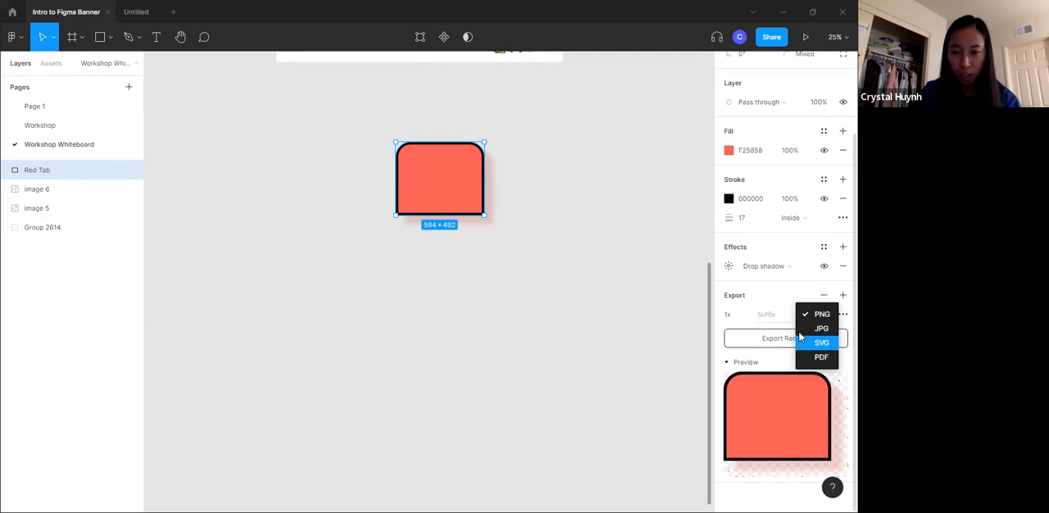
{"action": "left_click", "coordinate": [800, 313]}
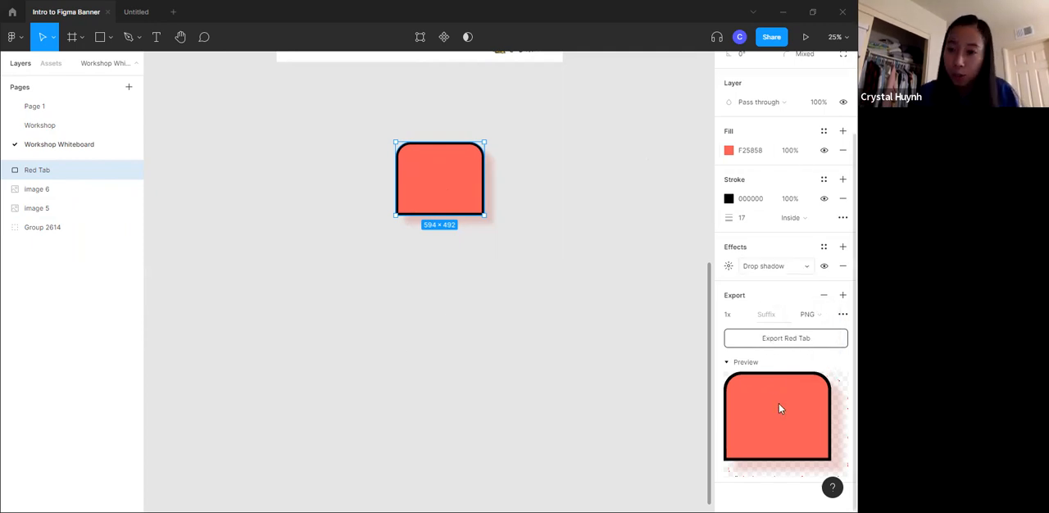
{"action": "scroll", "coordinate": [774, 311], "scroll_direction": "up", "scroll_amount": 3}
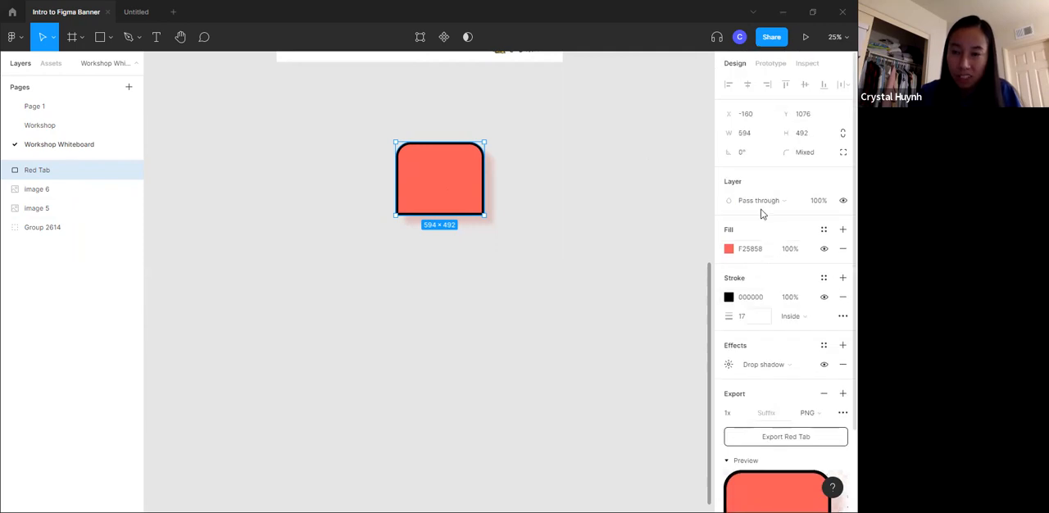
- Examine the page's prototype device settings and Red Tab's inspect properties and CSS code
{"action": "left_click", "coordinate": [623, 145]}
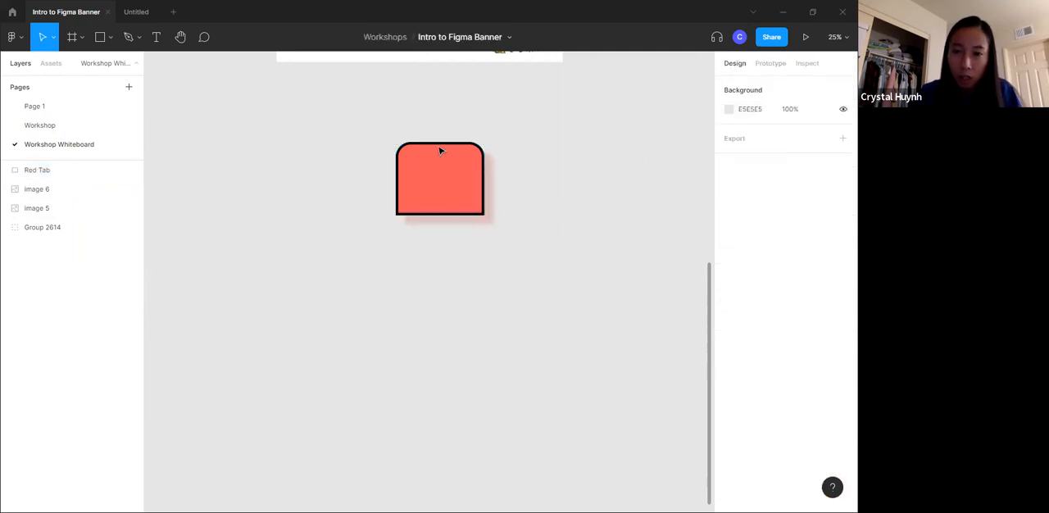
{"action": "left_click", "coordinate": [769, 65]}
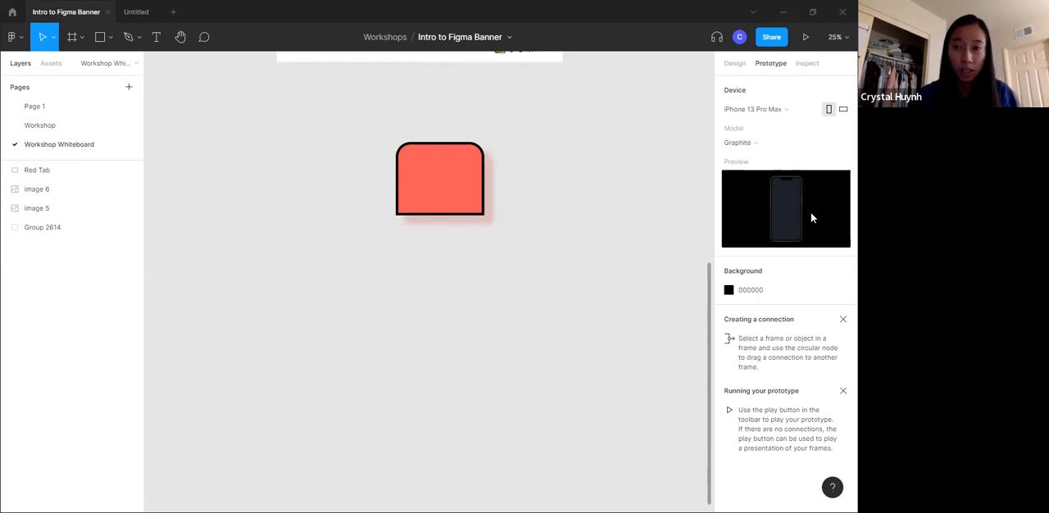
{"action": "left_click", "coordinate": [442, 200]}
{"action": "left_click", "coordinate": [806, 63]}
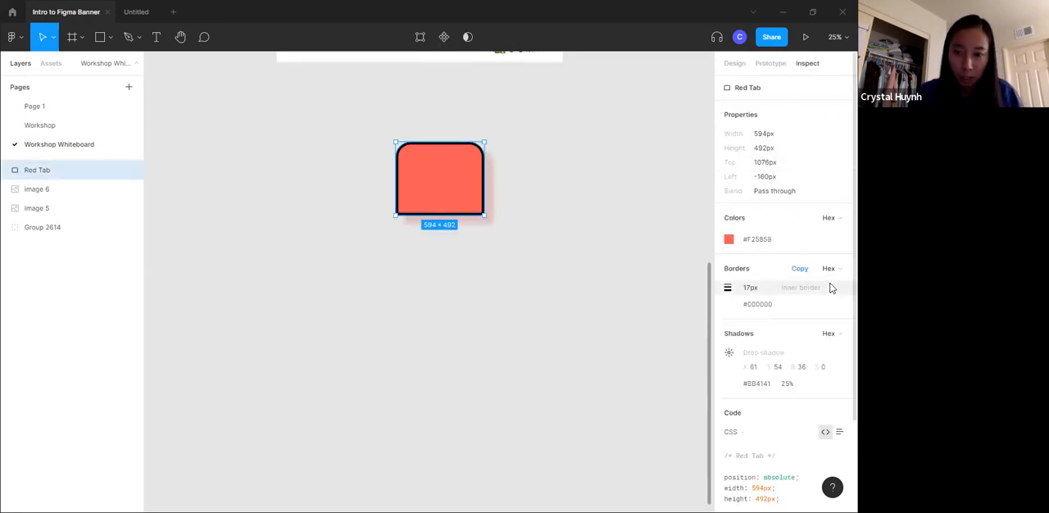
{"action": "scroll", "coordinate": [830, 288], "scroll_direction": "down", "scroll_amount": 2}
{"action": "scroll", "coordinate": [785, 369], "scroll_direction": "down", "scroll_amount": 1}
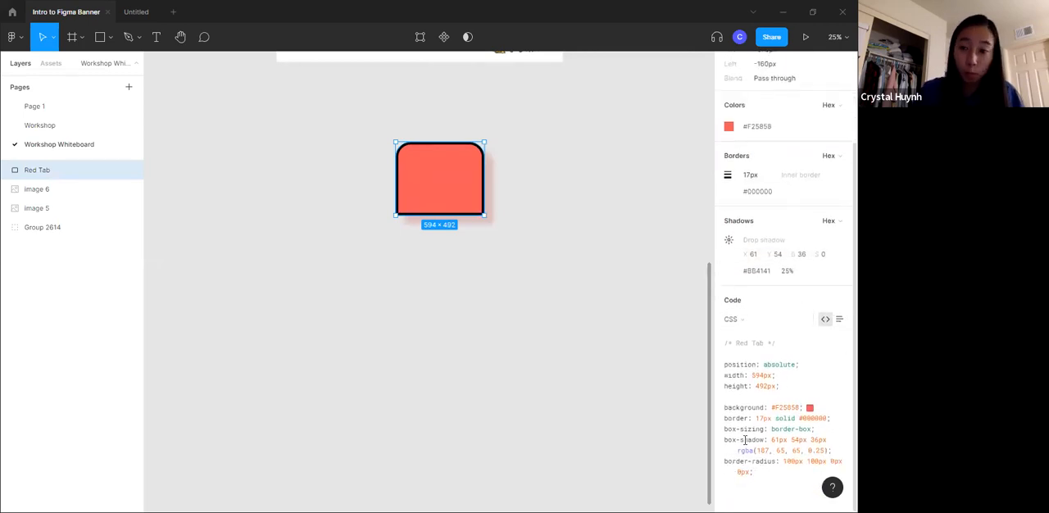
{"action": "scroll", "coordinate": [722, 386], "scroll_direction": "up", "scroll_amount": 5}
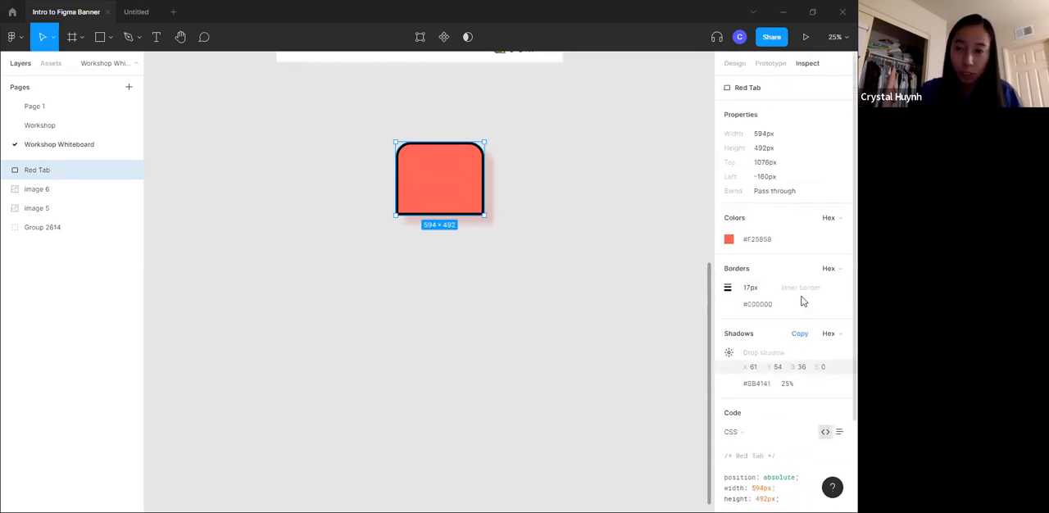
- Check Red Tab's prototype options, return to its design properties, and move the shape up and to the left
{"action": "left_click", "coordinate": [766, 66]}
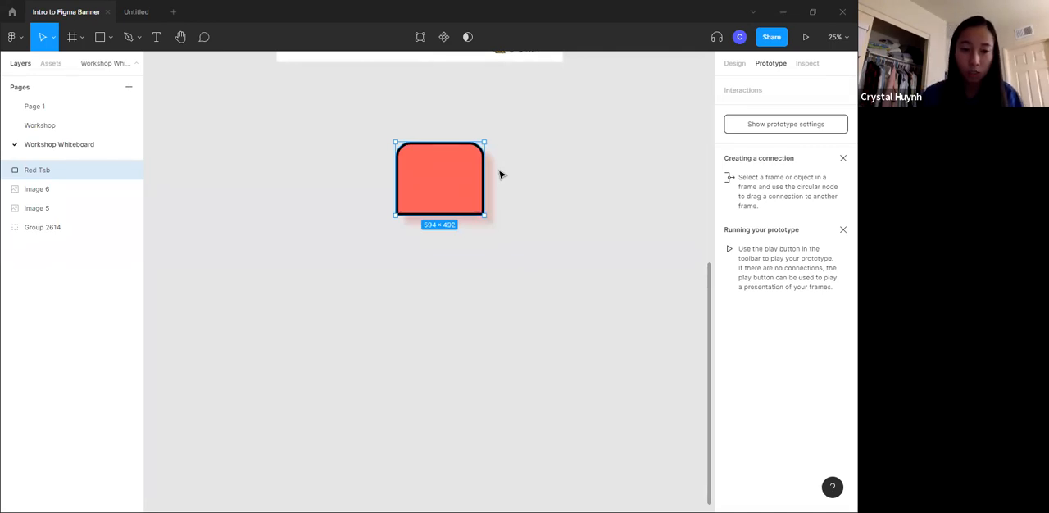
{"action": "left_click", "coordinate": [733, 65]}
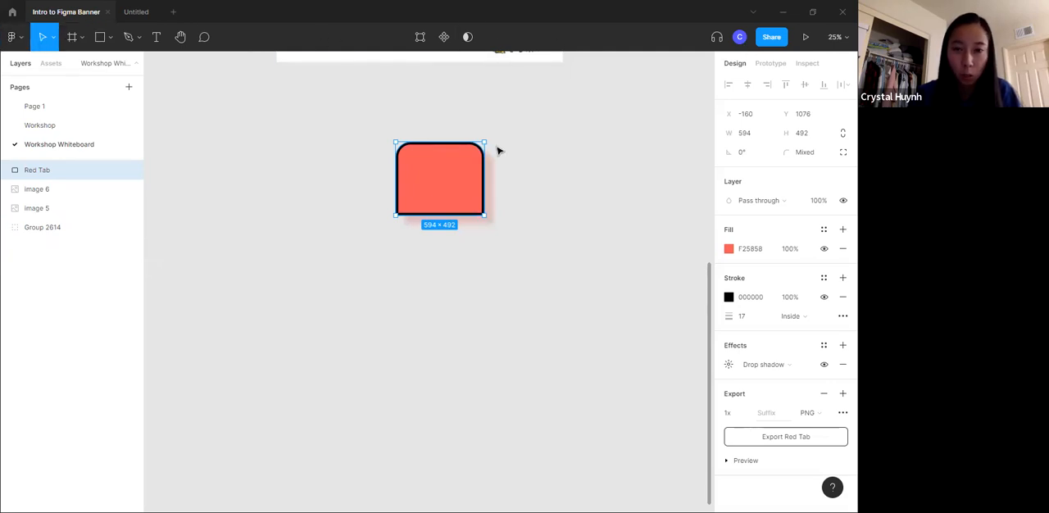
{"action": "left_click_drag", "start_coordinate": [434, 176], "coordinate": [363, 166]}
- Review the main menu's command categories and the Move and Scale tool options
{"action": "left_click", "coordinate": [12, 36]}
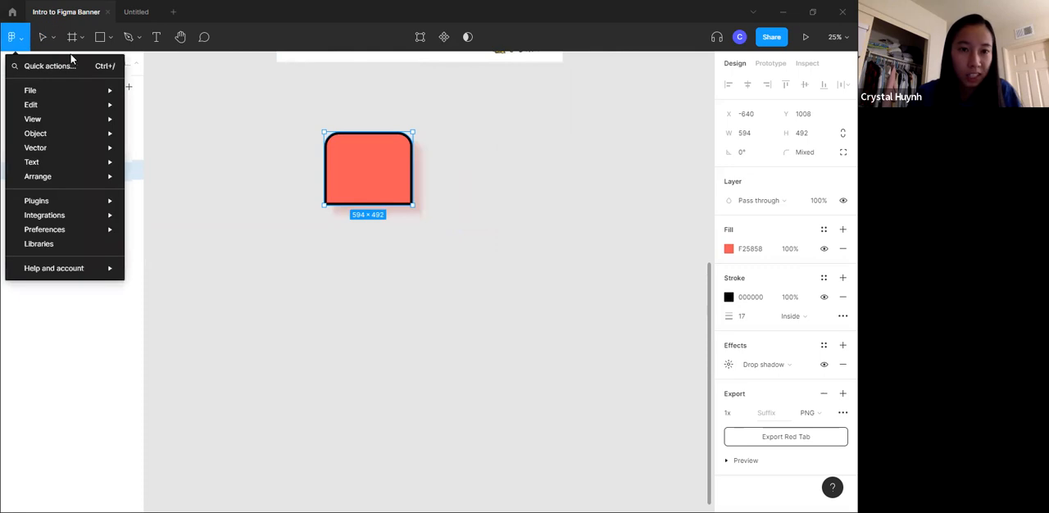
{"action": "mouse_move", "coordinate": [94, 88]}
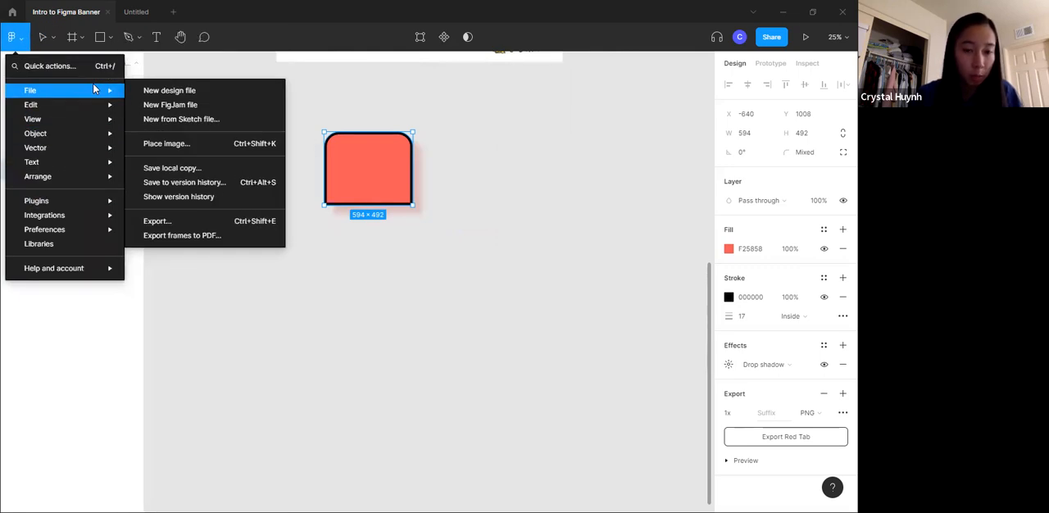
{"action": "left_click", "coordinate": [52, 40]}
{"action": "left_click", "coordinate": [54, 38]}
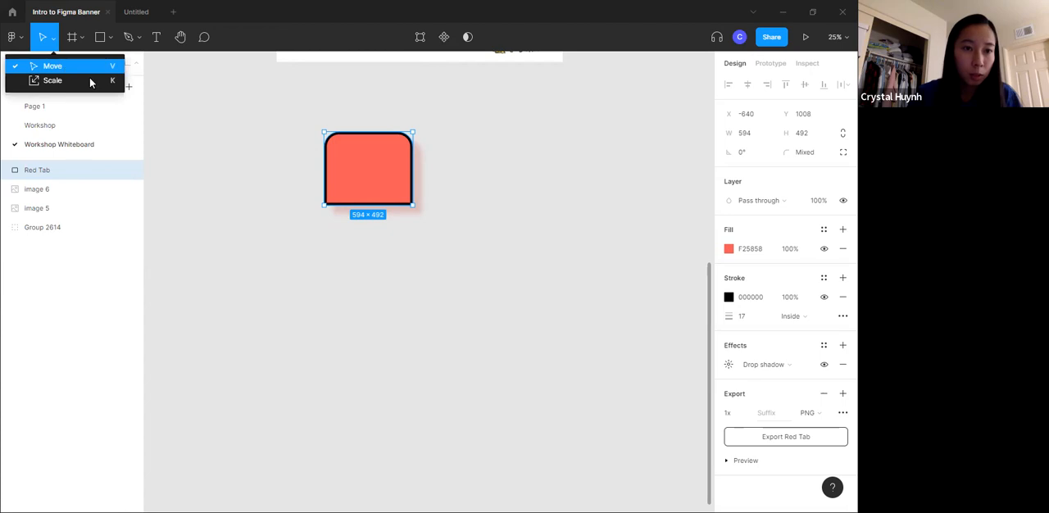
- Reposition Red Tab with the Move tool and resize it to about 714 × 640
{"action": "mouse_move", "coordinate": [348, 151]}
{"action": "left_mouse_down"}
{"action": "mouse_move", "coordinate": [382, 157]}
{"action": "mouse_move", "coordinate": [354, 134]}
{"action": "left_mouse_up"}
{"action": "mouse_move", "coordinate": [419, 148]}
{"action": "left_mouse_down"}
{"action": "mouse_move", "coordinate": [273, 148]}
{"action": "mouse_move", "coordinate": [532, 155]}
{"action": "mouse_move", "coordinate": [427, 148]}
{"action": "left_mouse_up"}
{"action": "left_click_drag", "start_coordinate": [394, 116], "coordinate": [389, 90]}
{"action": "left_click_drag", "start_coordinate": [415, 129], "coordinate": [400, 183]}
{"action": "left_click_drag", "start_coordinate": [370, 146], "coordinate": [370, 162]}
{"action": "left_click", "coordinate": [54, 41]}
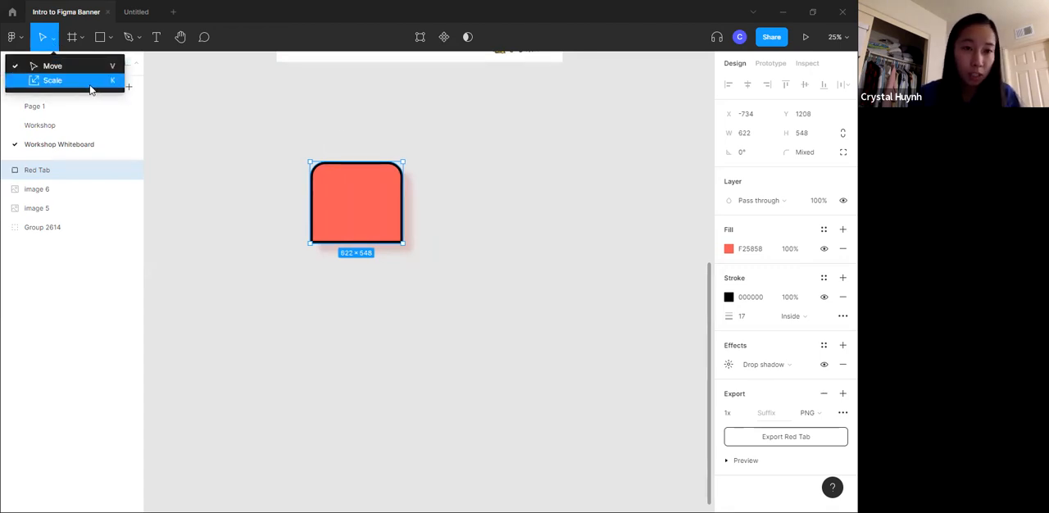
{"action": "mouse_move", "coordinate": [355, 161]}
{"action": "left_mouse_down"}
{"action": "mouse_move", "coordinate": [352, 134]}
{"action": "mouse_move", "coordinate": [355, 162]}
{"action": "left_mouse_up"}
{"action": "left_click_drag", "start_coordinate": [404, 200], "coordinate": [417, 148]}
- Resize Red Tab with the Scale tool to about 700 × 628 and place it farther up and to the left
{"action": "left_click", "coordinate": [53, 44]}
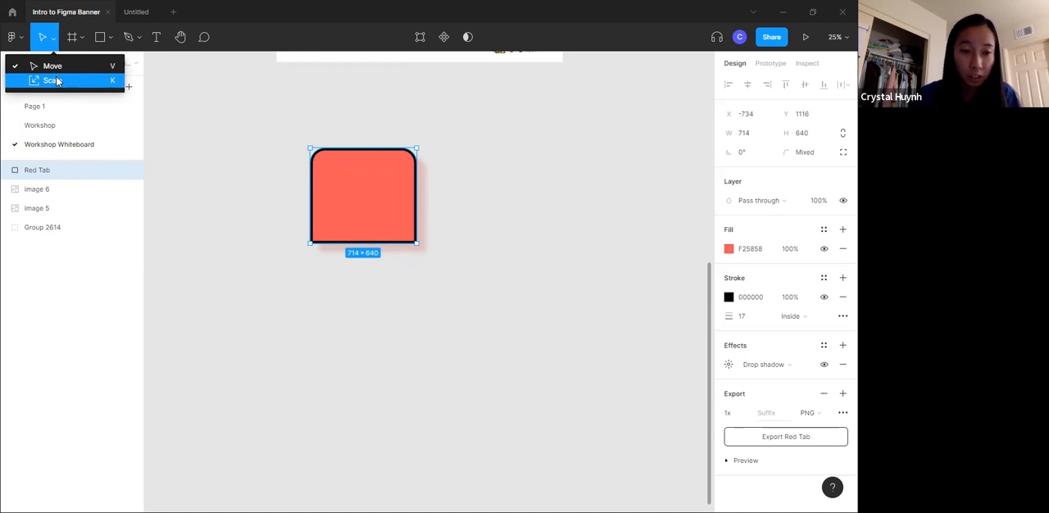
{"action": "left_click", "coordinate": [98, 80]}
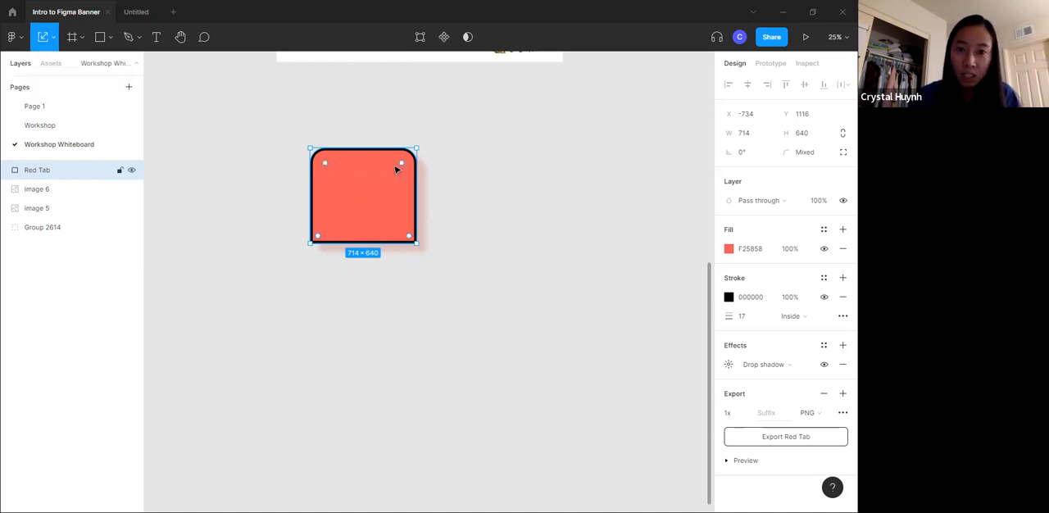
{"action": "mouse_move", "coordinate": [418, 145]}
{"action": "left_mouse_down"}
{"action": "mouse_move", "coordinate": [475, 123]}
{"action": "mouse_move", "coordinate": [476, 145]}
{"action": "mouse_move", "coordinate": [382, 143]}
{"action": "mouse_move", "coordinate": [423, 123]}
{"action": "mouse_move", "coordinate": [363, 155]}
{"action": "mouse_move", "coordinate": [366, 122]}
{"action": "left_mouse_up"}
{"action": "mouse_move", "coordinate": [388, 221]}
{"action": "left_mouse_down"}
{"action": "mouse_move", "coordinate": [386, 242]}
{"action": "mouse_move", "coordinate": [378, 214]}
{"action": "left_mouse_up"}
{"action": "left_click_drag", "start_coordinate": [382, 162], "coordinate": [339, 163]}
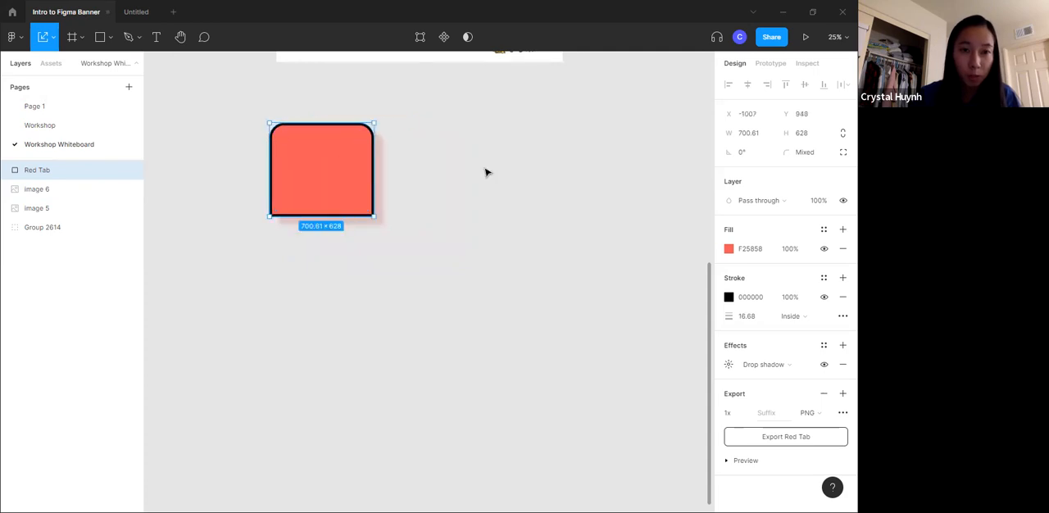
{"action": "left_click", "coordinate": [487, 172]}
- Add an iPhone 13 Pro Max preset frame and place it to the right of Red Tab
{"action": "left_click", "coordinate": [72, 38]}
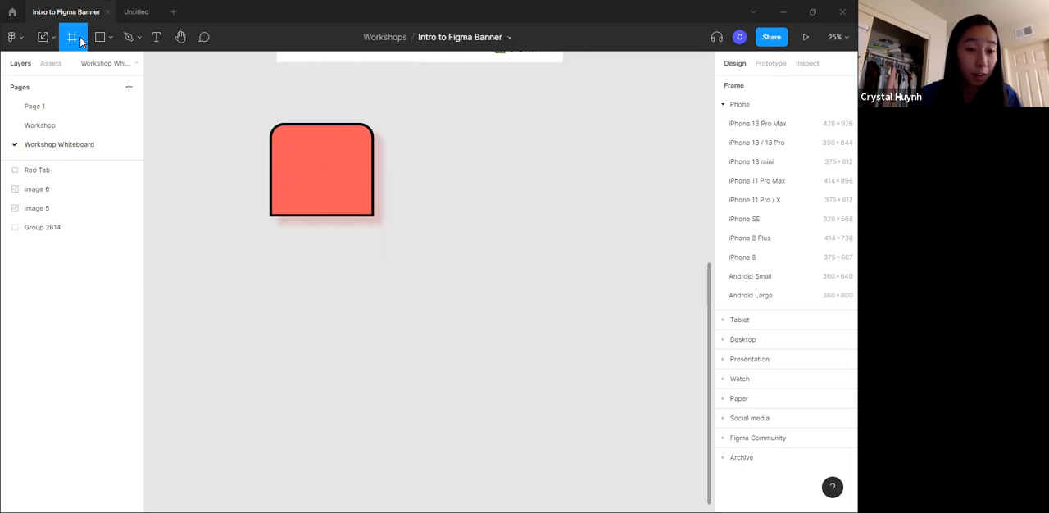
{"action": "left_click", "coordinate": [81, 38]}
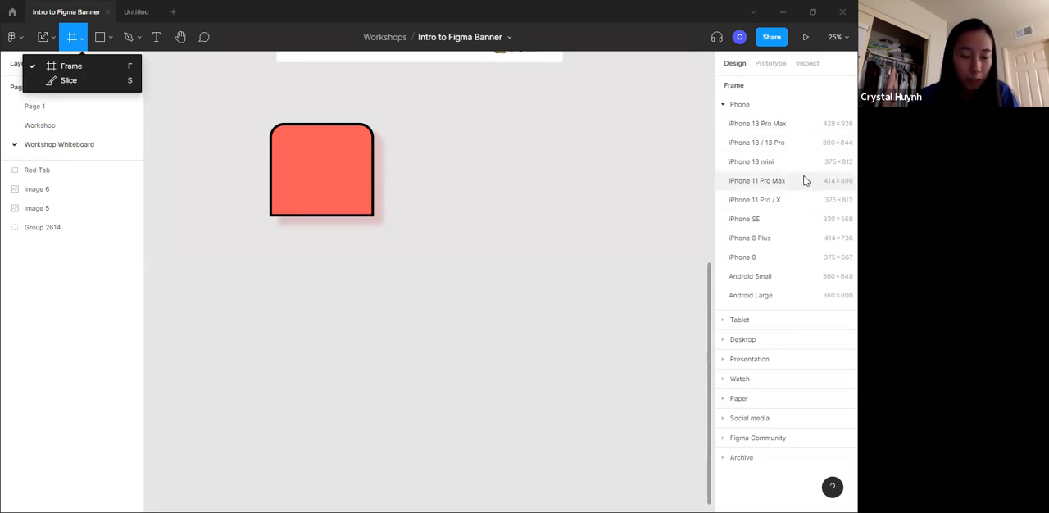
{"action": "left_click", "coordinate": [766, 124]}
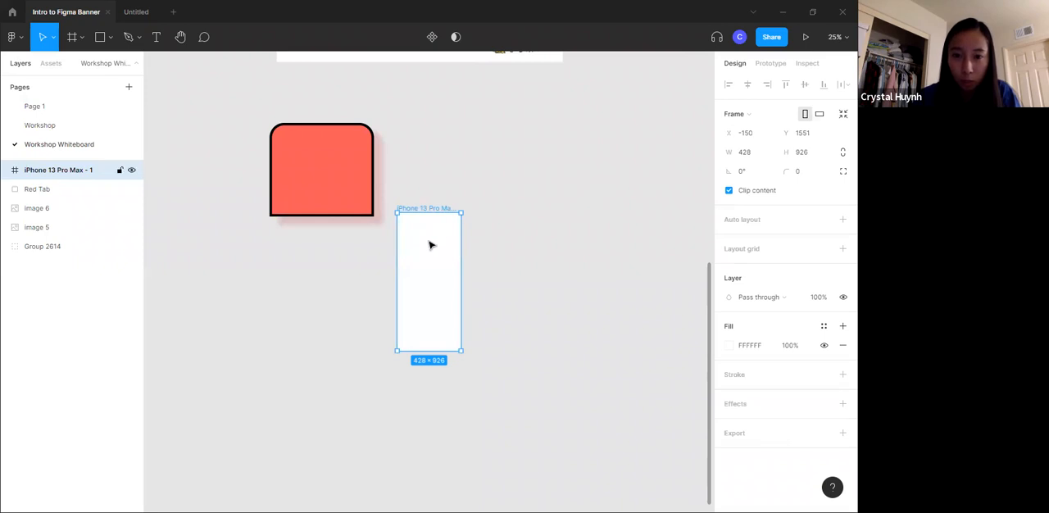
{"action": "left_click_drag", "start_coordinate": [431, 243], "coordinate": [477, 200]}
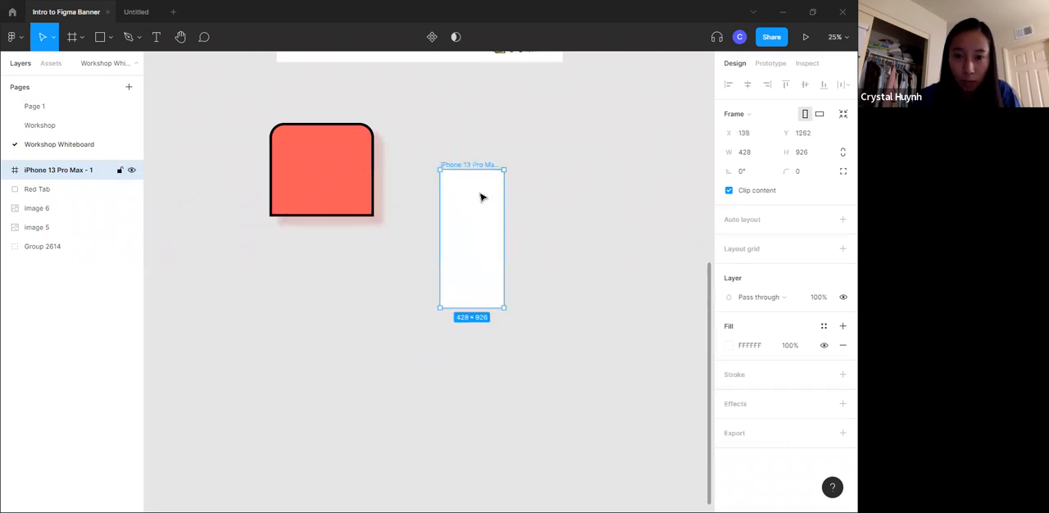
- Browse the frame size presets for desktop, presentation, paper and social media
{"action": "left_click", "coordinate": [72, 36]}
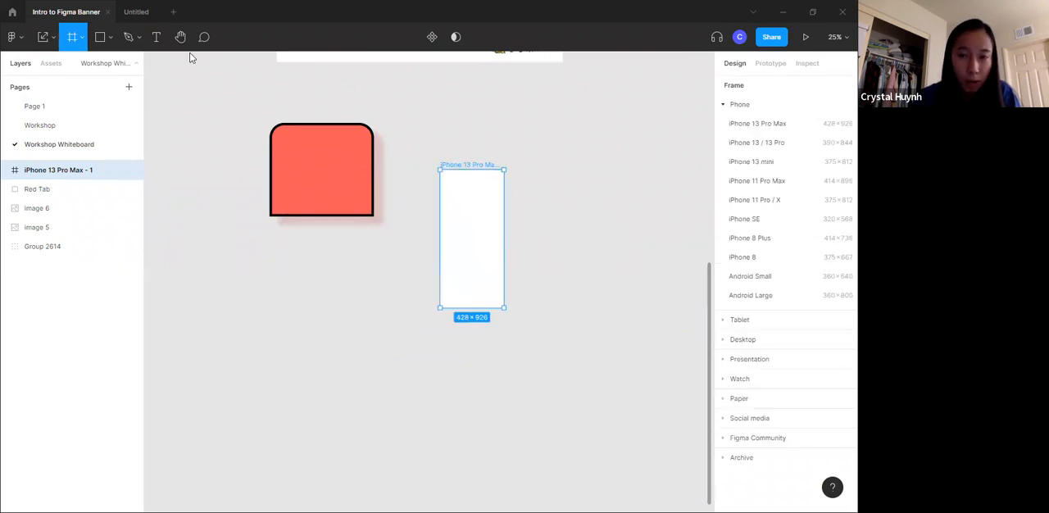
{"action": "left_click", "coordinate": [783, 326]}
{"action": "left_click", "coordinate": [770, 227]}
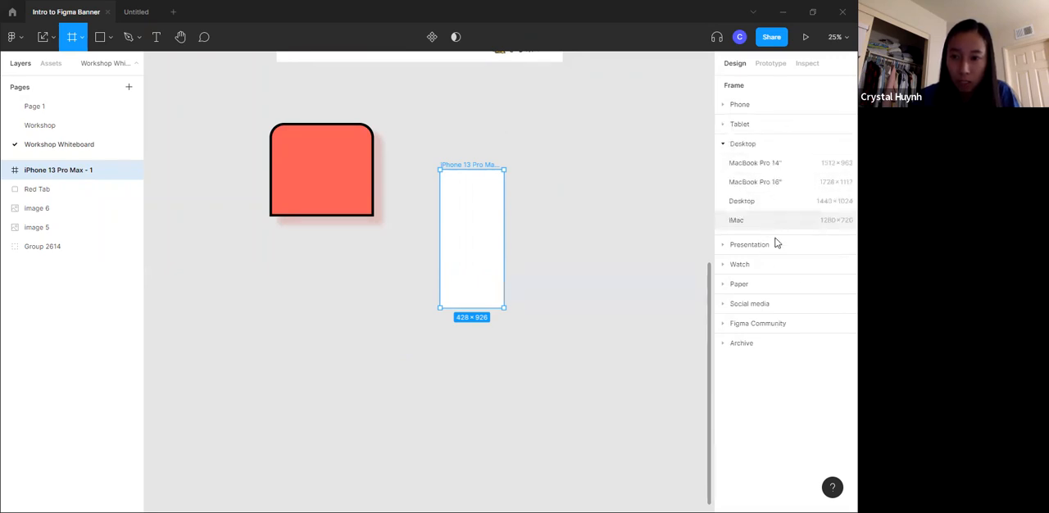
{"action": "left_click", "coordinate": [765, 245]}
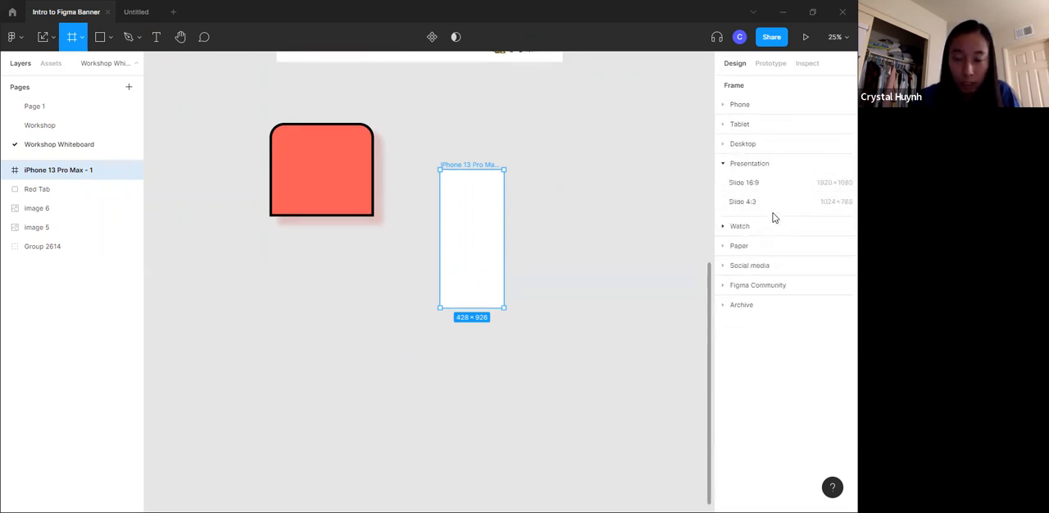
{"action": "left_click", "coordinate": [758, 248]}
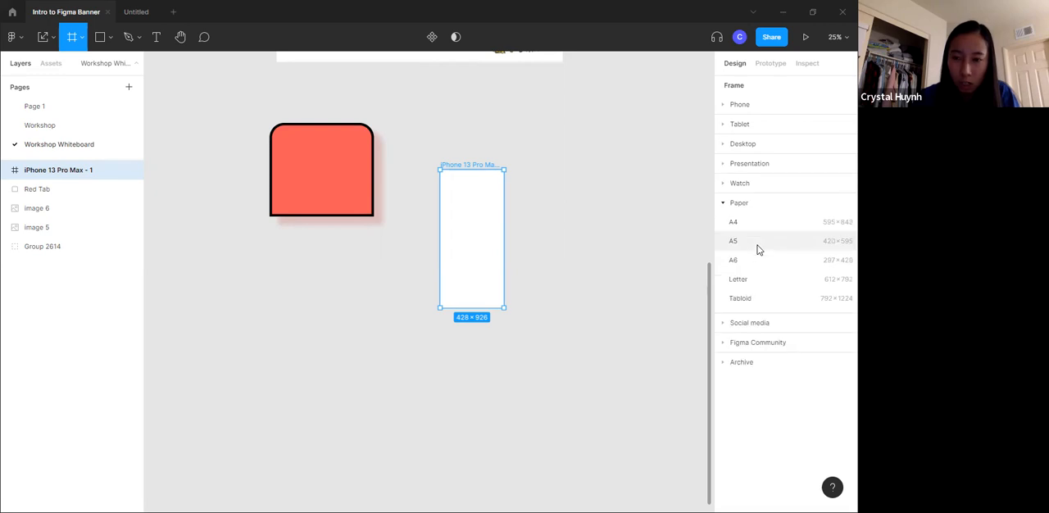
{"action": "left_click", "coordinate": [795, 322]}
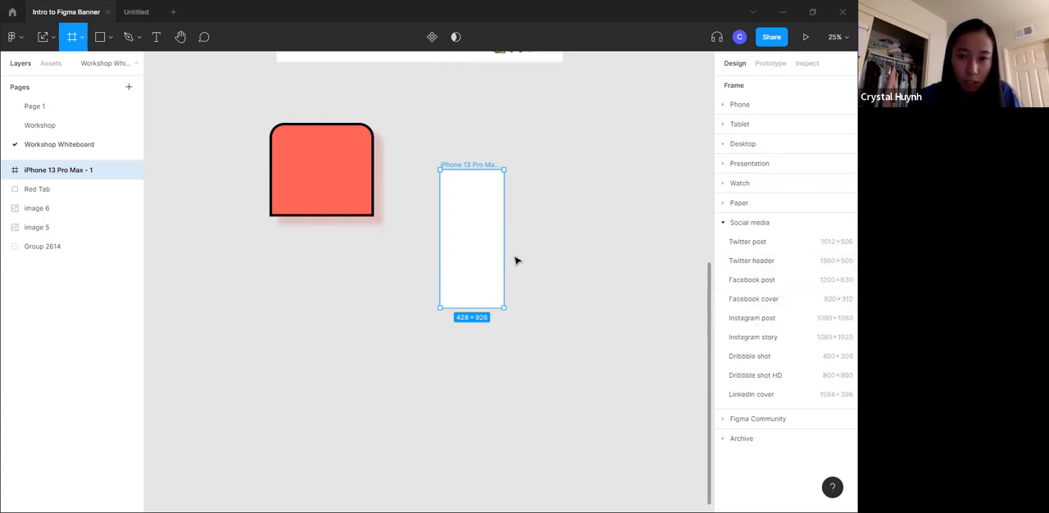
{"action": "left_click", "coordinate": [617, 279]}
{"action": "key", "text": "Delete"}
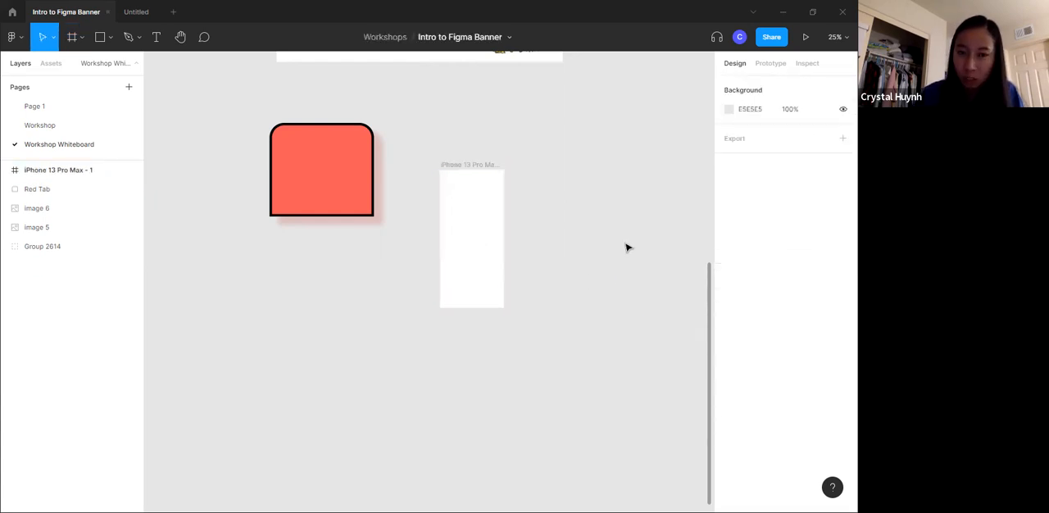
- Draw a custom frame about 688 × 926 beside the iPhone 13 Pro Max frame, then make it wider and shorter
{"action": "left_click", "coordinate": [72, 37]}
{"action": "left_click_drag", "start_coordinate": [535, 170], "coordinate": [638, 307]}
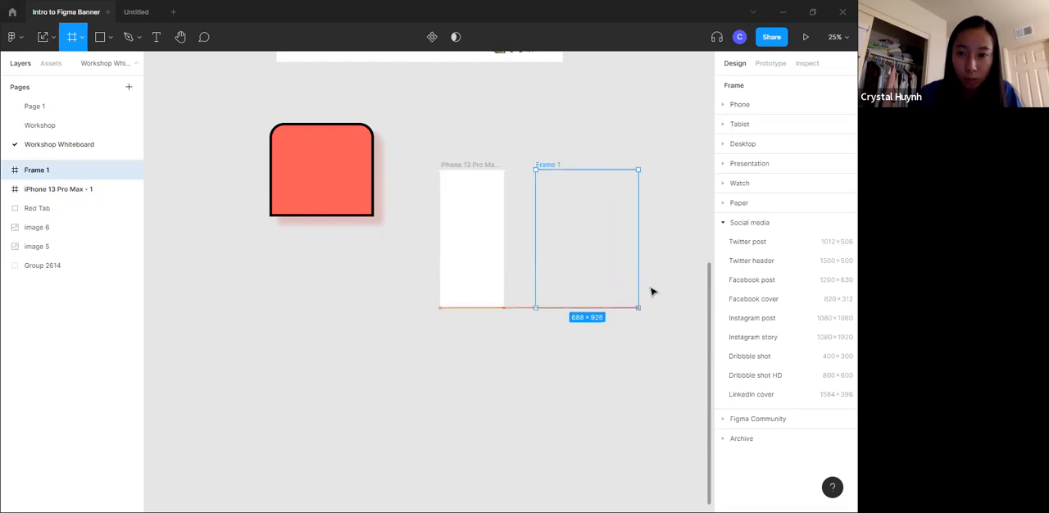
{"action": "left_click_drag", "start_coordinate": [643, 250], "coordinate": [698, 250]}
{"action": "left_click_drag", "start_coordinate": [637, 307], "coordinate": [636, 264]}
{"action": "left_click", "coordinate": [590, 112]}
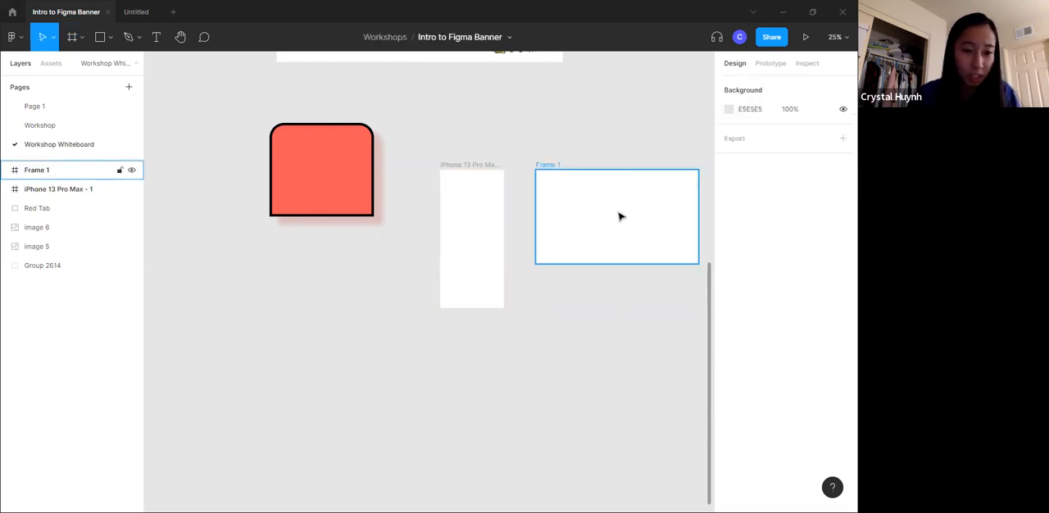
- Delete the custom frame and Red Tab, and move the iPhone 13 Pro Max frame down and to the left
{"action": "left_click", "coordinate": [635, 215]}
{"action": "key", "text": "Delete"}
{"action": "left_click_drag", "start_coordinate": [479, 223], "coordinate": [333, 309]}
{"action": "key", "text": "Escape"}
{"action": "left_click", "coordinate": [366, 194]}
{"action": "key", "text": "Delete"}
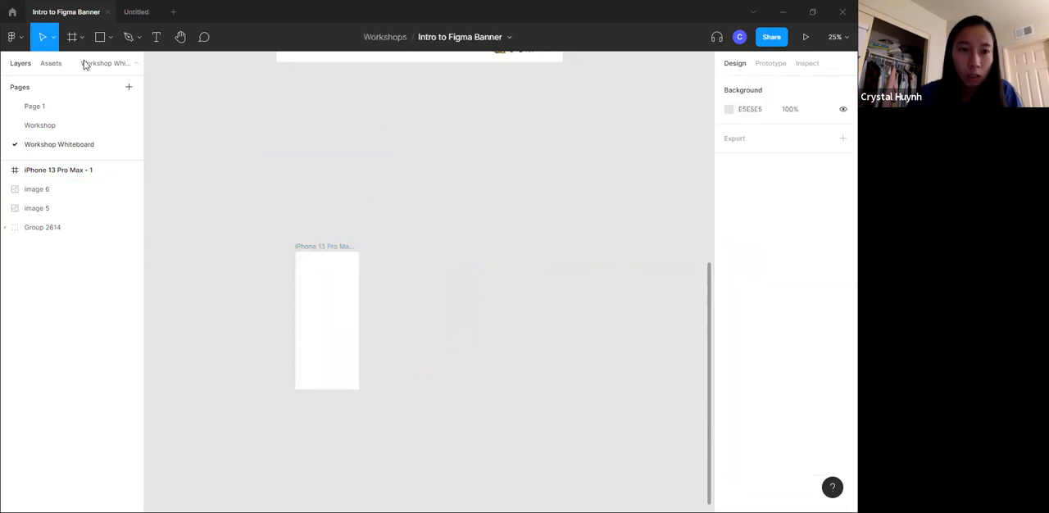
- Review the available shape tools and the Pen and Pencil drawing options
{"action": "left_click", "coordinate": [99, 37]}
{"action": "left_click", "coordinate": [111, 38]}
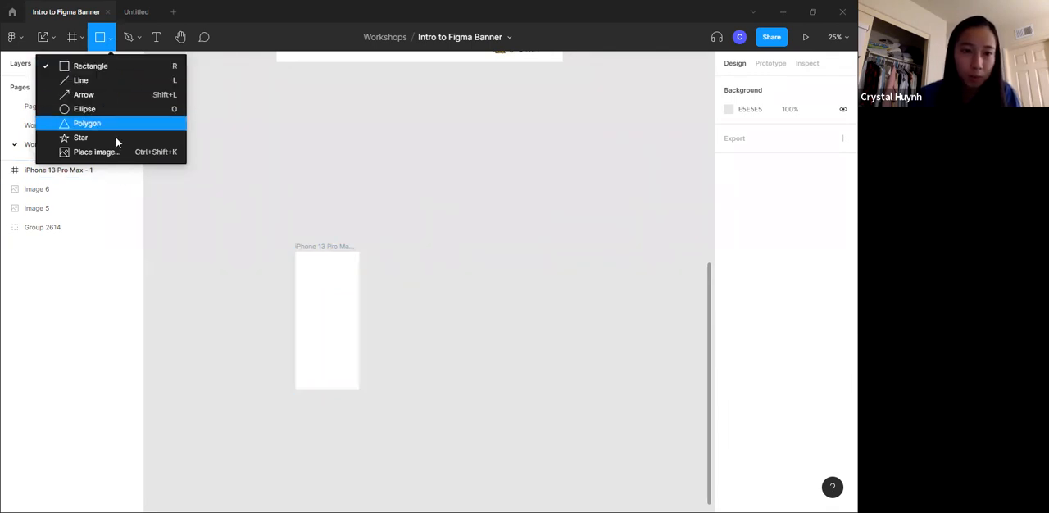
{"action": "left_click", "coordinate": [130, 37]}
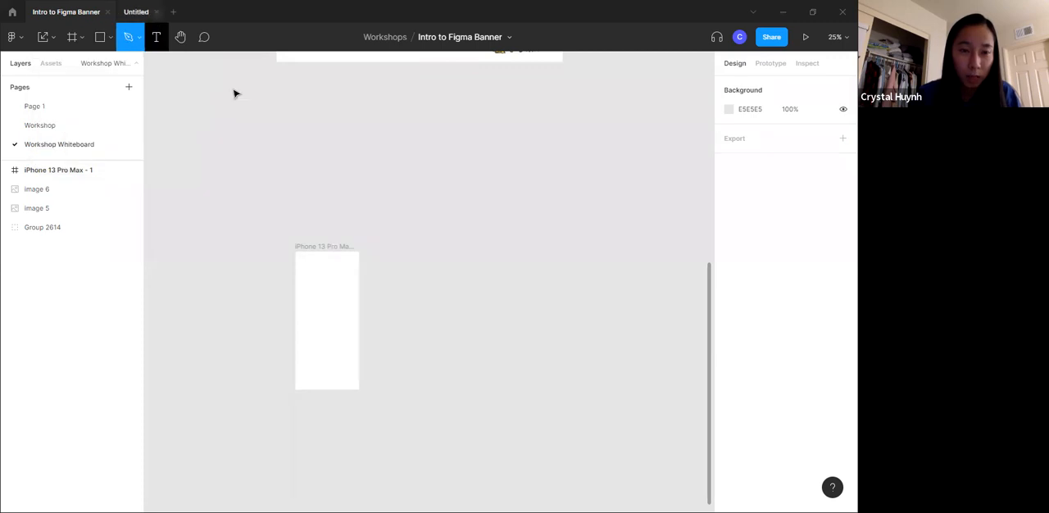
{"action": "left_click", "coordinate": [139, 37]}
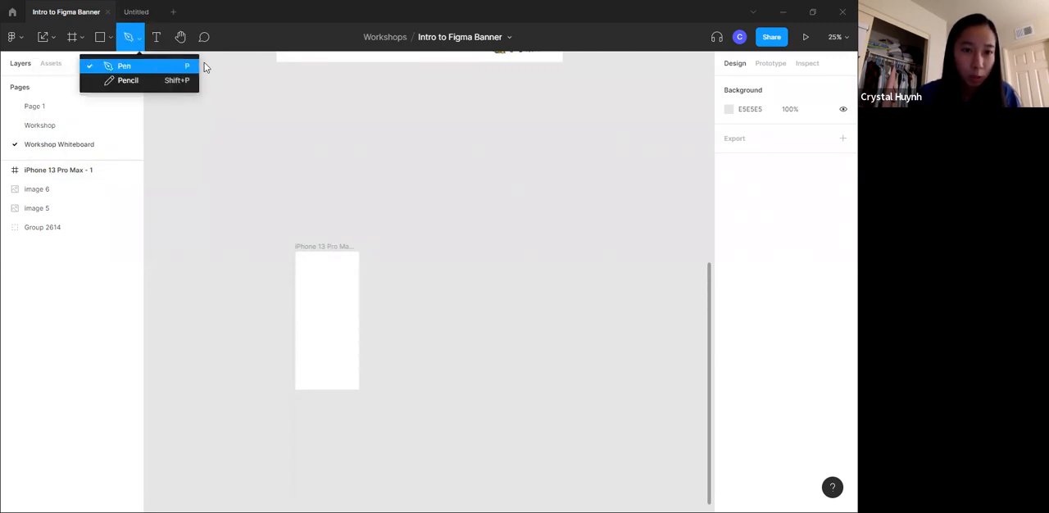
- Draw a closed curved shape about 2319 × 1026 above the iPhone frame with the Pen tool and finish editing it
{"action": "left_click_drag", "start_coordinate": [443, 148], "coordinate": [335, 192]}
{"action": "left_click_drag", "start_coordinate": [402, 211], "coordinate": [523, 191]}
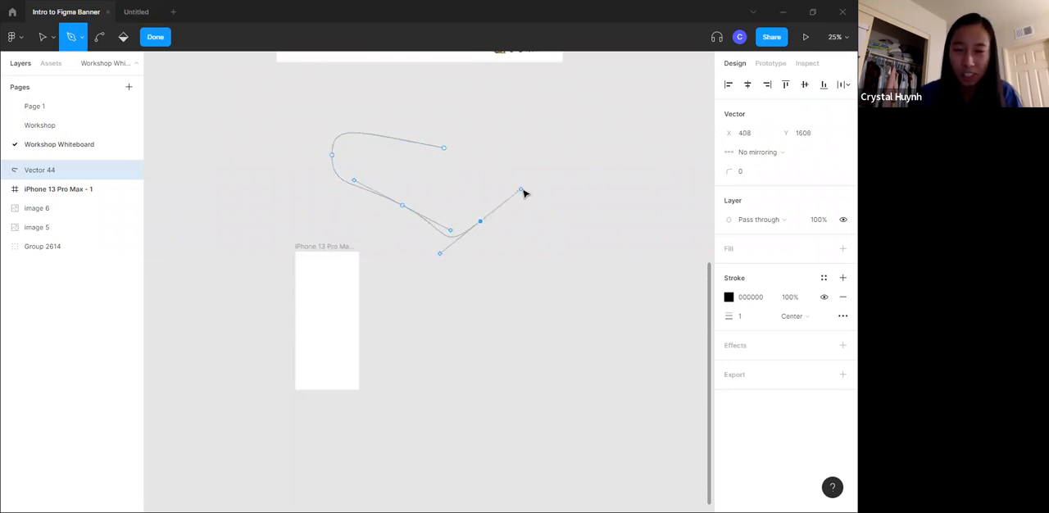
{"action": "left_click_drag", "start_coordinate": [621, 190], "coordinate": [641, 106]}
{"action": "left_click_drag", "start_coordinate": [574, 98], "coordinate": [551, 138]}
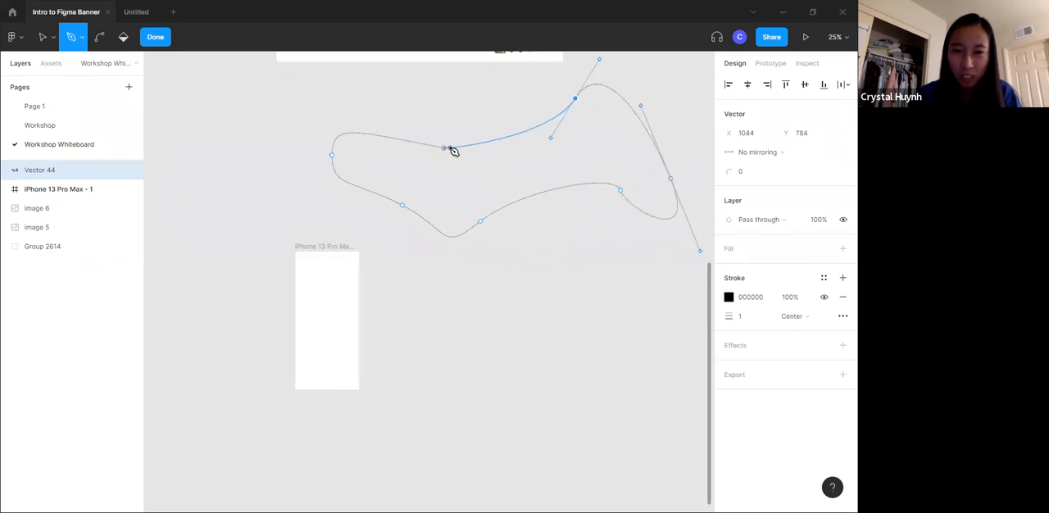
{"action": "left_click", "coordinate": [445, 149]}
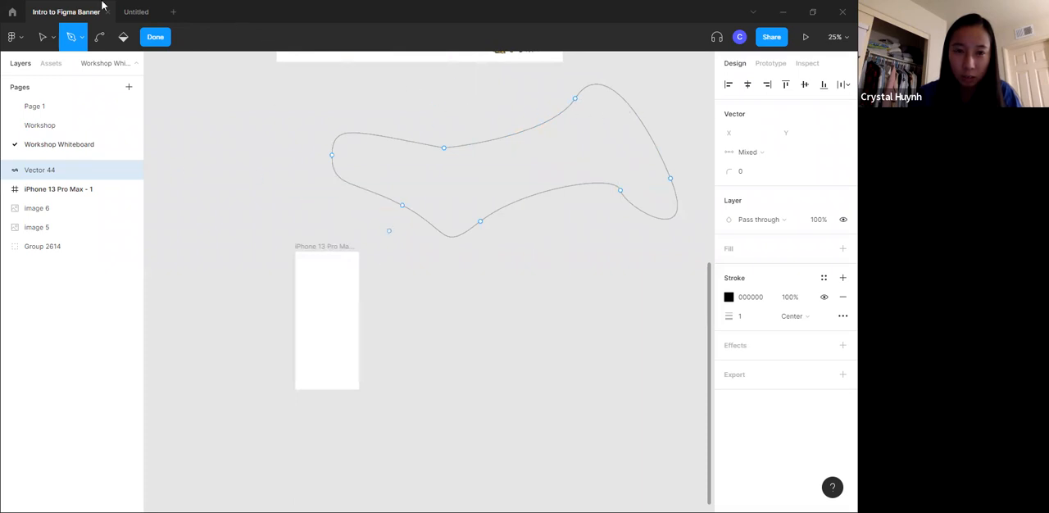
{"action": "left_click", "coordinate": [156, 38]}
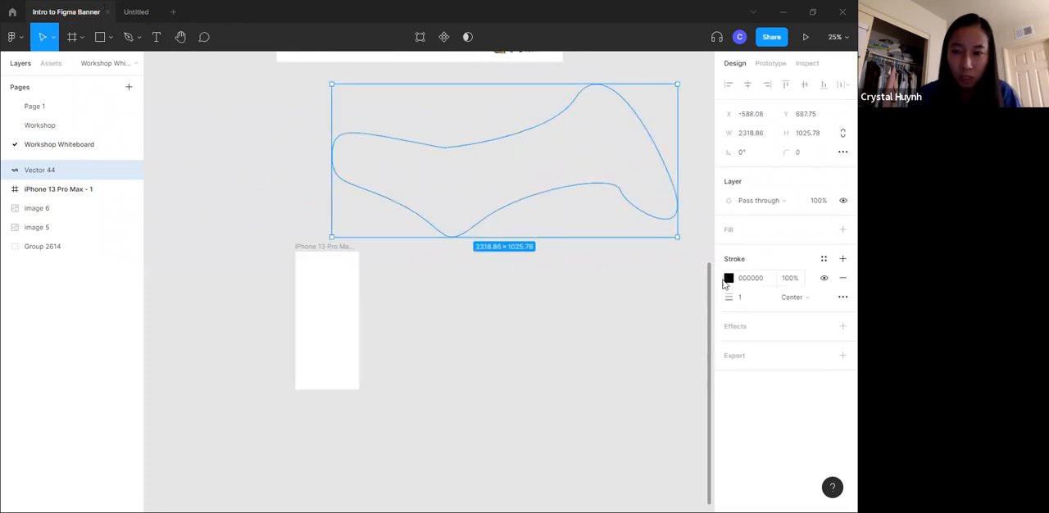
- Add a C4C4C4 fill to the curved vector shape and stretch it vertically to about 2319 × 1624
{"action": "left_click", "coordinate": [734, 233]}
{"action": "left_click_drag", "start_coordinate": [594, 190], "coordinate": [523, 221]}
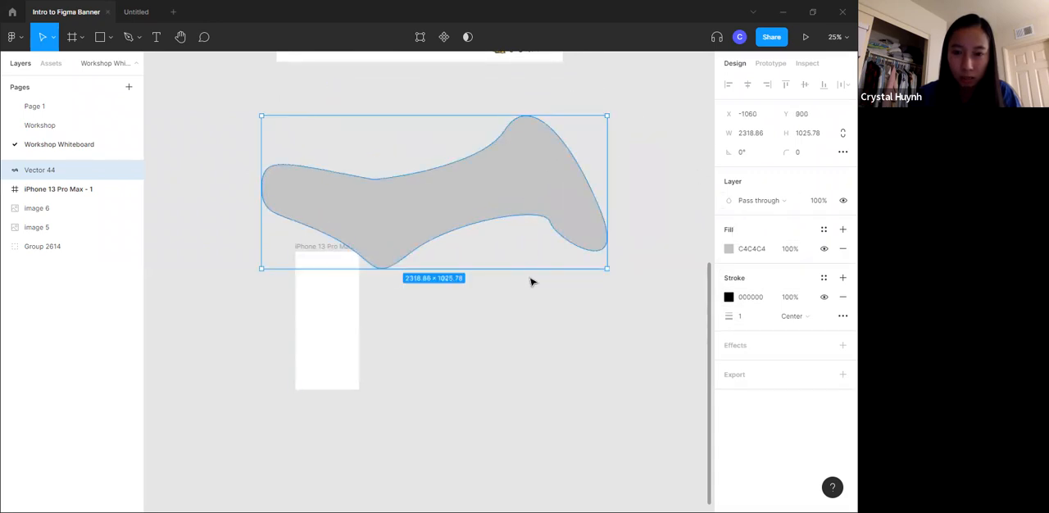
{"action": "left_click_drag", "start_coordinate": [526, 273], "coordinate": [519, 362]}
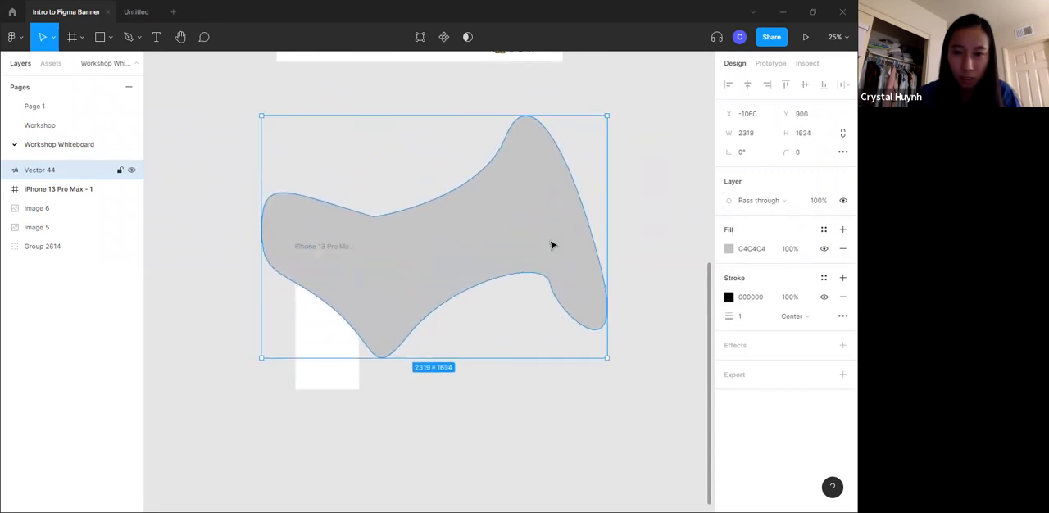
- Move the filled vector shape around the canvas and delete it
{"action": "left_click_drag", "start_coordinate": [553, 240], "coordinate": [606, 211]}
{"action": "left_click_drag", "start_coordinate": [502, 198], "coordinate": [584, 187]}
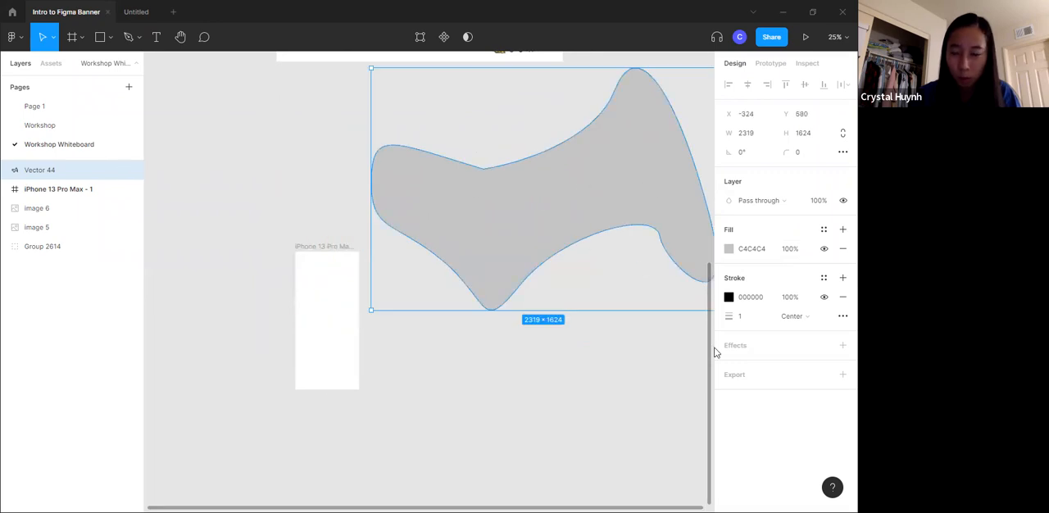
{"action": "left_click_drag", "start_coordinate": [636, 217], "coordinate": [581, 274]}
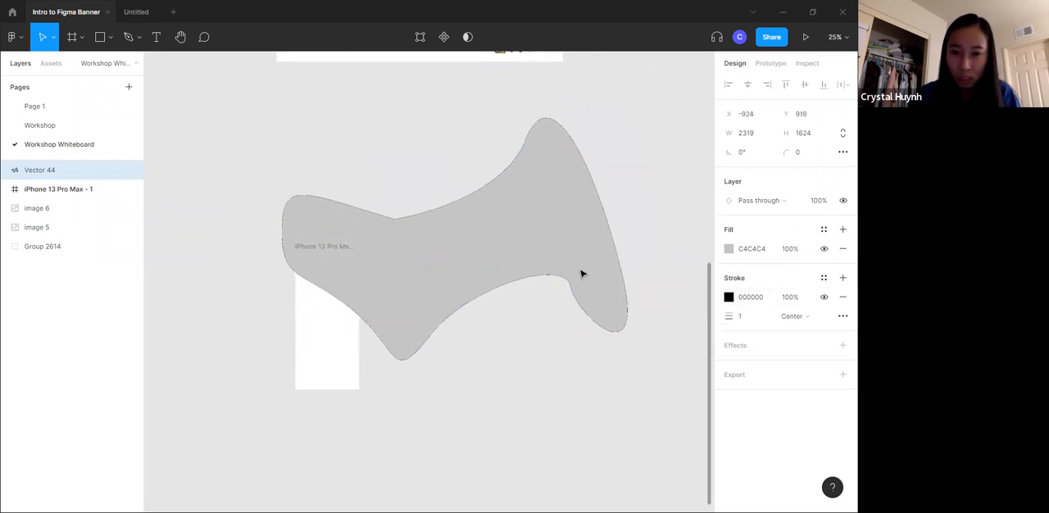
{"action": "left_click_drag", "start_coordinate": [567, 226], "coordinate": [581, 209]}
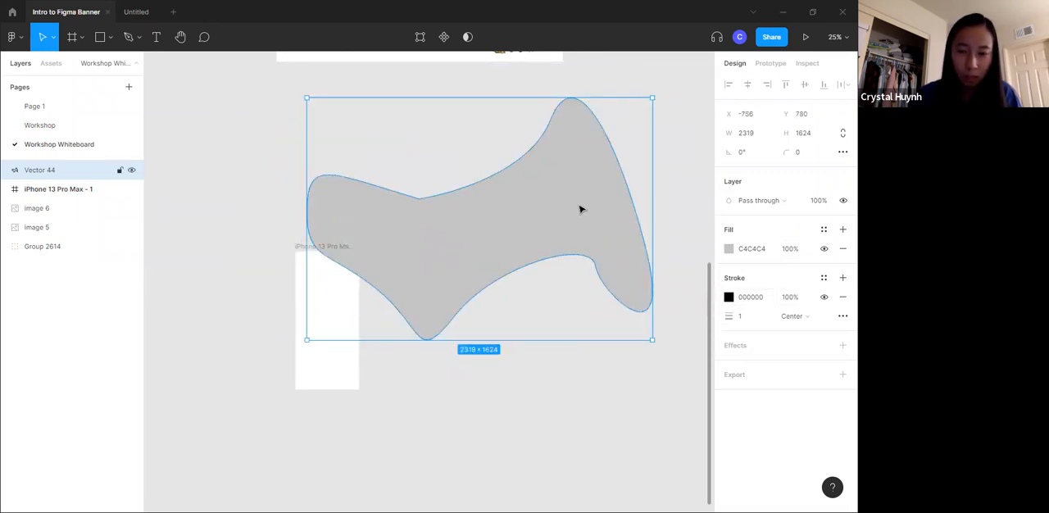
{"action": "key", "text": "Delete"}
- Draw a closed curved shape about 2117 × 1990 beside the iPhone frame with the Pen tool, filled with C4C4C4, and finish editing it
{"action": "left_click", "coordinate": [128, 36]}
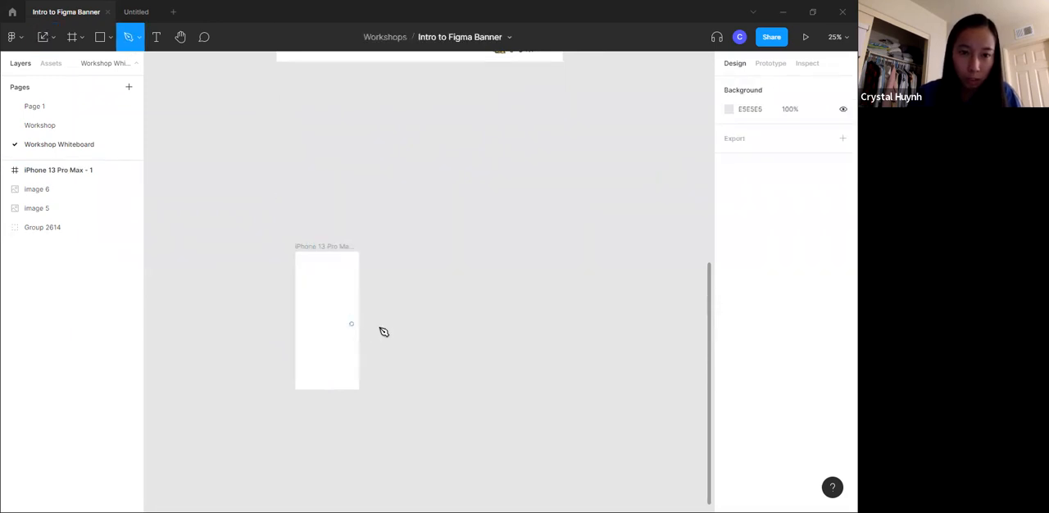
{"action": "left_click", "coordinate": [485, 187]}
{"action": "left_click_drag", "start_coordinate": [406, 155], "coordinate": [368, 187]}
{"action": "left_click_drag", "start_coordinate": [408, 246], "coordinate": [395, 373]}
{"action": "left_click", "coordinate": [413, 400]}
{"action": "left_click_drag", "start_coordinate": [484, 439], "coordinate": [451, 446]}
{"action": "left_click", "coordinate": [575, 421]}
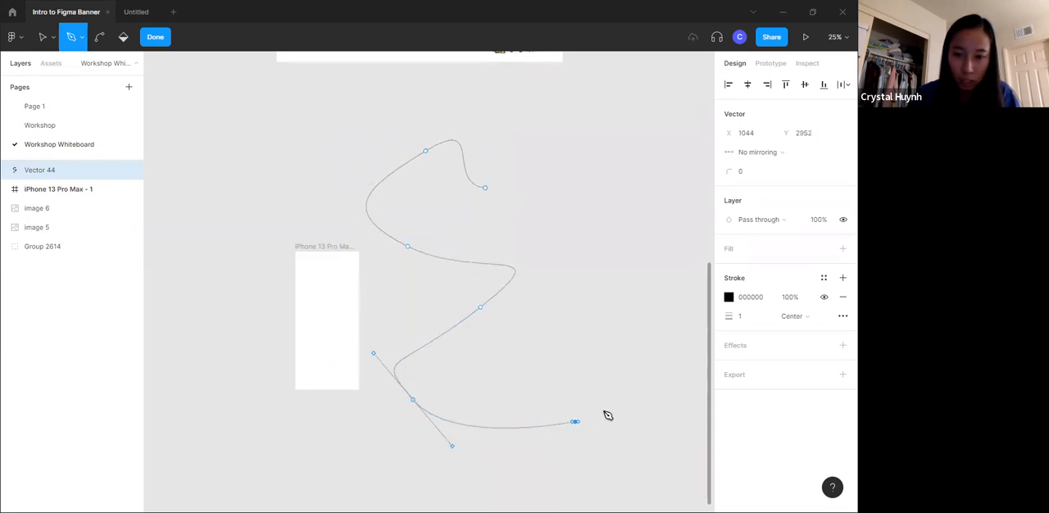
{"action": "left_click_drag", "start_coordinate": [598, 321], "coordinate": [642, 292]}
{"action": "left_click_drag", "start_coordinate": [659, 212], "coordinate": [598, 206]}
{"action": "left_click", "coordinate": [486, 188]}
{"action": "left_click", "coordinate": [729, 248]}
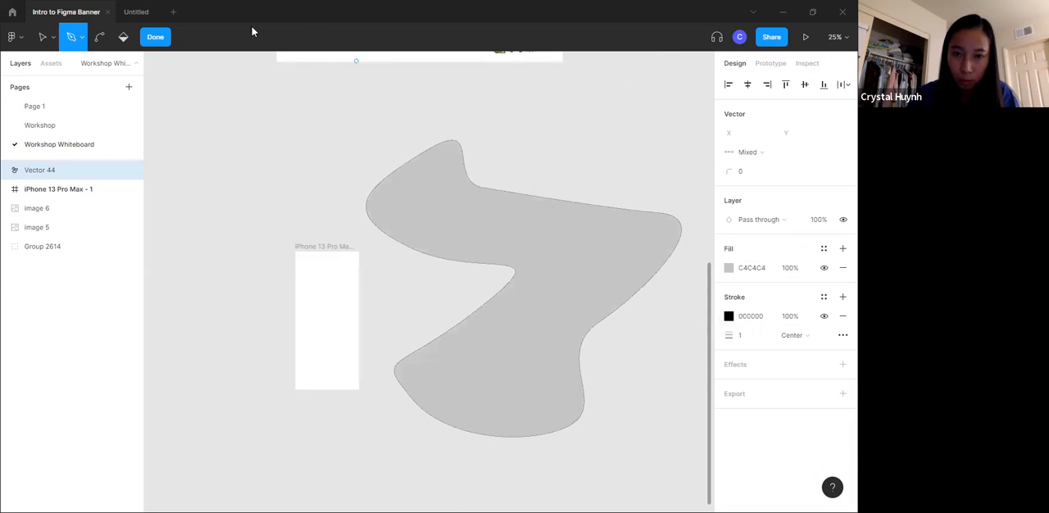
{"action": "left_click", "coordinate": [155, 37]}
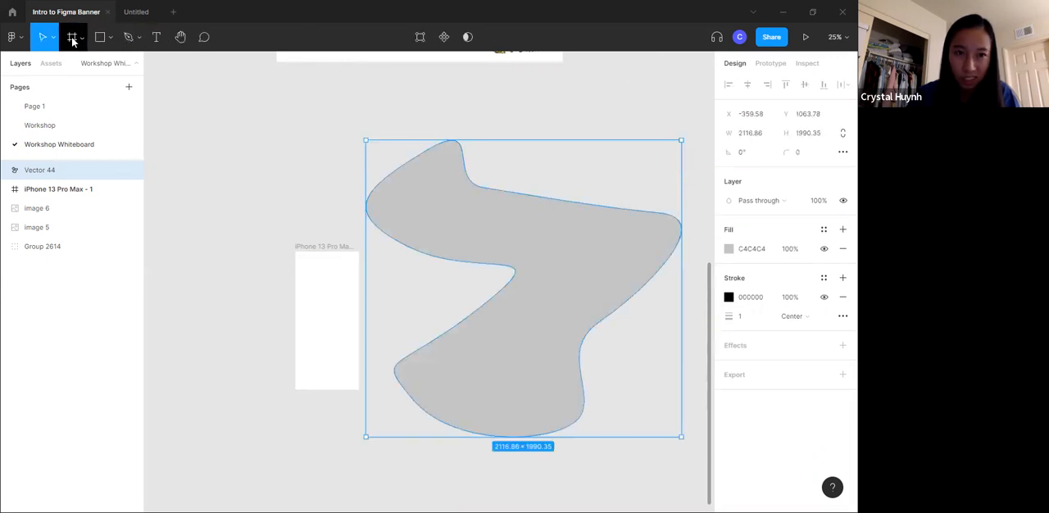
- Remove the curved shape's stroke and scale the shape down proportionally to about 577 × 543
{"action": "left_click", "coordinate": [841, 298]}
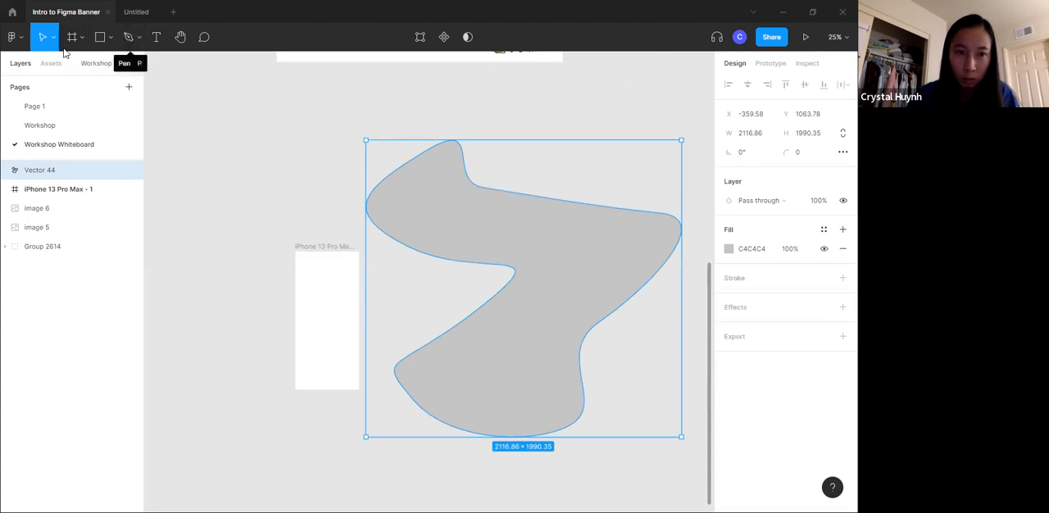
{"action": "left_click", "coordinate": [53, 37]}
{"action": "left_click", "coordinate": [54, 80]}
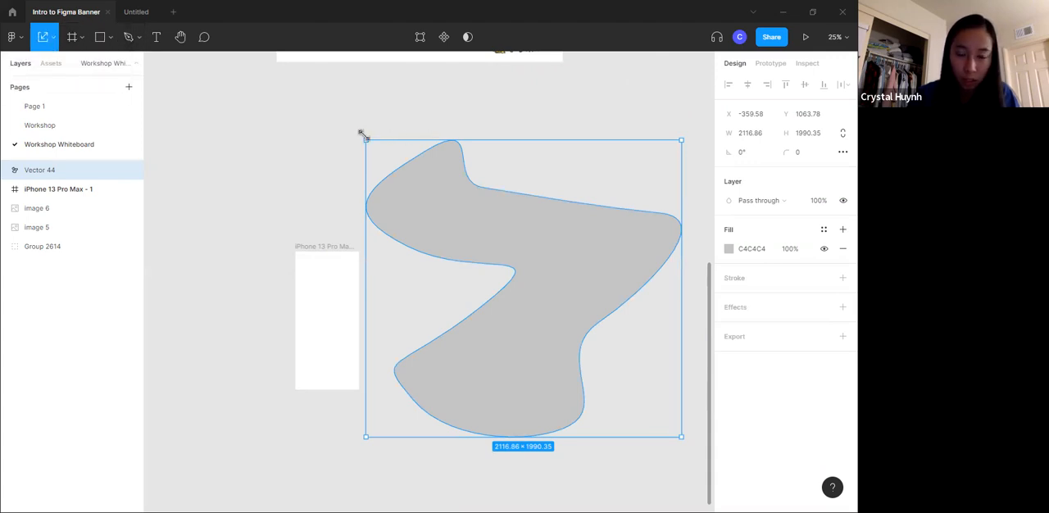
{"action": "left_click_drag", "start_coordinate": [366, 137], "coordinate": [455, 282]}
{"action": "key", "text": "ctrl+="}
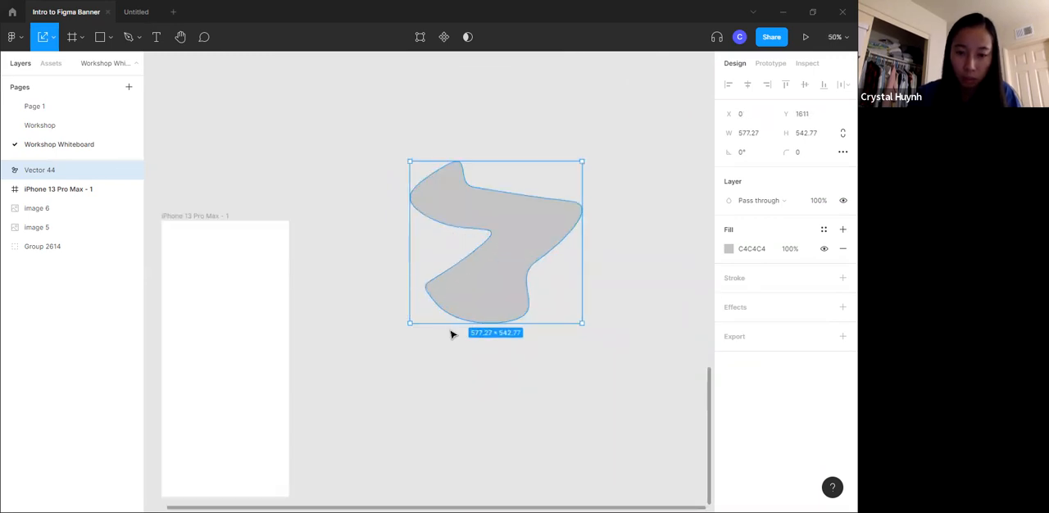
- Move the scaled-down vector shape closer to the iPhone frame, keeping it outside the frame
{"action": "scroll", "coordinate": [451, 334], "scroll_direction": "down", "scroll_amount": 5}
{"action": "scroll", "coordinate": [451, 333], "scroll_direction": "left", "scroll_amount": 3}
{"action": "scroll", "coordinate": [451, 333], "scroll_direction": "up", "scroll_amount": 3}
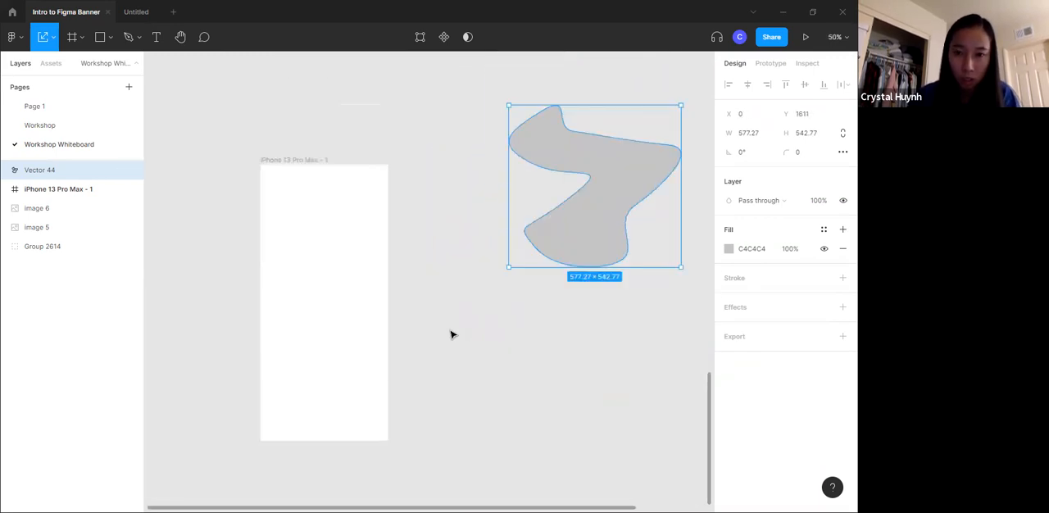
{"action": "left_click_drag", "start_coordinate": [570, 220], "coordinate": [481, 272]}
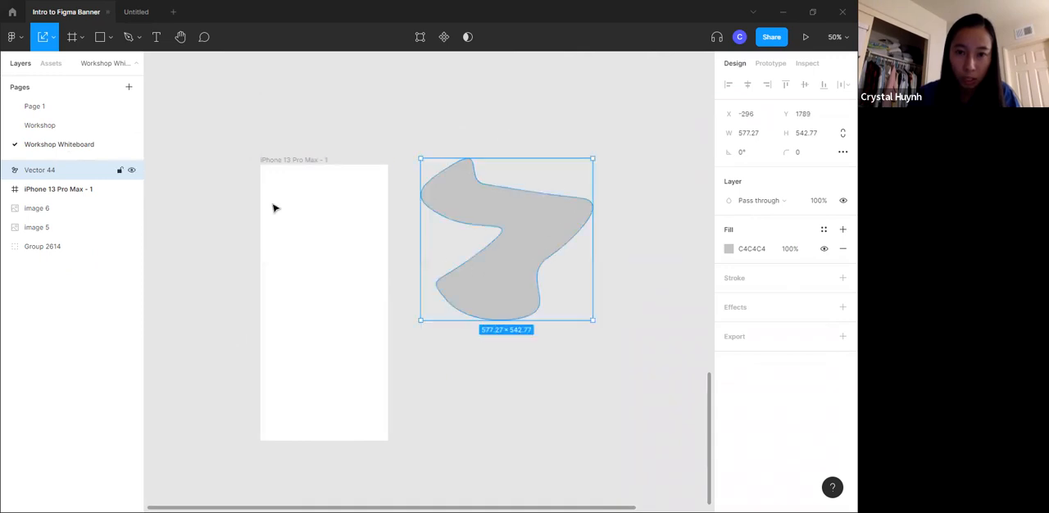
- Select the iPhone frame layer and the vector layer in turn to compare how they are listed in the hierarchy
{"action": "left_click", "coordinate": [320, 187]}
{"action": "key", "text": "Escape"}
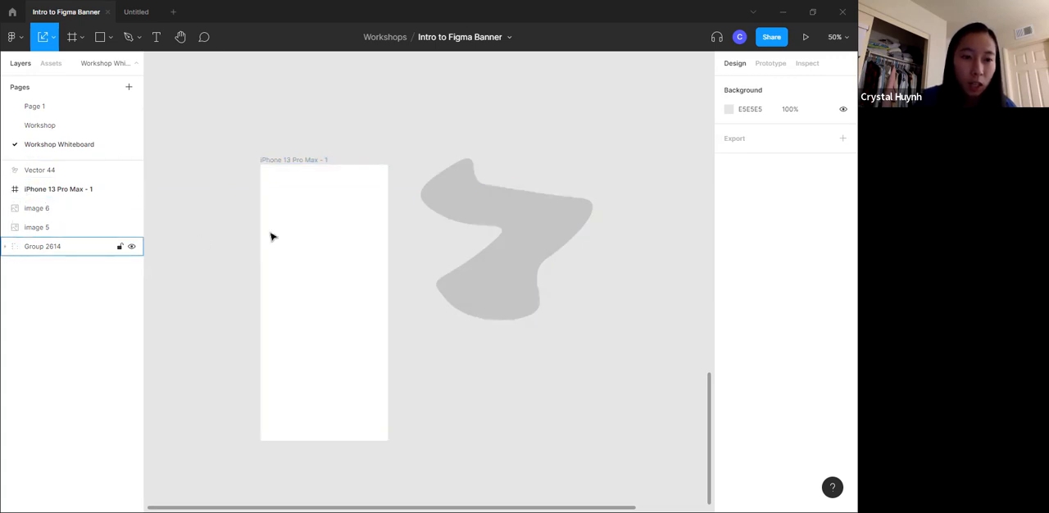
{"action": "left_click", "coordinate": [34, 188]}
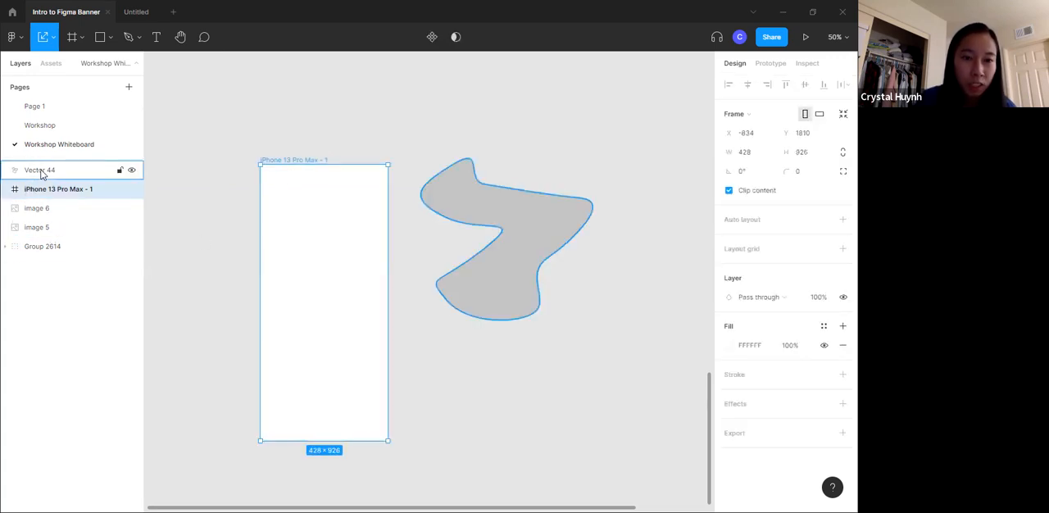
{"action": "left_click", "coordinate": [39, 171]}
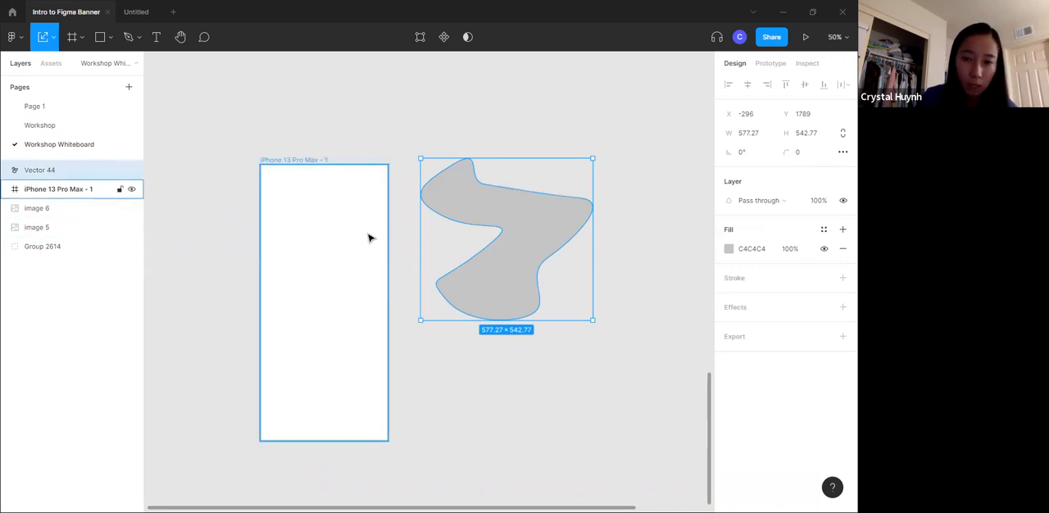
- Move the vector shape into the iPhone frame and scale it up to about 720 × 677
{"action": "left_click_drag", "start_coordinate": [503, 212], "coordinate": [304, 230]}
{"action": "left_click_drag", "start_coordinate": [405, 167], "coordinate": [438, 146]}
{"action": "left_click_drag", "start_coordinate": [368, 244], "coordinate": [363, 255]}
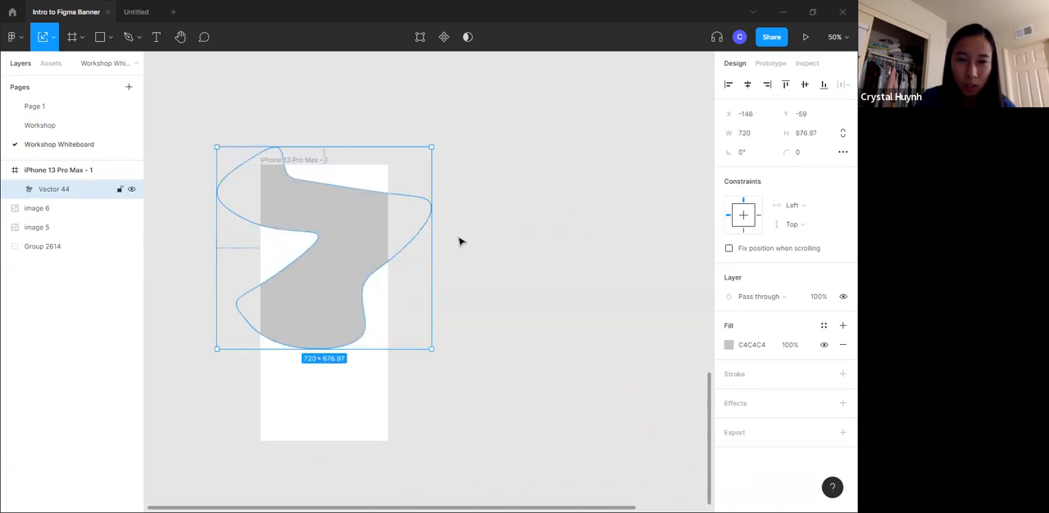
{"action": "left_click", "coordinate": [463, 250]}
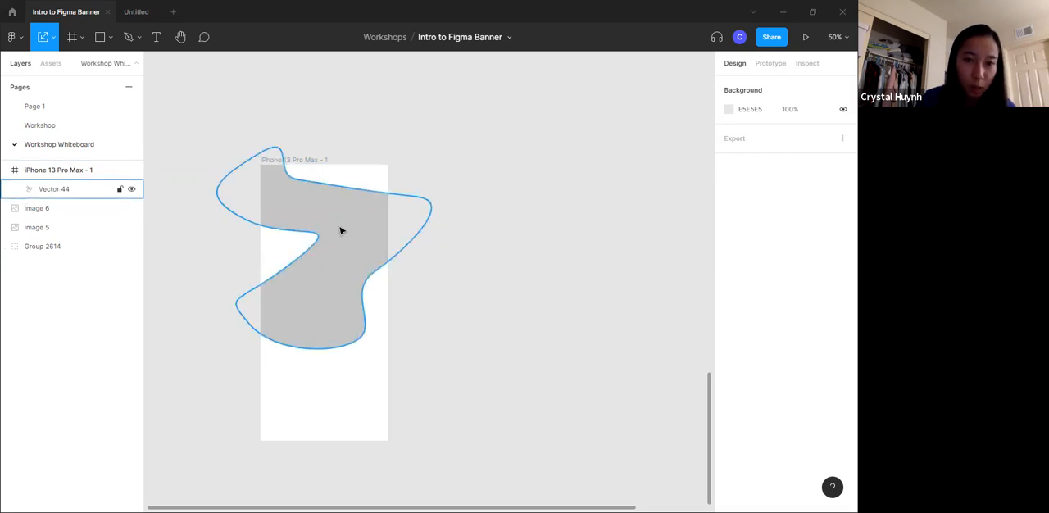
- Take the vector shape out of the iPhone frame's layer and put it back inside the frame
{"action": "left_click_drag", "start_coordinate": [341, 231], "coordinate": [405, 241]}
{"action": "left_click", "coordinate": [194, 170]}
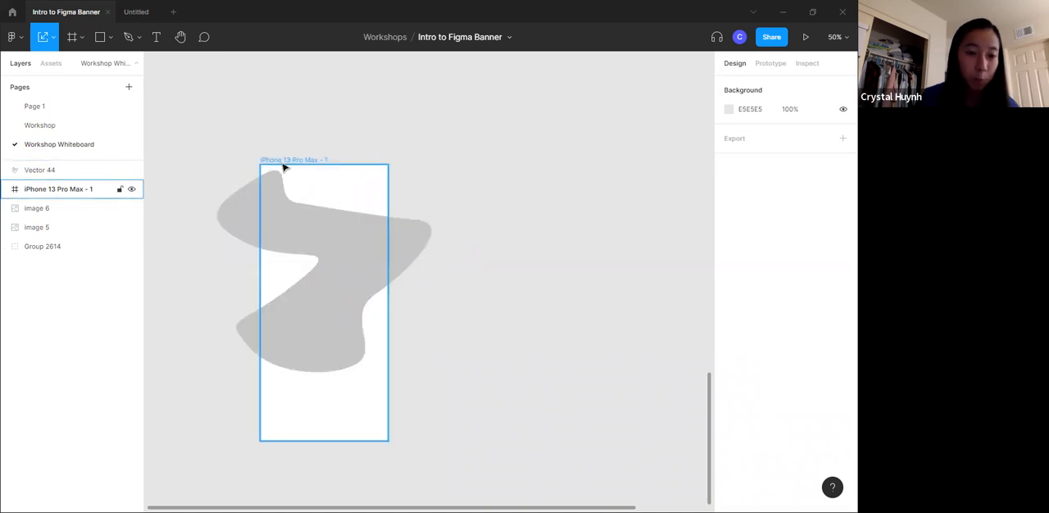
{"action": "left_click_drag", "start_coordinate": [324, 244], "coordinate": [305, 234]}
{"action": "left_click", "coordinate": [337, 130]}
- Preview the iPhone frame as a prototype to examine how its content is clipped, and return to the design file
{"action": "left_click", "coordinate": [311, 160]}
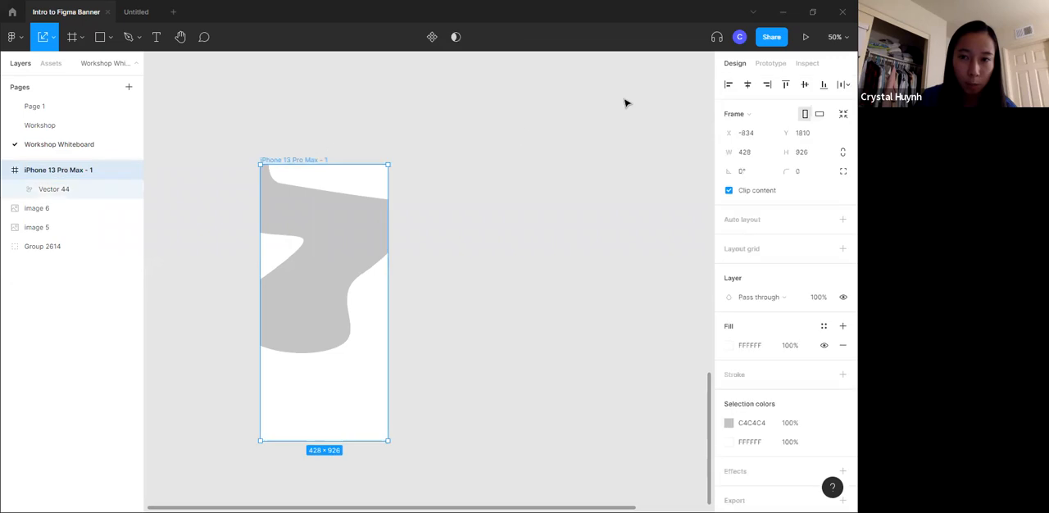
{"action": "left_click", "coordinate": [804, 41]}
{"action": "left_click_drag", "start_coordinate": [187, 16], "coordinate": [103, 14]}
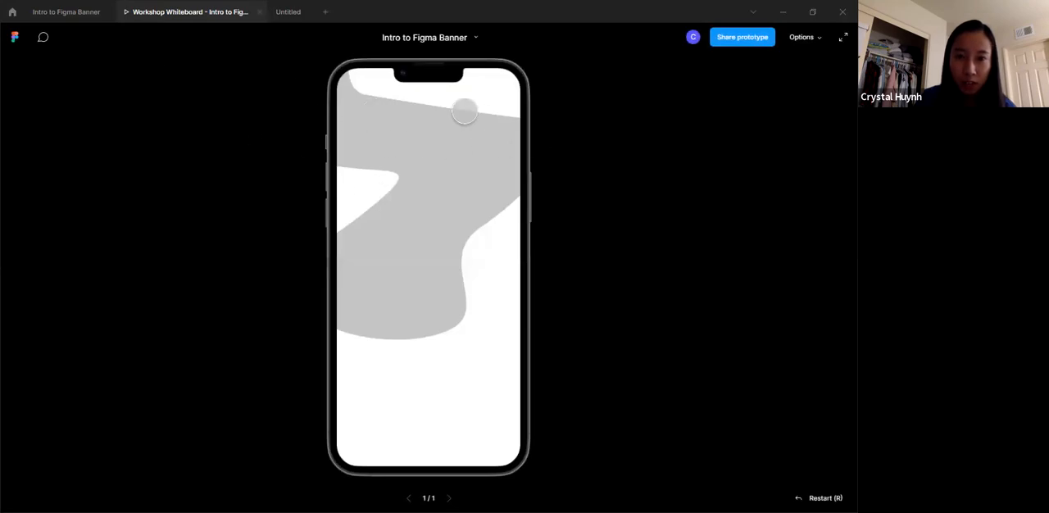
{"action": "left_click", "coordinate": [69, 11]}
- Take the vector shape out of the iPhone frame's layer, check the prototype preview, and place the shape beside the frame
{"action": "mouse_move", "coordinate": [445, 234]}
{"action": "left_mouse_down"}
{"action": "mouse_move", "coordinate": [503, 236]}
{"action": "mouse_move", "coordinate": [383, 227]}
{"action": "mouse_move", "coordinate": [579, 227]}
{"action": "mouse_move", "coordinate": [487, 258]}
{"action": "mouse_move", "coordinate": [429, 240]}
{"action": "mouse_move", "coordinate": [466, 241]}
{"action": "mouse_move", "coordinate": [450, 244]}
{"action": "left_mouse_up"}
{"action": "key", "text": "Escape"}
{"action": "left_click", "coordinate": [397, 232]}
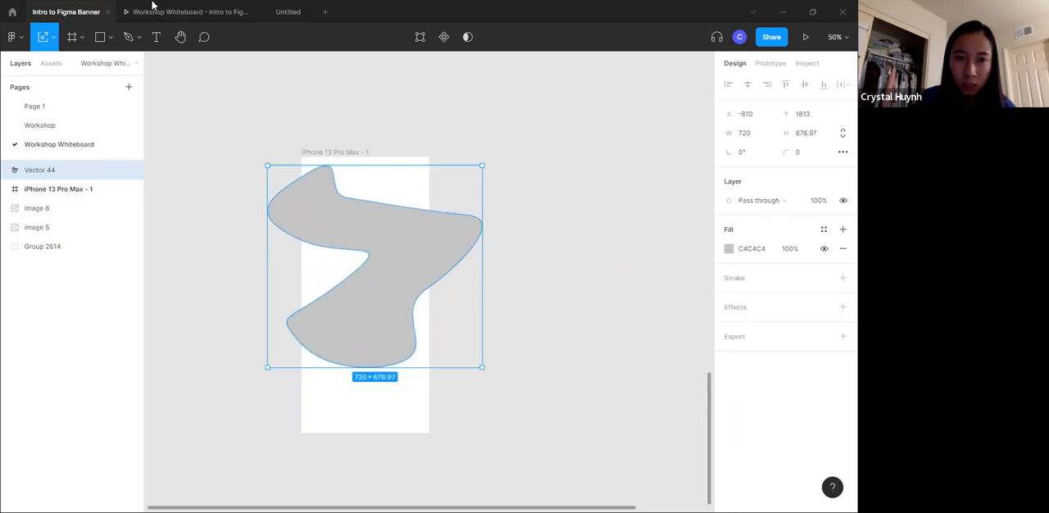
{"action": "left_click", "coordinate": [152, 8]}
{"action": "left_click", "coordinate": [47, 10]}
{"action": "left_click", "coordinate": [621, 199]}
{"action": "left_click_drag", "start_coordinate": [372, 248], "coordinate": [508, 225]}
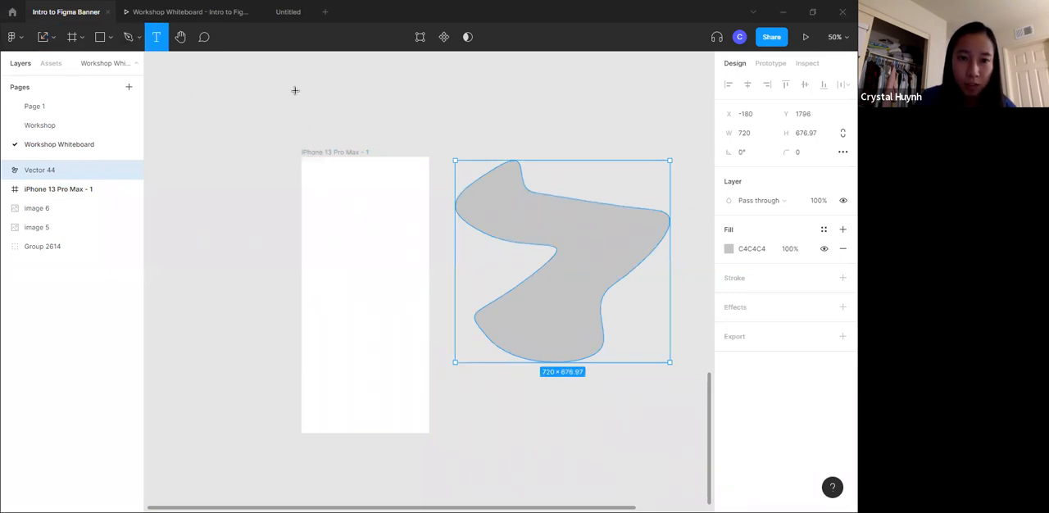
- Add a text box about 498 × 164 above the iPhone frame containing "hello world"
{"action": "left_click_drag", "start_coordinate": [295, 90], "coordinate": [441, 136]}
{"action": "key", "text": "Escape"}
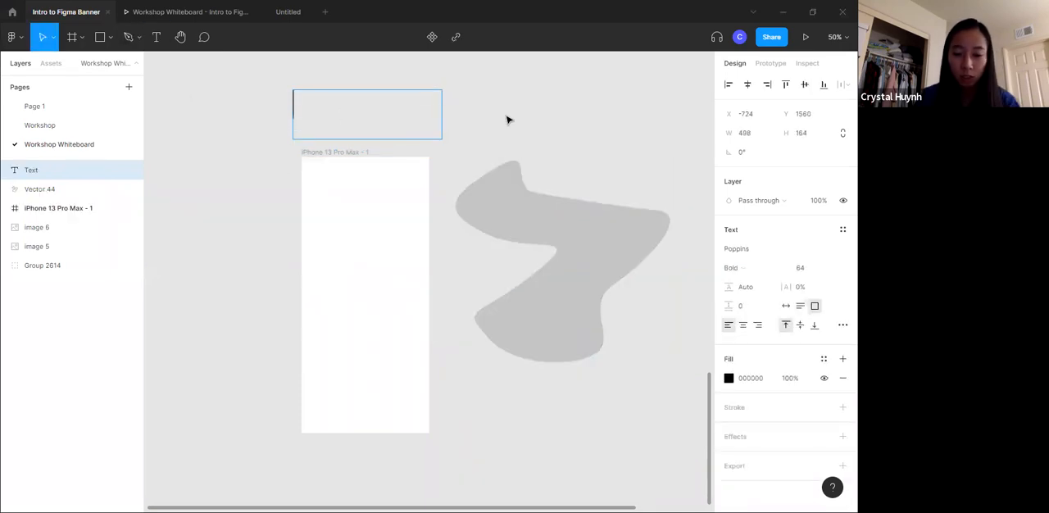
{"action": "type", "text": "hello world"}
- Move the vector shape back into the iPhone frame and place the "hello world" text to the frame's upper right
{"action": "left_click_drag", "start_coordinate": [557, 234], "coordinate": [352, 226]}
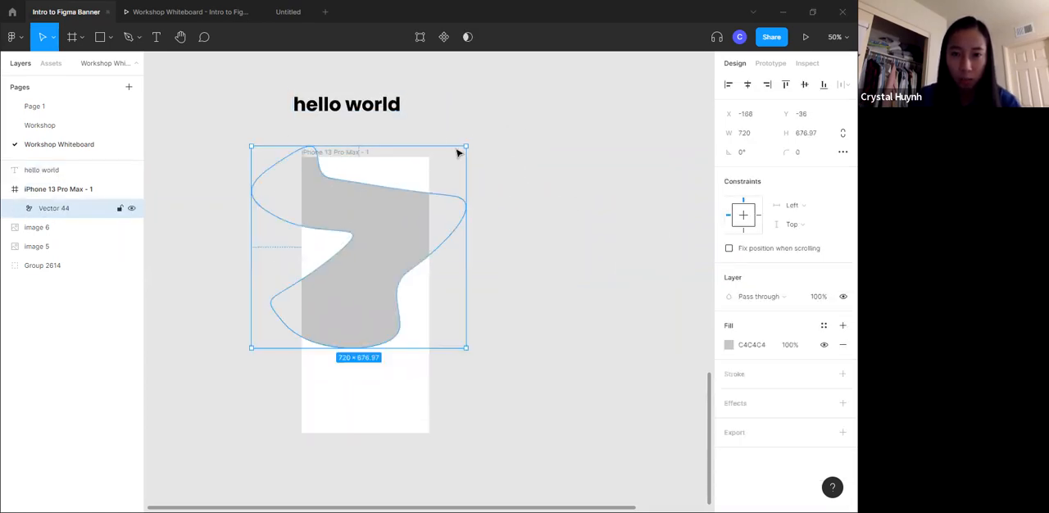
{"action": "left_click", "coordinate": [397, 104]}
{"action": "left_click_drag", "start_coordinate": [389, 107], "coordinate": [549, 127]}
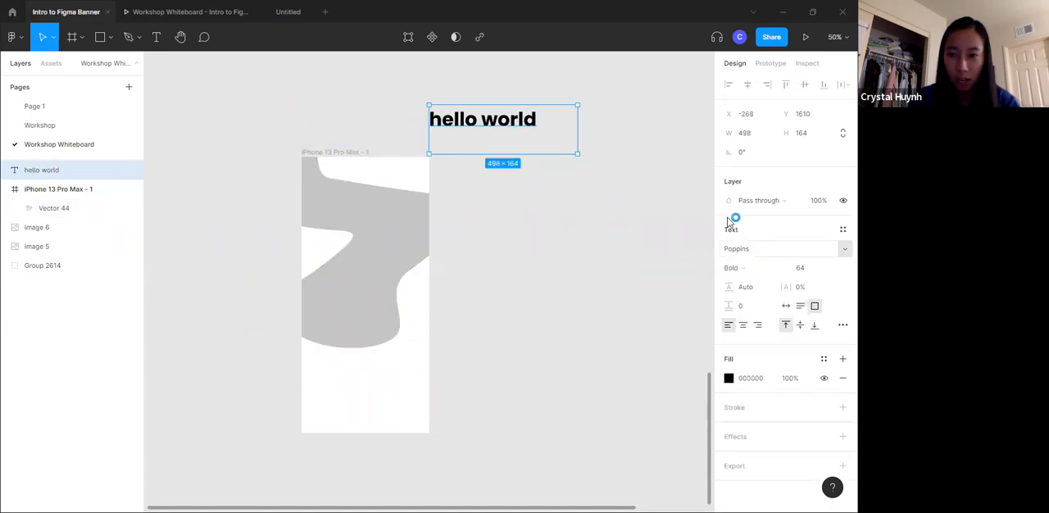
- Set the font of the "hello world" text to Poiret One
{"action": "left_click", "coordinate": [773, 249]}
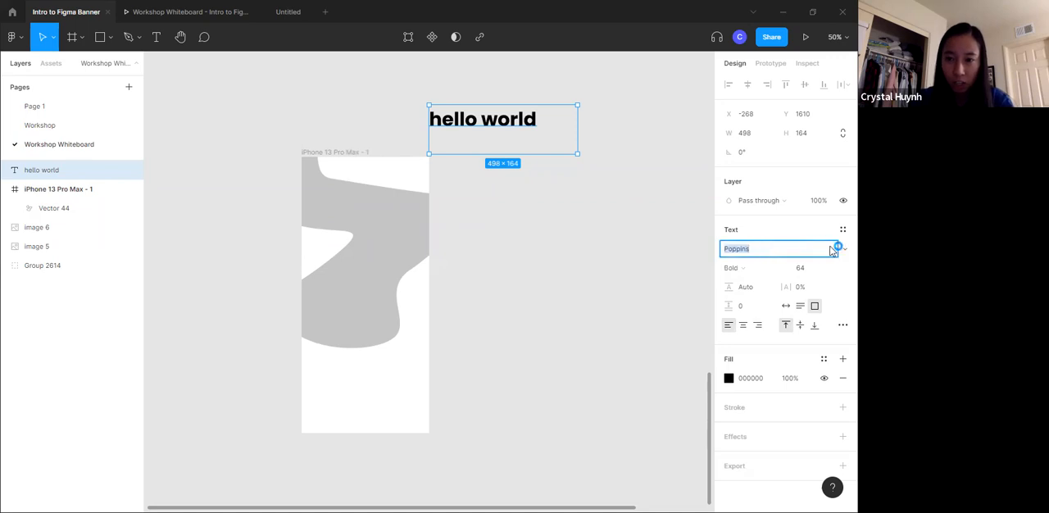
{"action": "left_click", "coordinate": [845, 249]}
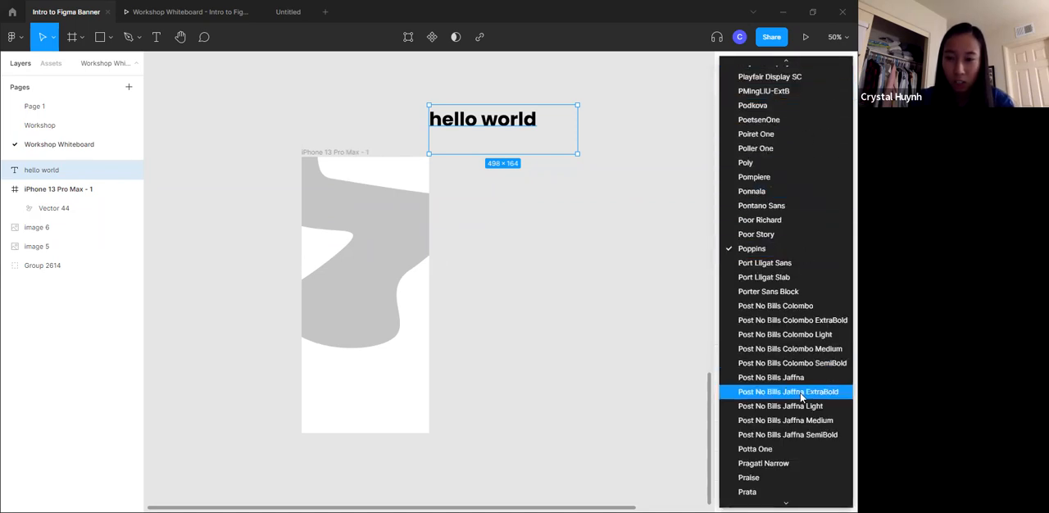
{"action": "left_click", "coordinate": [780, 135]}
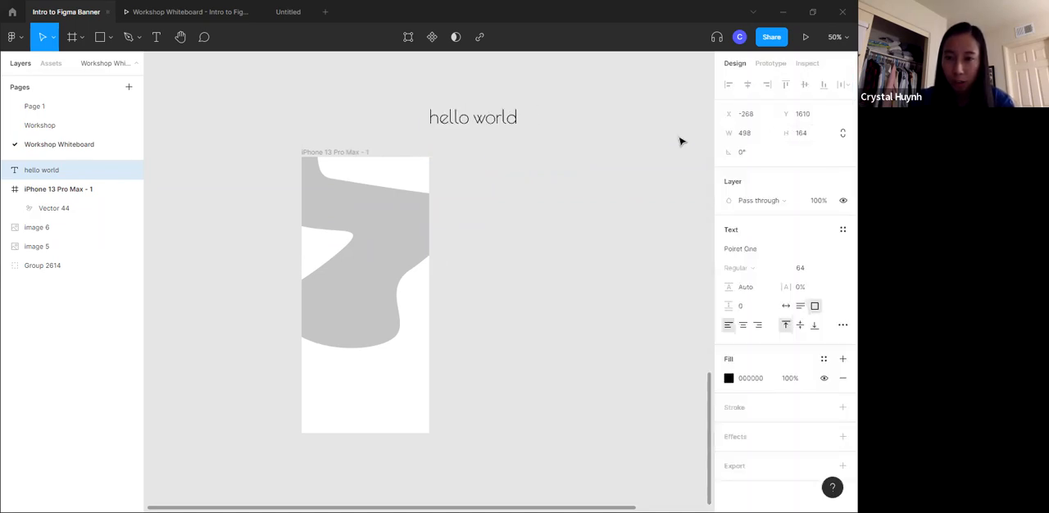
- Set the font of the "hello world" text to Poppins with the SemiBold weight
{"action": "left_click", "coordinate": [841, 250]}
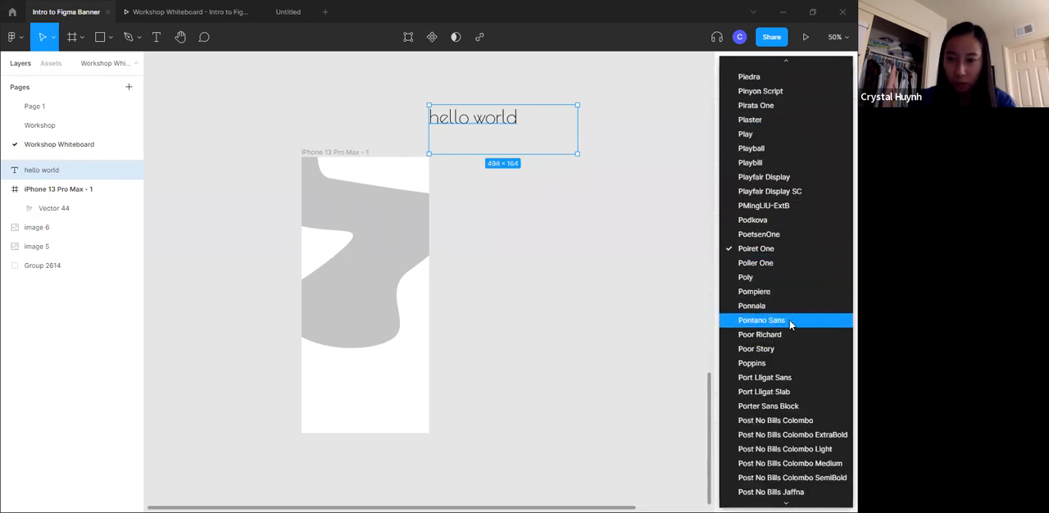
{"action": "left_click", "coordinate": [754, 363]}
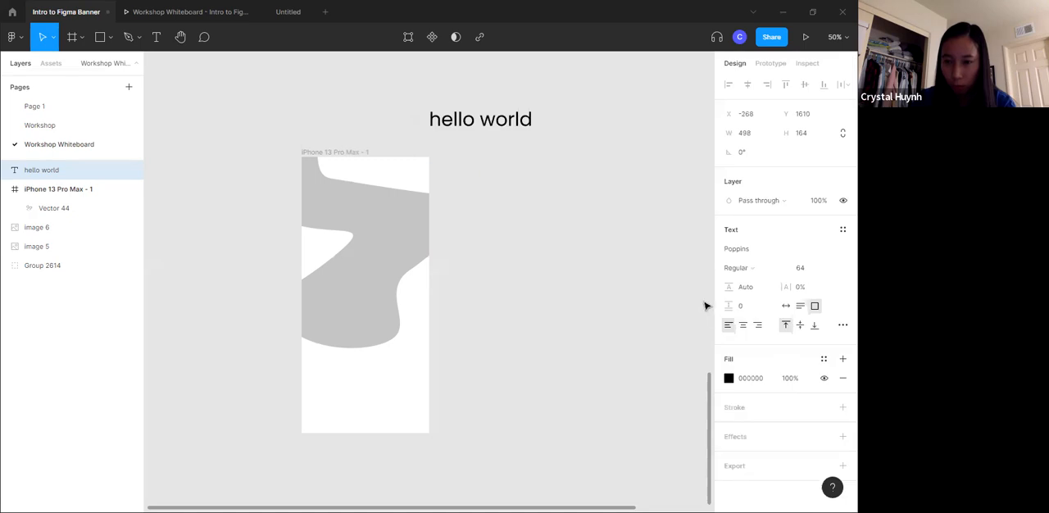
{"action": "left_click", "coordinate": [769, 268]}
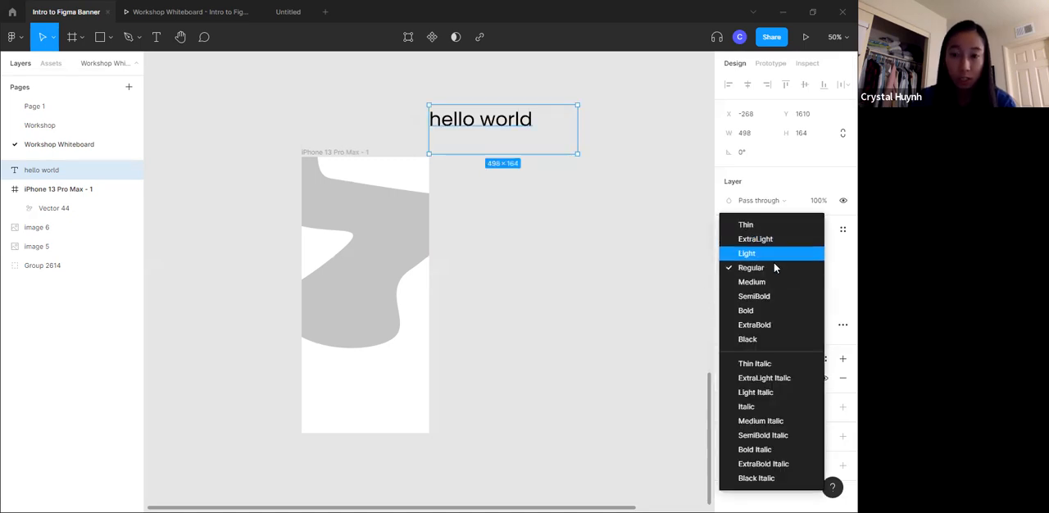
{"action": "left_click", "coordinate": [773, 296]}
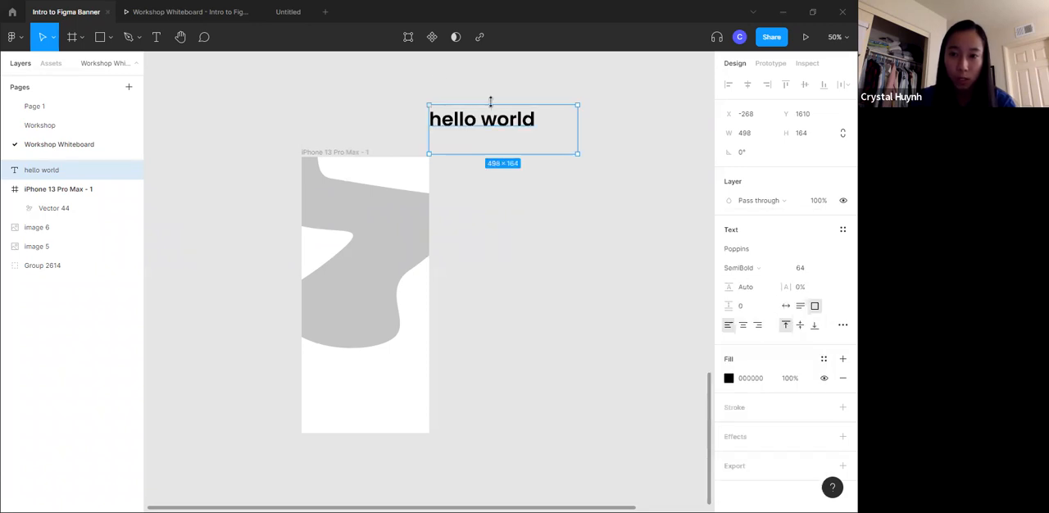
- Choose font size 64 for the text and set its letter spacing to 28.5% and line height to 165%
{"action": "left_click", "coordinate": [840, 269]}
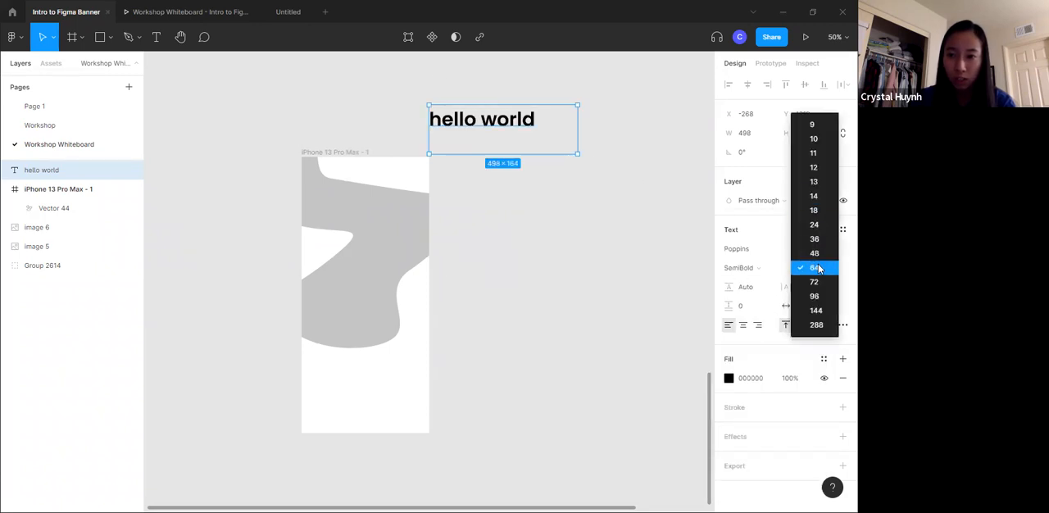
{"action": "left_click", "coordinate": [816, 268]}
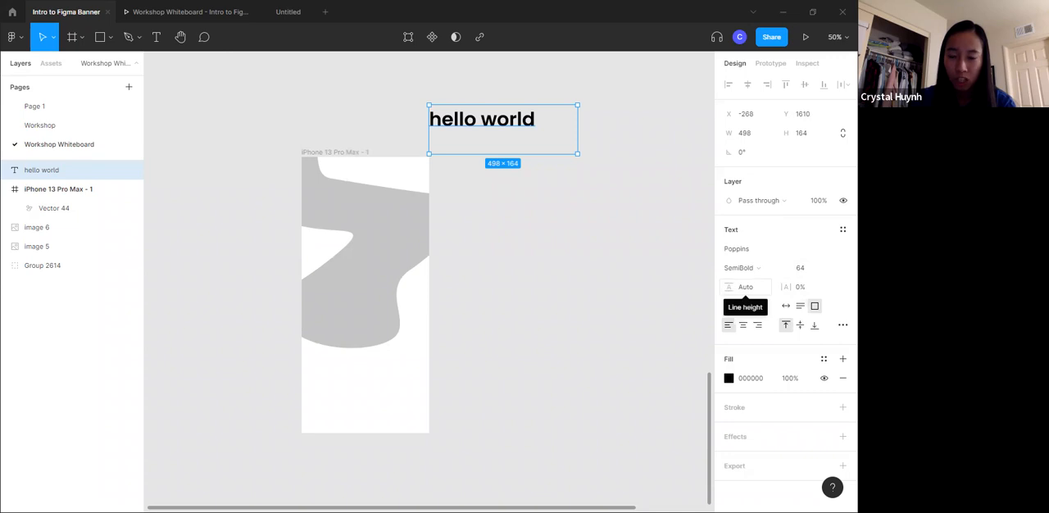
{"action": "left_click_drag", "start_coordinate": [777, 289], "coordinate": [821, 290]}
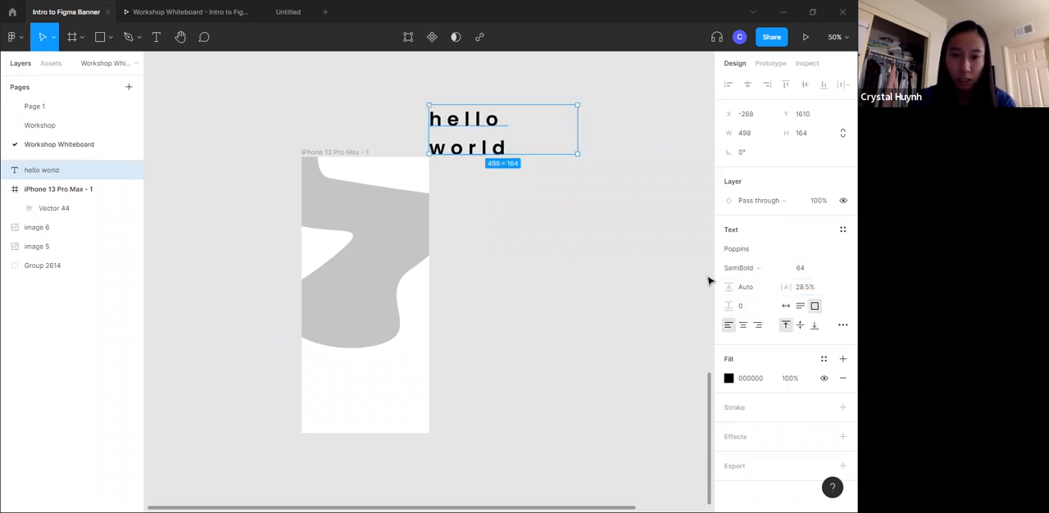
{"action": "left_click_drag", "start_coordinate": [728, 287], "coordinate": [738, 288]}
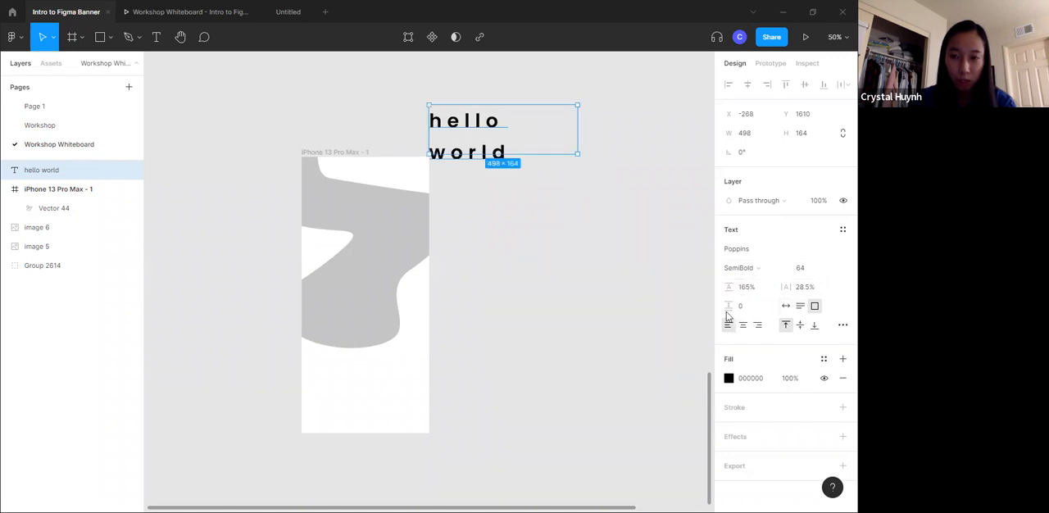
- Try center and right alignment on the "hello world" text and restore left alignment
{"action": "left_click", "coordinate": [743, 325]}
{"action": "left_click", "coordinate": [758, 325]}
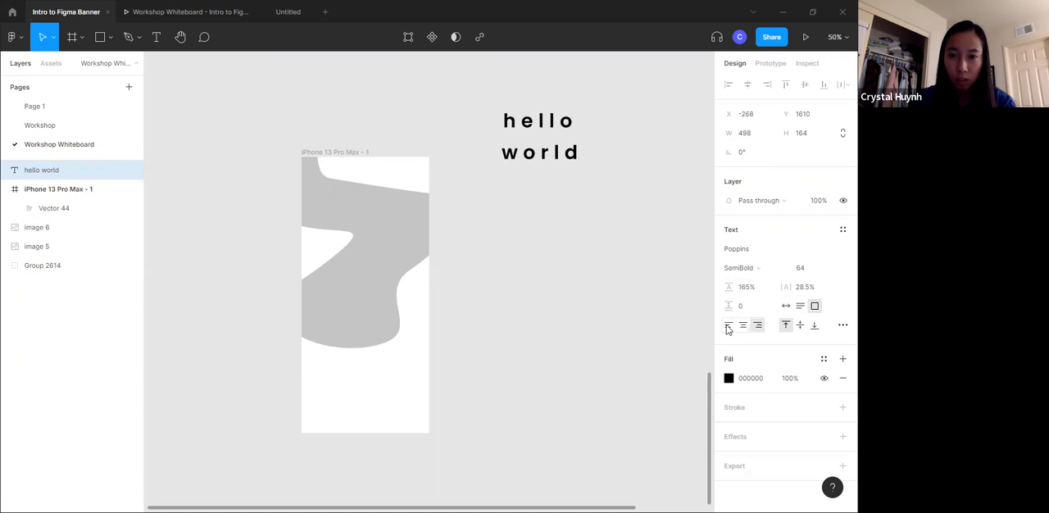
{"action": "left_click", "coordinate": [729, 326]}
- Enlarge the "hello world" text box to about 718 × 522 and align its text vertically to the middle
{"action": "left_click_drag", "start_coordinate": [576, 156], "coordinate": [644, 260]}
{"action": "left_click", "coordinate": [799, 325]}
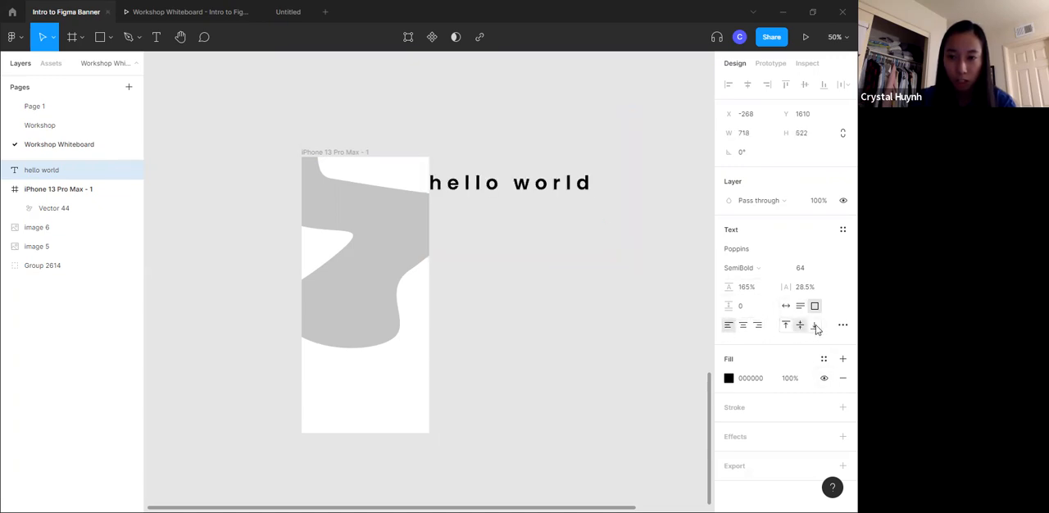
- Try bottom alignment on the "hello world" text, restore top alignment and set its resizing to auto width
{"action": "left_click", "coordinate": [815, 326]}
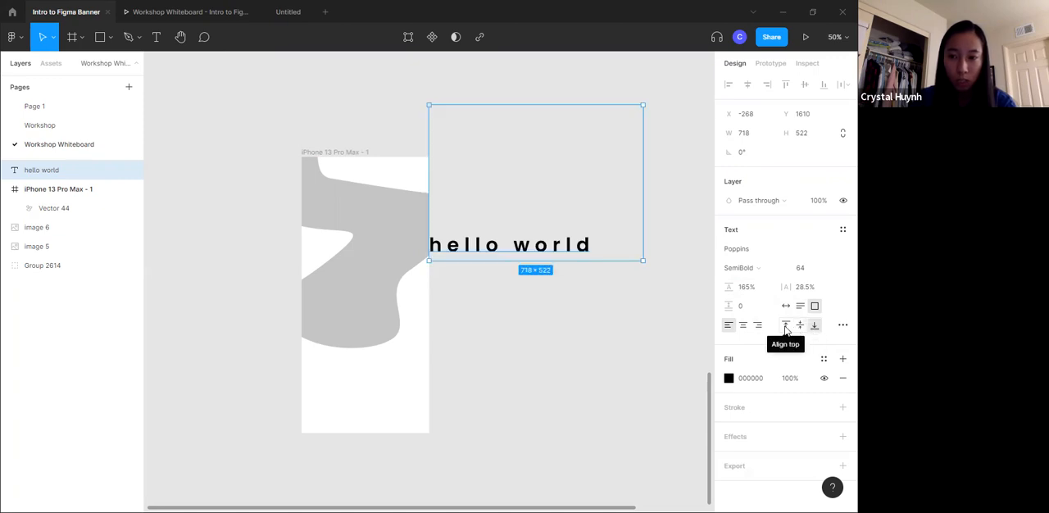
{"action": "left_click", "coordinate": [785, 326]}
{"action": "left_click", "coordinate": [786, 306]}
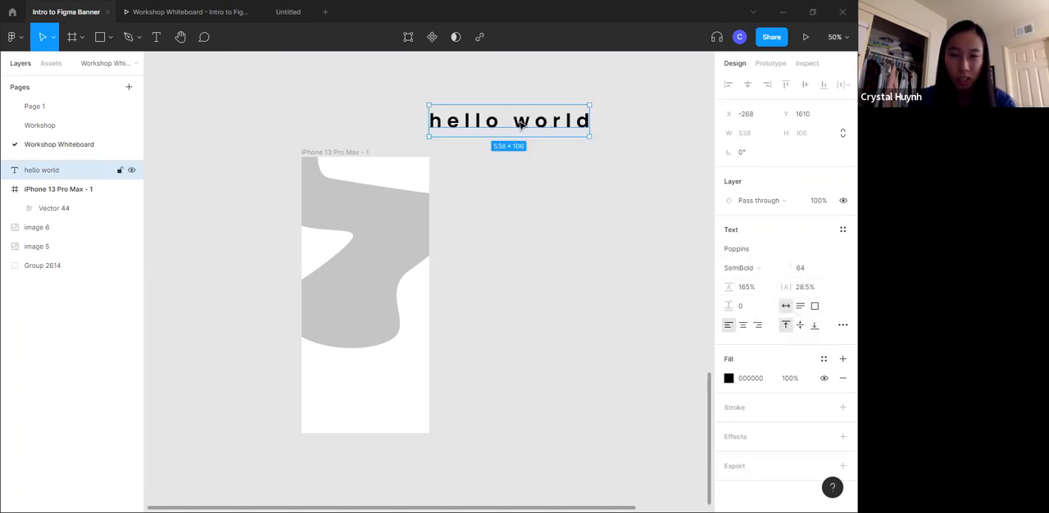
- Place the "hello world" text, narrowed to about 328 wide, in the upper iPhone 13 Pro Max - 1 frame and check the prototype preview
{"action": "left_click_drag", "start_coordinate": [590, 120], "coordinate": [527, 119]}
{"action": "left_click_drag", "start_coordinate": [470, 154], "coordinate": [381, 248]}
{"action": "key", "text": "Escape"}
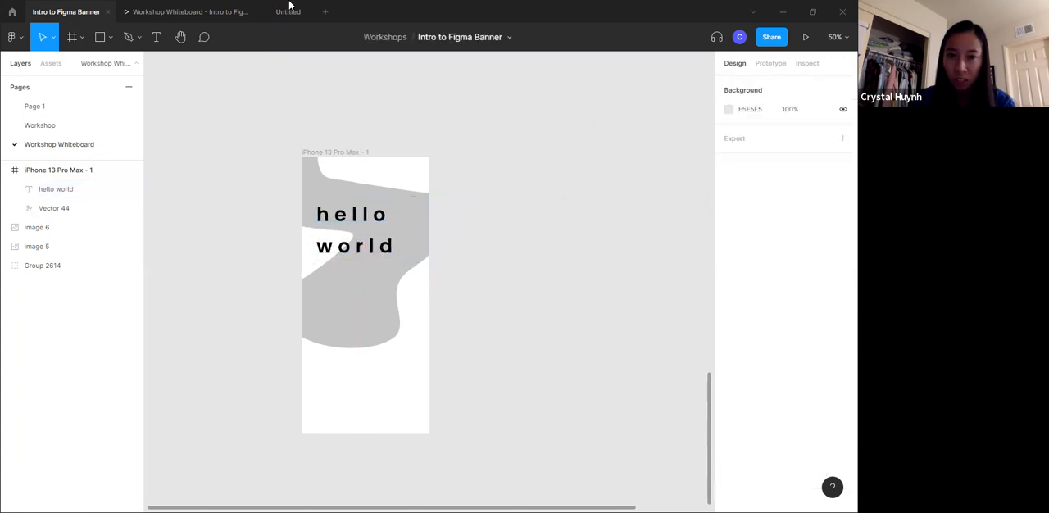
{"action": "left_click", "coordinate": [246, 11]}
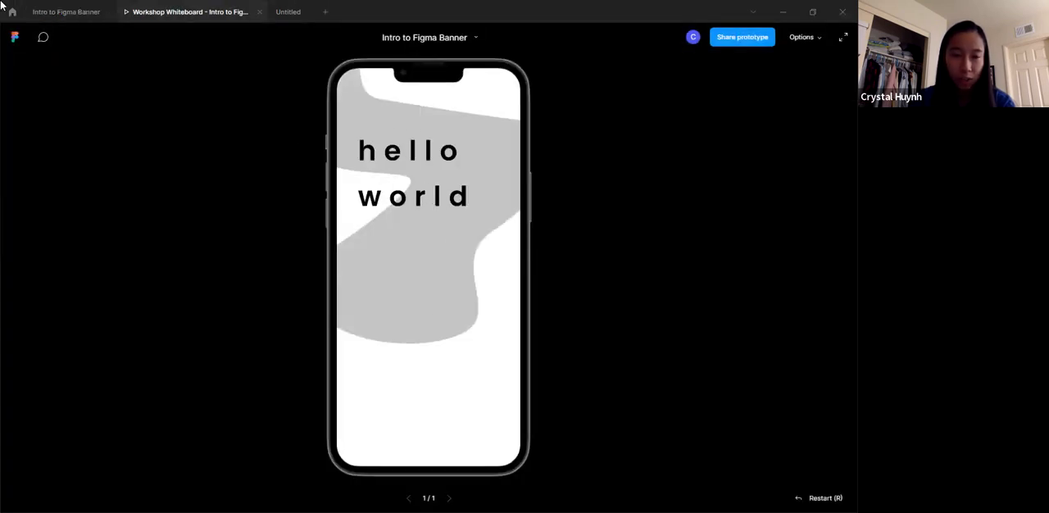
{"action": "left_click", "coordinate": [48, 8]}
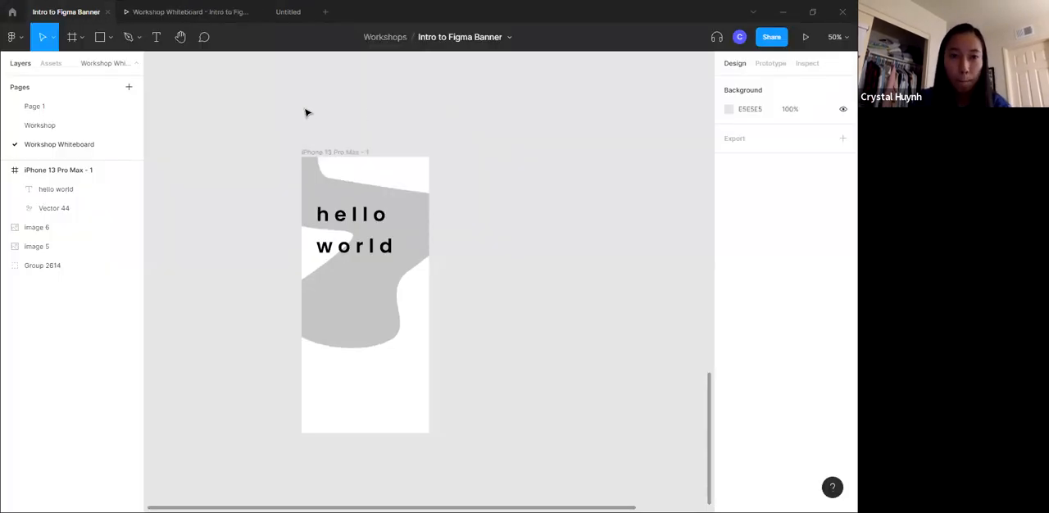
- Pan around the canvas near the phone frame with the Hand tool, and return to the Move tool to compare scrolling
{"action": "left_click", "coordinate": [179, 39]}
{"action": "left_click_drag", "start_coordinate": [298, 102], "coordinate": [452, 144]}
{"action": "left_click_drag", "start_coordinate": [376, 145], "coordinate": [468, 185]}
{"action": "left_click", "coordinate": [45, 37]}
{"action": "left_click", "coordinate": [89, 65]}
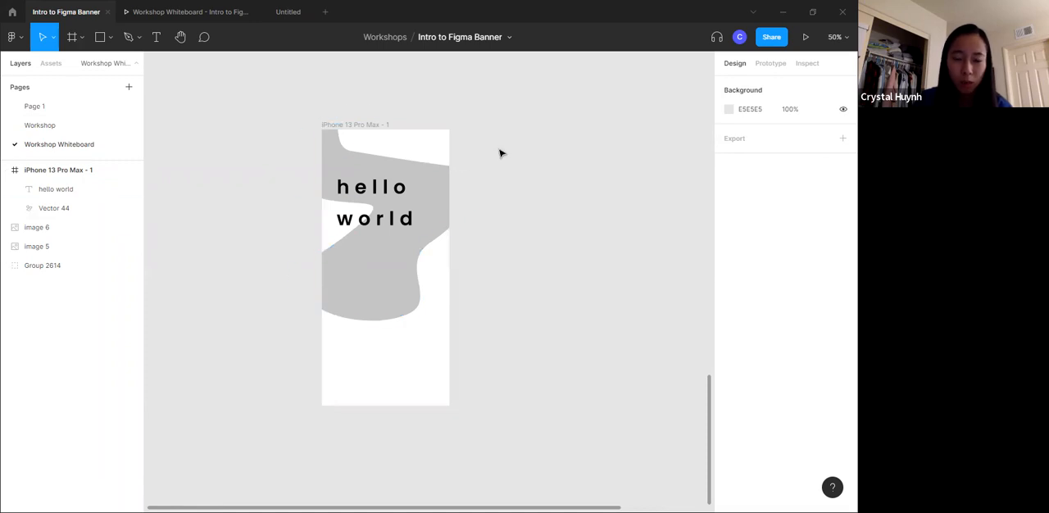
{"action": "scroll", "coordinate": [490, 145], "scroll_direction": "down", "scroll_amount": 3}
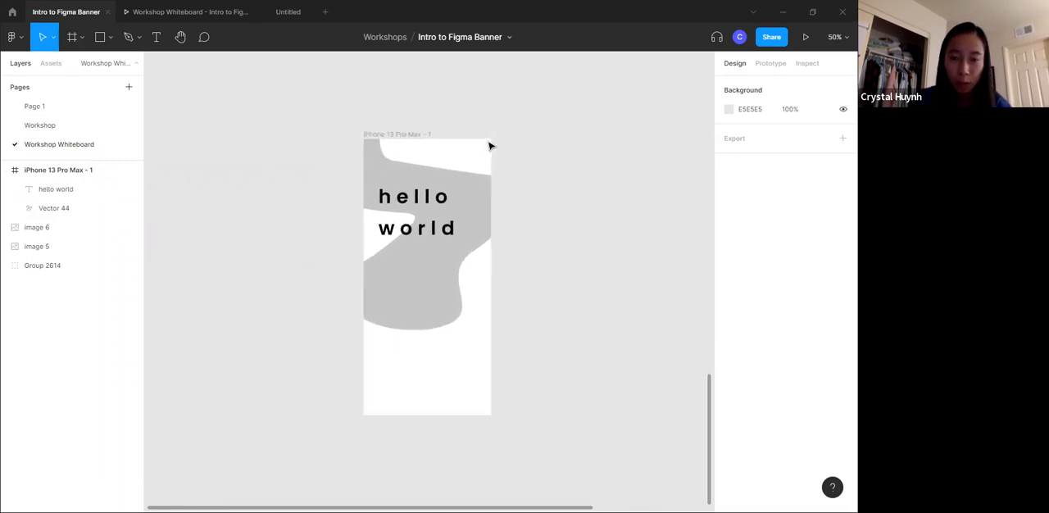
{"action": "scroll", "coordinate": [490, 146], "scroll_direction": "up", "scroll_amount": 5}
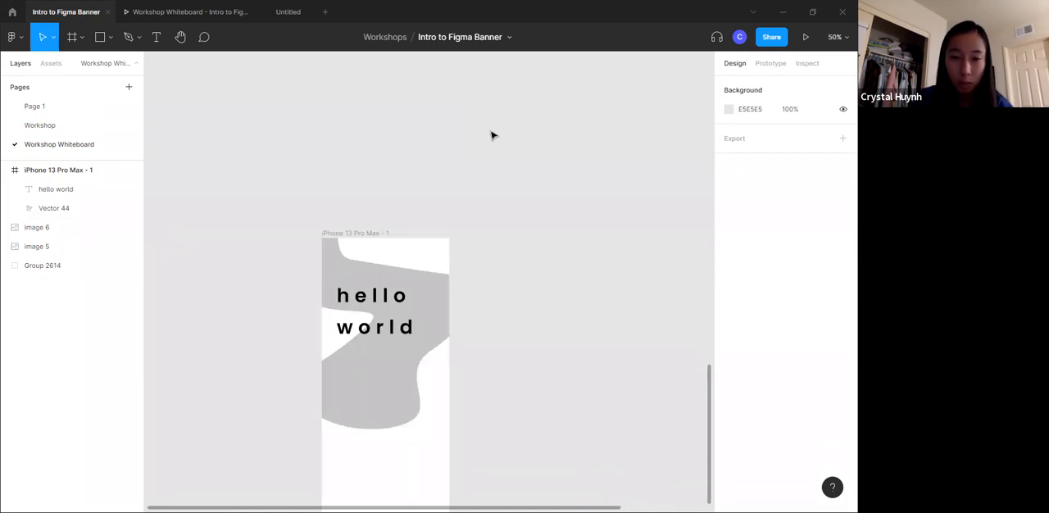
{"action": "scroll", "coordinate": [492, 136], "scroll_direction": "down", "scroll_amount": 2}
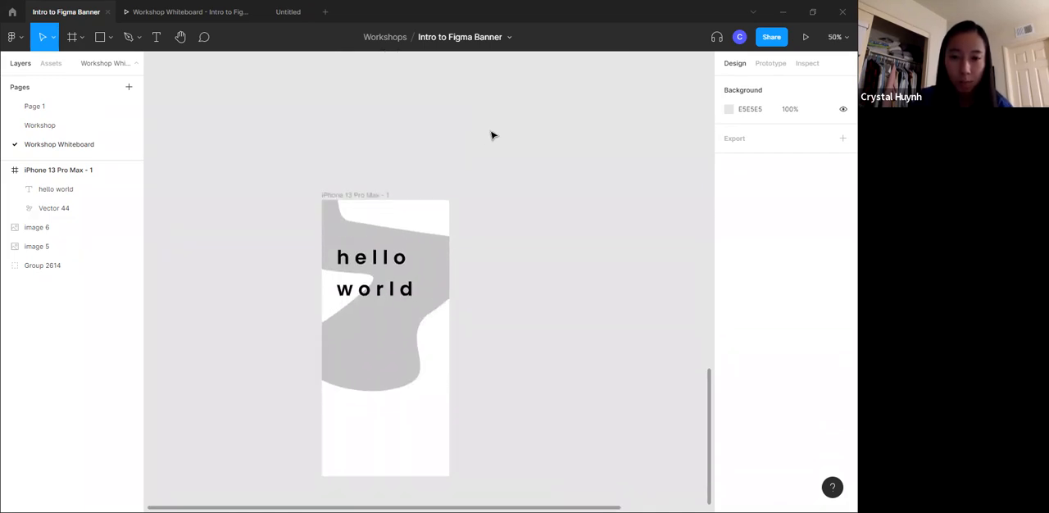
- Post the comment "remember to add color!" on the phone frame beside the "hello world" text
{"action": "left_click", "coordinate": [205, 37]}
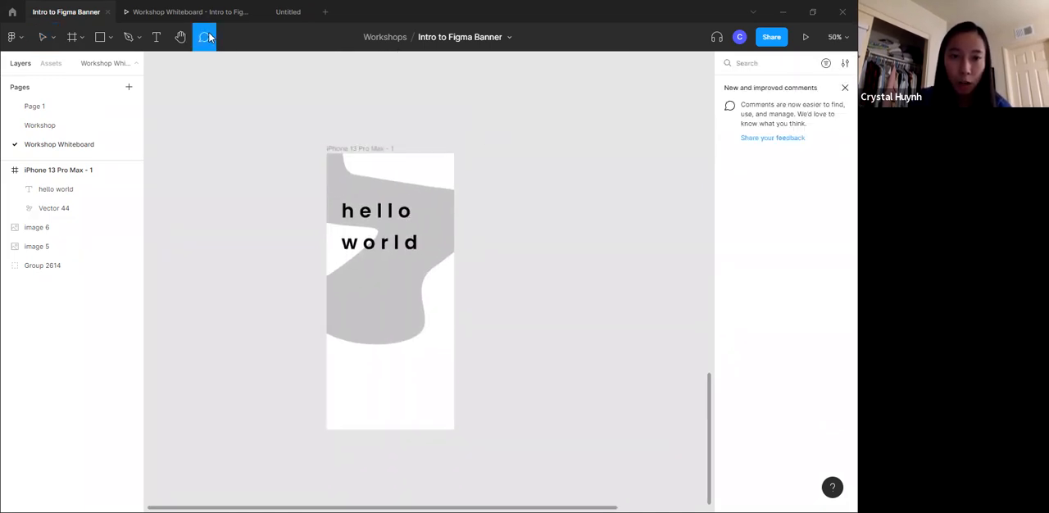
{"action": "left_click", "coordinate": [434, 209]}
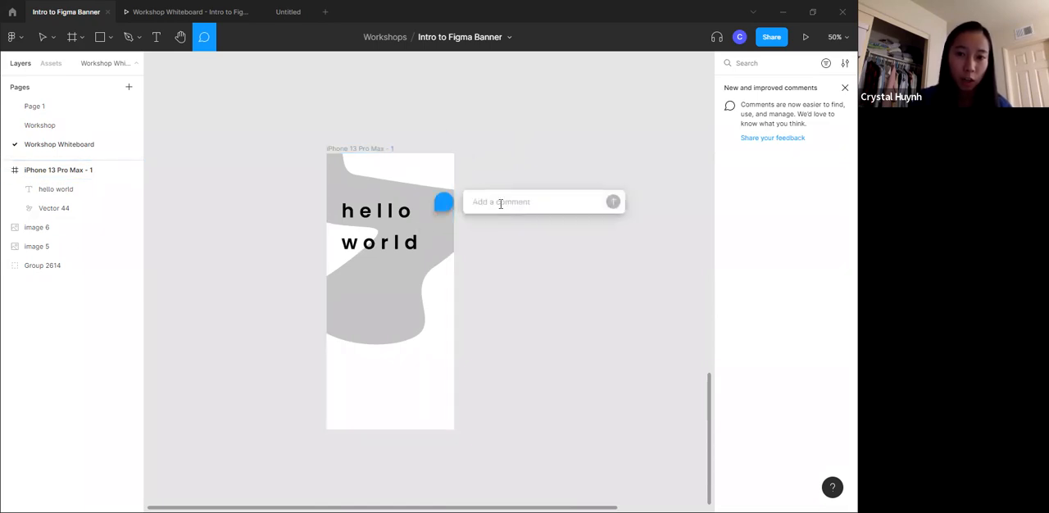
{"action": "type", "text": "remembe"}
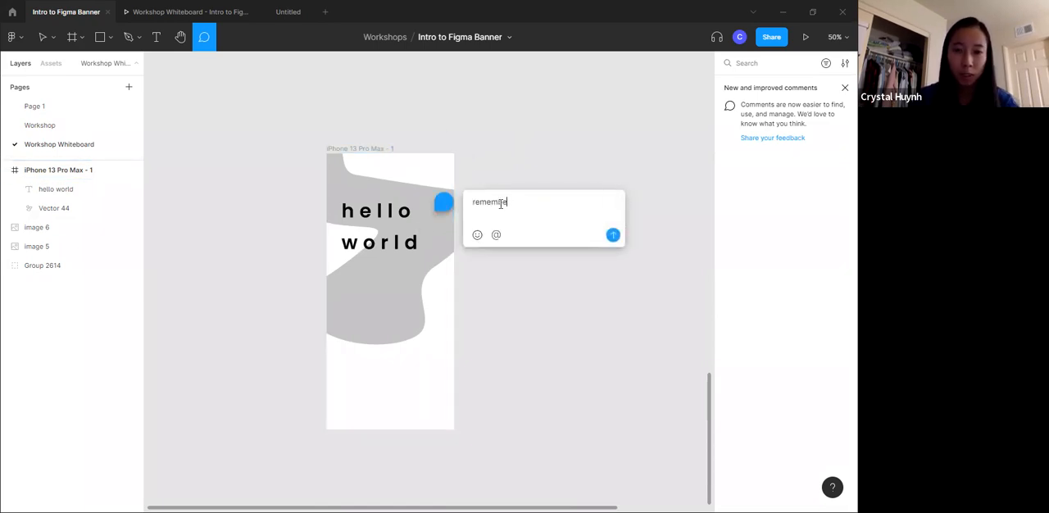
{"action": "type", "text": "r to add color!"}
{"action": "left_click", "coordinate": [613, 235]}
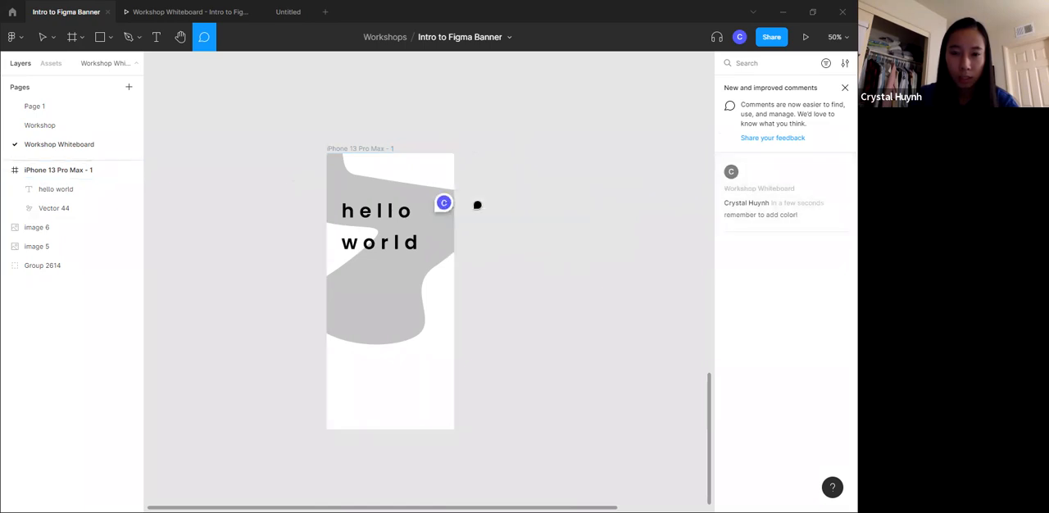
- Resolve the "remember to add color!" comment and discard an empty comment started above the phone frame
{"action": "mouse_move", "coordinate": [438, 209]}
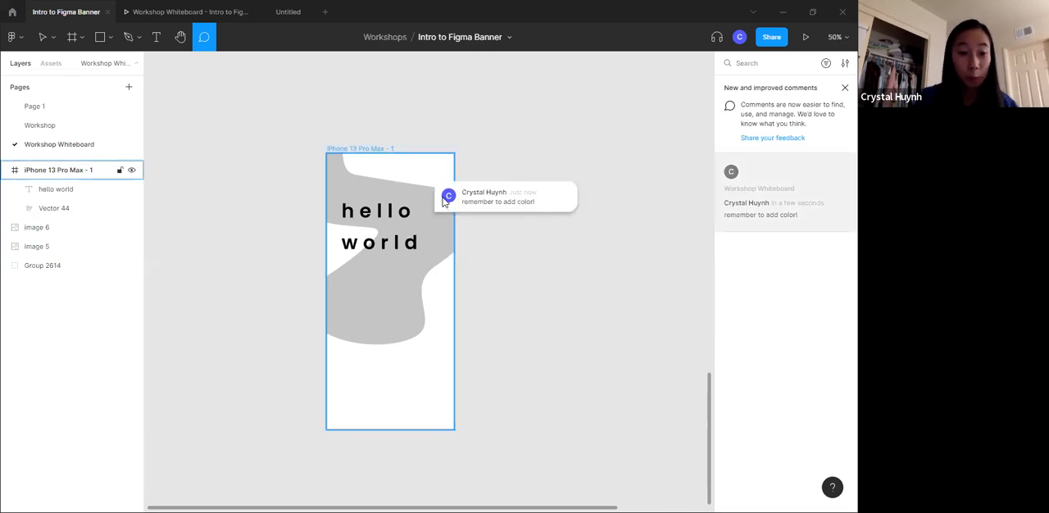
{"action": "left_click", "coordinate": [836, 172]}
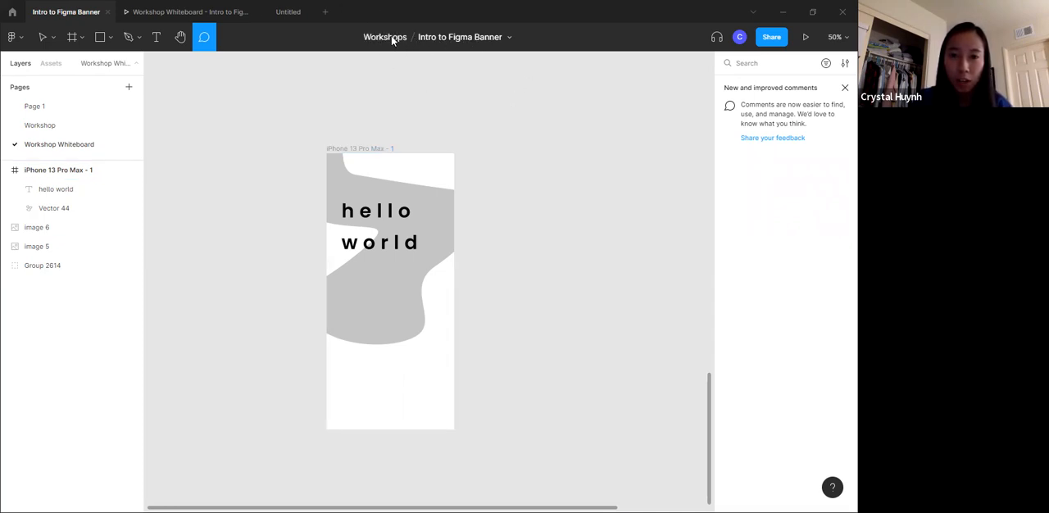
{"action": "left_click", "coordinate": [442, 103]}
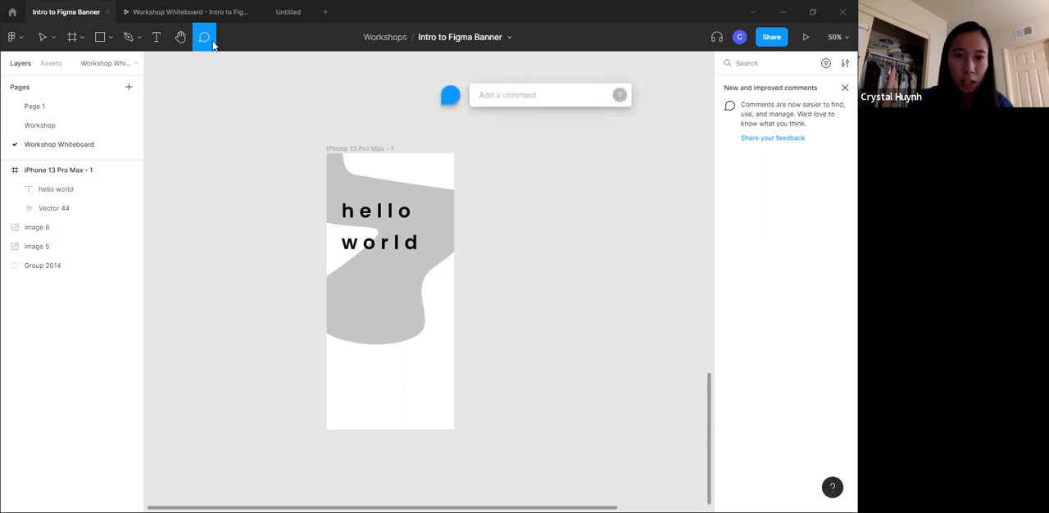
{"action": "key", "text": "Escape"}
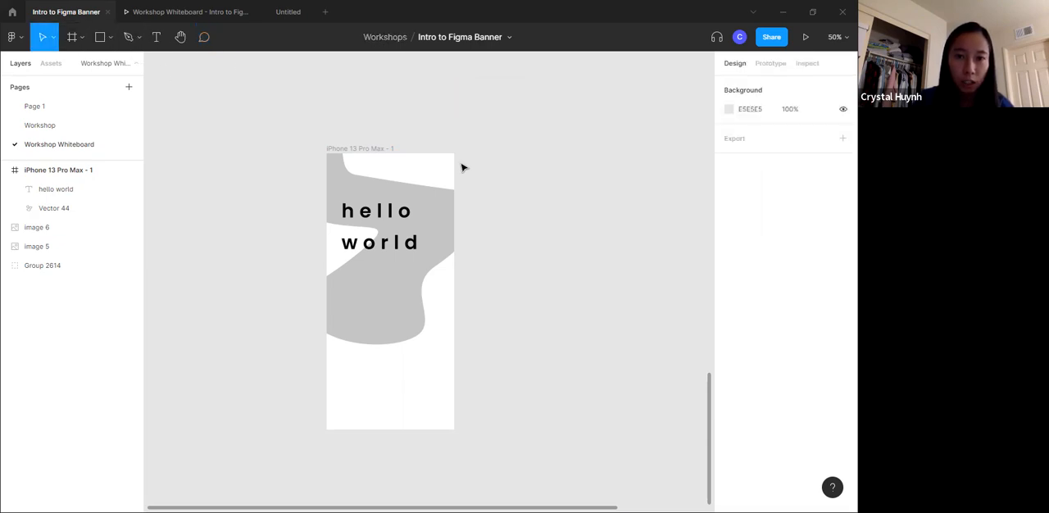
- Examine the contextual tools offered for the vector, the text and the iPhone frame, including the Boolean group operations
{"action": "left_click", "coordinate": [418, 191]}
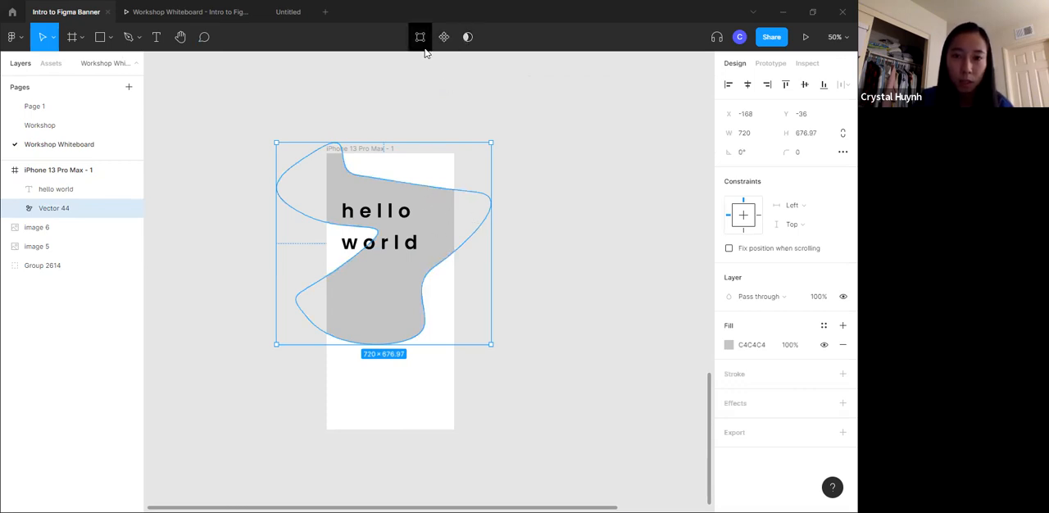
{"action": "left_click", "coordinate": [405, 207]}
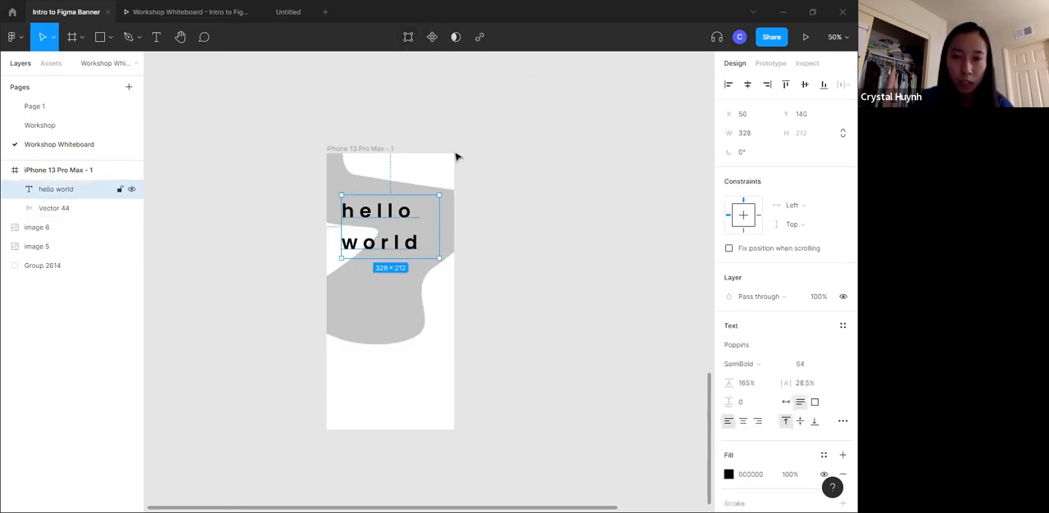
{"action": "left_click", "coordinate": [368, 149]}
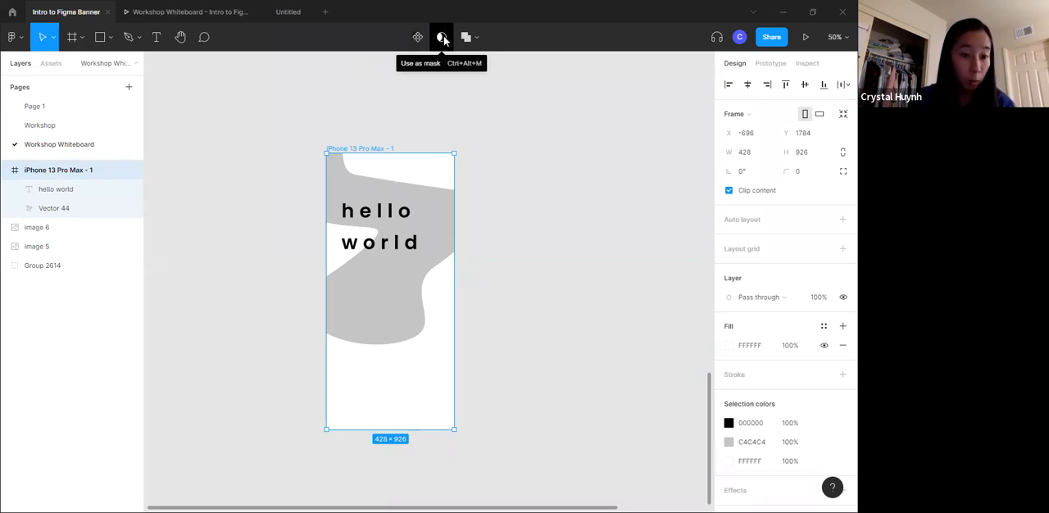
{"action": "left_click", "coordinate": [472, 37]}
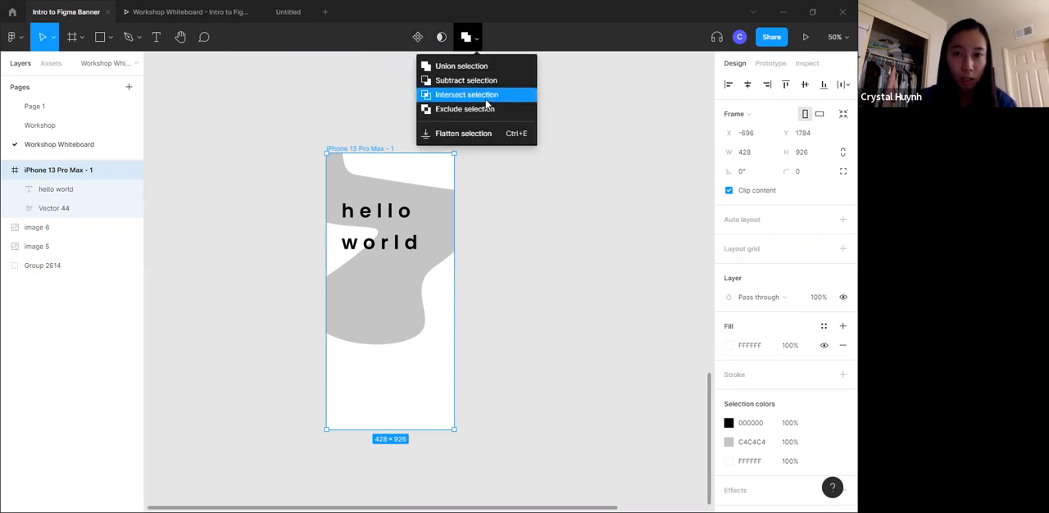
{"action": "left_click", "coordinate": [480, 39]}
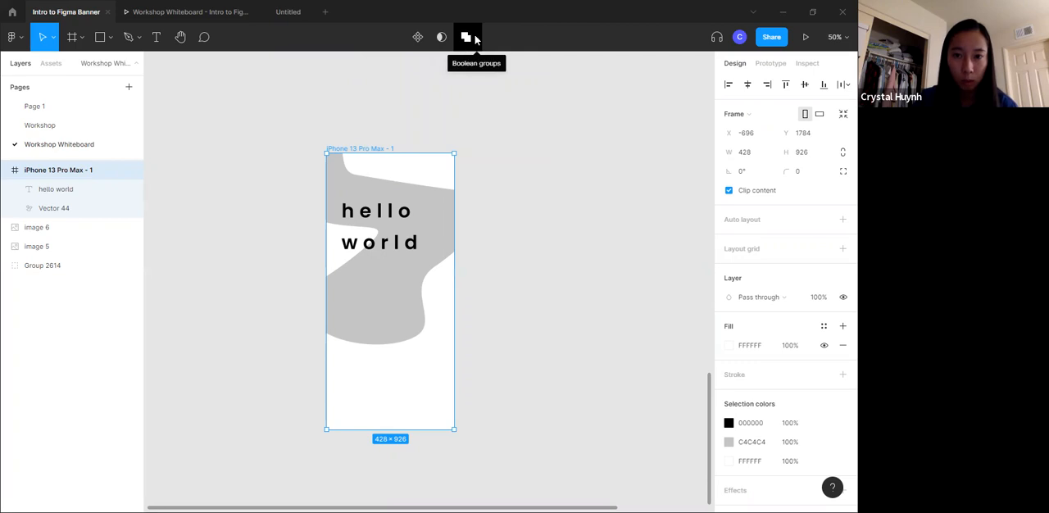
{"action": "left_click", "coordinate": [474, 35]}
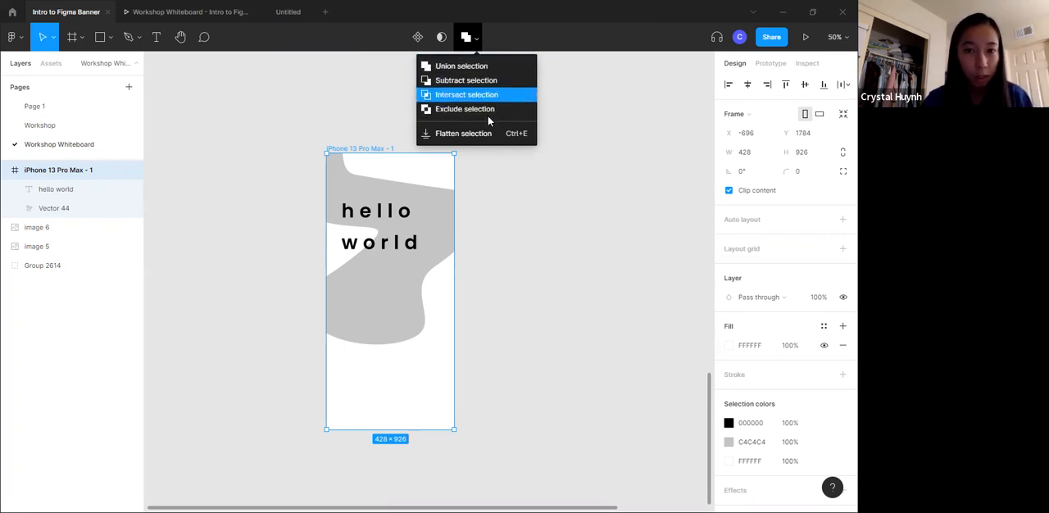
{"action": "left_click", "coordinate": [514, 29]}
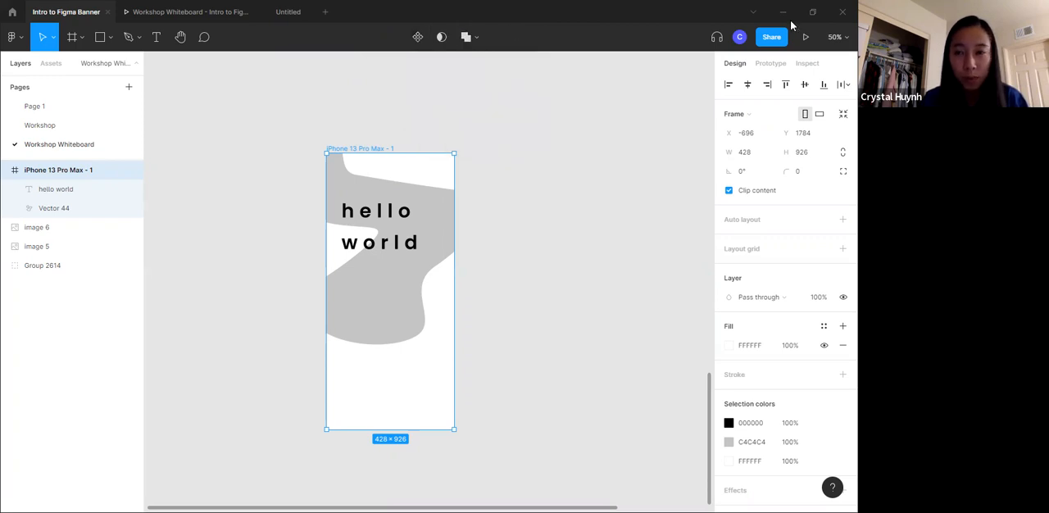
{"action": "left_click", "coordinate": [713, 38]}
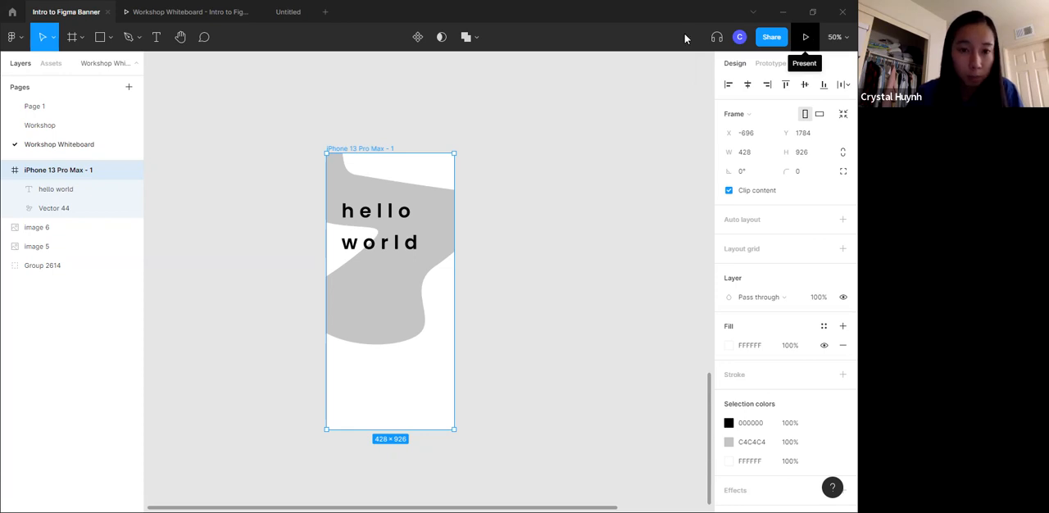
{"action": "left_click", "coordinate": [500, 158]}
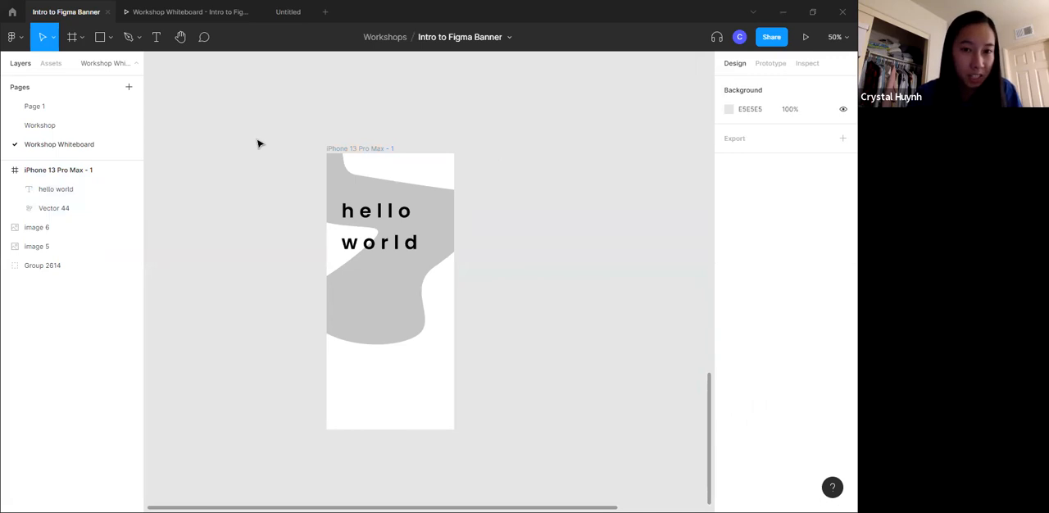
- Review the Tools and Features list in the Table of Contents and collapse the iPhone 13 Pro Max - 1 frame's layers
{"action": "scroll", "coordinate": [257, 143], "scroll_direction": "up", "scroll_amount": 6}
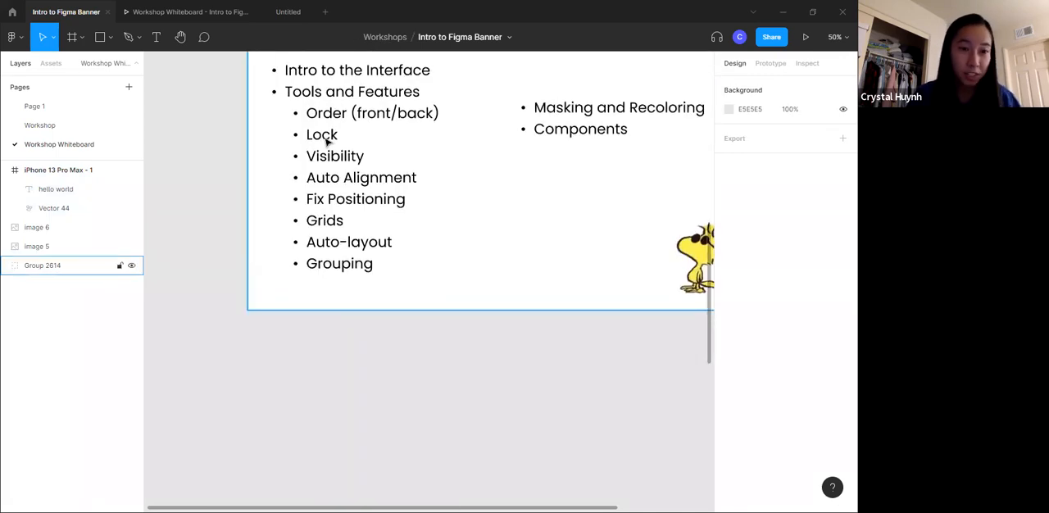
{"action": "key", "text": "ctrl+minus"}
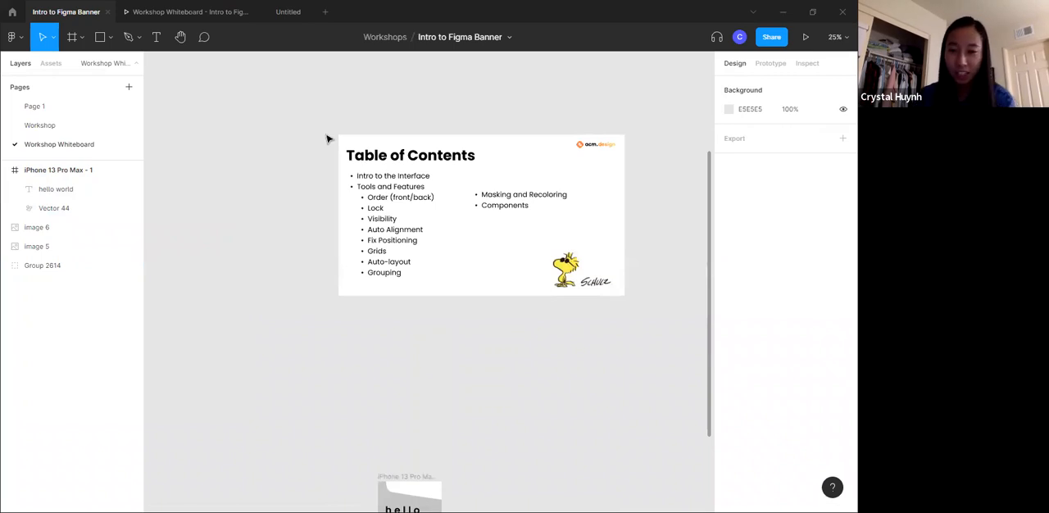
{"action": "key", "text": "ctrl+plus"}
{"action": "scroll", "coordinate": [327, 138], "scroll_direction": "up", "scroll_amount": 3}
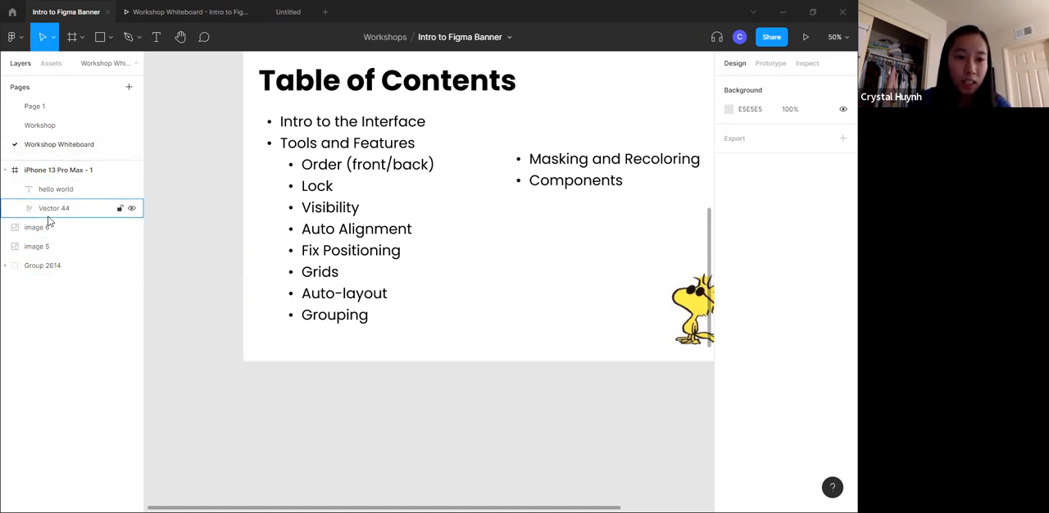
{"action": "left_click", "coordinate": [51, 246]}
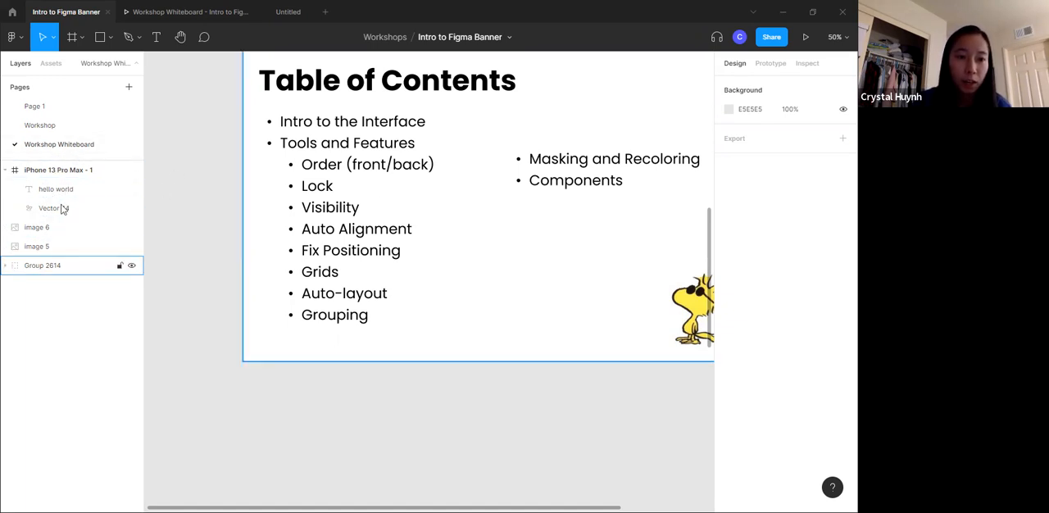
{"action": "left_click", "coordinate": [6, 171]}
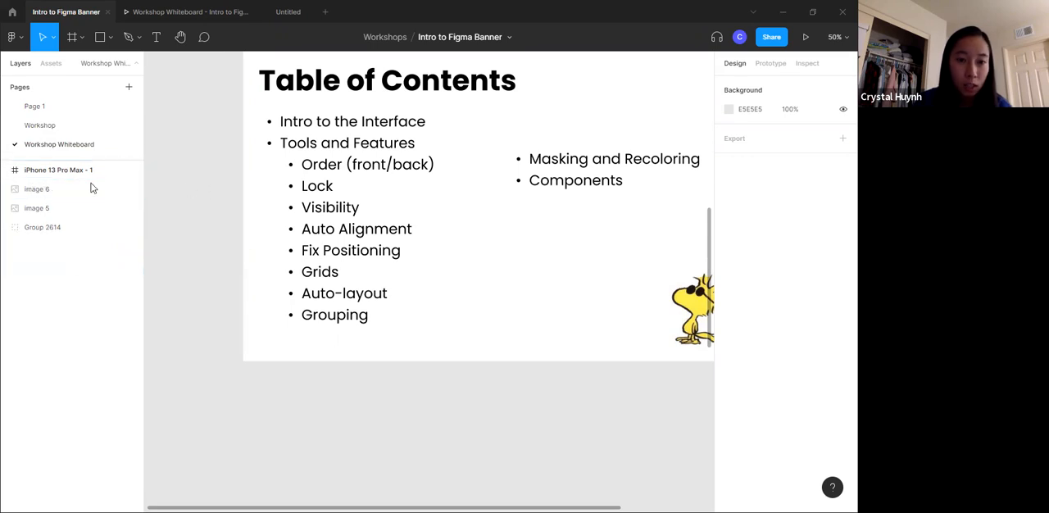
{"action": "scroll", "coordinate": [410, 385], "scroll_direction": "down", "scroll_amount": 5}
{"action": "scroll", "coordinate": [402, 373], "scroll_direction": "up", "scroll_amount": 3}
{"action": "scroll", "coordinate": [401, 373], "scroll_direction": "up", "scroll_amount": 4}
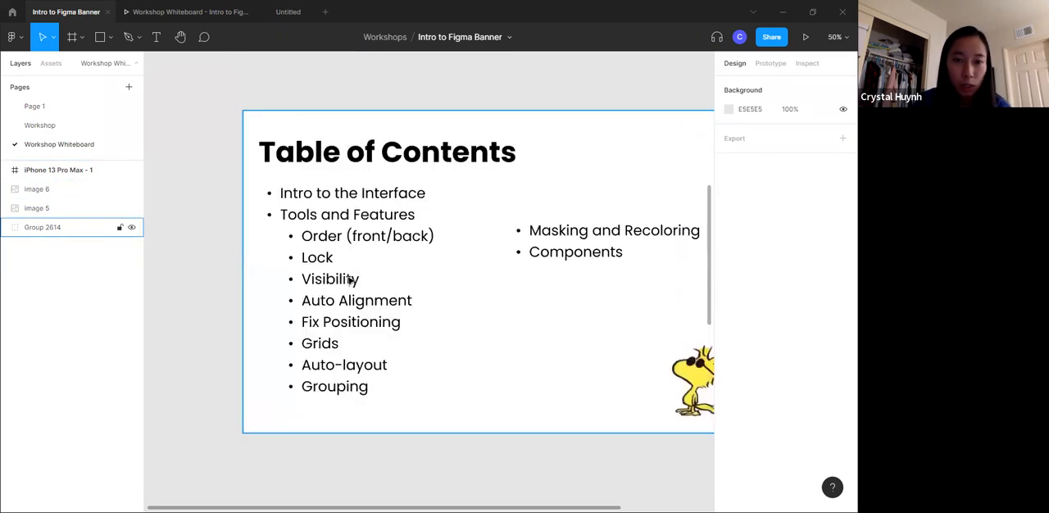
{"action": "scroll", "coordinate": [368, 327], "scroll_direction": "down", "scroll_amount": 1}
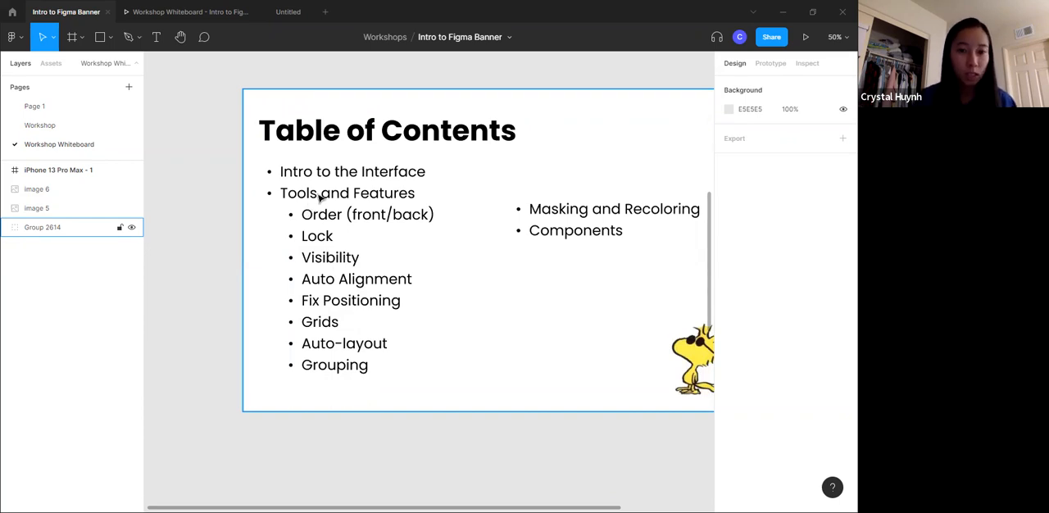
- Draw a nearly square rectangle on the empty canvas beside the upper part of the phone frame and deselect it
{"action": "scroll", "coordinate": [307, 267], "scroll_direction": "down", "scroll_amount": 10}
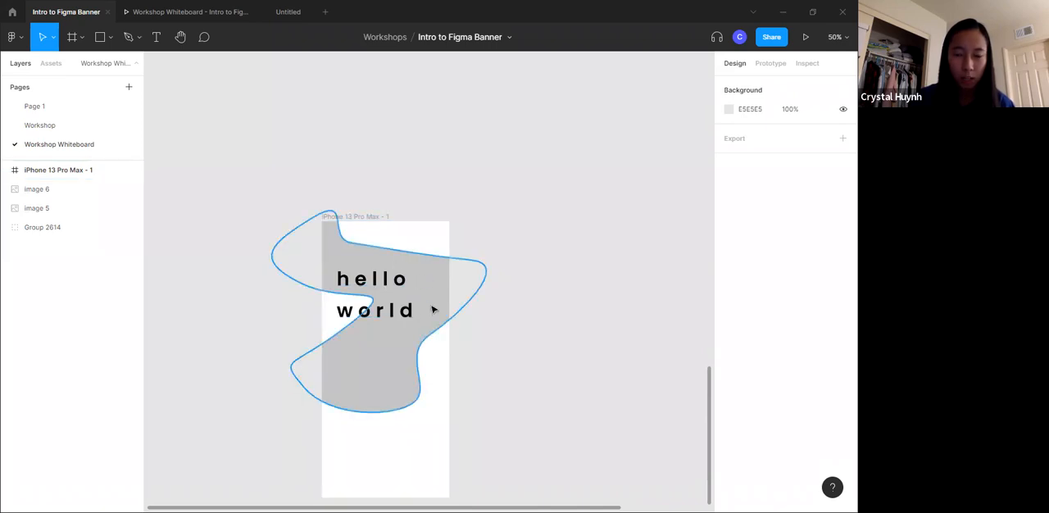
{"action": "left_click", "coordinate": [101, 38]}
{"action": "left_click_drag", "start_coordinate": [521, 146], "coordinate": [662, 284]}
{"action": "left_click", "coordinate": [606, 351]}
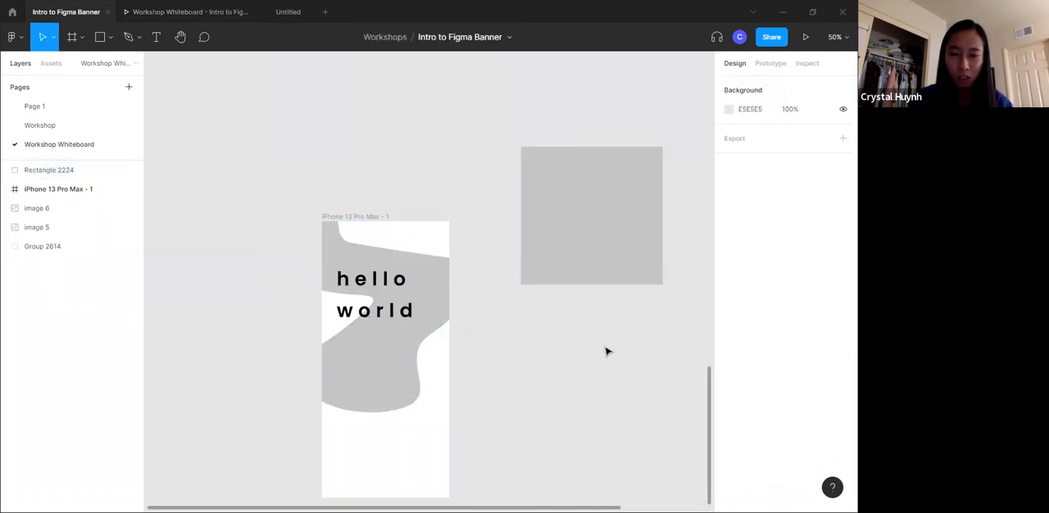
- Duplicate the grey rectangle and place the copy on the empty canvas just to its right
{"action": "scroll", "coordinate": [606, 351], "scroll_direction": "right", "scroll_amount": 3}
{"action": "left_click", "coordinate": [489, 222]}
{"action": "key", "text": "ctrl+c"}
{"action": "key", "text": "ctrl+v"}
{"action": "left_click_drag", "start_coordinate": [487, 223], "coordinate": [664, 227]}
- Change the copied rectangle's fill to the solid blue 3A7AF8
{"action": "left_click", "coordinate": [728, 250]}
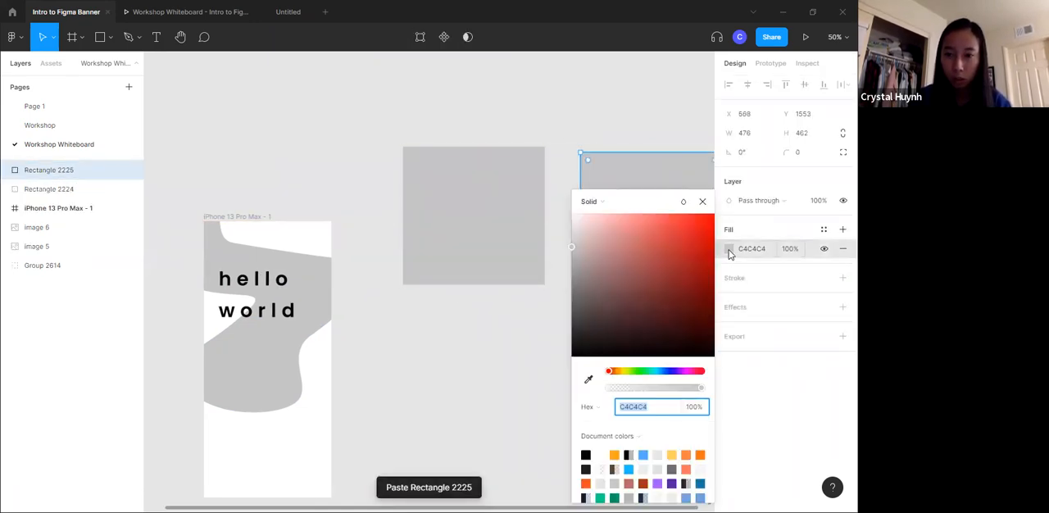
{"action": "left_click", "coordinate": [640, 226]}
{"action": "left_click", "coordinate": [640, 276]}
{"action": "left_click", "coordinate": [661, 372]}
{"action": "left_click_drag", "start_coordinate": [644, 251], "coordinate": [683, 217]}
{"action": "left_click", "coordinate": [665, 373]}
- Change the original grey rectangle's fill to the solid yellow F3E141
{"action": "left_click", "coordinate": [527, 176]}
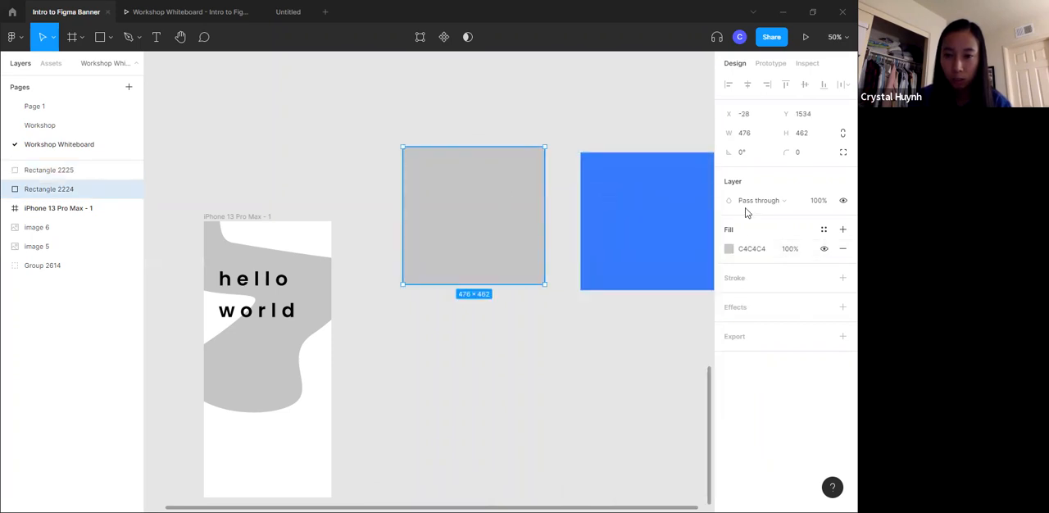
{"action": "left_click", "coordinate": [729, 248]}
{"action": "left_click", "coordinate": [624, 371]}
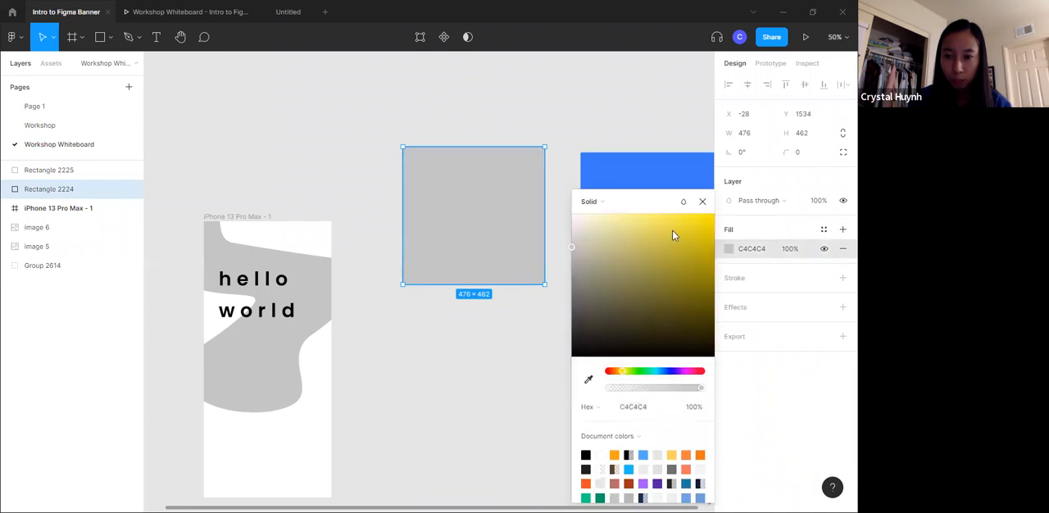
{"action": "left_click_drag", "start_coordinate": [672, 229], "coordinate": [672, 220]}
{"action": "left_click", "coordinate": [546, 166]}
- Rename the two rectangle layers after their colors, "yellow" and "blue"
{"action": "scroll", "coordinate": [508, 328], "scroll_direction": "right", "scroll_amount": 5}
{"action": "left_click", "coordinate": [254, 213]}
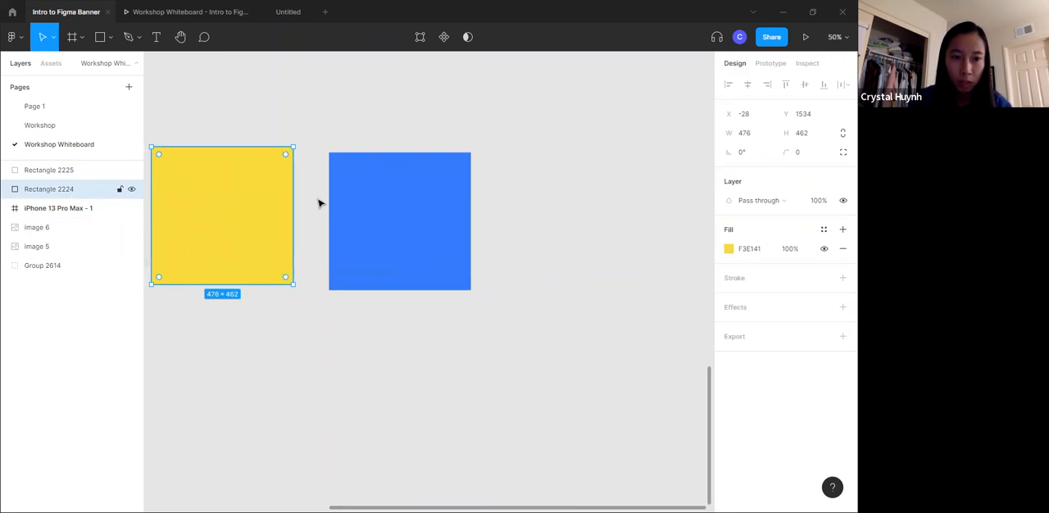
{"action": "scroll", "coordinate": [303, 201], "scroll_direction": "left", "scroll_amount": 3}
{"action": "double_click", "coordinate": [68, 189]}
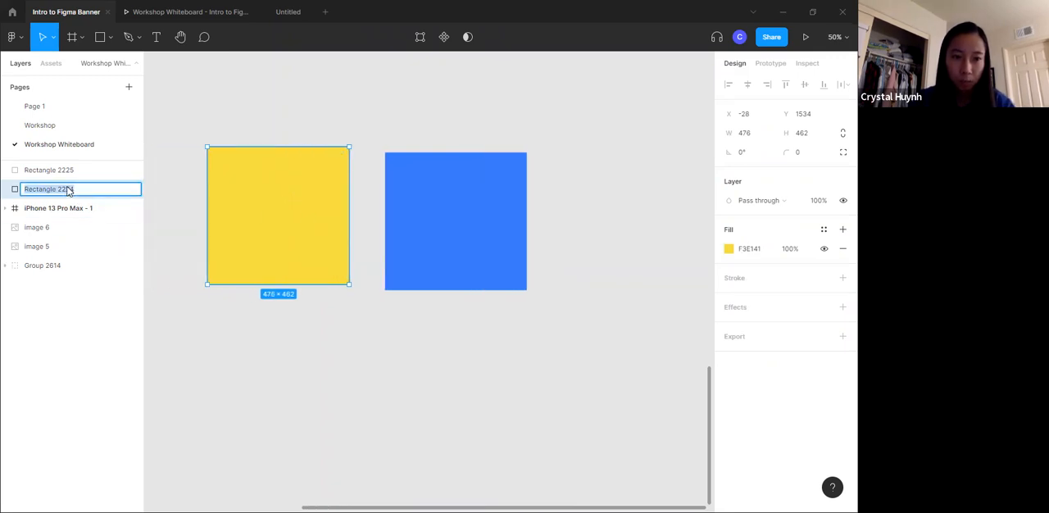
{"action": "type", "text": "yellow"}
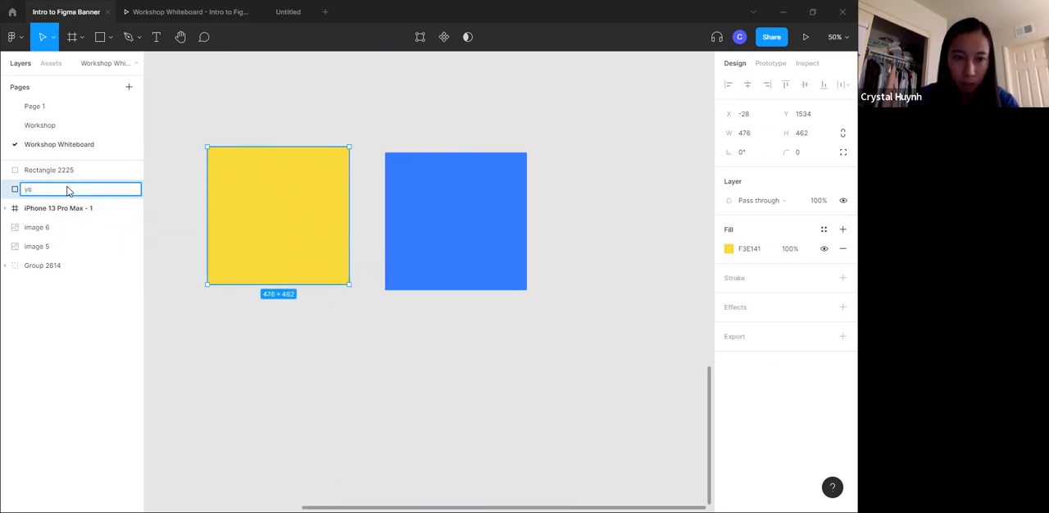
{"action": "left_click", "coordinate": [485, 156]}
{"action": "double_click", "coordinate": [37, 171]}
{"action": "type", "text": "blue"}
{"action": "left_click", "coordinate": [450, 141]}
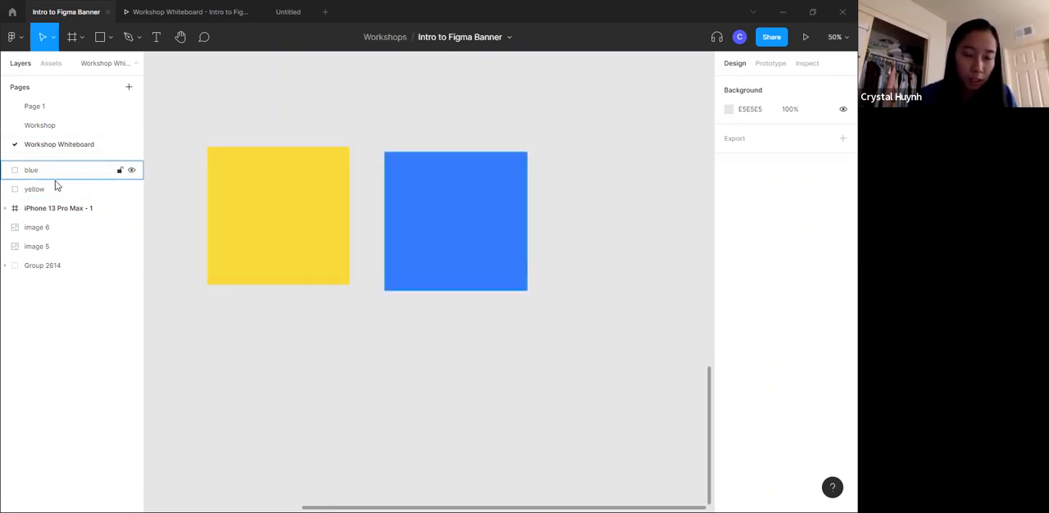
- Shift the blue and yellow rectangles slightly right so their top edges are level, with yellow at X 40, Y 1549
{"action": "left_click_drag", "start_coordinate": [491, 231], "coordinate": [515, 230]}
{"action": "left_click_drag", "start_coordinate": [309, 228], "coordinate": [328, 232]}
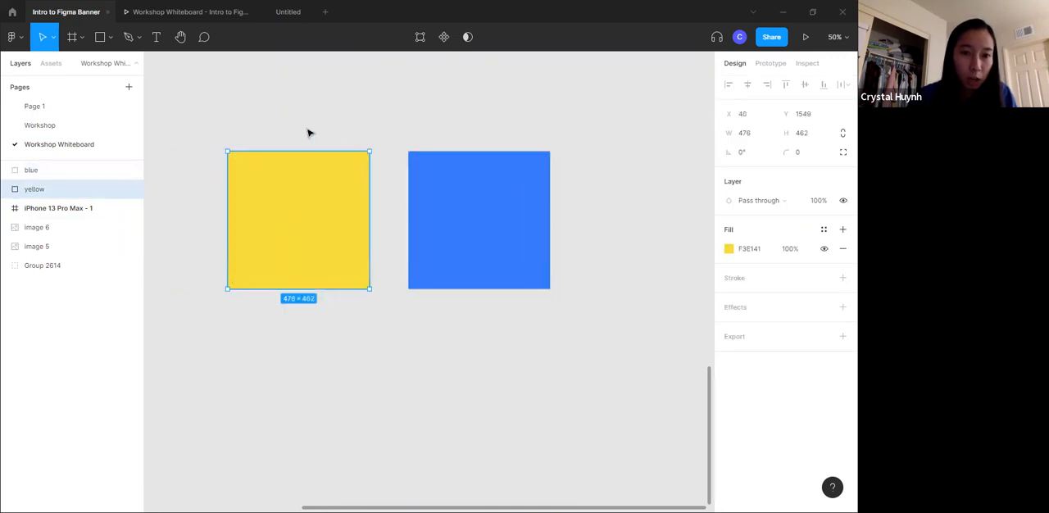
{"action": "left_click", "coordinate": [308, 132]}
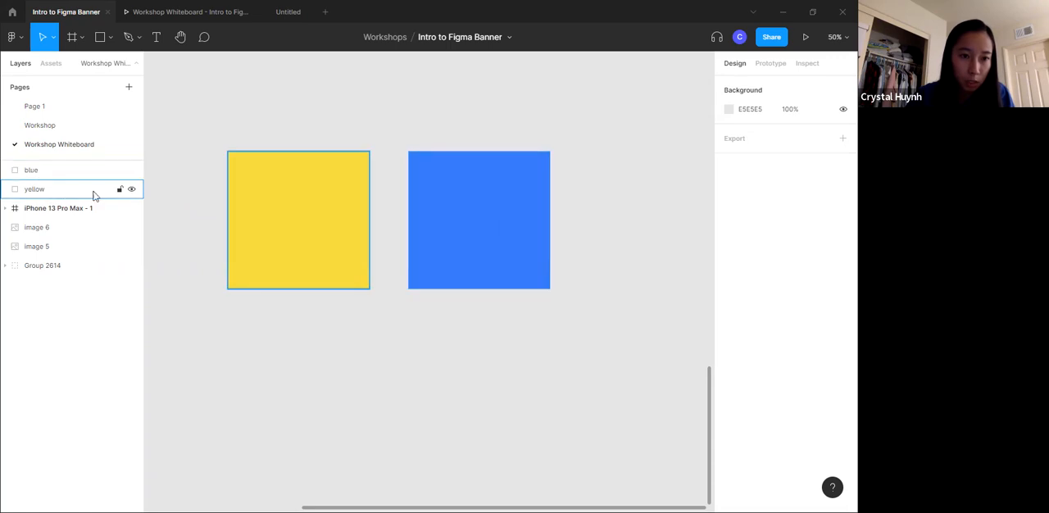
- Move the blue rectangle over the yellow one to X 154, Y 1615, and send it to the back
{"action": "left_click_drag", "start_coordinate": [419, 210], "coordinate": [334, 244]}
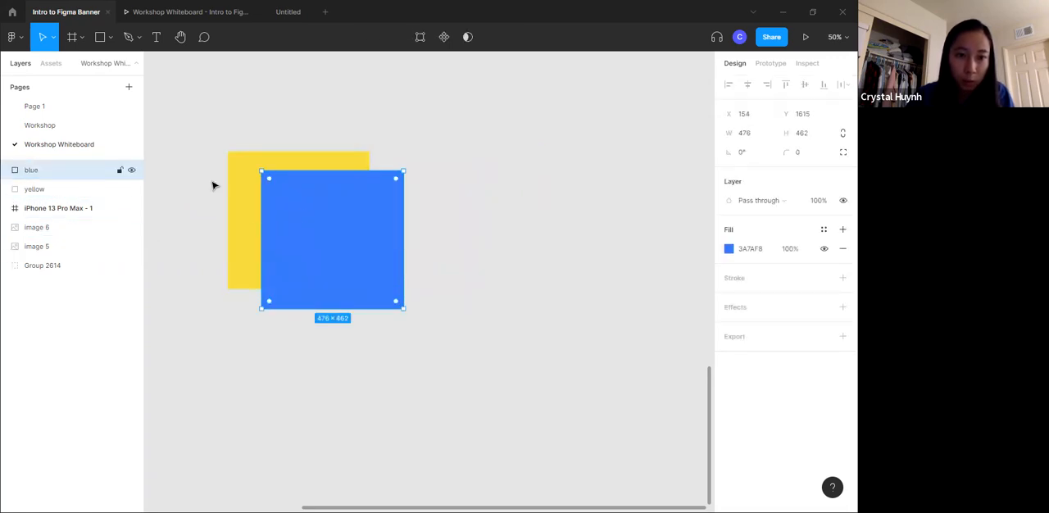
{"action": "right_click", "coordinate": [345, 221]}
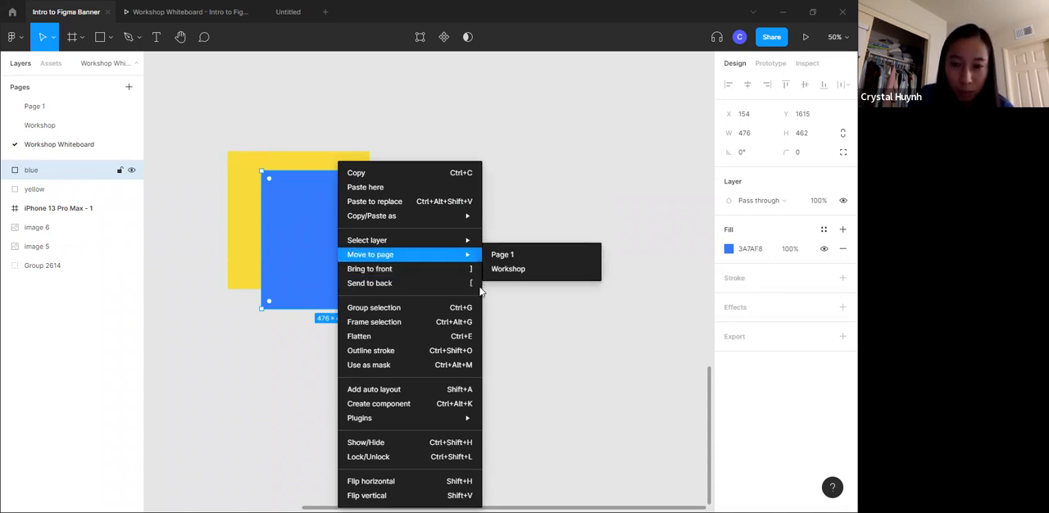
{"action": "left_click", "coordinate": [616, 260]}
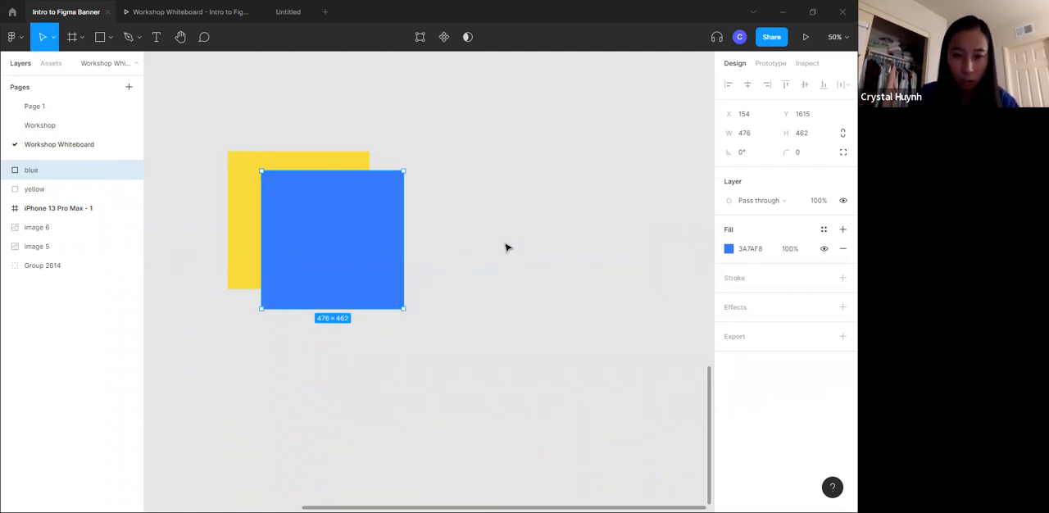
{"action": "key", "text": "bracketleft"}
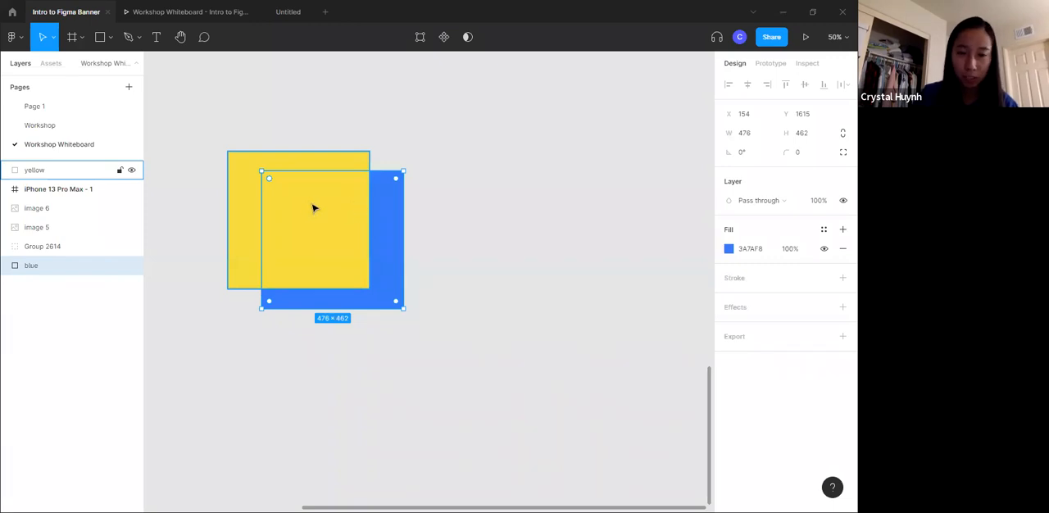
- Look up the order commands for the yellow rectangle and send it to the back, behind the blue one
{"action": "left_click", "coordinate": [257, 173]}
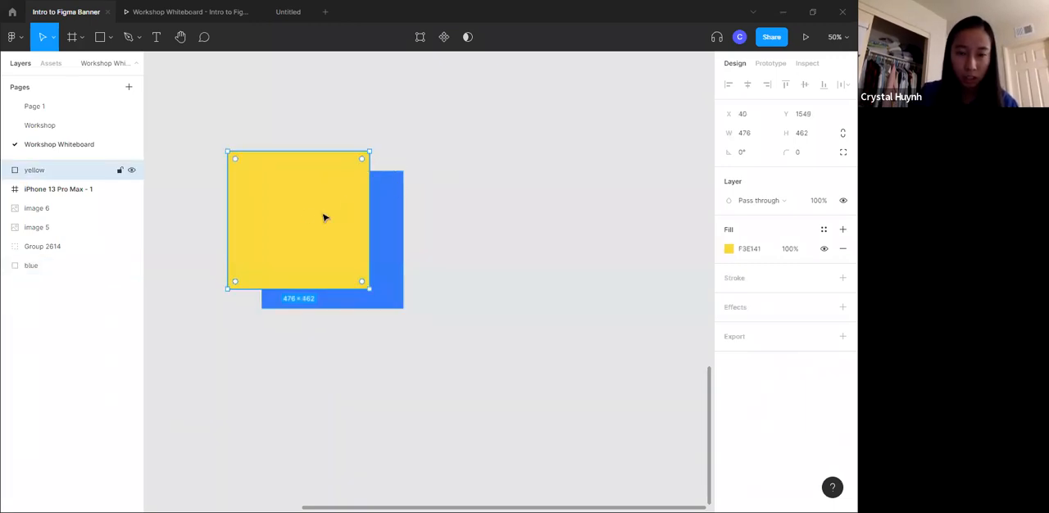
{"action": "right_click", "coordinate": [295, 213]}
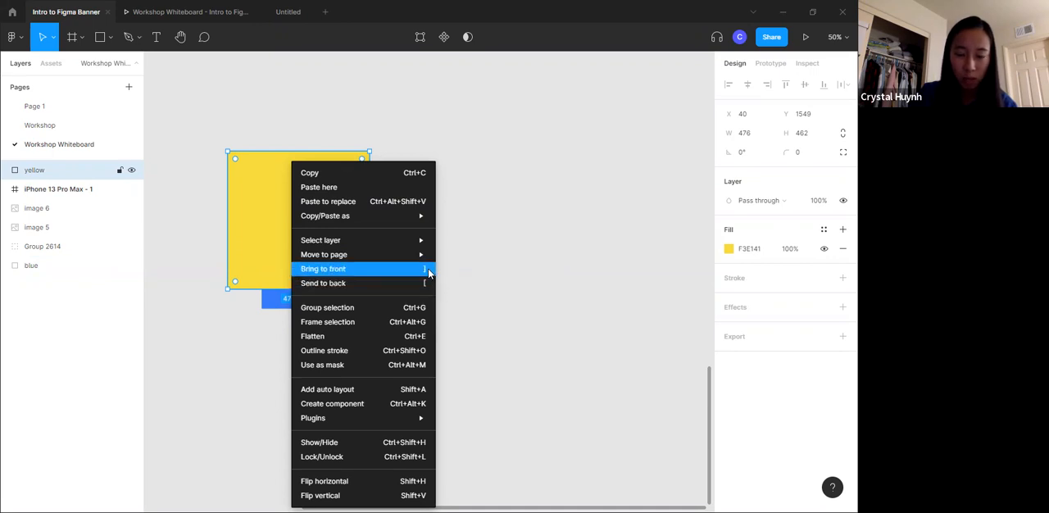
{"action": "left_click", "coordinate": [478, 113]}
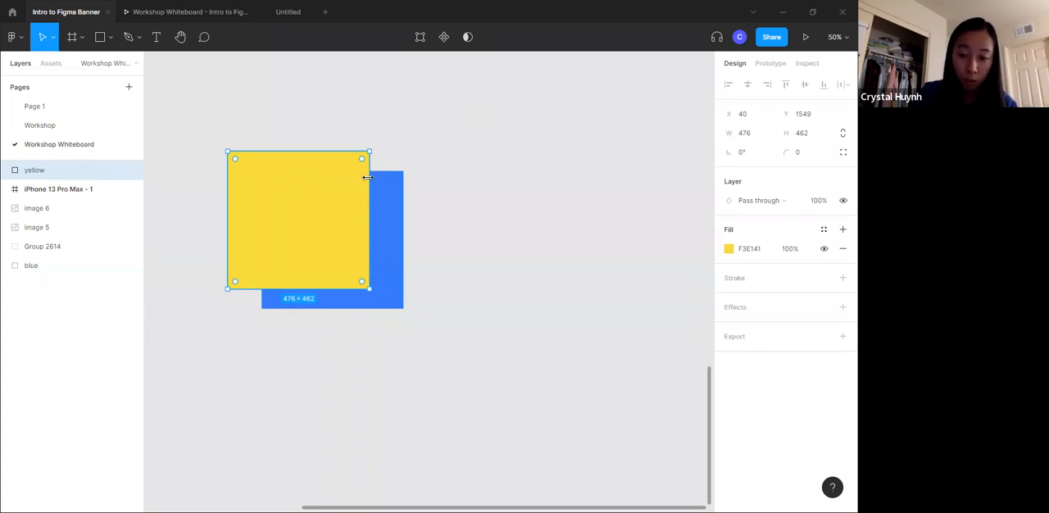
{"action": "key", "text": "ctrl+shift+bracketleft"}
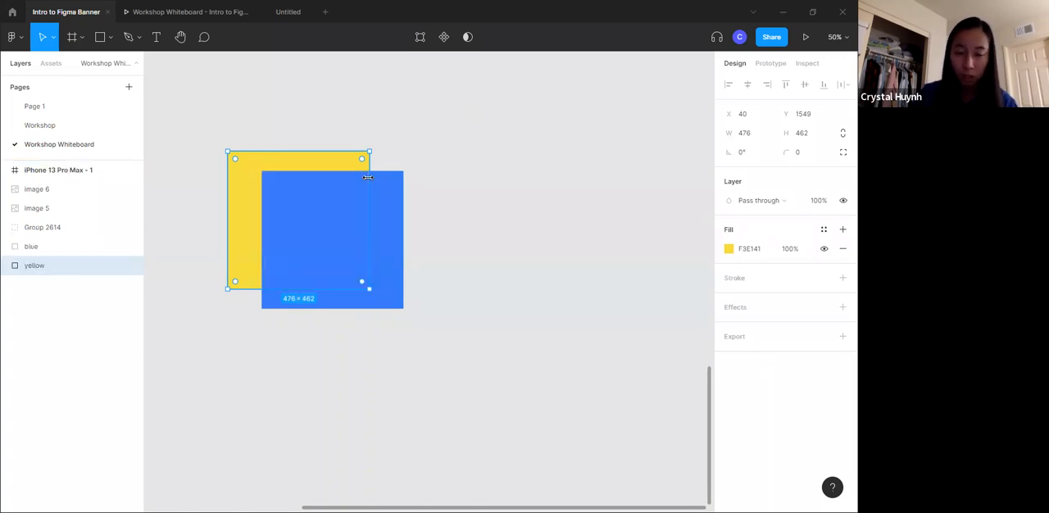
- Bring the yellow rectangle to the front of all layers
{"action": "left_click", "coordinate": [544, 119]}
{"action": "left_click", "coordinate": [264, 215]}
{"action": "left_click", "coordinate": [245, 204]}
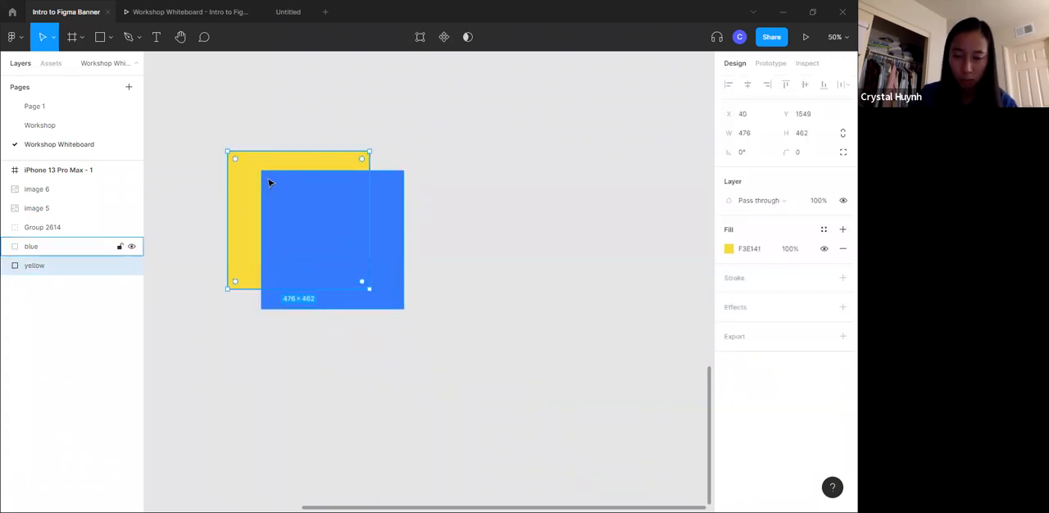
{"action": "key", "text": "ctrl+shift+bracketright"}
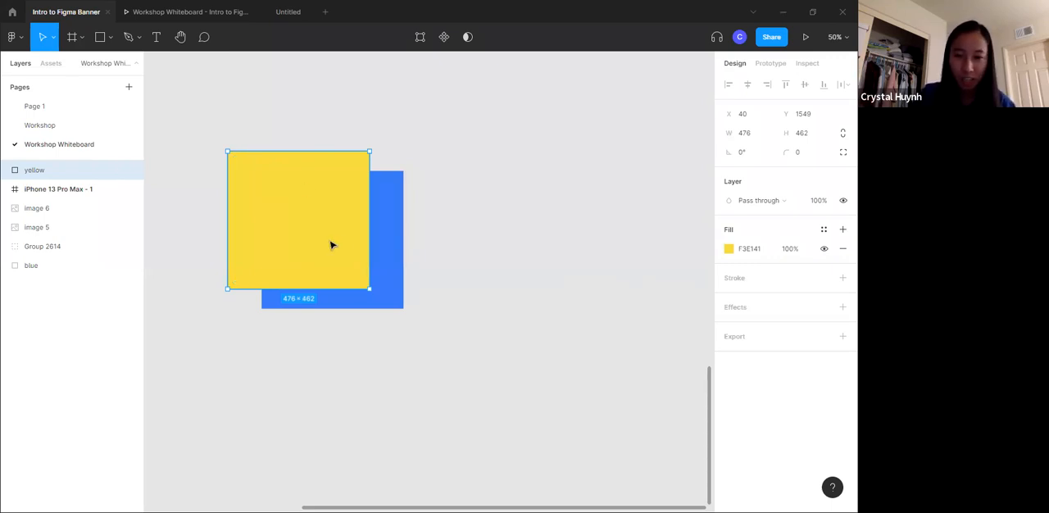
- Examine the order and Select layer options available for the overlapping yellow and blue rectangles, leaving nothing selected
{"action": "right_click", "coordinate": [288, 208]}
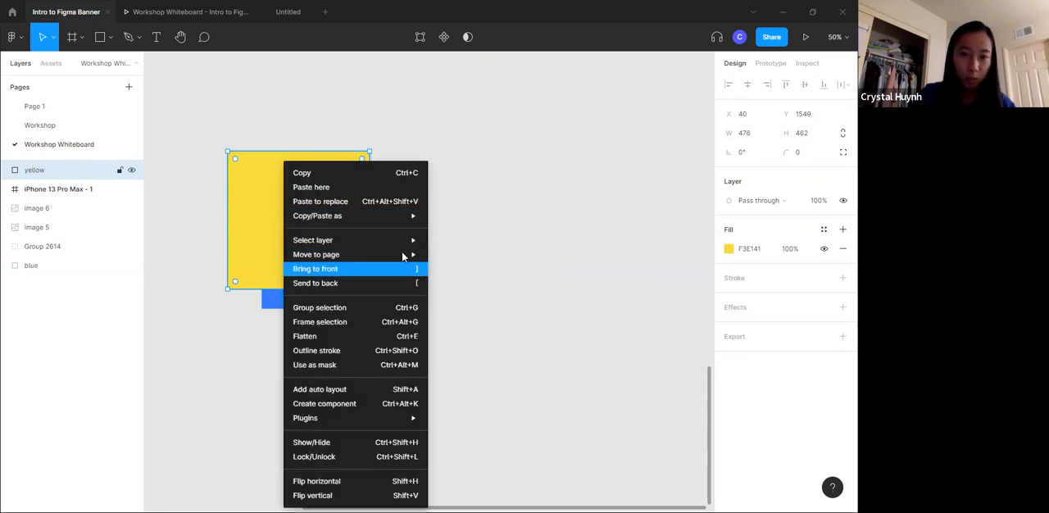
{"action": "left_click", "coordinate": [391, 128]}
{"action": "right_click", "coordinate": [300, 214]}
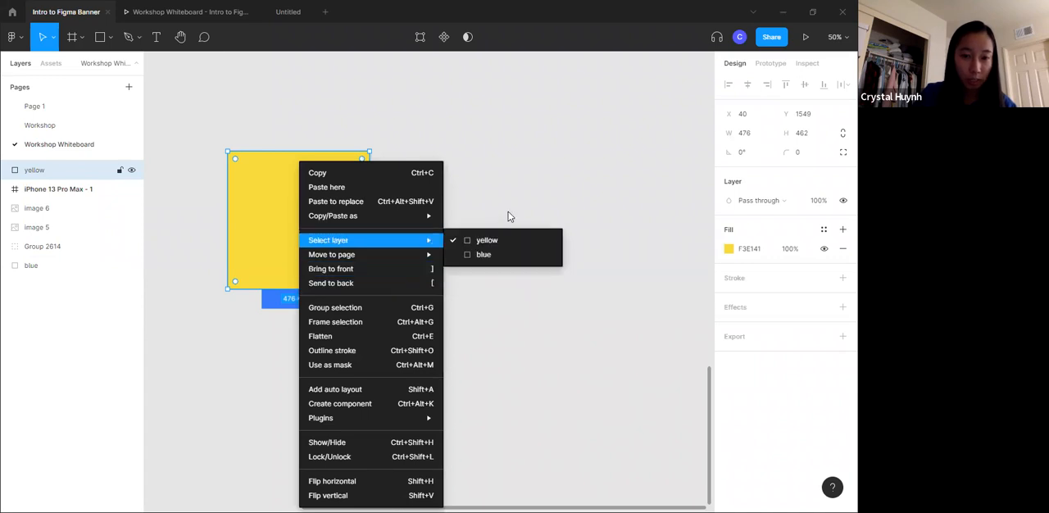
{"action": "left_click", "coordinate": [558, 195]}
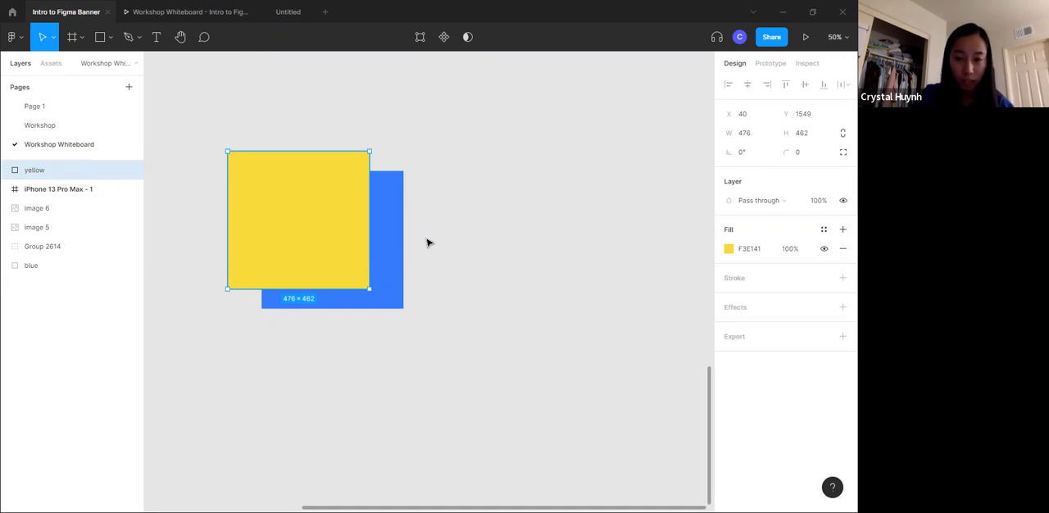
{"action": "left_click", "coordinate": [524, 243]}
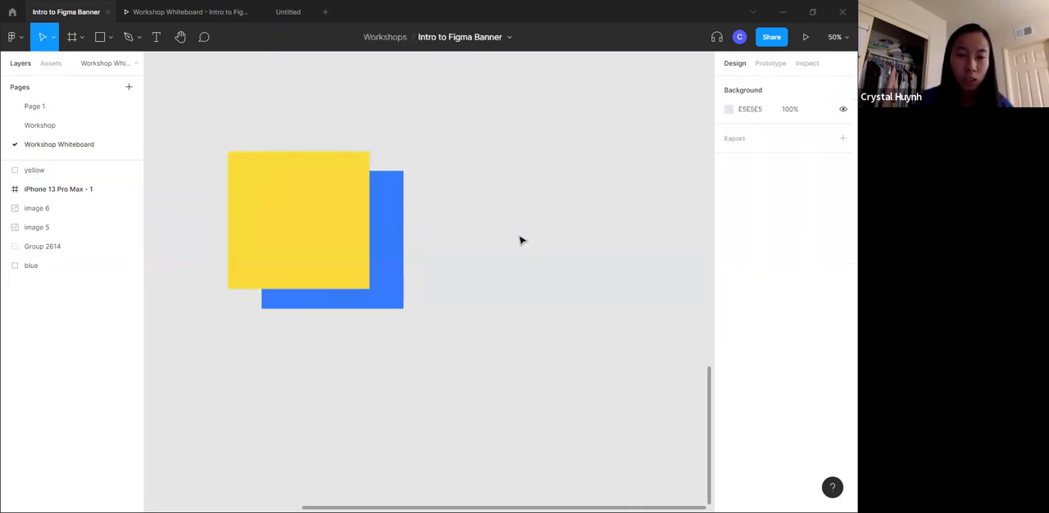
- Review the Tools and Features list in the Table of Contents and return to the phone frame
{"action": "scroll", "coordinate": [519, 239], "scroll_direction": "left", "scroll_amount": 3}
{"action": "scroll", "coordinate": [519, 239], "scroll_direction": "left", "scroll_amount": 5}
{"action": "scroll", "coordinate": [519, 239], "scroll_direction": "up", "scroll_amount": 8}
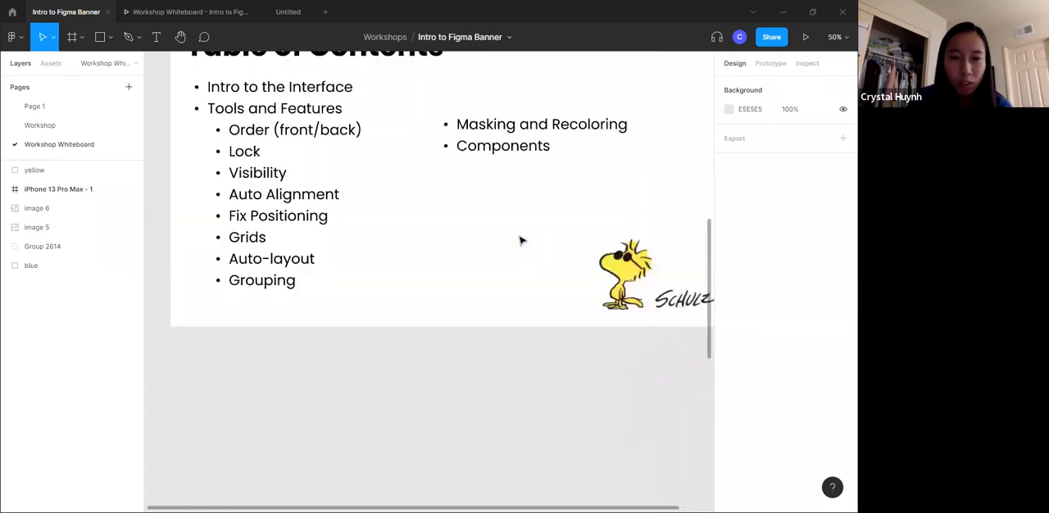
{"action": "scroll", "coordinate": [519, 239], "scroll_direction": "left", "scroll_amount": 6}
{"action": "scroll", "coordinate": [519, 240], "scroll_direction": "up", "scroll_amount": 2}
{"action": "scroll", "coordinate": [519, 240], "scroll_direction": "right", "scroll_amount": 5}
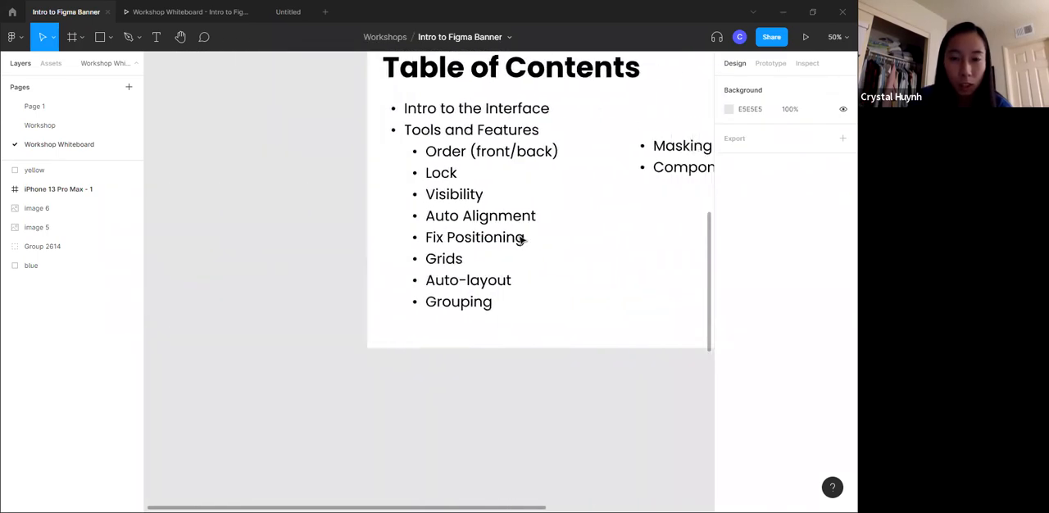
{"action": "scroll", "coordinate": [453, 177], "scroll_direction": "right", "scroll_amount": 6}
{"action": "scroll", "coordinate": [454, 177], "scroll_direction": "down", "scroll_amount": 10}
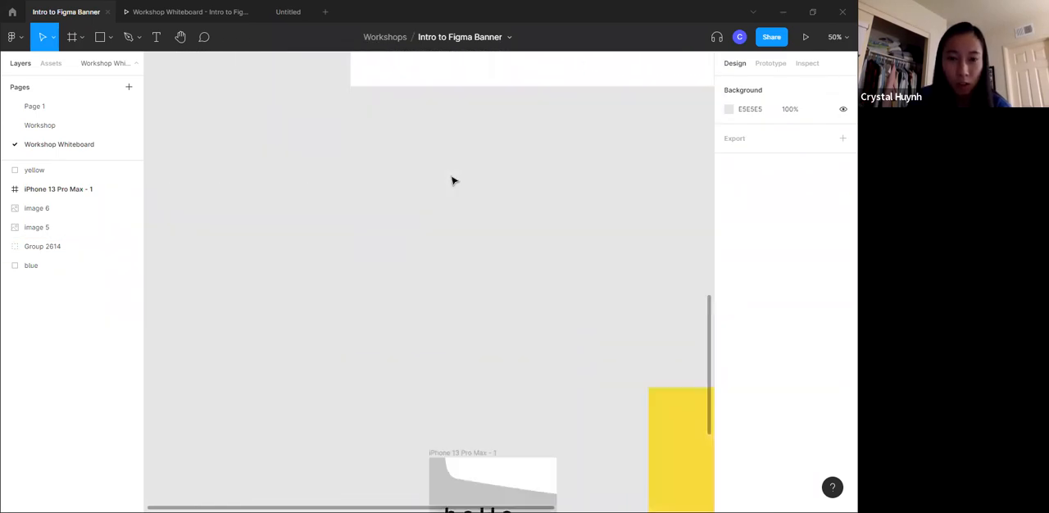
{"action": "scroll", "coordinate": [453, 177], "scroll_direction": "left", "scroll_amount": 5}
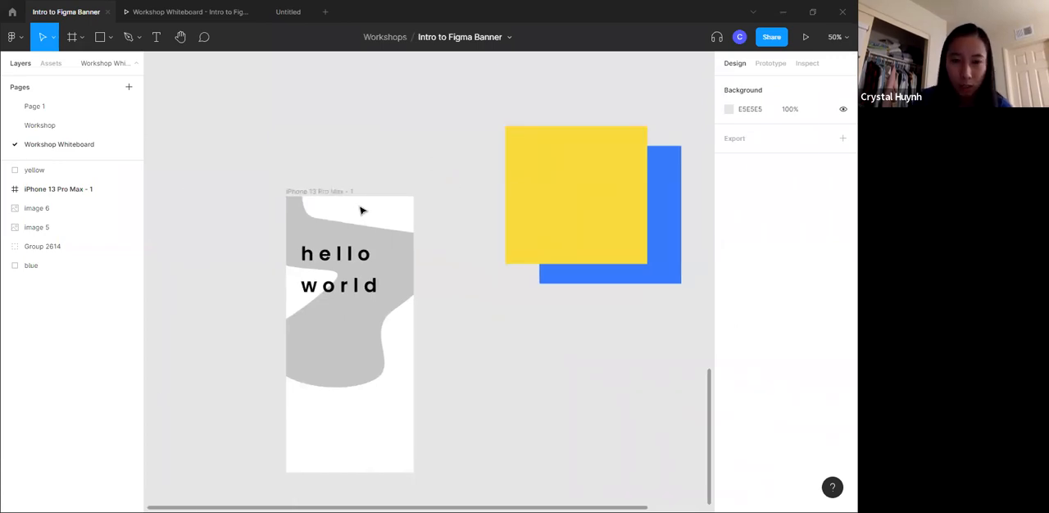
- Change the blue rectangle's fill to the dark grey 575757
{"action": "left_click", "coordinate": [677, 245]}
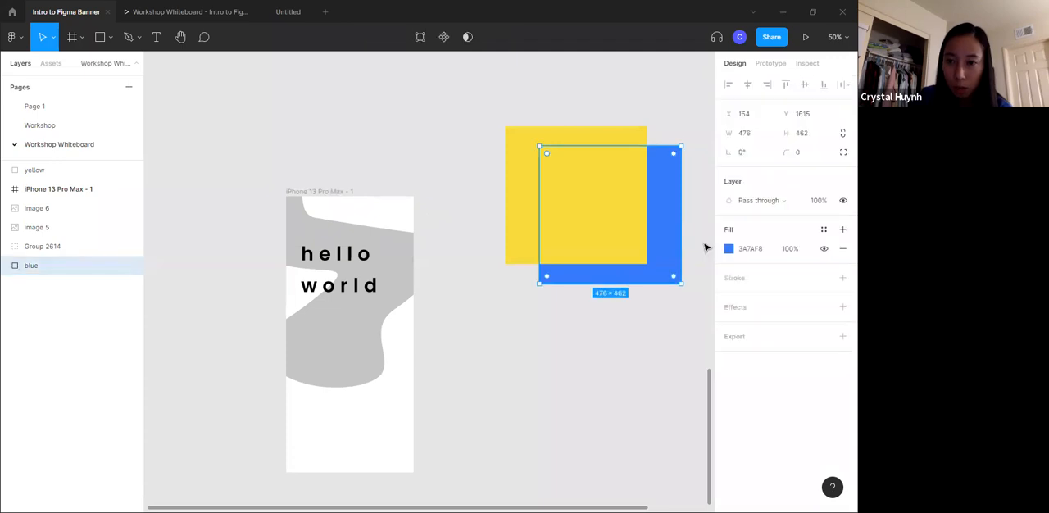
{"action": "left_click", "coordinate": [728, 249]}
{"action": "left_click_drag", "start_coordinate": [615, 219], "coordinate": [561, 308]}
- Move the dark grey rectangle into the iPhone 13 Pro Max - 1 frame and resize it into a 428 × 73 header bar along the top edge
{"action": "left_click_drag", "start_coordinate": [559, 214], "coordinate": [325, 268]}
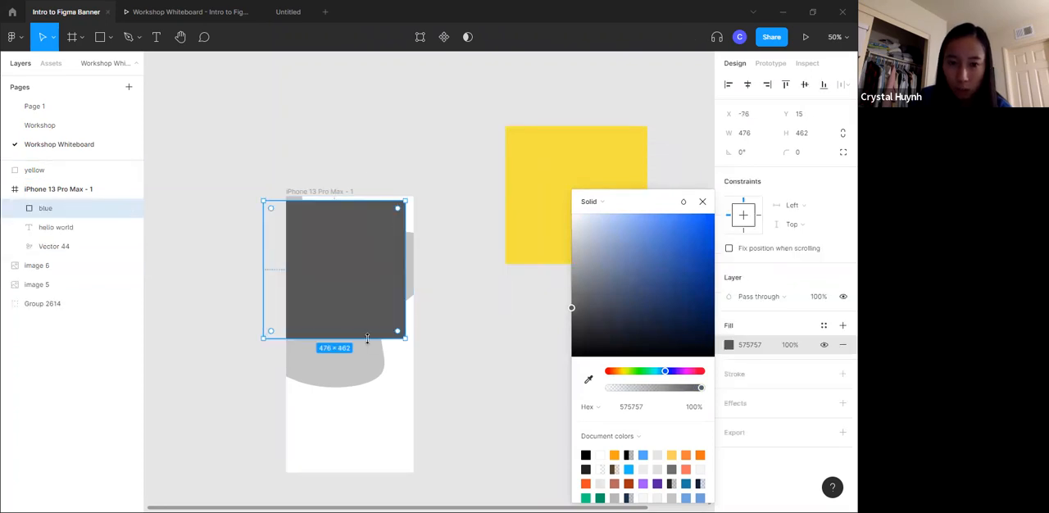
{"action": "left_click_drag", "start_coordinate": [368, 339], "coordinate": [414, 206]}
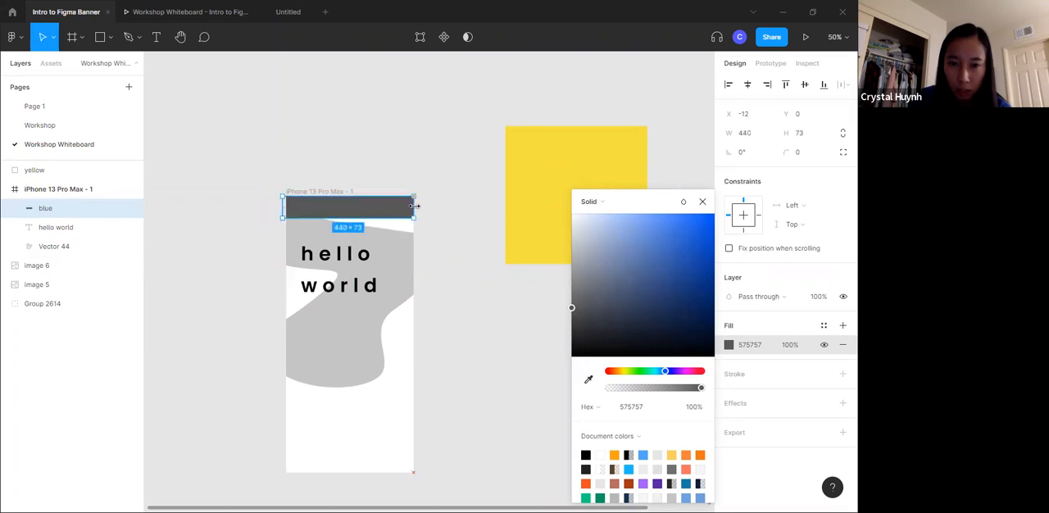
{"action": "left_click_drag", "start_coordinate": [282, 206], "coordinate": [286, 206]}
{"action": "left_click", "coordinate": [344, 164]}
{"action": "mouse_move", "coordinate": [360, 206]}
{"action": "left_mouse_down"}
{"action": "mouse_move", "coordinate": [361, 219]}
{"action": "mouse_move", "coordinate": [360, 200]}
{"action": "left_mouse_up"}
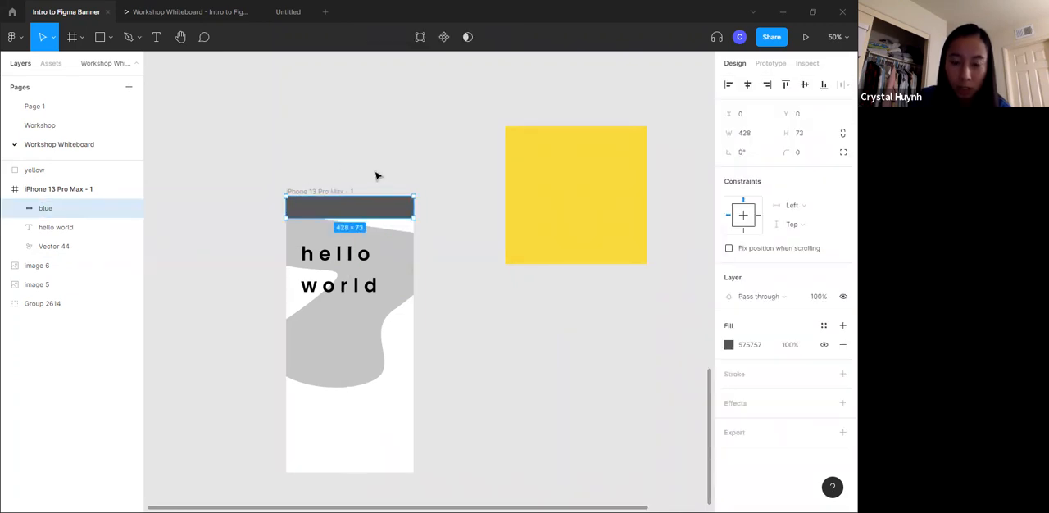
- Lock the header bar's "blue" layer in the phone frame and test selecting the bar on the canvas
{"action": "left_click", "coordinate": [382, 166]}
{"action": "key", "text": "shift+0"}
{"action": "scroll", "coordinate": [381, 165], "scroll_direction": "left", "scroll_amount": 5}
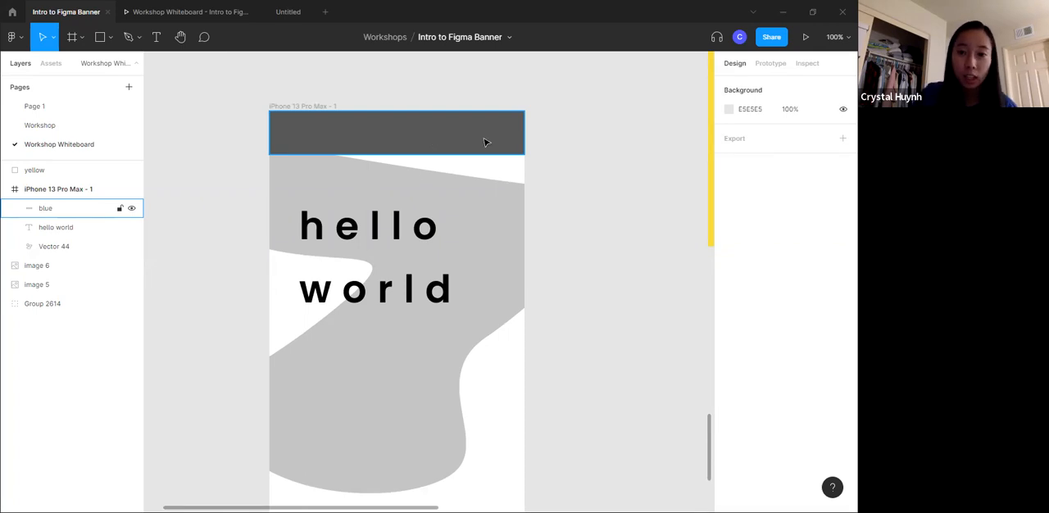
{"action": "mouse_move", "coordinate": [499, 133]}
{"action": "left_mouse_down"}
{"action": "mouse_move", "coordinate": [487, 180]}
{"action": "mouse_move", "coordinate": [494, 124]}
{"action": "left_mouse_up"}
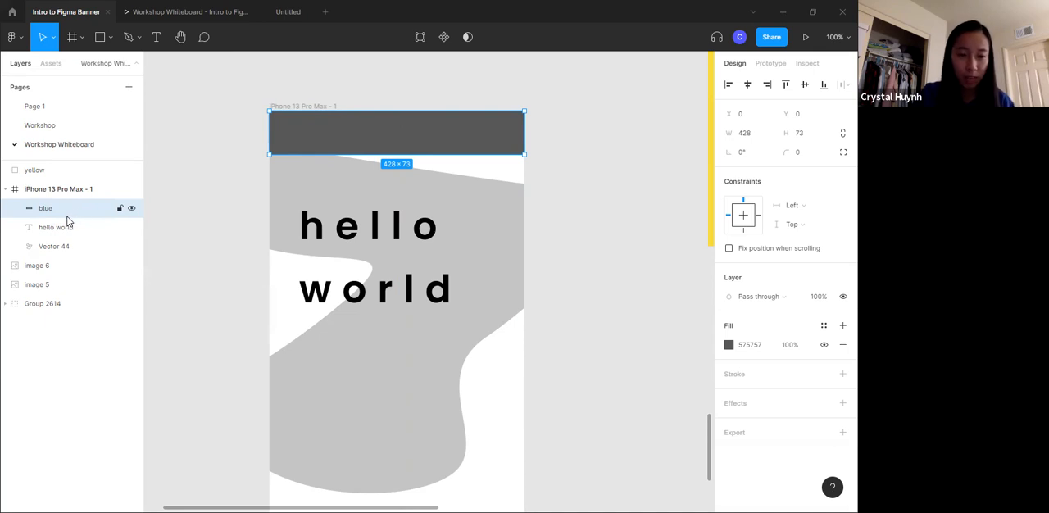
{"action": "left_click", "coordinate": [120, 210]}
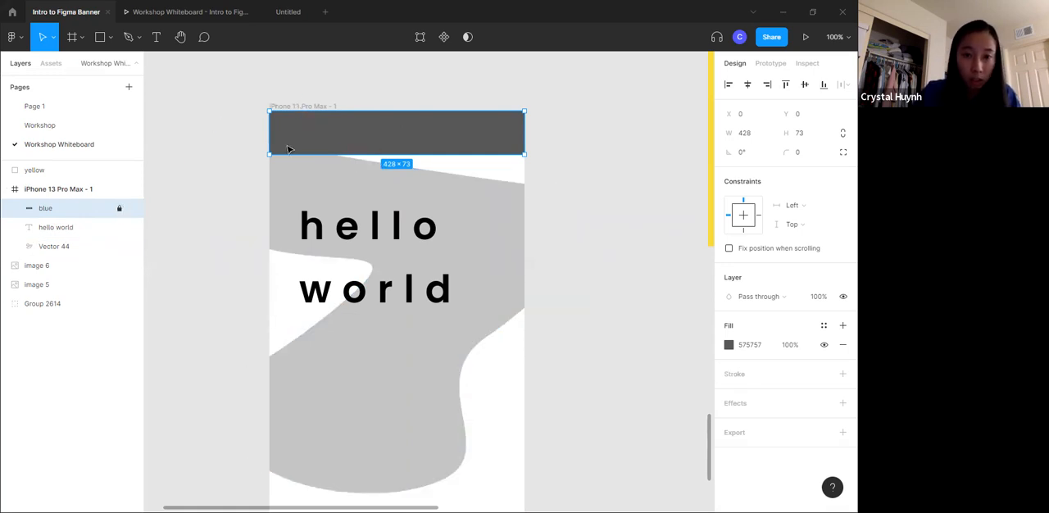
{"action": "left_click", "coordinate": [576, 122]}
{"action": "left_click", "coordinate": [447, 153]}
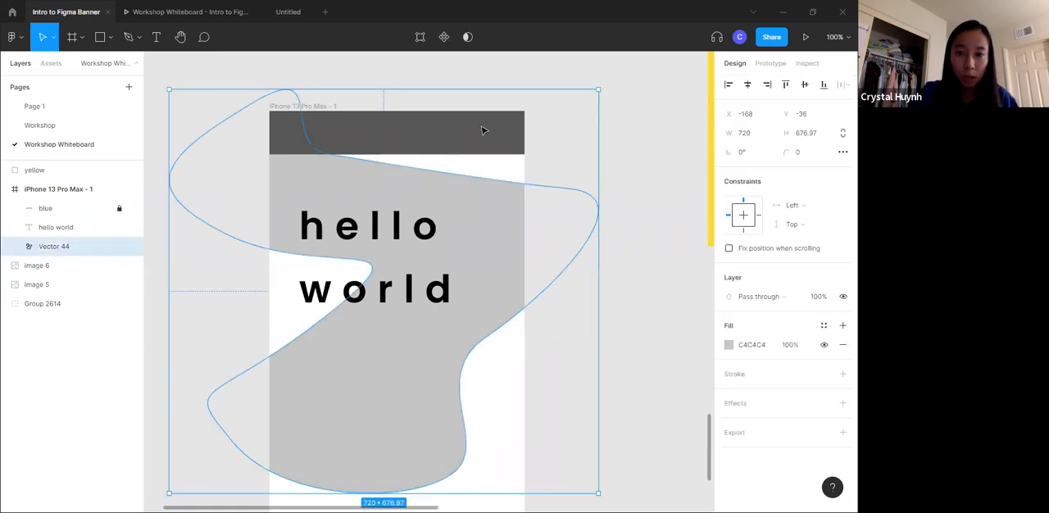
- Lock the "Vector 44" layer in the phone frame and test selecting the "hello world" text in front of it
{"action": "key", "text": "ctrl+x"}
{"action": "key", "text": "ctrl+v"}
{"action": "key", "text": "ctrl+z"}
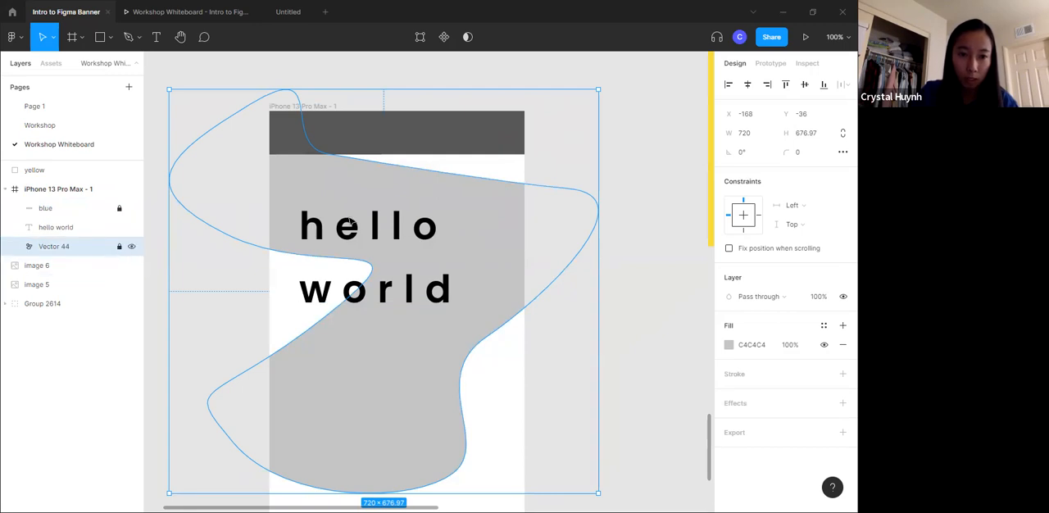
{"action": "left_click", "coordinate": [620, 153]}
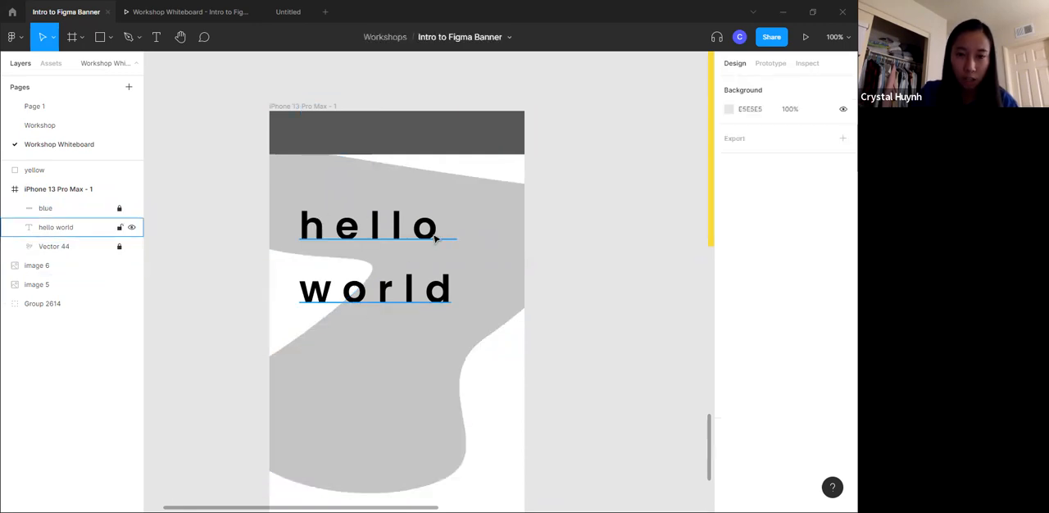
{"action": "left_click", "coordinate": [389, 242]}
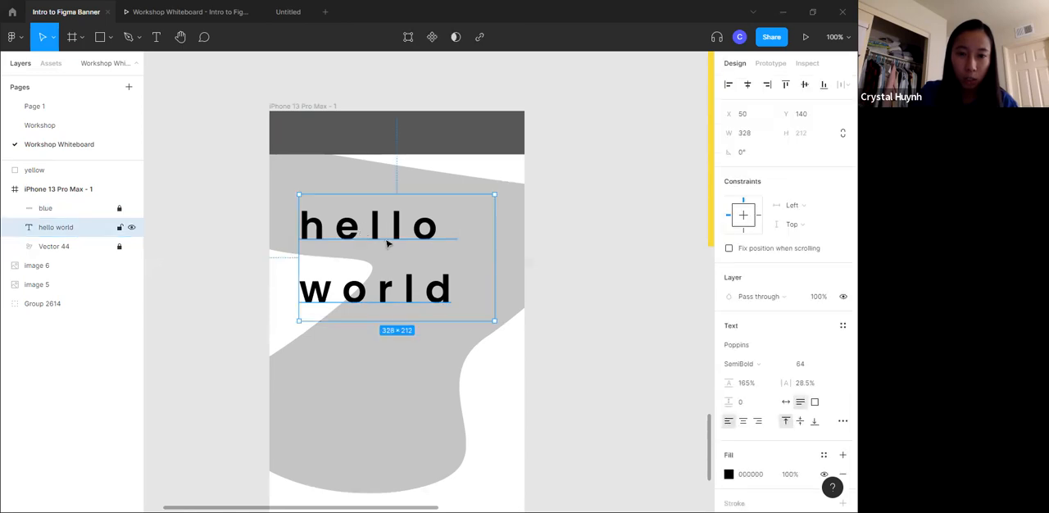
{"action": "left_click", "coordinate": [553, 145]}
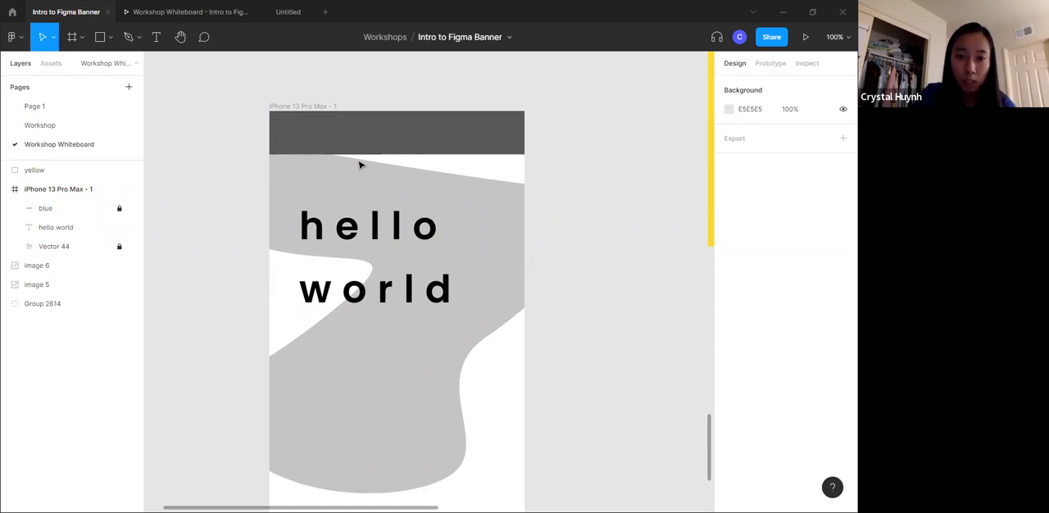
- Reposition the "hello world" text at X 38, Y 142 in the phone frame and try selecting the locked shapes around it
{"action": "left_click_drag", "start_coordinate": [426, 200], "coordinate": [400, 146]}
{"action": "left_click", "coordinate": [533, 150]}
{"action": "left_click_drag", "start_coordinate": [404, 196], "coordinate": [436, 261]}
{"action": "left_click_drag", "start_coordinate": [334, 212], "coordinate": [371, 240]}
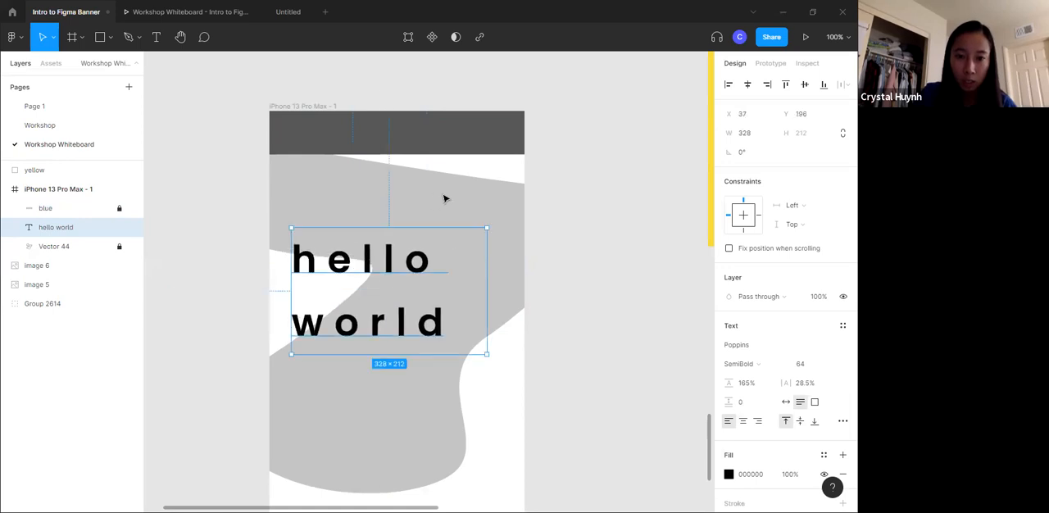
{"action": "left_click", "coordinate": [443, 198]}
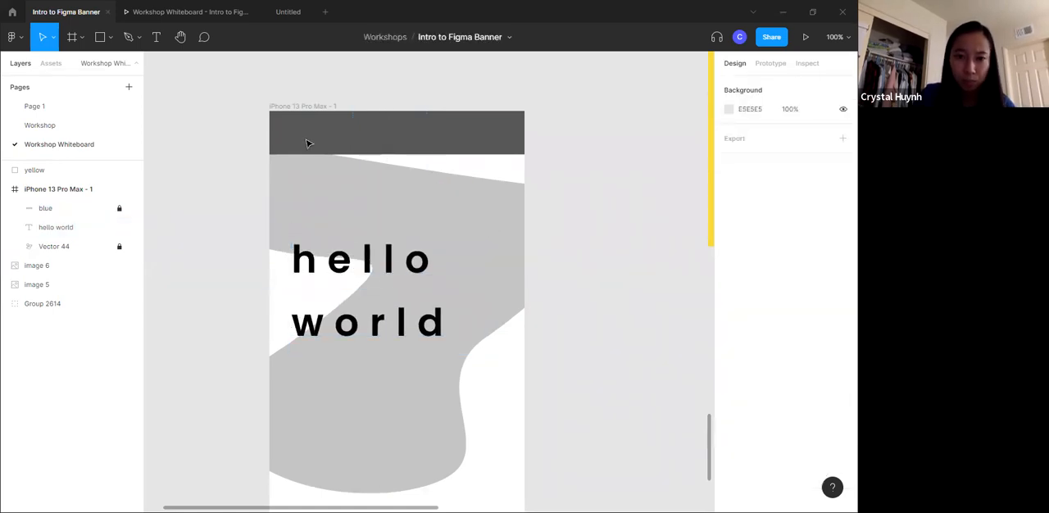
{"action": "left_click_drag", "start_coordinate": [390, 257], "coordinate": [391, 222]}
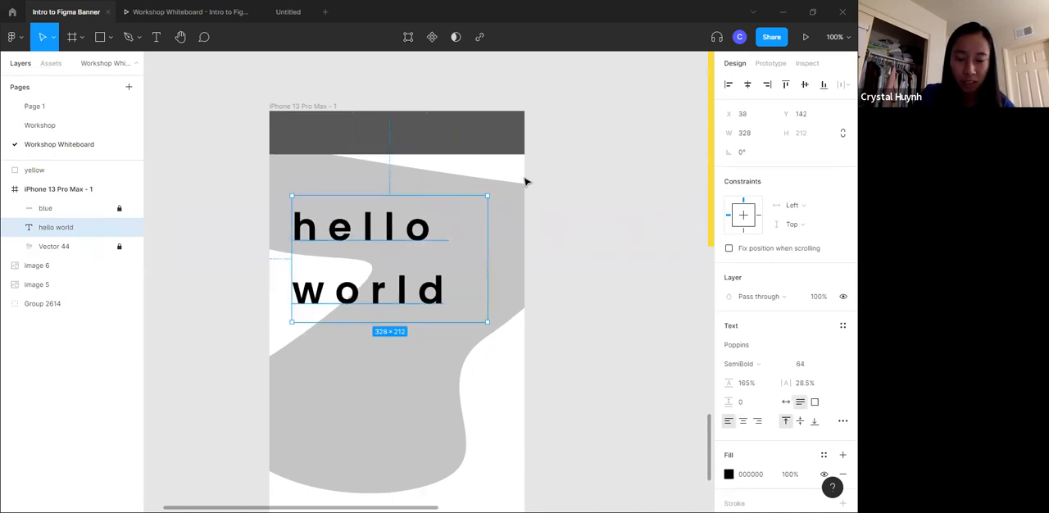
{"action": "left_click", "coordinate": [464, 164]}
{"action": "left_click_drag", "start_coordinate": [459, 154], "coordinate": [525, 177]}
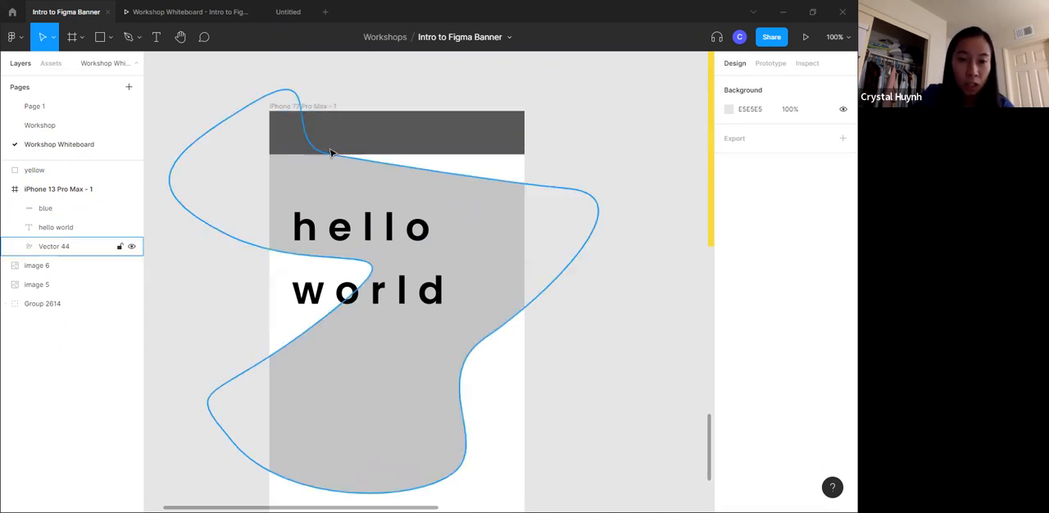
- Hide the "Vector 44" shape in the phone frame, show it again and deselect it
{"action": "left_click", "coordinate": [312, 176]}
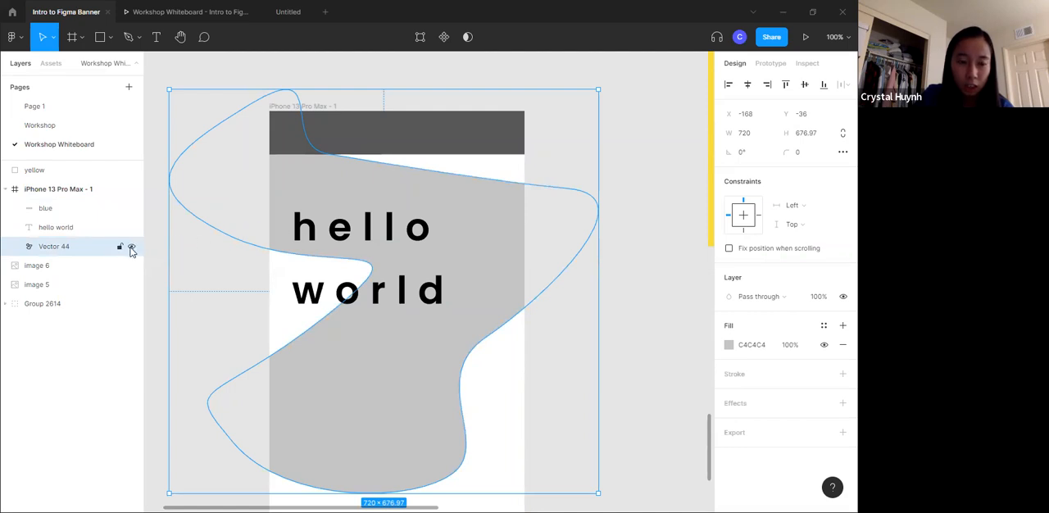
{"action": "left_click", "coordinate": [131, 247]}
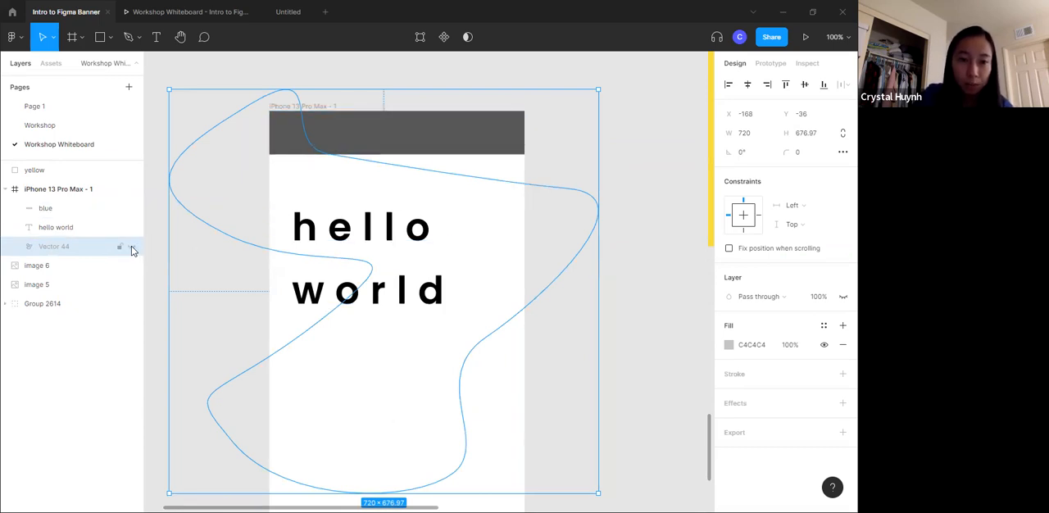
{"action": "left_click", "coordinate": [131, 247]}
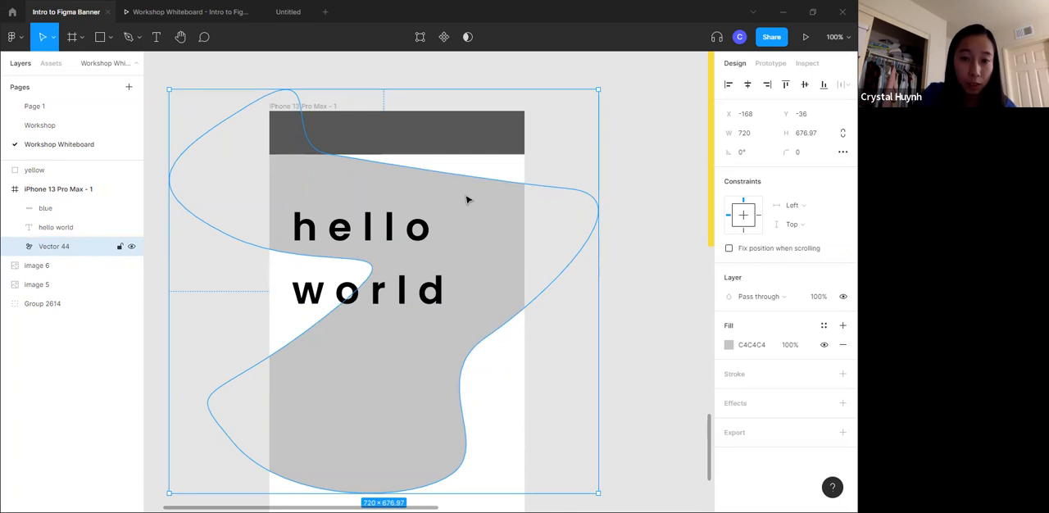
{"action": "left_click", "coordinate": [641, 227]}
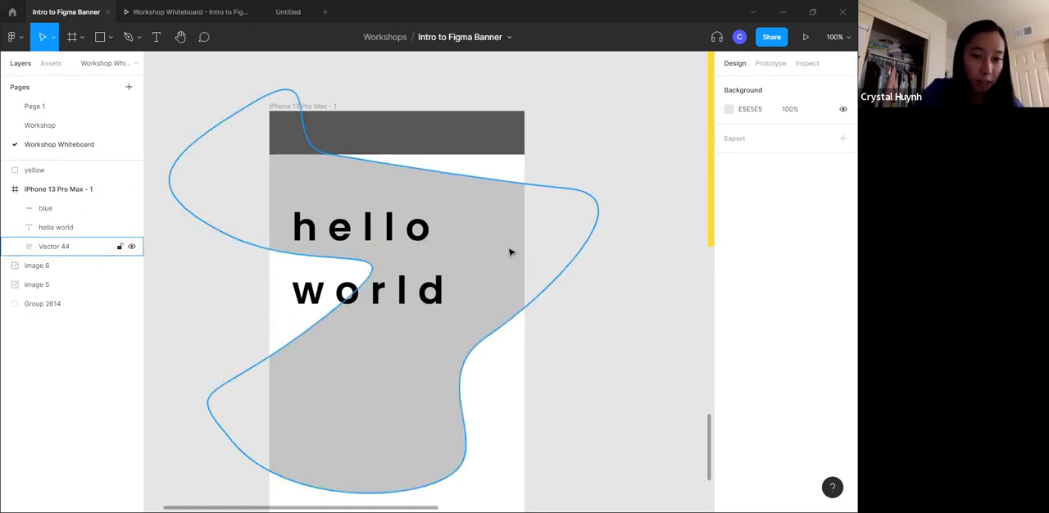
- Lock the "hello world" text layer, hide it, and make it visible again
{"action": "left_click", "coordinate": [385, 232]}
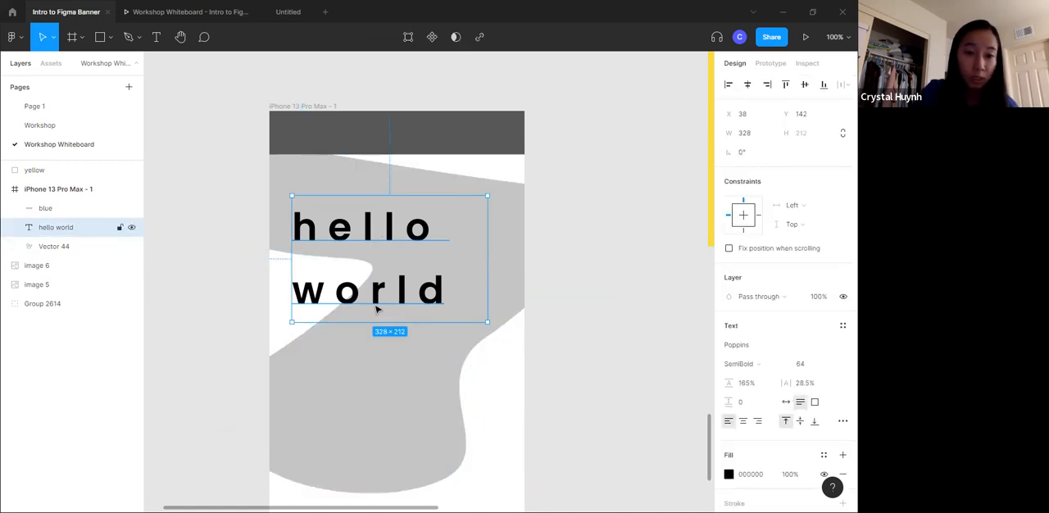
{"action": "left_click", "coordinate": [120, 228]}
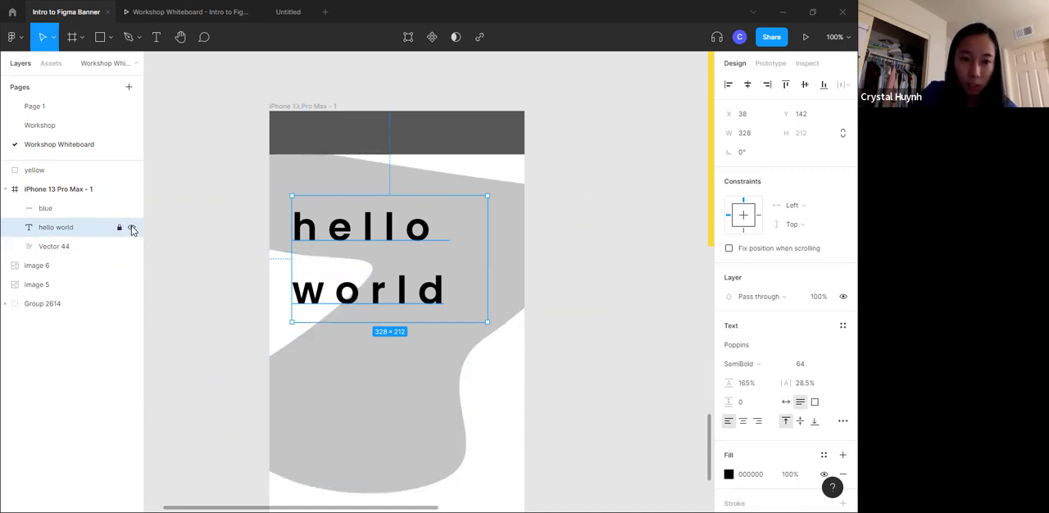
{"action": "left_click", "coordinate": [131, 228]}
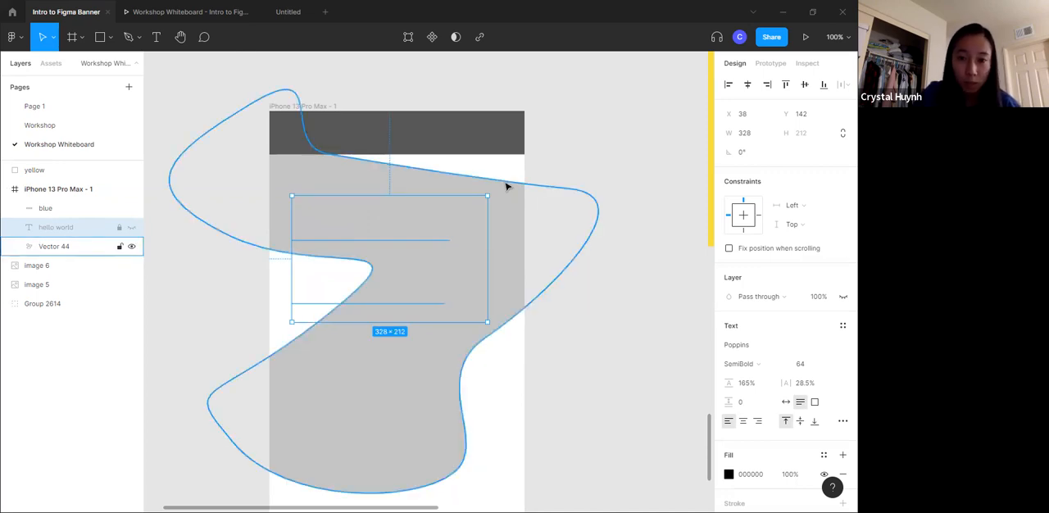
{"action": "left_click", "coordinate": [450, 248]}
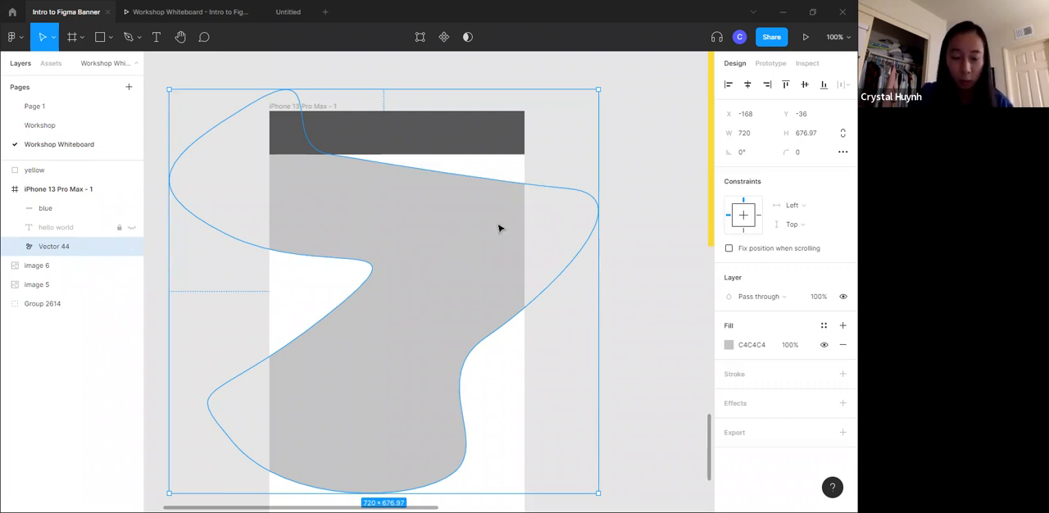
{"action": "left_click", "coordinate": [132, 230]}
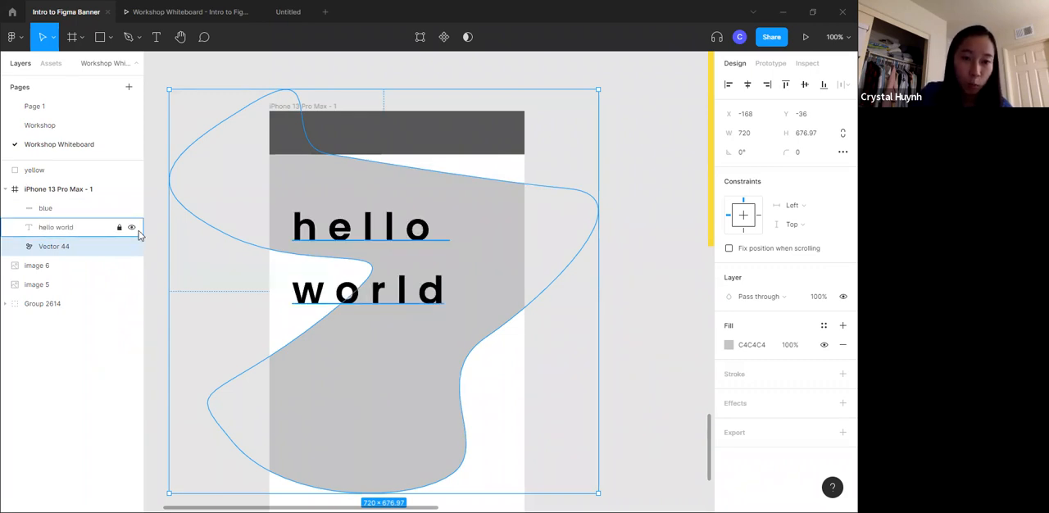
{"action": "left_click", "coordinate": [664, 227]}
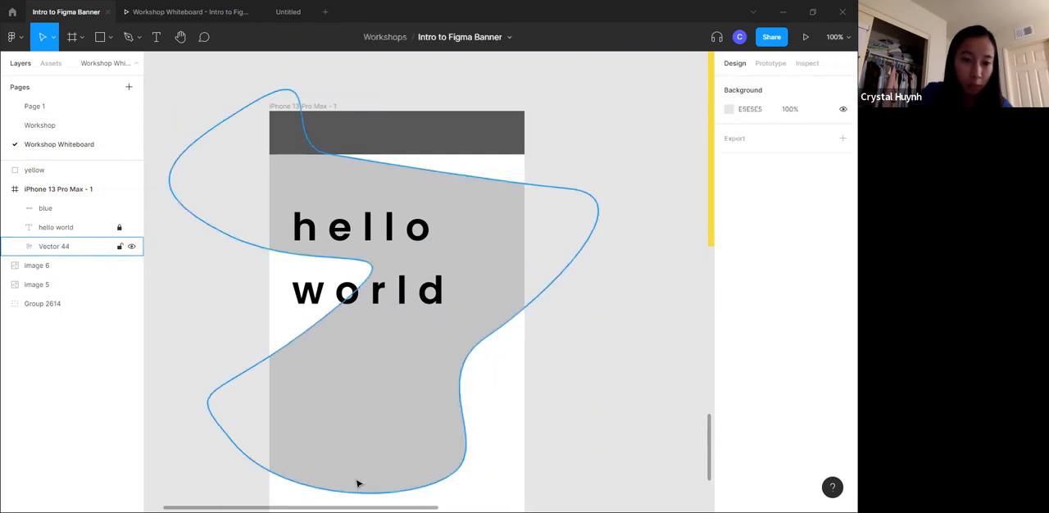
- Shrink the yellow rectangle to 168 × 99 and move it into the iPhone 13 Pro Max - 1 frame at X 130, Y 530
{"action": "scroll", "coordinate": [457, 248], "scroll_direction": "up", "scroll_amount": 3}
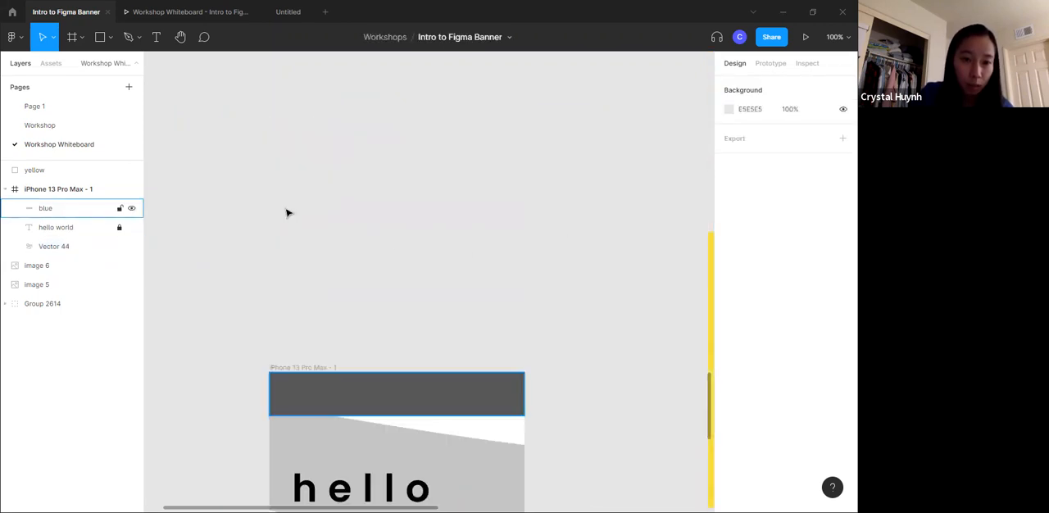
{"action": "scroll", "coordinate": [439, 257], "scroll_direction": "up", "scroll_amount": 3}
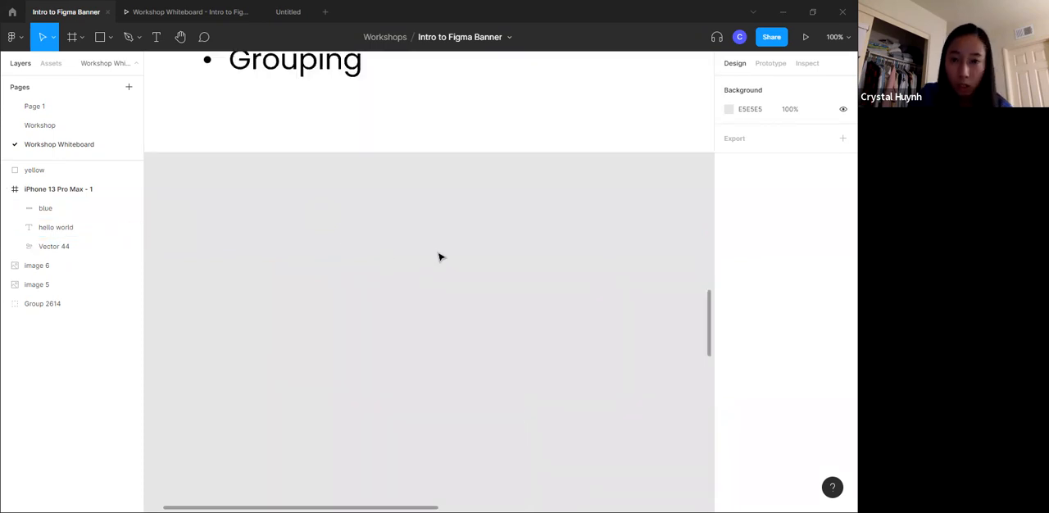
{"action": "scroll", "coordinate": [439, 257], "scroll_direction": "up", "scroll_amount": 5}
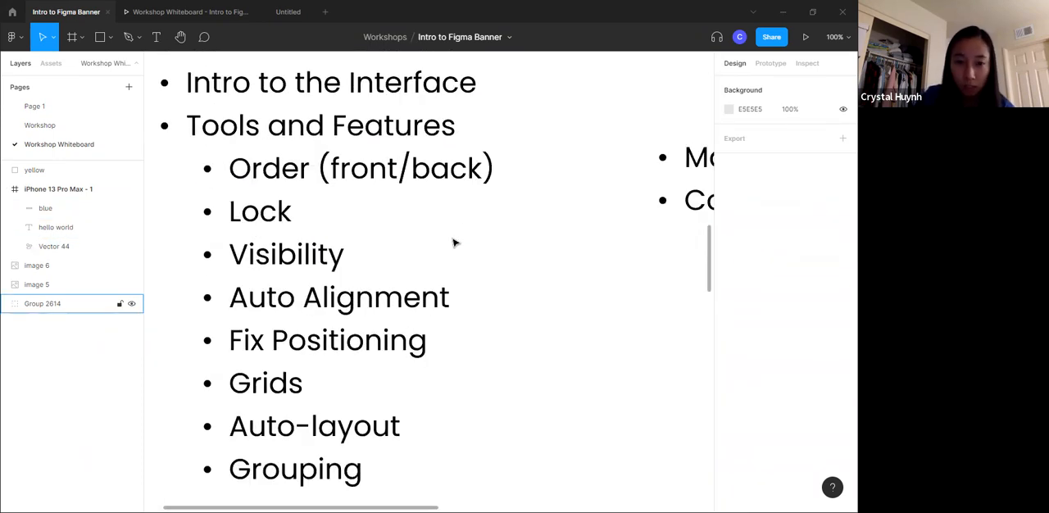
{"action": "key", "text": "minus"}
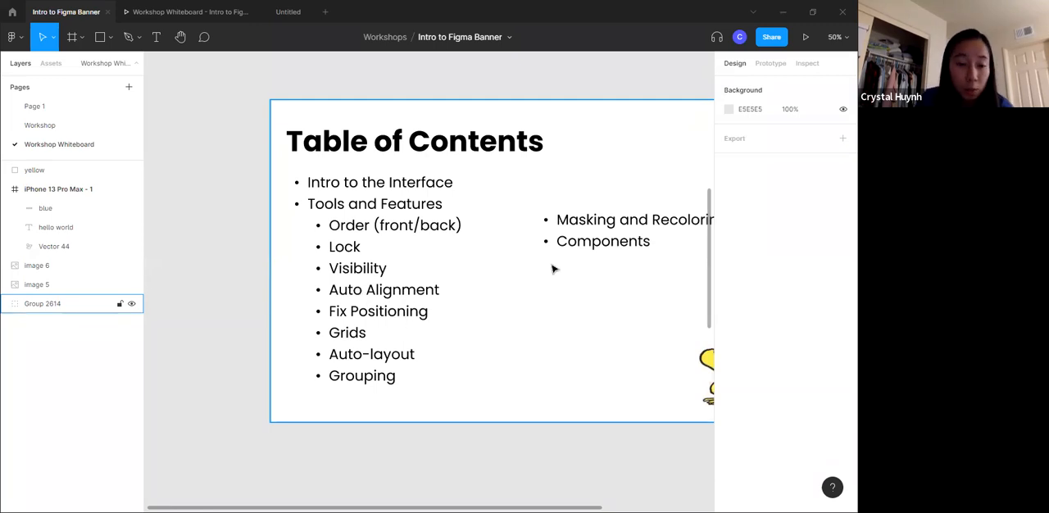
{"action": "scroll", "coordinate": [451, 251], "scroll_direction": "down", "scroll_amount": 10}
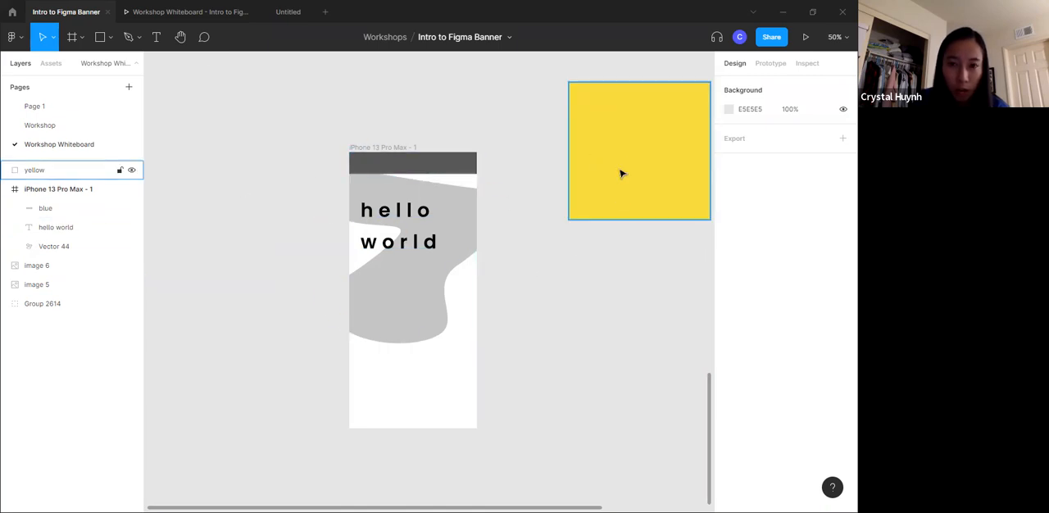
{"action": "left_click_drag", "start_coordinate": [621, 171], "coordinate": [613, 178]}
{"action": "left_click_drag", "start_coordinate": [570, 94], "coordinate": [418, 297]}
{"action": "left_click_drag", "start_coordinate": [426, 322], "coordinate": [406, 335]}
- Test auto alignment by moving the yellow rectangle along the phone frame's vertical centre line and over the "hello world" text
{"action": "scroll", "coordinate": [403, 237], "scroll_direction": "up", "scroll_amount": 10}
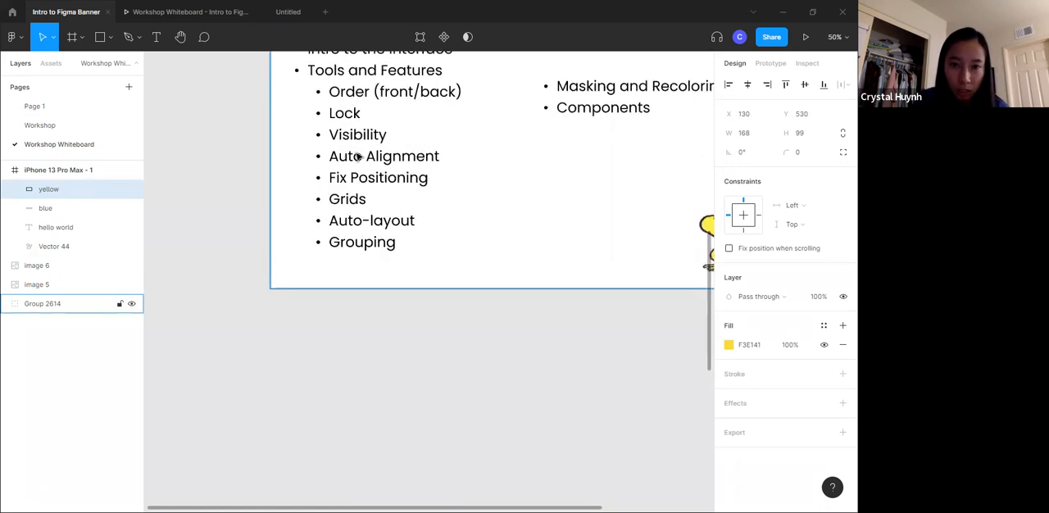
{"action": "scroll", "coordinate": [370, 269], "scroll_direction": "down", "scroll_amount": 10}
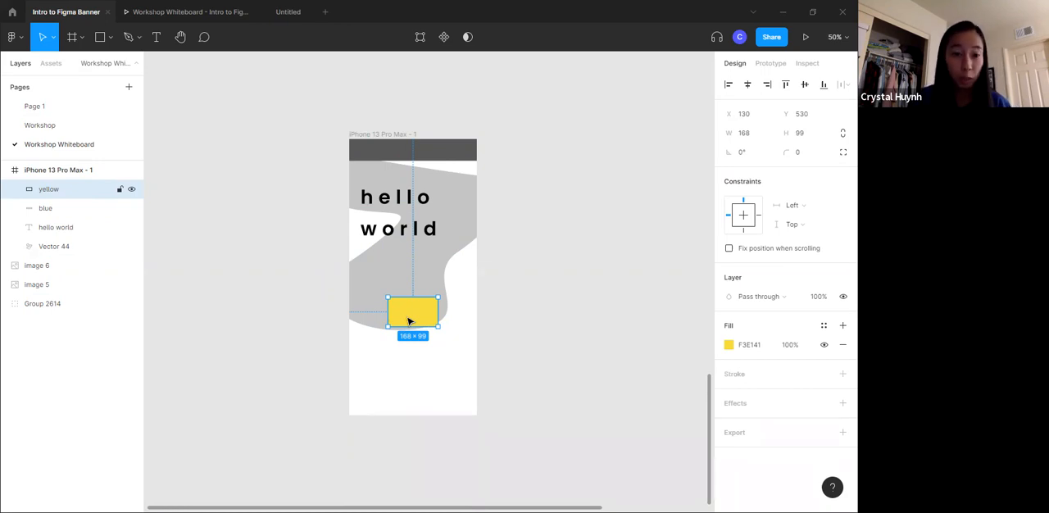
{"action": "left_click_drag", "start_coordinate": [433, 316], "coordinate": [417, 376]}
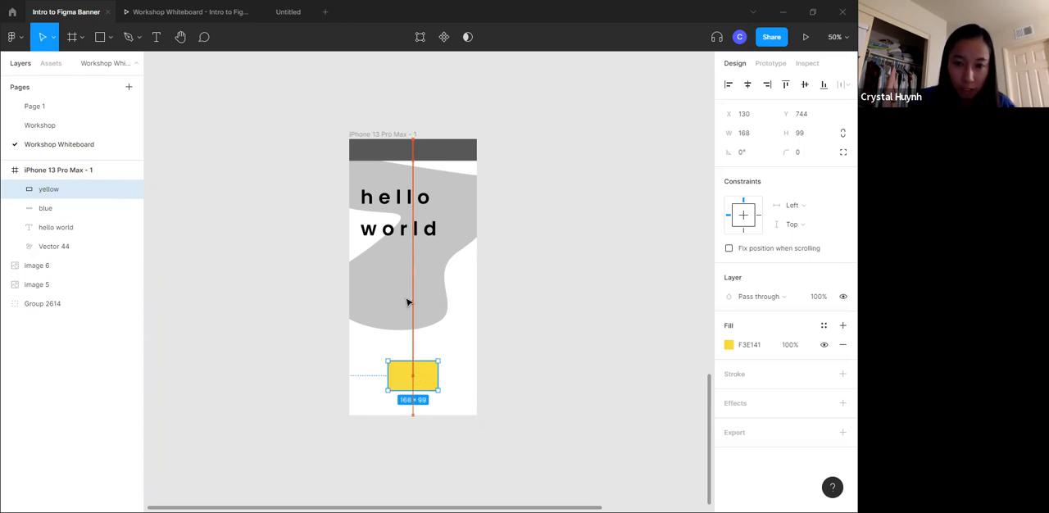
{"action": "left_click_drag", "start_coordinate": [428, 374], "coordinate": [428, 277]}
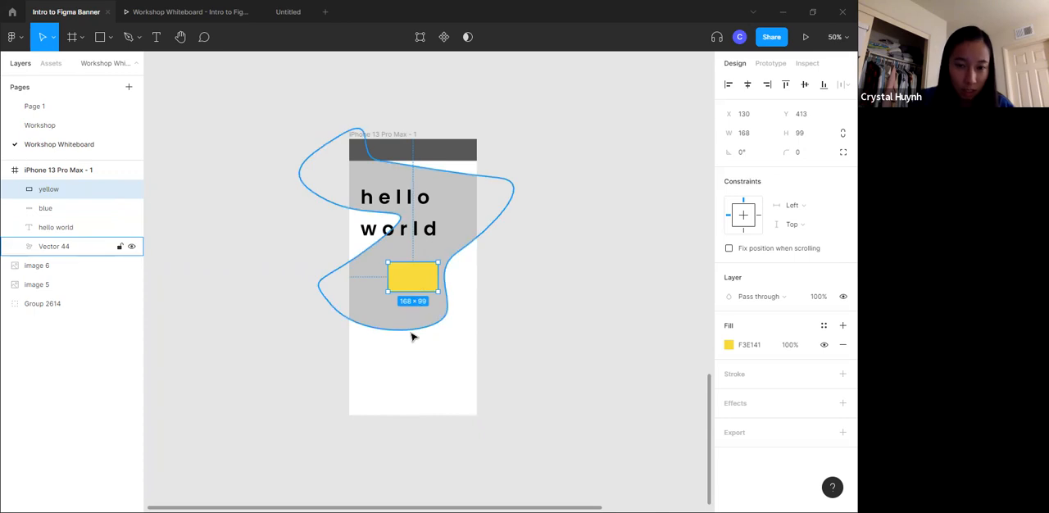
{"action": "left_click_drag", "start_coordinate": [422, 279], "coordinate": [418, 217]}
{"action": "left_click", "coordinate": [427, 197]}
{"action": "left_click", "coordinate": [400, 217]}
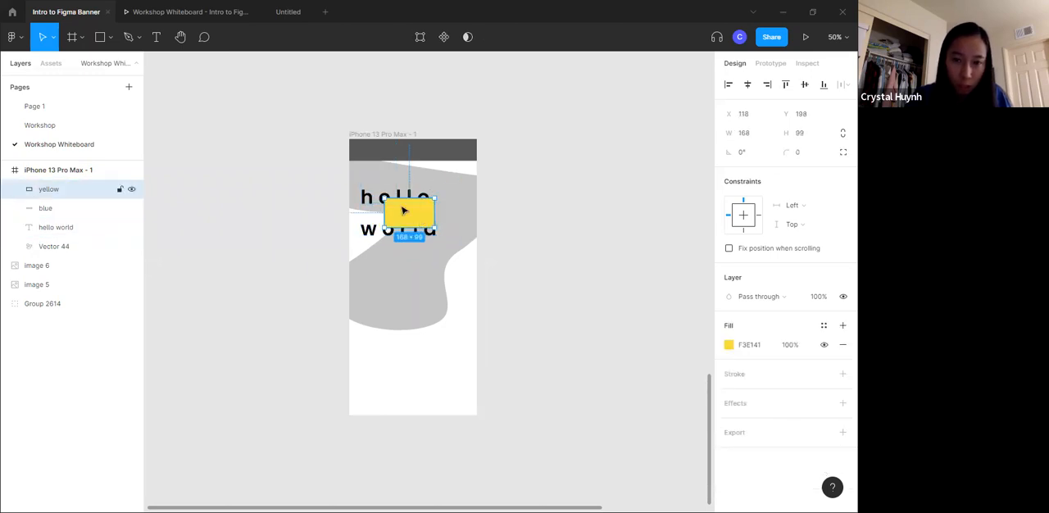
- Move the yellow rectangle to the phone frame's lower right corner and enlarge it to 240 × 175 at X 246, Y 785, overhanging the frame
{"action": "left_click_drag", "start_coordinate": [403, 212], "coordinate": [461, 402]}
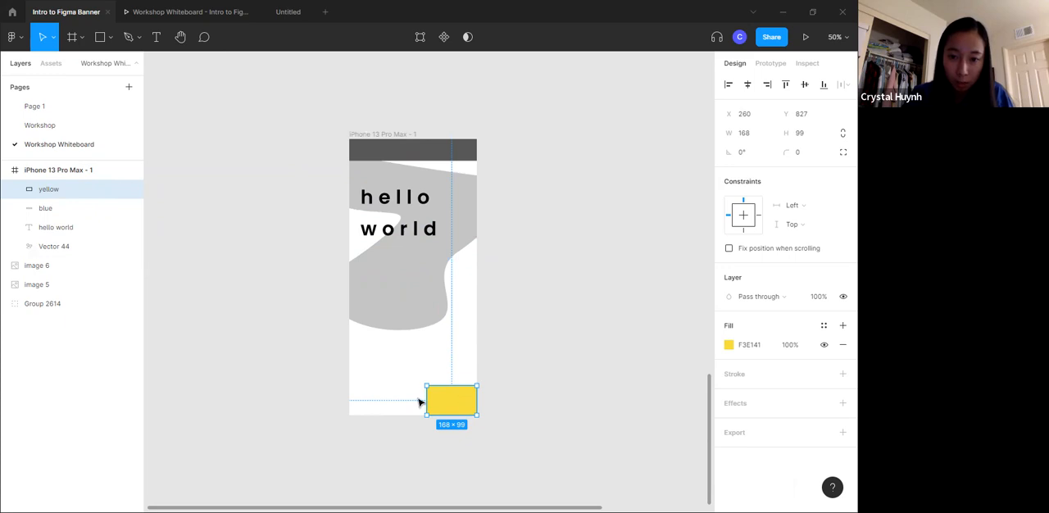
{"action": "mouse_move", "coordinate": [454, 397]}
{"action": "left_mouse_down"}
{"action": "mouse_move", "coordinate": [471, 413]}
{"action": "mouse_move", "coordinate": [443, 385]}
{"action": "left_mouse_up"}
{"action": "key", "text": "ctrl+z"}
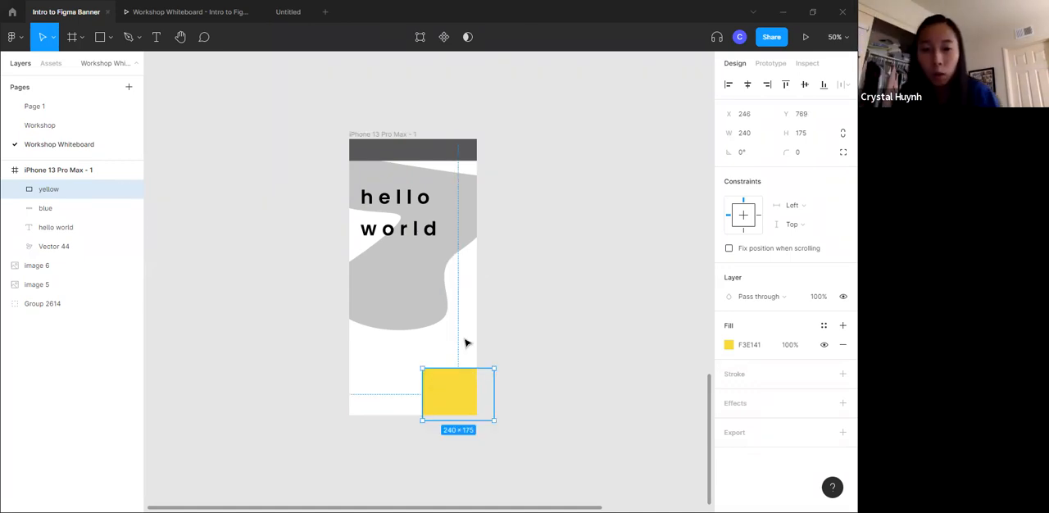
{"action": "mouse_move", "coordinate": [470, 393]}
{"action": "left_mouse_down"}
{"action": "mouse_move", "coordinate": [453, 391]}
{"action": "mouse_move", "coordinate": [463, 400]}
{"action": "left_mouse_up"}
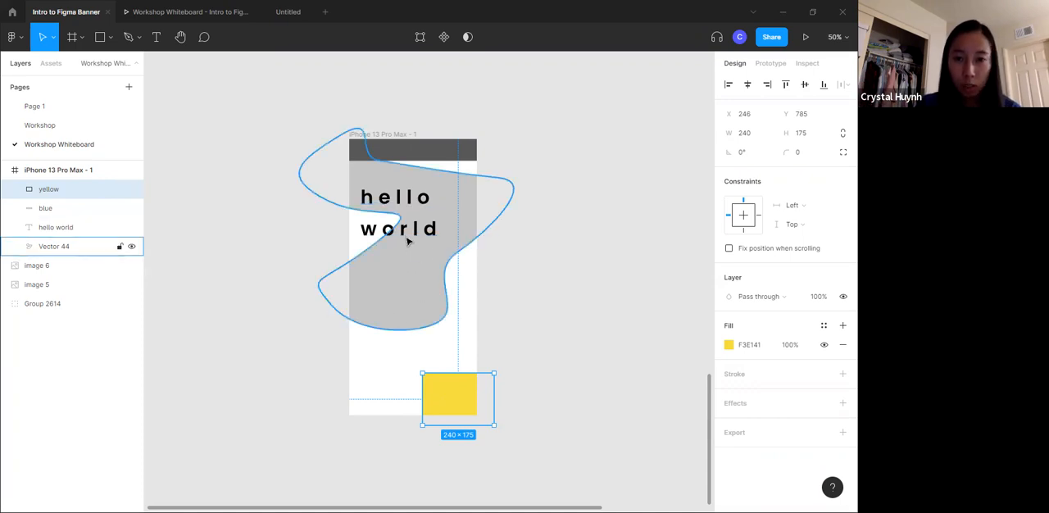
- Resize the grey "Vector 44" shape to 428 × 641 at X 0, Y 0, aligned with the phone frame's side and top edges
{"action": "left_click", "coordinate": [463, 193]}
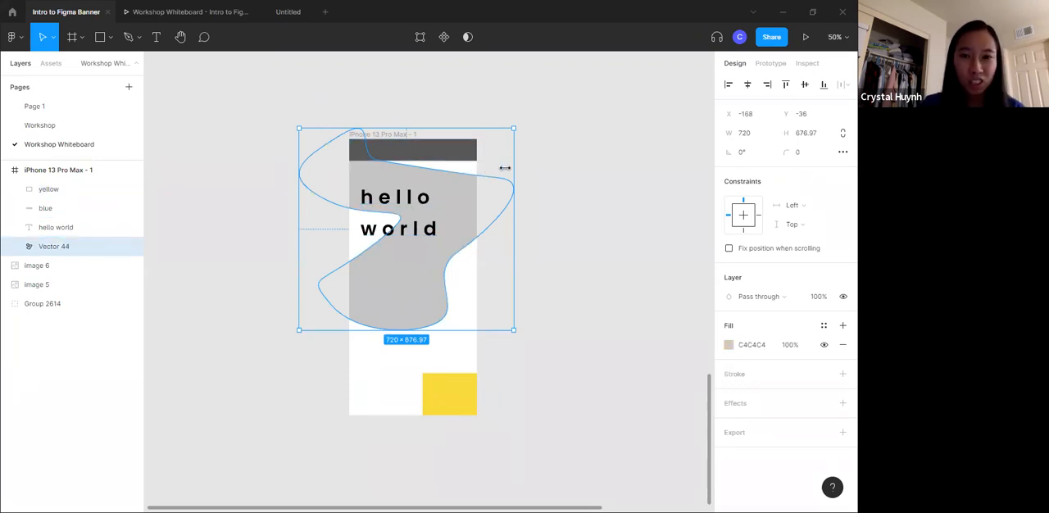
{"action": "left_click_drag", "start_coordinate": [516, 192], "coordinate": [476, 192]}
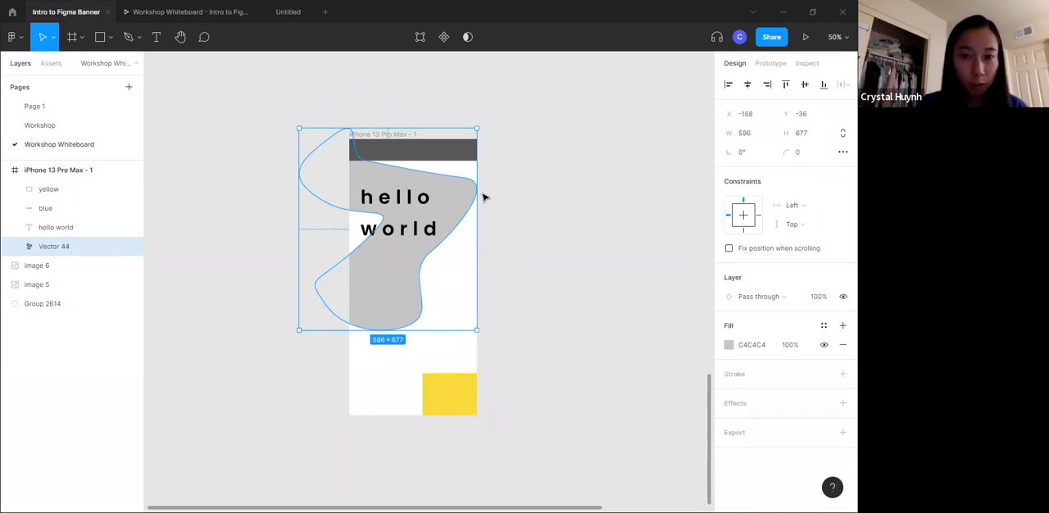
{"action": "left_click_drag", "start_coordinate": [297, 221], "coordinate": [348, 223]}
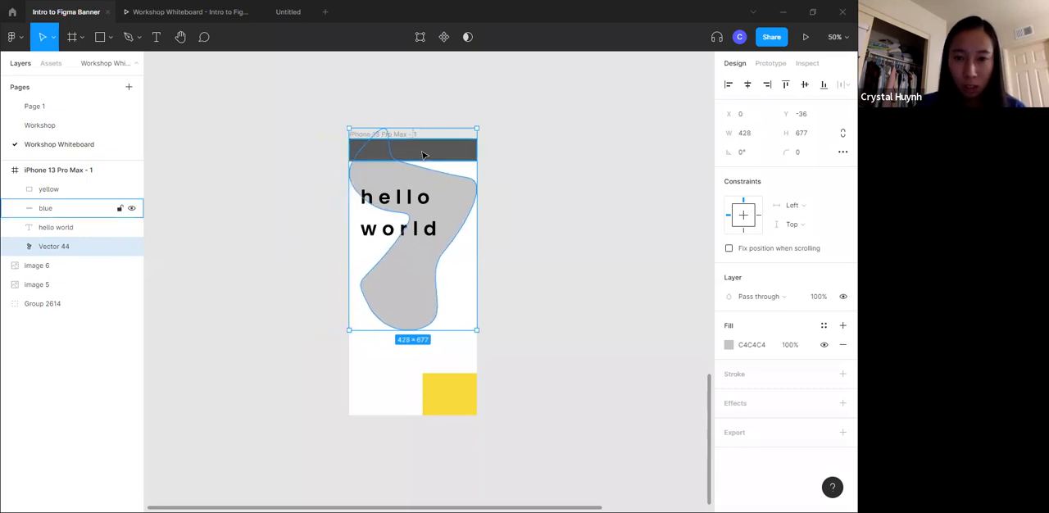
{"action": "left_click_drag", "start_coordinate": [434, 125], "coordinate": [428, 141]}
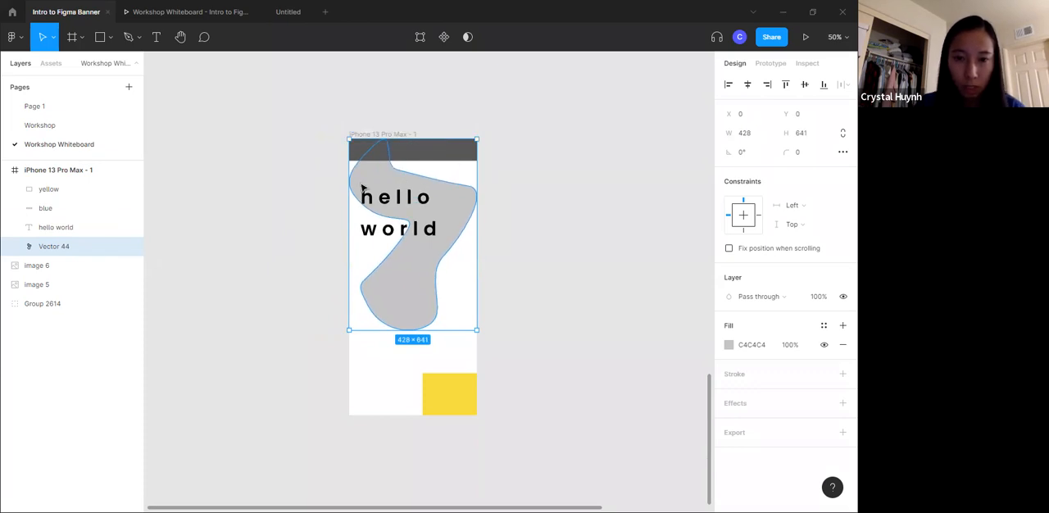
- Undo the last resizing changes to the grey "Vector 44" shape so it extends beyond the phone frame again
{"action": "mouse_move", "coordinate": [349, 190]}
{"action": "left_mouse_down"}
{"action": "mouse_move", "coordinate": [326, 189]}
{"action": "mouse_move", "coordinate": [348, 189]}
{"action": "left_mouse_up"}
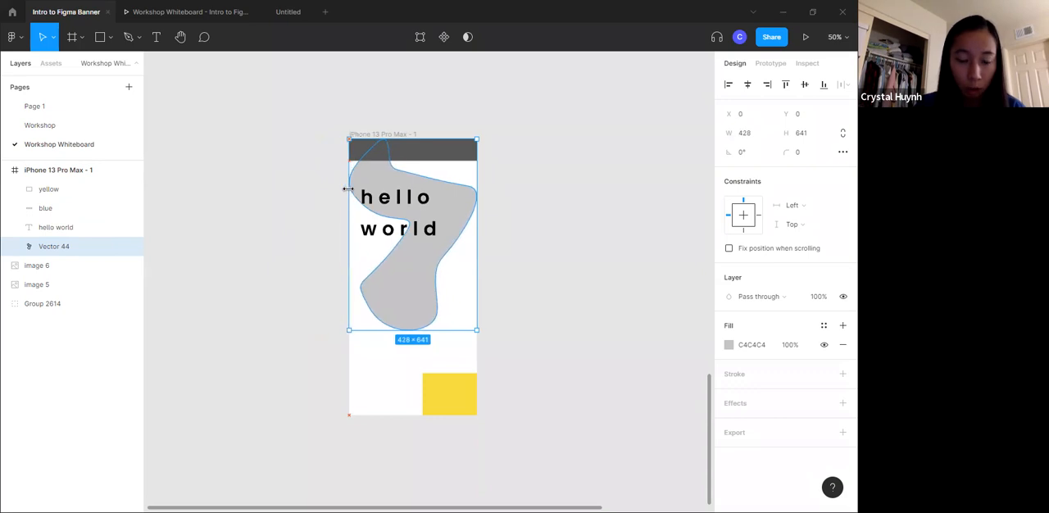
{"action": "key", "text": "ctrl+z"}
{"action": "key", "text": "ctrl+z"}
{"action": "key", "text": "ctrl+z"}
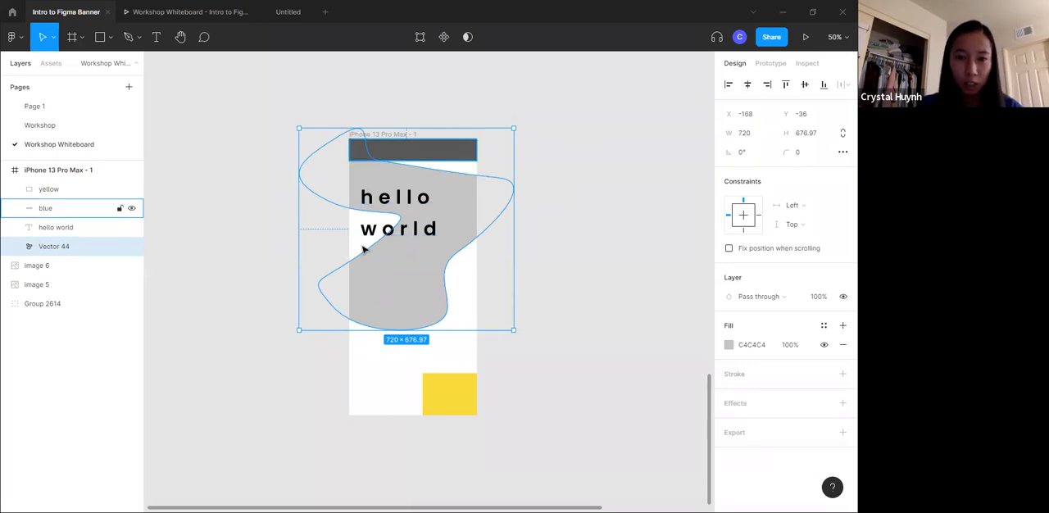
{"action": "left_click", "coordinate": [623, 159]}
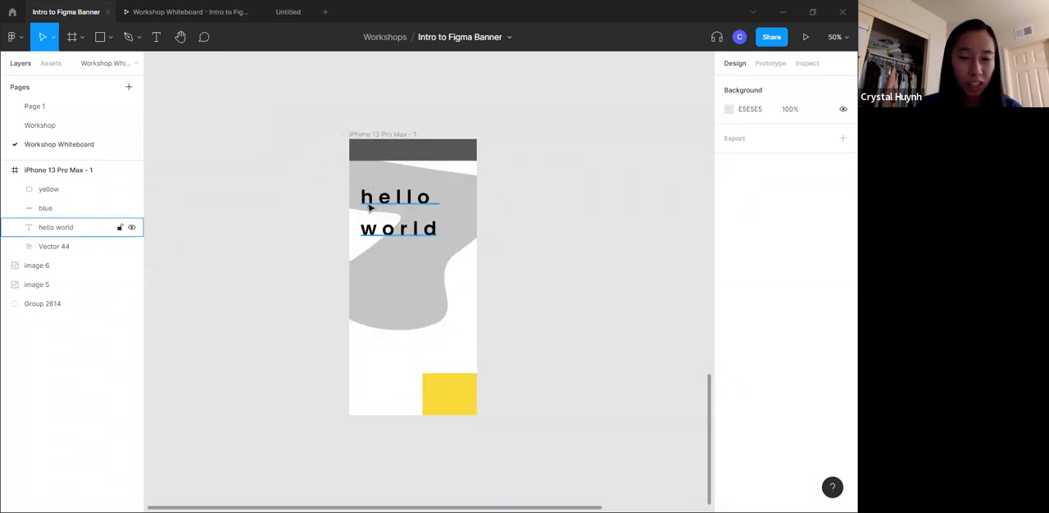
{"action": "left_click", "coordinate": [467, 213]}
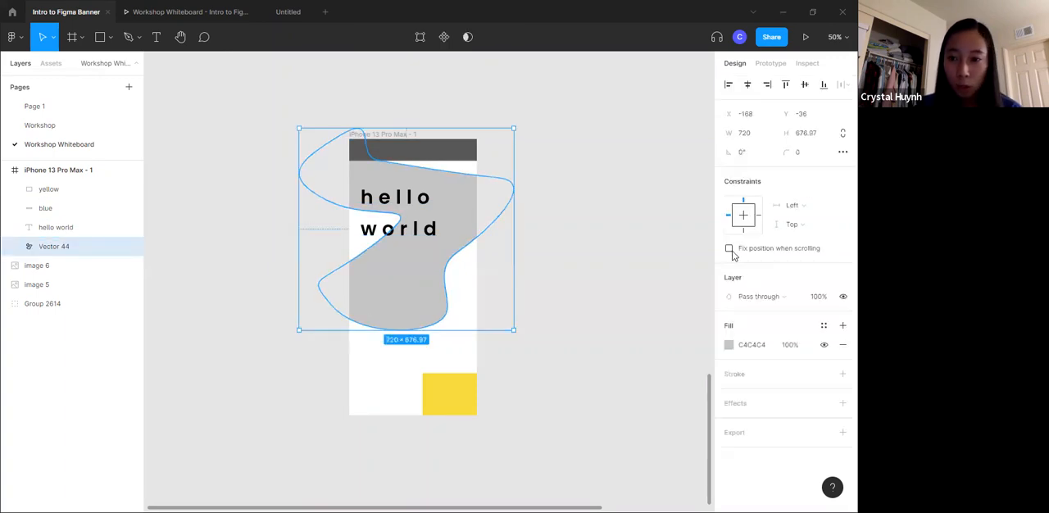
- Turn off Clip content for the iPhone 13 Pro Max - 1 frame
{"action": "left_click", "coordinate": [672, 165]}
{"action": "left_click", "coordinate": [417, 147]}
{"action": "left_click", "coordinate": [398, 134]}
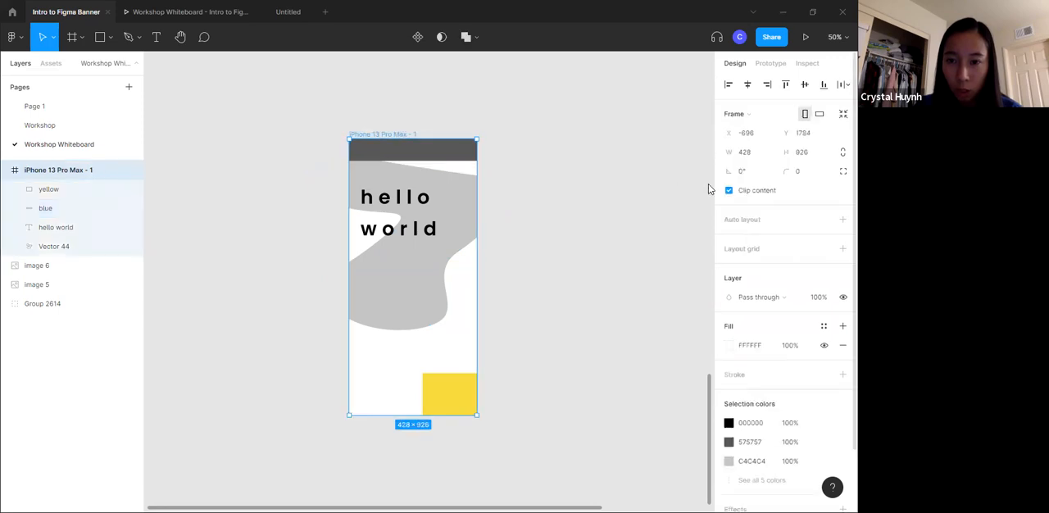
{"action": "left_click", "coordinate": [729, 191]}
{"action": "left_click", "coordinate": [544, 218]}
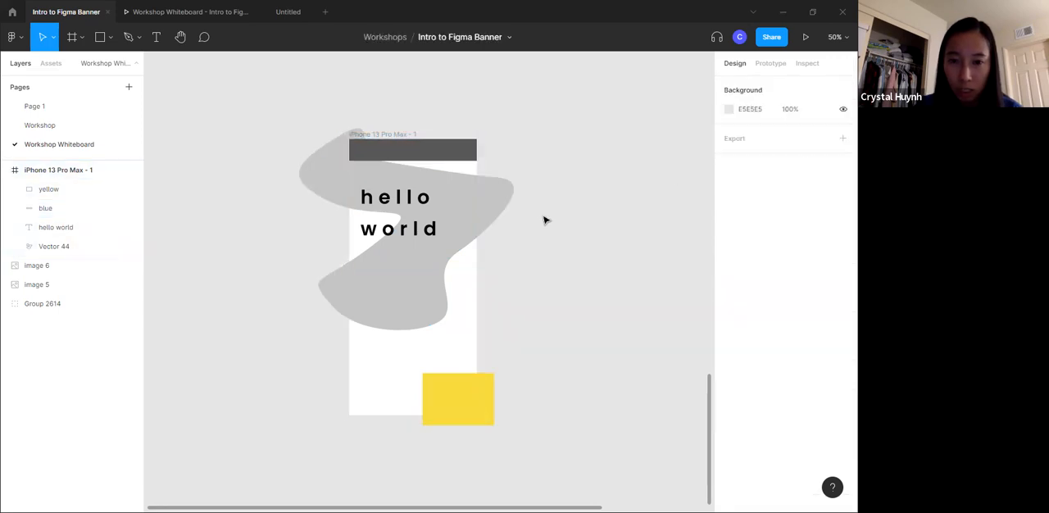
- Enlarge the yellow rectangle past the phone frame's lower right corner and shift it slightly up and to the left
{"action": "left_click", "coordinate": [464, 396]}
{"action": "left_click_drag", "start_coordinate": [497, 428], "coordinate": [558, 475]}
{"action": "left_click_drag", "start_coordinate": [481, 408], "coordinate": [461, 381]}
{"action": "left_click", "coordinate": [574, 332]}
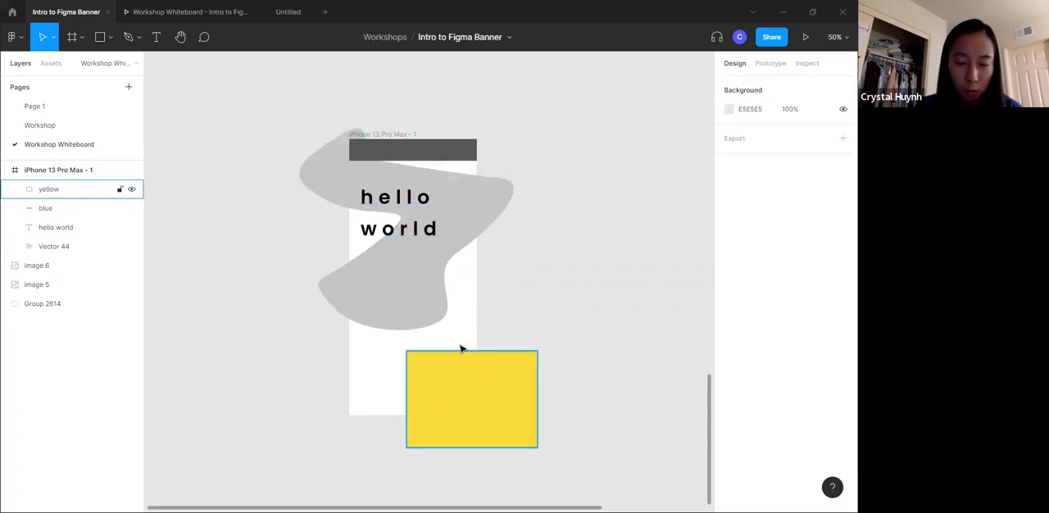
- Select the iPhone 13 Pro Max - 1 frame
{"action": "left_click", "coordinate": [410, 135]}
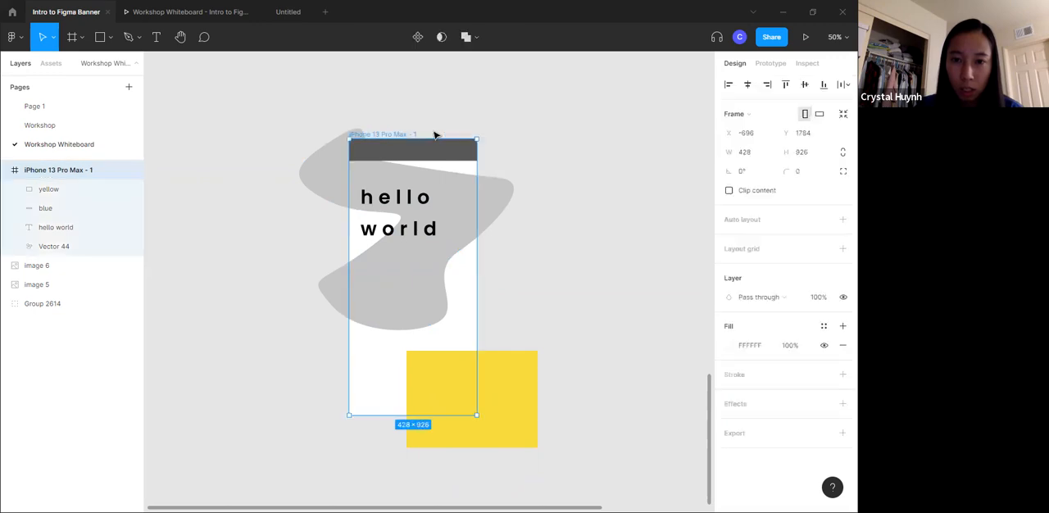
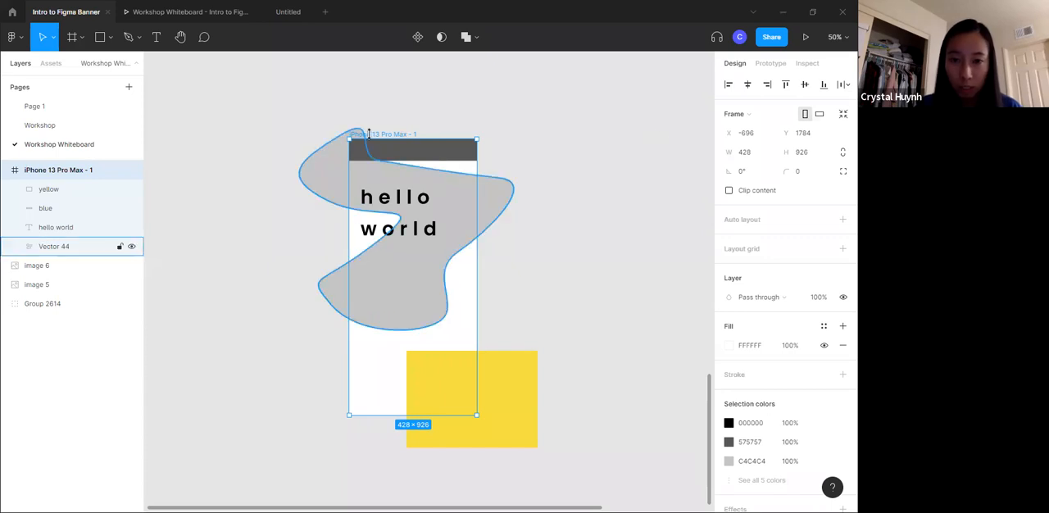
- Turn Clip content back on for the iPhone 13 Pro Max - 1 frame and deselect it
{"action": "left_click", "coordinate": [758, 192]}
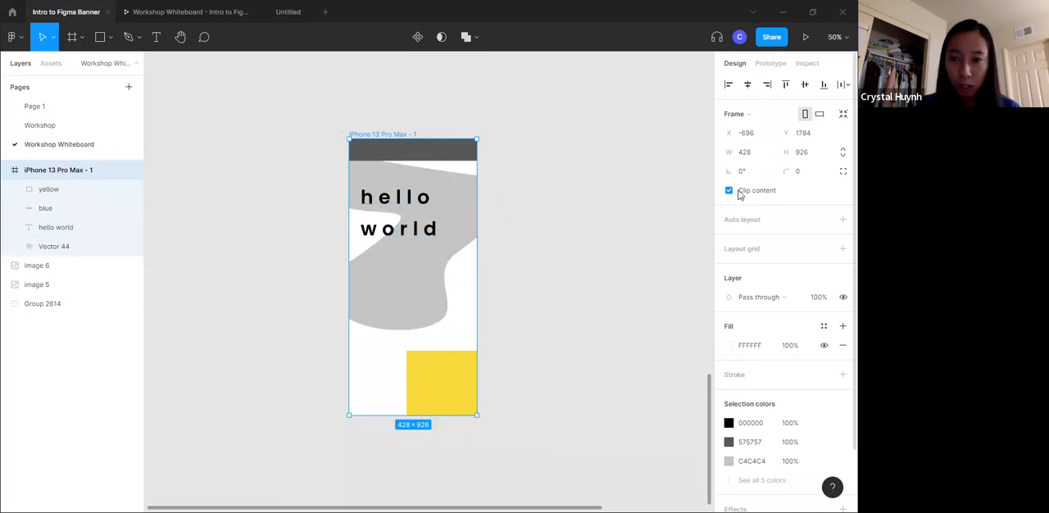
{"action": "left_click", "coordinate": [546, 247]}
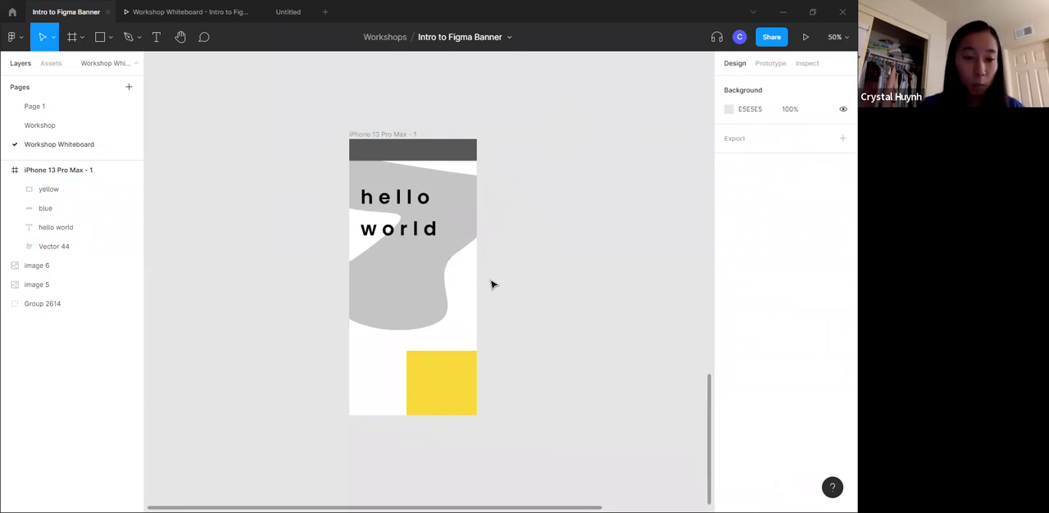
- Move the yellow rectangle out of the phone frame and delete it
{"action": "left_click", "coordinate": [452, 379]}
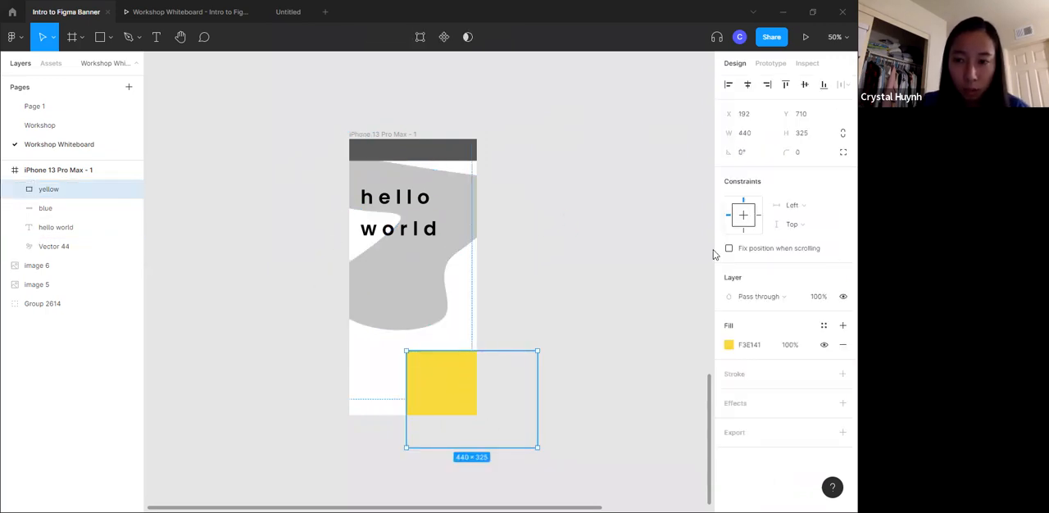
{"action": "left_click_drag", "start_coordinate": [440, 386], "coordinate": [561, 327]}
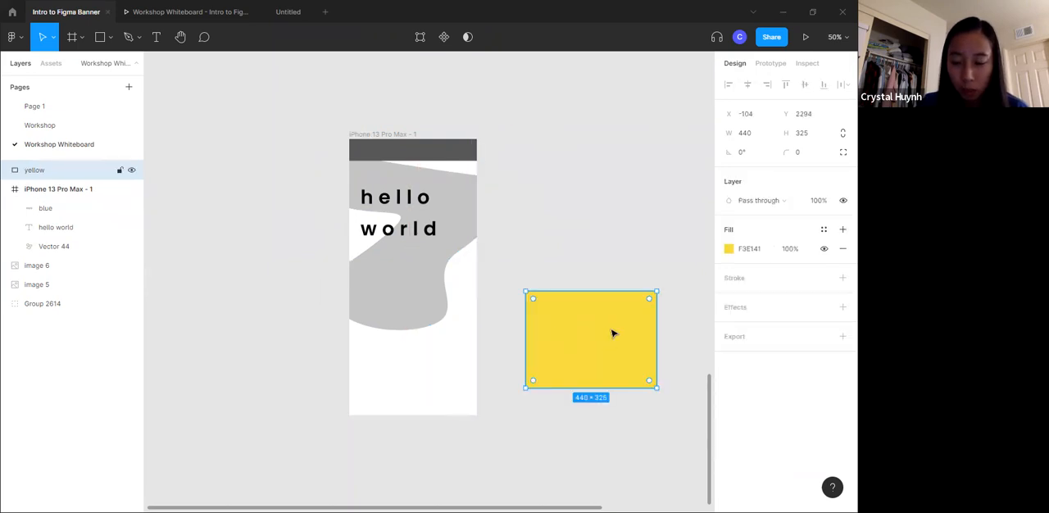
{"action": "key", "text": "Delete"}
- Extend the iPhone 13 Pro Max - 1 frame downward to a height of about 1508
{"action": "left_click", "coordinate": [388, 134]}
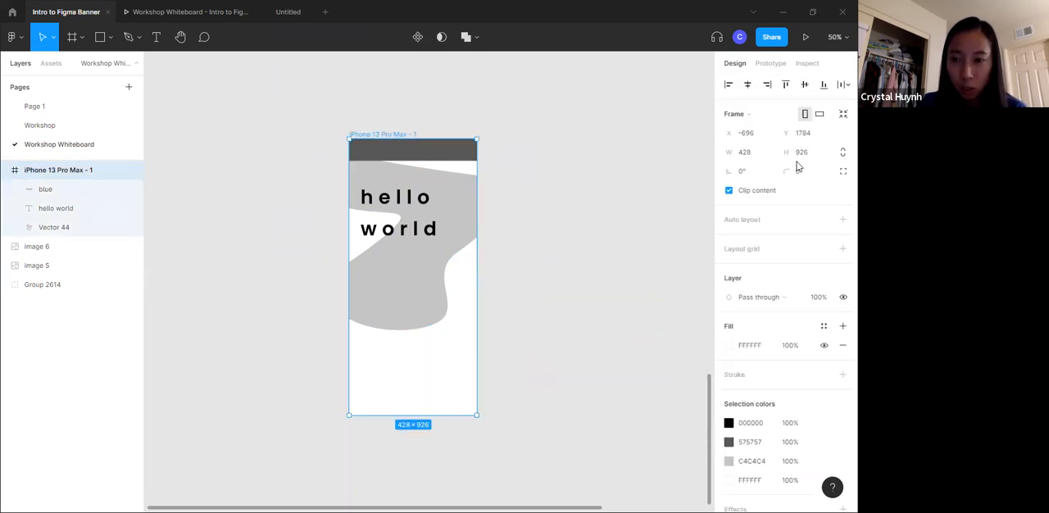
{"action": "left_click", "coordinate": [463, 154]}
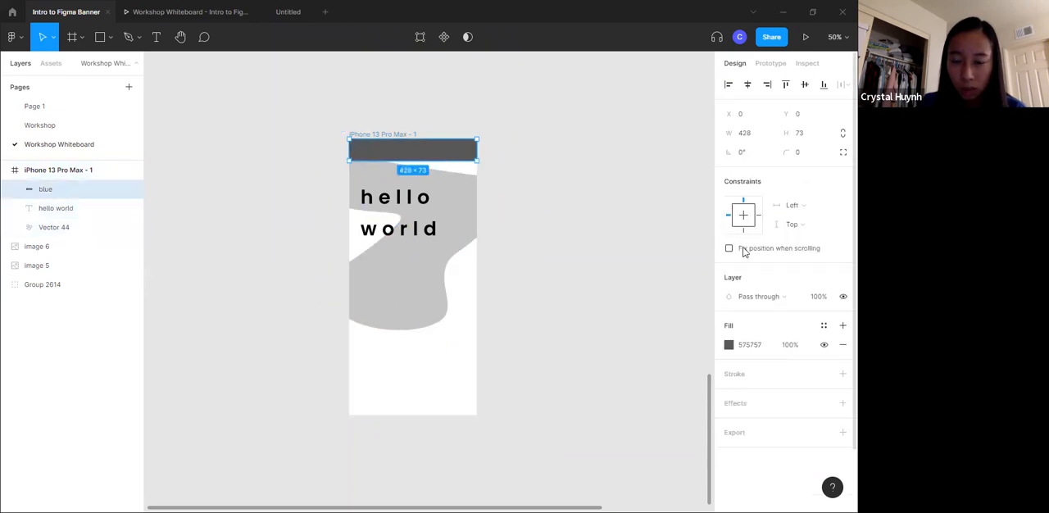
{"action": "left_click", "coordinate": [387, 134]}
{"action": "scroll", "coordinate": [434, 377], "scroll_direction": "down", "scroll_amount": 1}
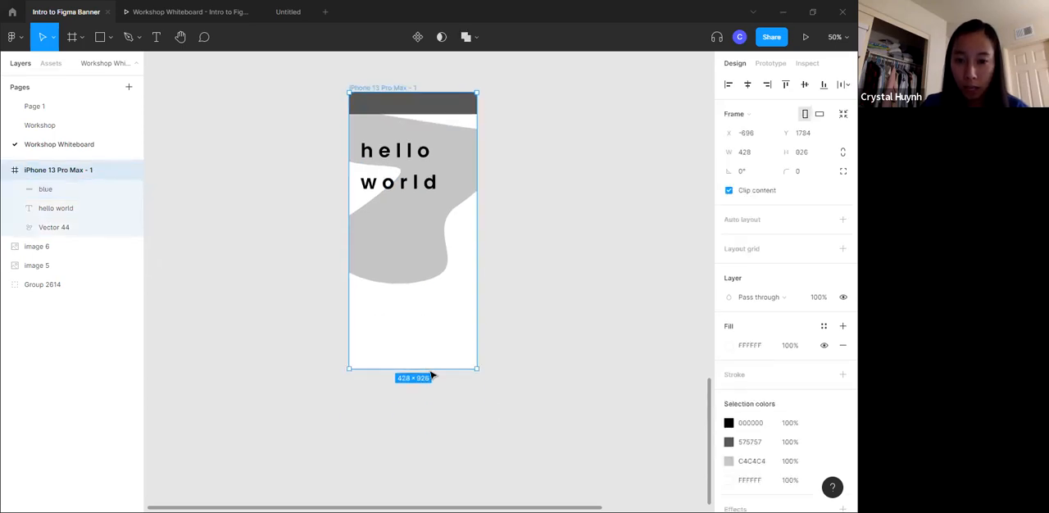
{"action": "left_click_drag", "start_coordinate": [427, 370], "coordinate": [416, 459]}
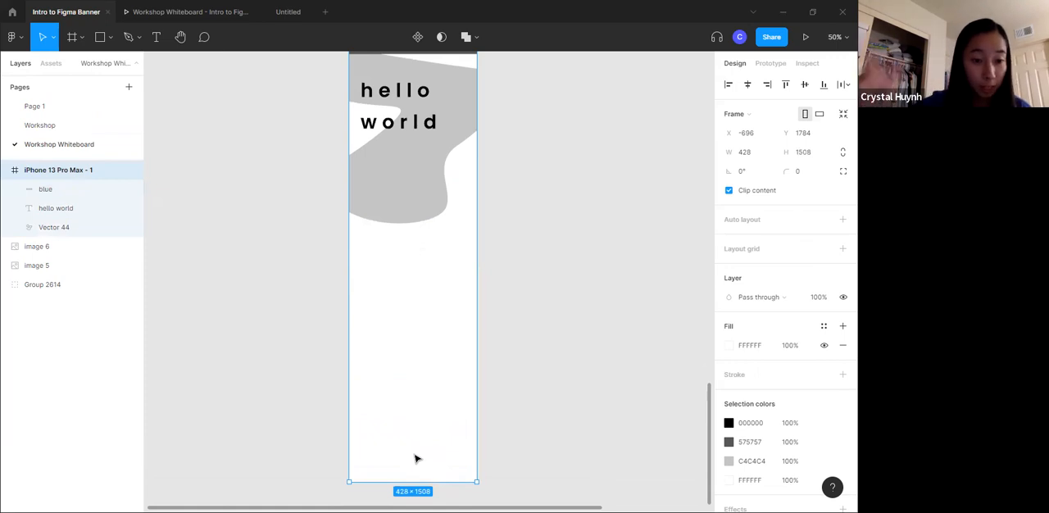
{"action": "scroll", "coordinate": [449, 185], "scroll_direction": "up", "scroll_amount": 1}
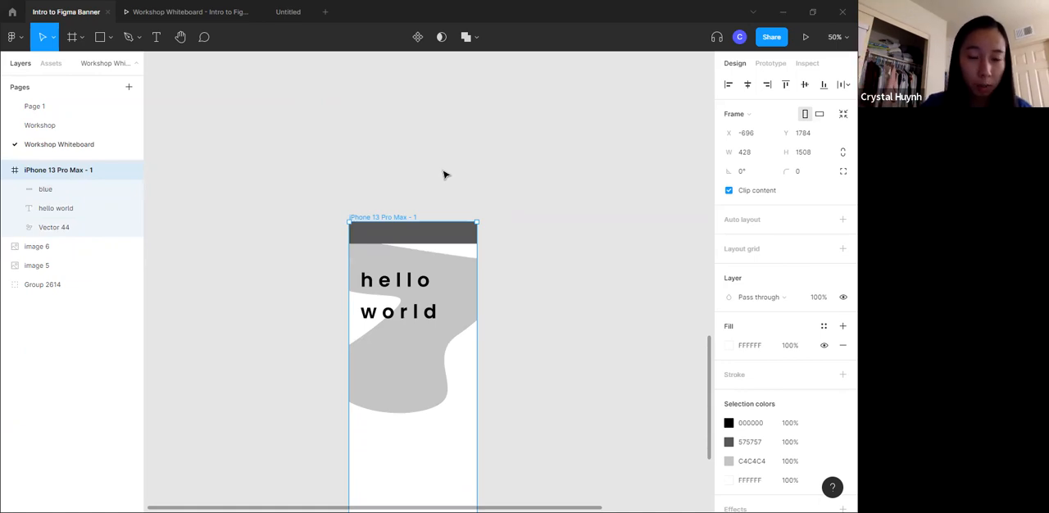
{"action": "scroll", "coordinate": [434, 246], "scroll_direction": "down", "scroll_amount": 5}
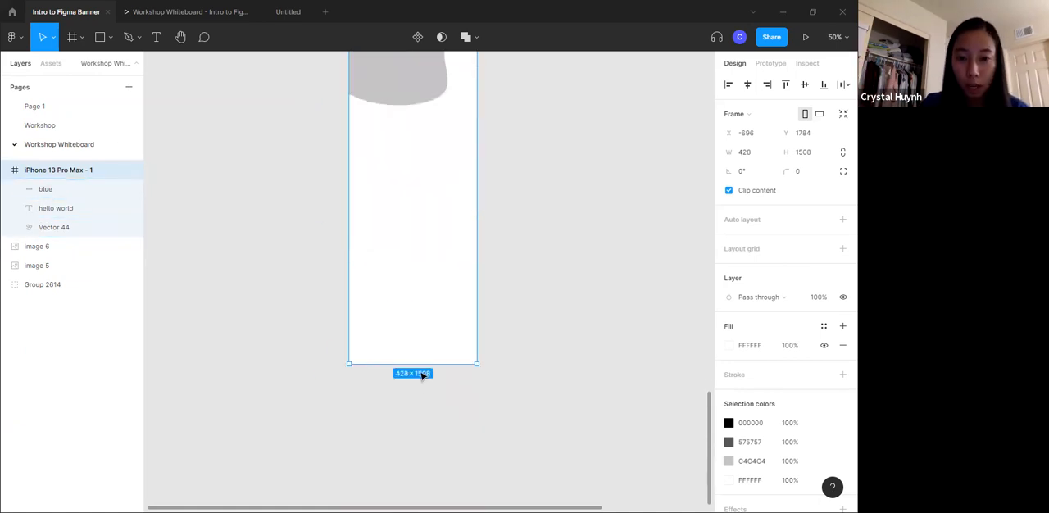
{"action": "scroll", "coordinate": [413, 350], "scroll_direction": "up", "scroll_amount": 4}
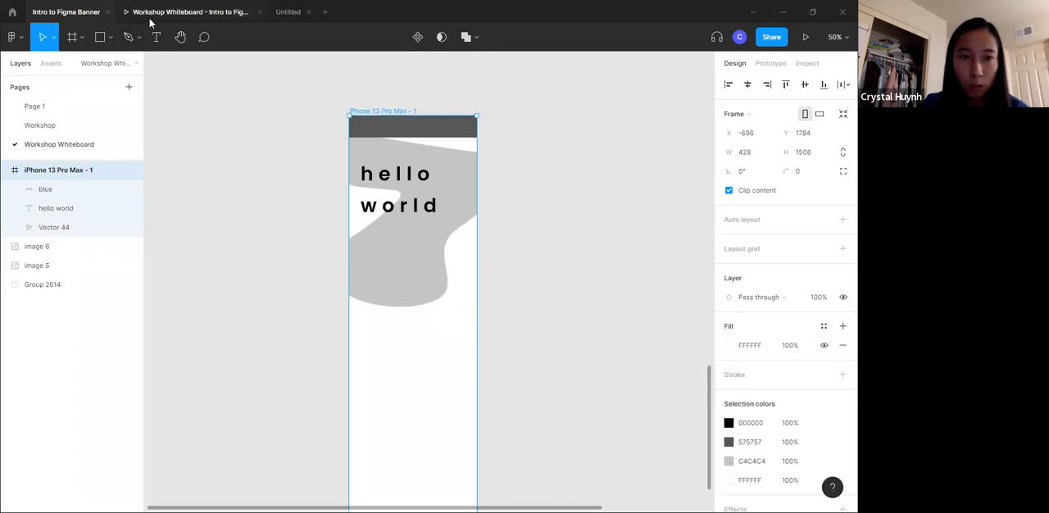
- Open the prototype preview and scroll the phone screen down and up to check how the dark header bar moves
{"action": "left_click", "coordinate": [155, 13]}
{"action": "scroll", "coordinate": [445, 257], "scroll_direction": "down", "scroll_amount": 3}
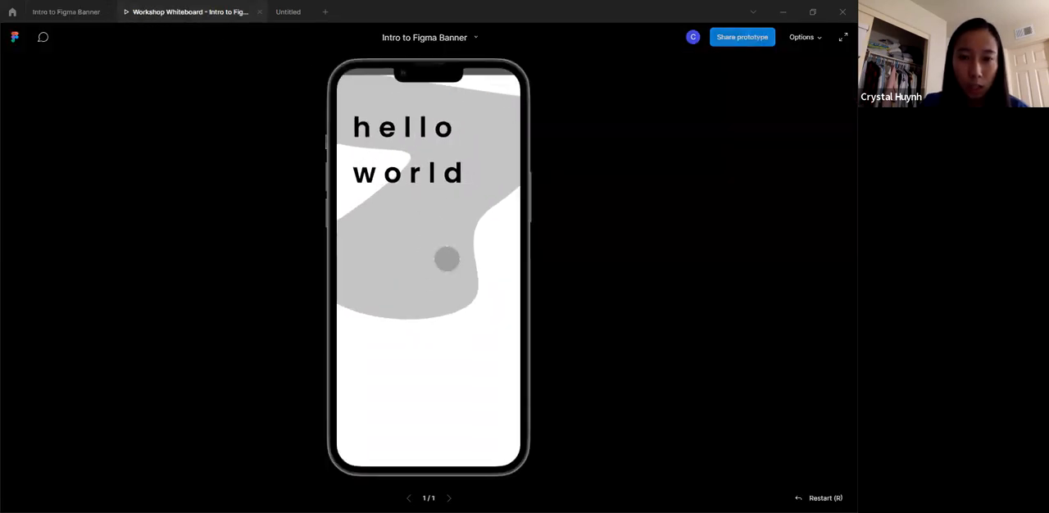
{"action": "left_click_drag", "start_coordinate": [450, 351], "coordinate": [459, 215]}
{"action": "mouse_move", "coordinate": [427, 139]}
{"action": "left_mouse_down"}
{"action": "mouse_move", "coordinate": [422, 122]}
{"action": "mouse_move", "coordinate": [425, 139]}
{"action": "left_mouse_up"}
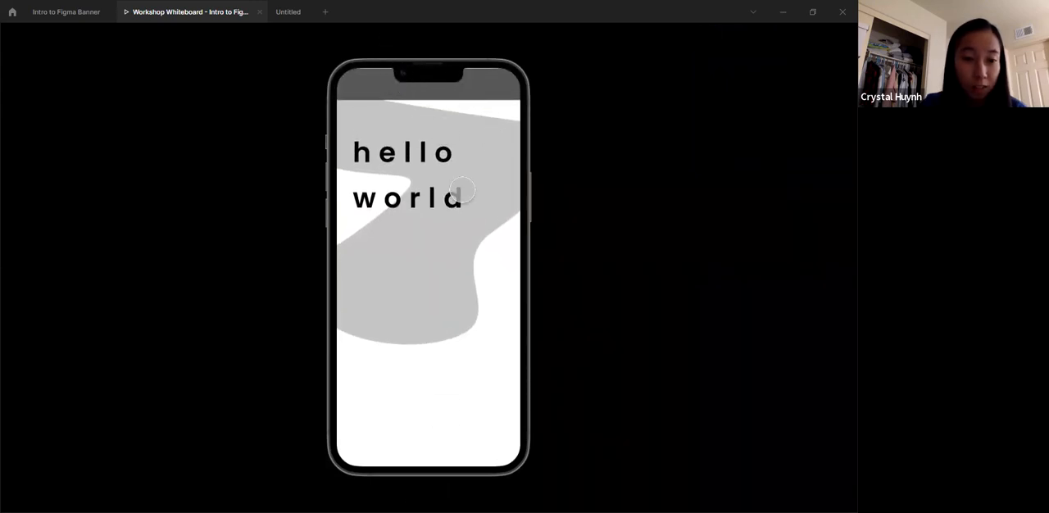
{"action": "scroll", "coordinate": [464, 271], "scroll_direction": "down", "scroll_amount": 3}
{"action": "left_click_drag", "start_coordinate": [466, 274], "coordinate": [473, 457]}
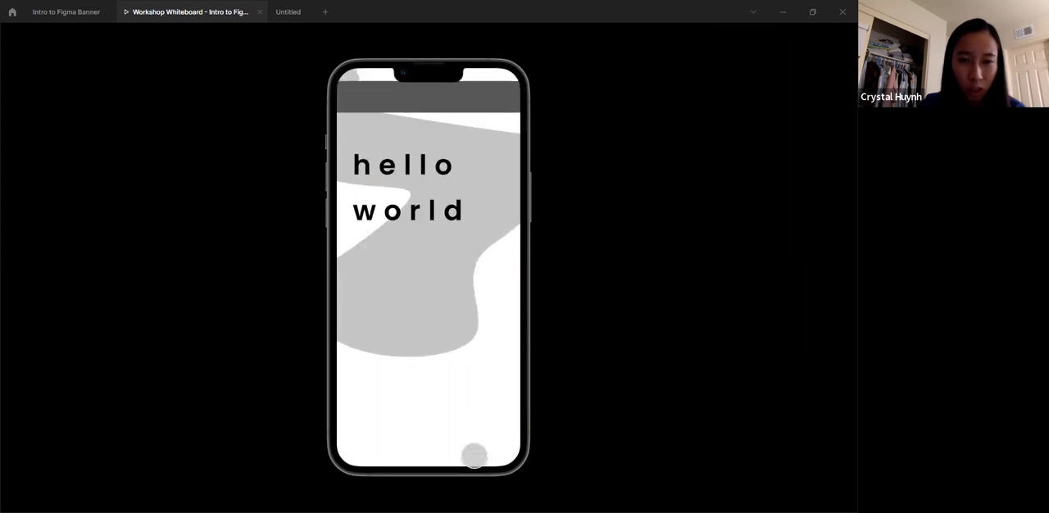
- Turn on Fix position when scrolling for the dark header bar and test the scrolling in the prototype preview
{"action": "left_click", "coordinate": [100, 11]}
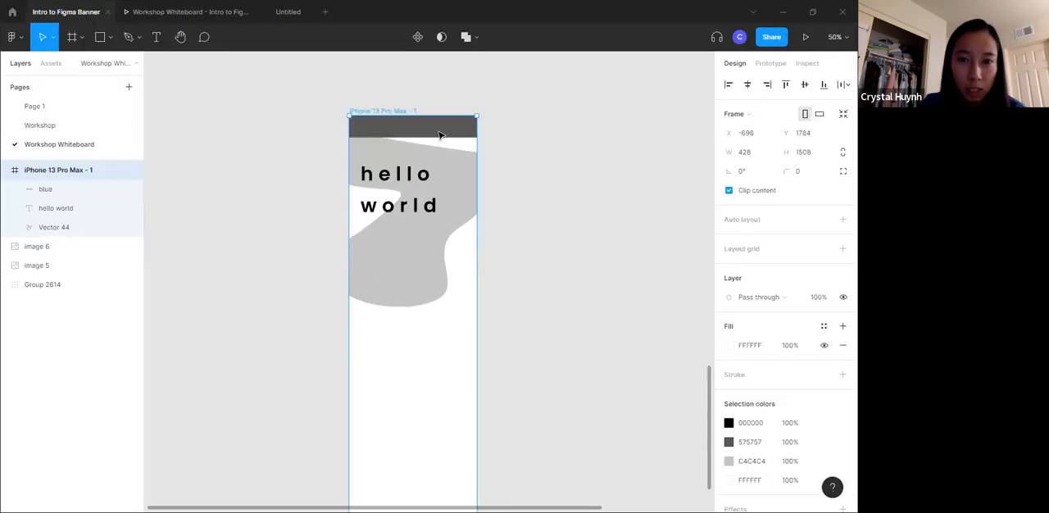
{"action": "left_click", "coordinate": [780, 250]}
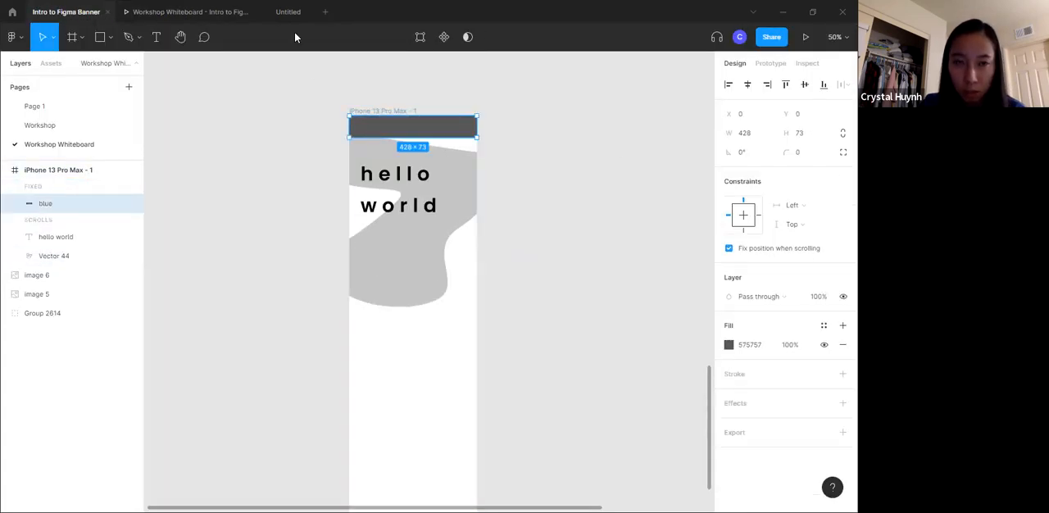
{"action": "left_click", "coordinate": [191, 13]}
{"action": "left_click_drag", "start_coordinate": [447, 360], "coordinate": [442, 153]}
{"action": "left_click_drag", "start_coordinate": [431, 78], "coordinate": [447, 455]}
{"action": "left_click_drag", "start_coordinate": [442, 315], "coordinate": [436, 461]}
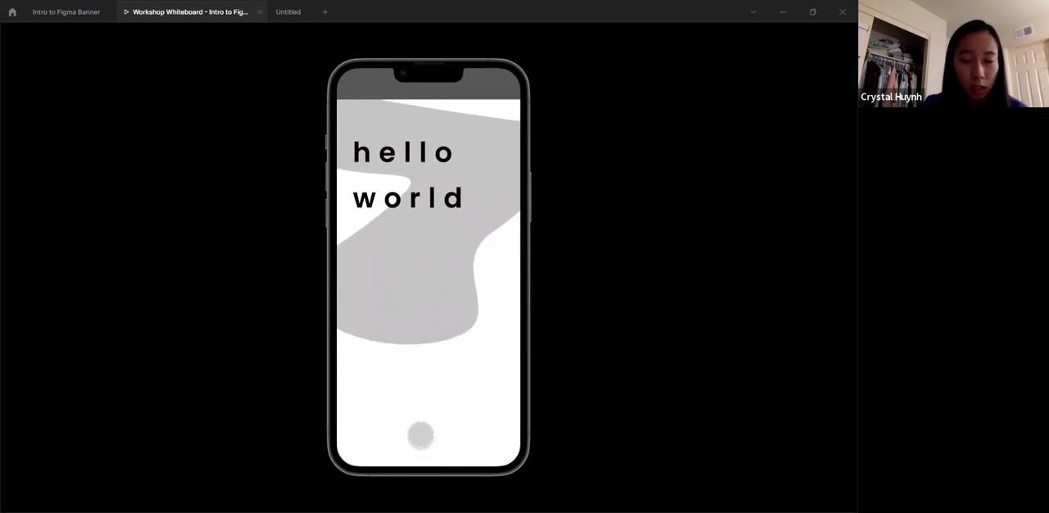
{"action": "left_click_drag", "start_coordinate": [417, 327], "coordinate": [507, 311]}
- Return to the design file and turn off Fix position when scrolling for the dark header bar
{"action": "left_click", "coordinate": [65, 11]}
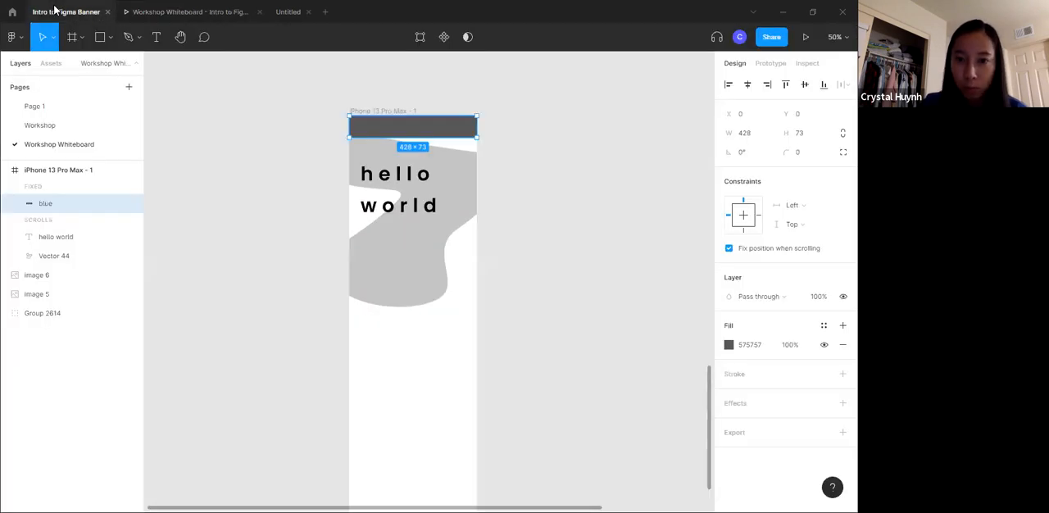
{"action": "left_click", "coordinate": [510, 187]}
{"action": "scroll", "coordinate": [361, 181], "scroll_direction": "up", "scroll_amount": 3}
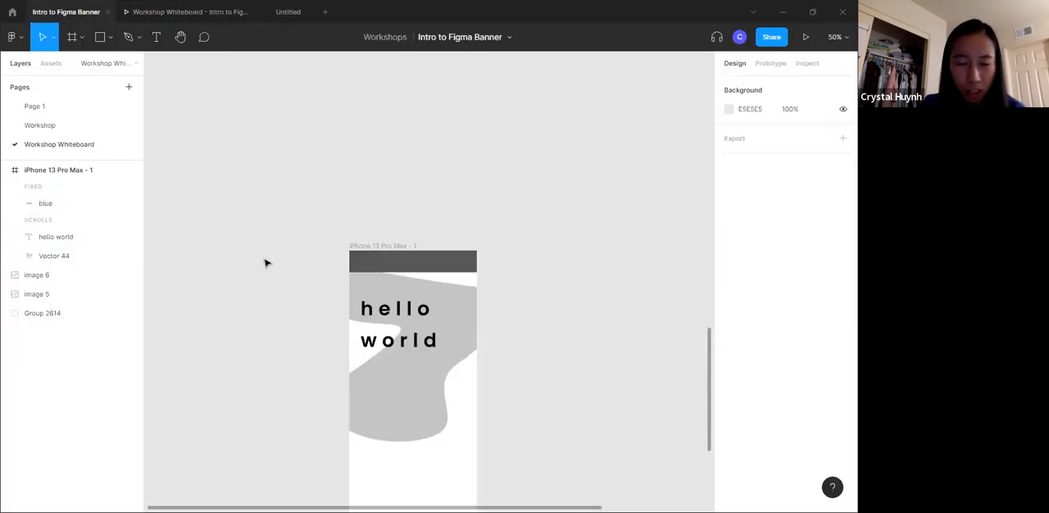
{"action": "left_click", "coordinate": [448, 252]}
{"action": "left_click", "coordinate": [728, 247]}
- Review the Tools and Features topics in the Table of Contents and return to the phone frame
{"action": "scroll", "coordinate": [304, 241], "scroll_direction": "up", "scroll_amount": 10}
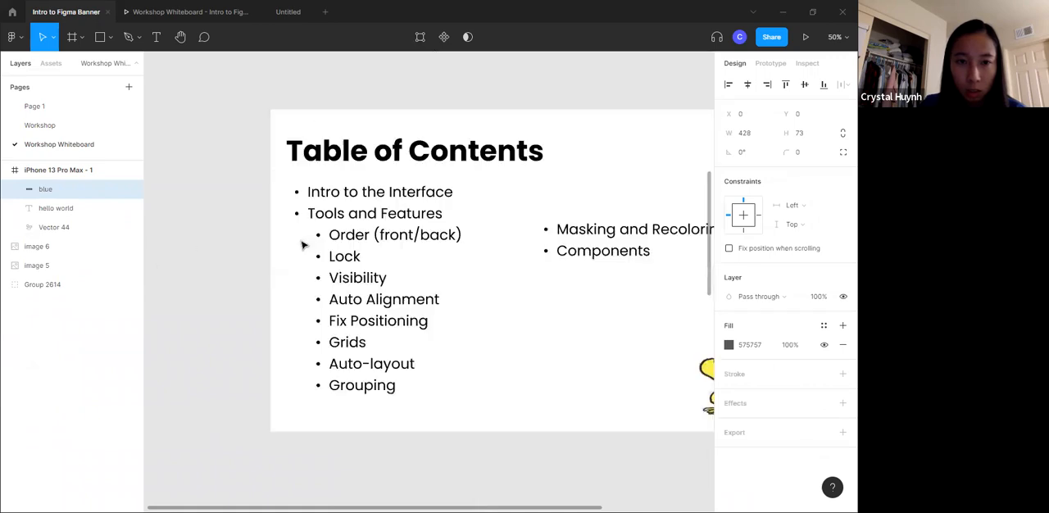
{"action": "scroll", "coordinate": [359, 262], "scroll_direction": "down", "scroll_amount": 1}
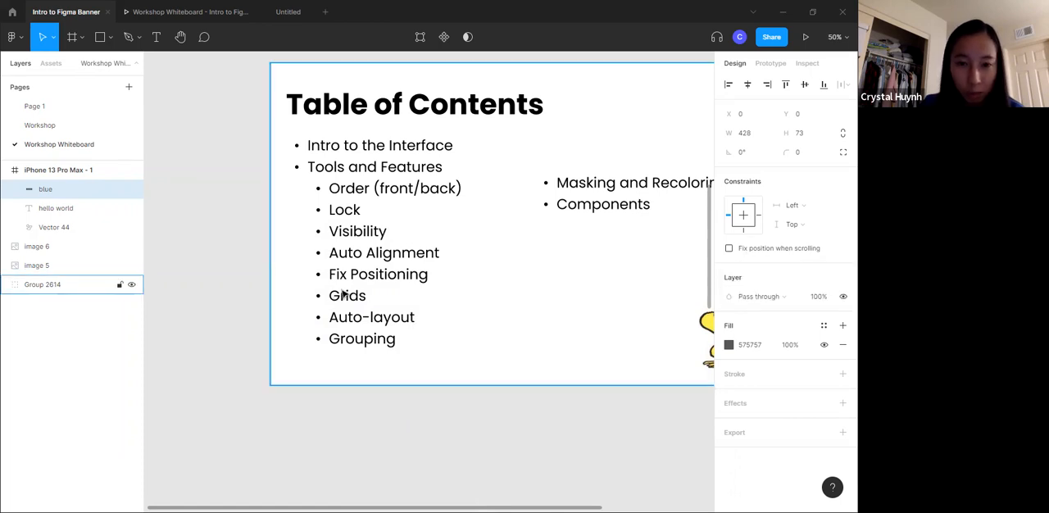
{"action": "scroll", "coordinate": [424, 365], "scroll_direction": "down", "scroll_amount": 10}
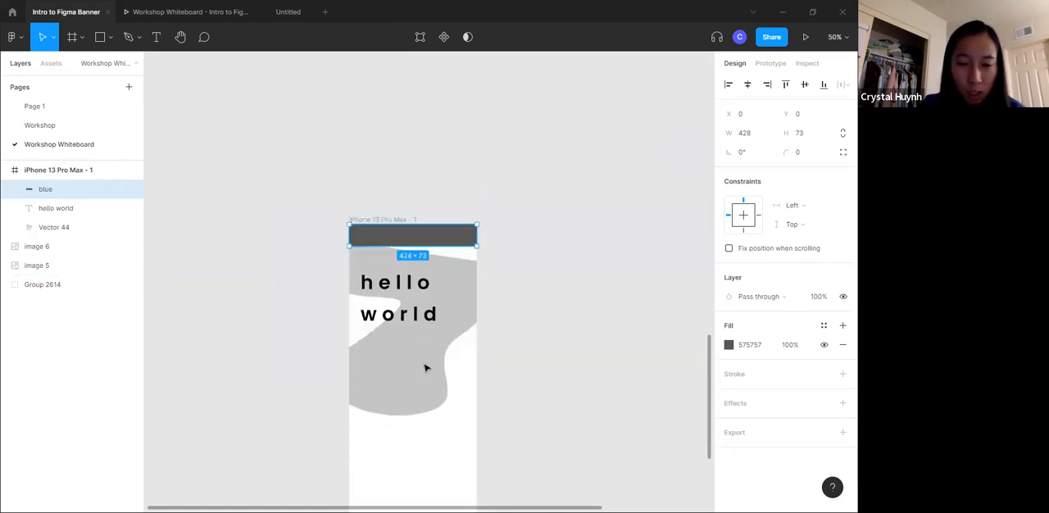
{"action": "left_click", "coordinate": [557, 279]}
{"action": "scroll", "coordinate": [421, 197], "scroll_direction": "up", "scroll_amount": 1}
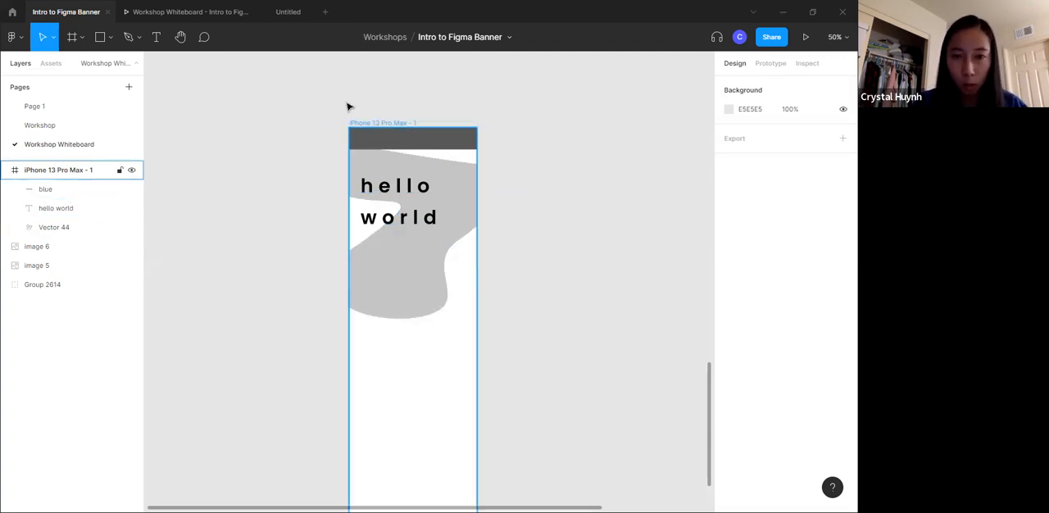
- Add a layout grid to the iPhone 13 Pro Max - 1 frame and change its type to Columns
{"action": "left_click", "coordinate": [376, 123]}
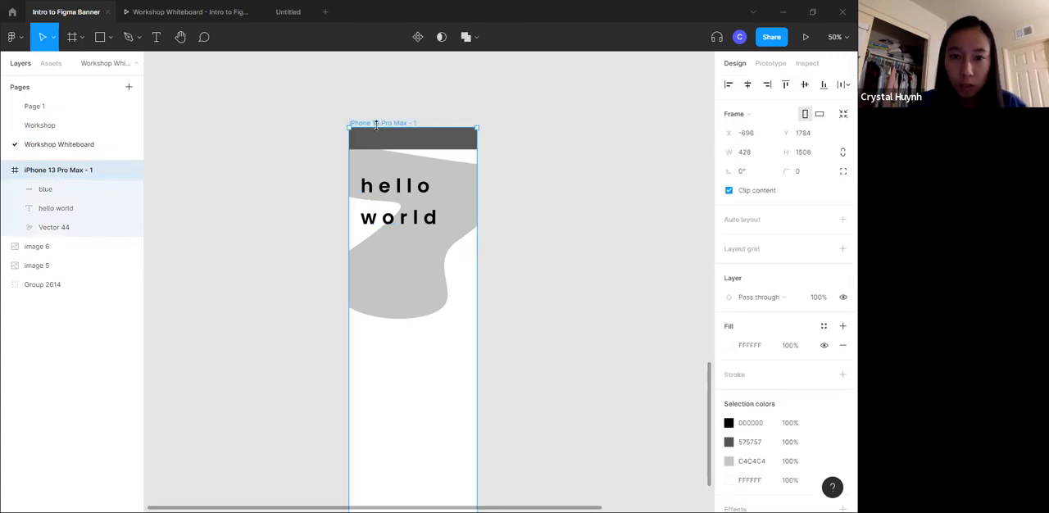
{"action": "left_click", "coordinate": [759, 253]}
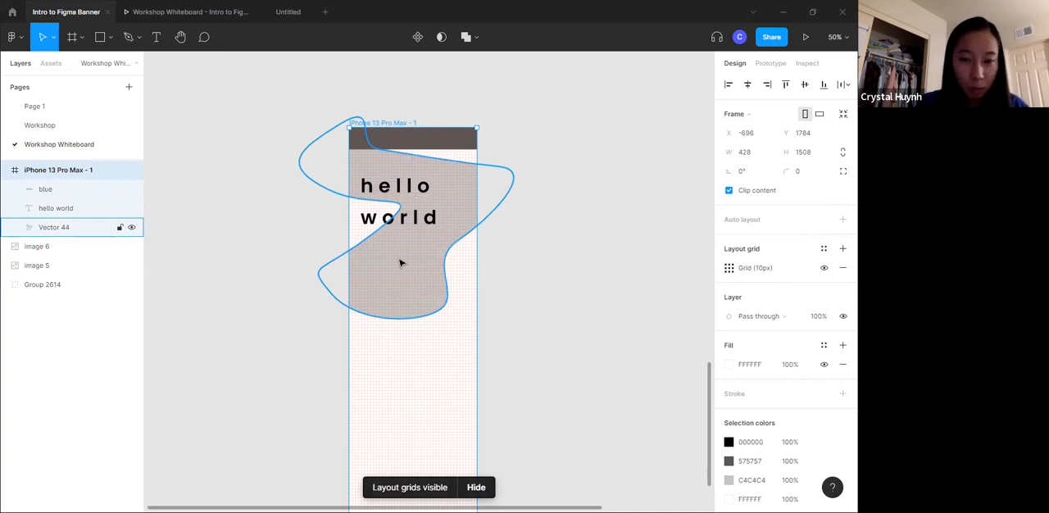
{"action": "left_click", "coordinate": [729, 268]}
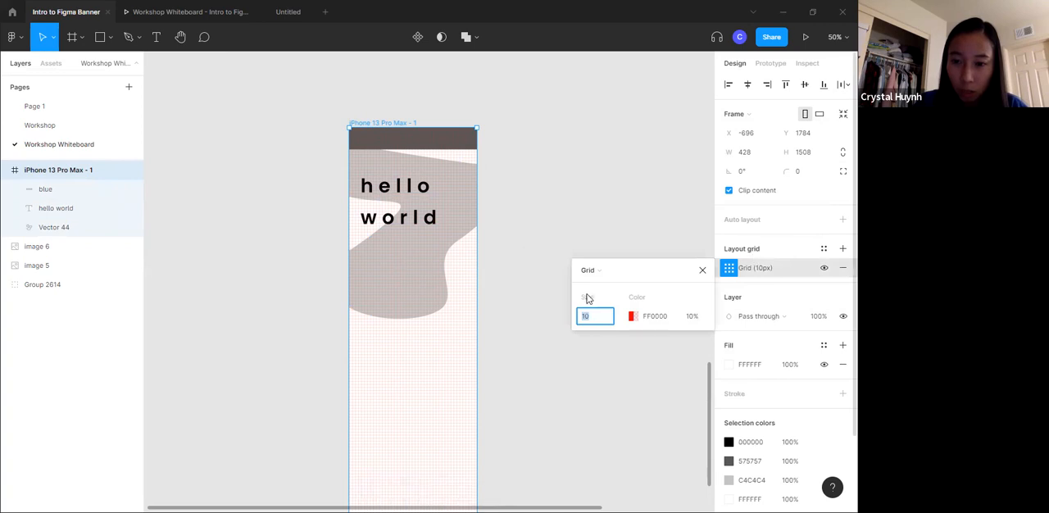
{"action": "left_click", "coordinate": [602, 270]}
{"action": "left_click", "coordinate": [608, 289]}
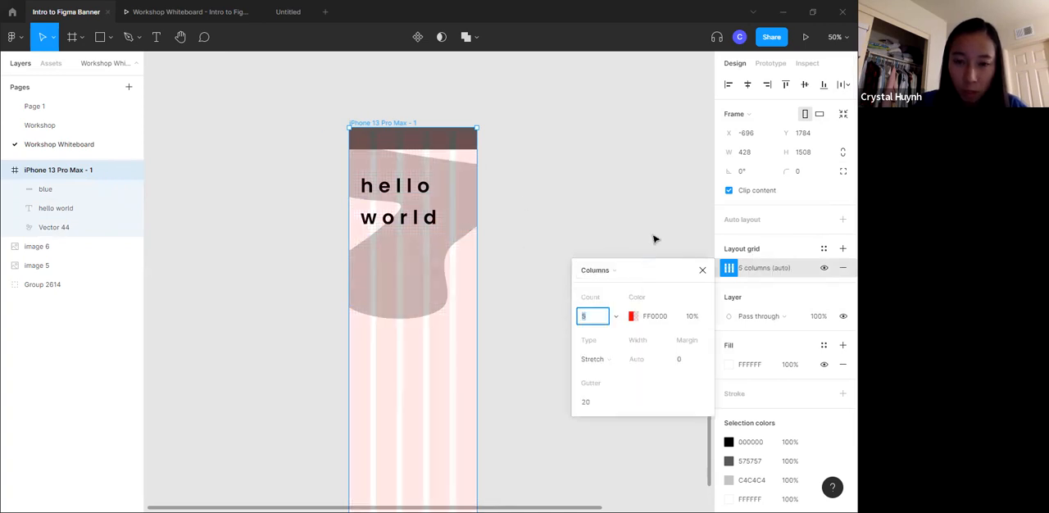
- Switch the frame's layout grid to Rows and back to Columns
{"action": "left_click", "coordinate": [596, 270]}
{"action": "left_click", "coordinate": [605, 286]}
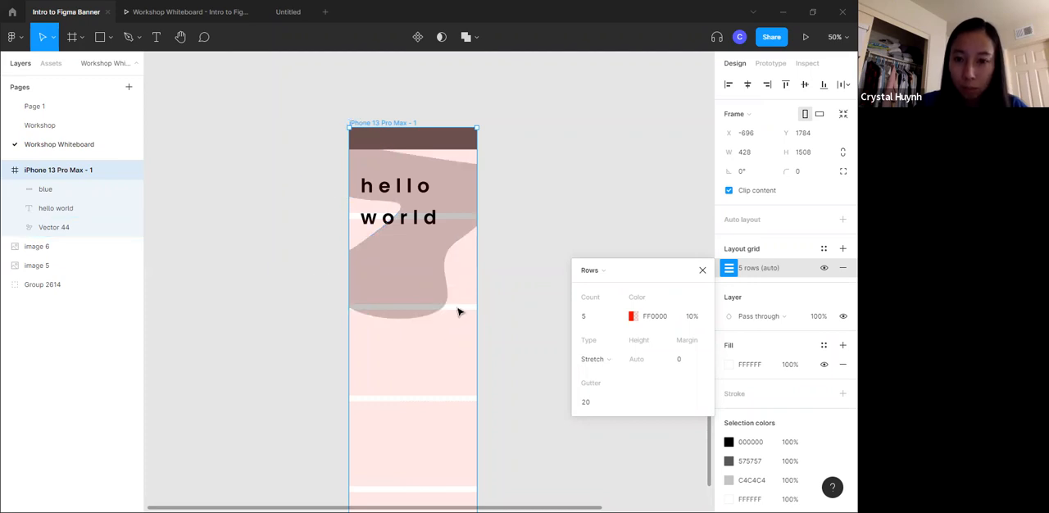
{"action": "left_click", "coordinate": [595, 276]}
{"action": "left_click", "coordinate": [609, 256]}
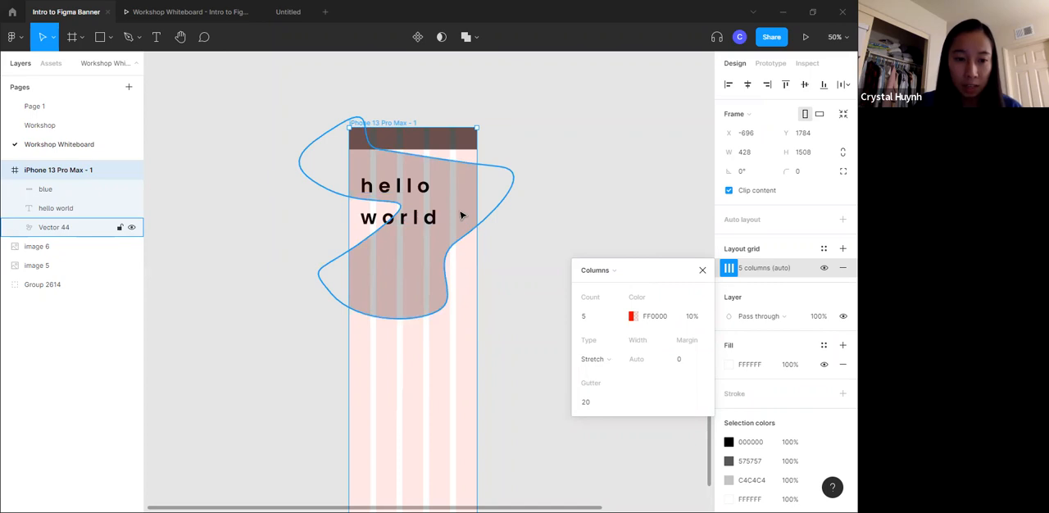
- Check the phone screen in the prototype preview and remove the column layout grid from the frame
{"action": "left_click", "coordinate": [176, 12]}
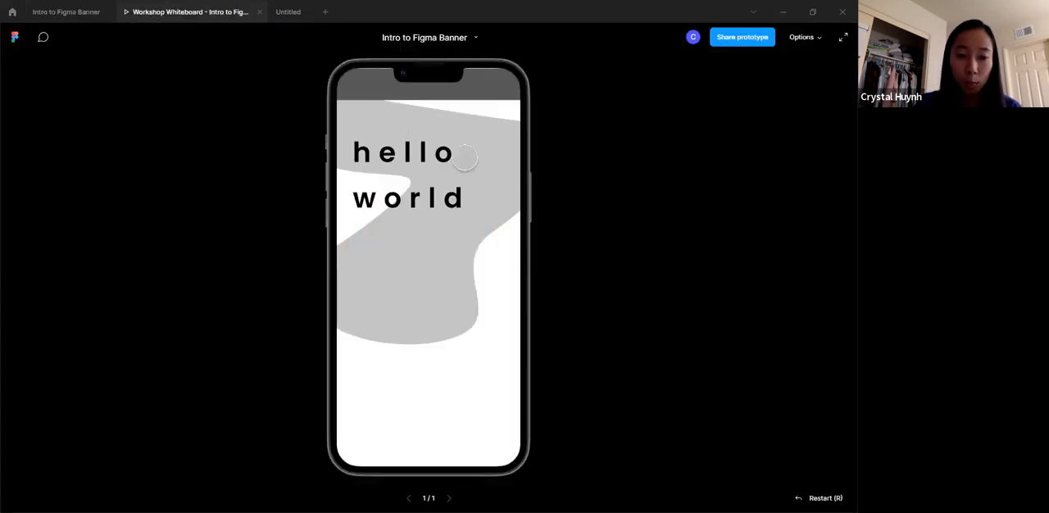
{"action": "left_click", "coordinate": [68, 12]}
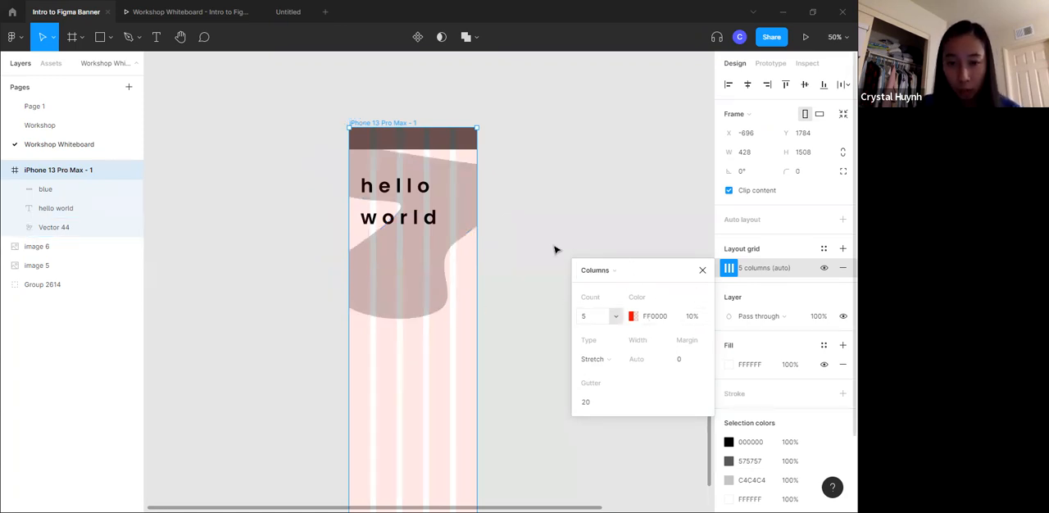
{"action": "left_click", "coordinate": [702, 271]}
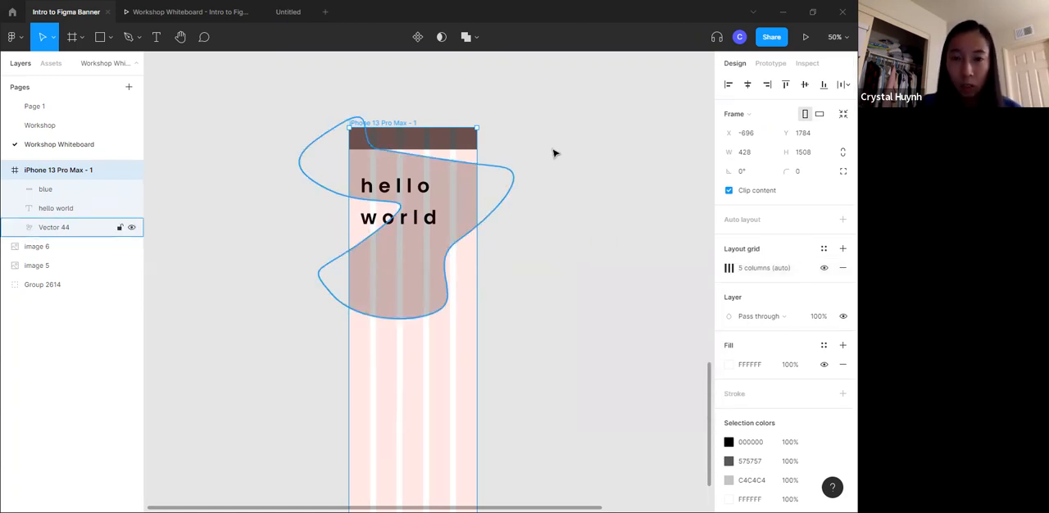
{"action": "left_click", "coordinate": [842, 268]}
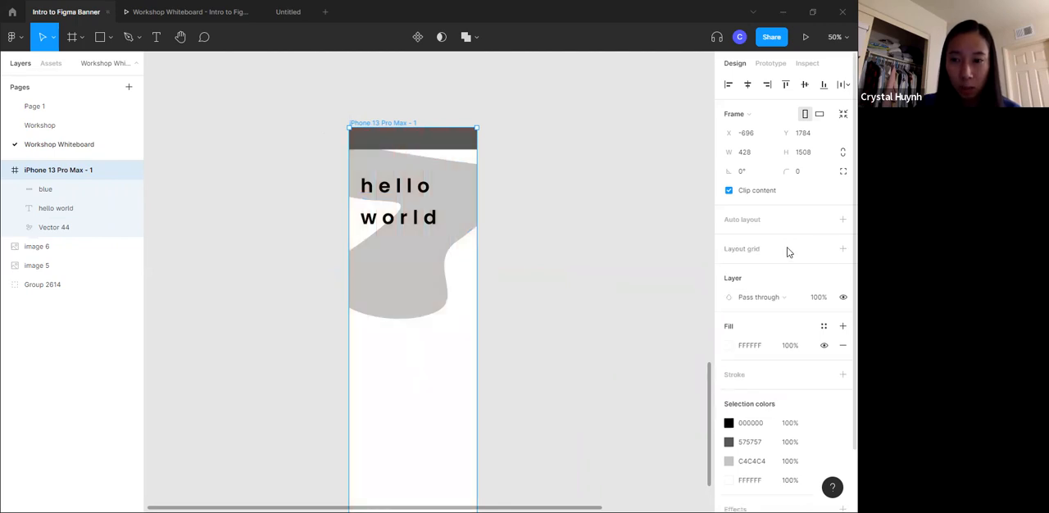
{"action": "left_click", "coordinate": [422, 104]}
{"action": "left_click", "coordinate": [375, 124]}
{"action": "left_click", "coordinate": [440, 244]}
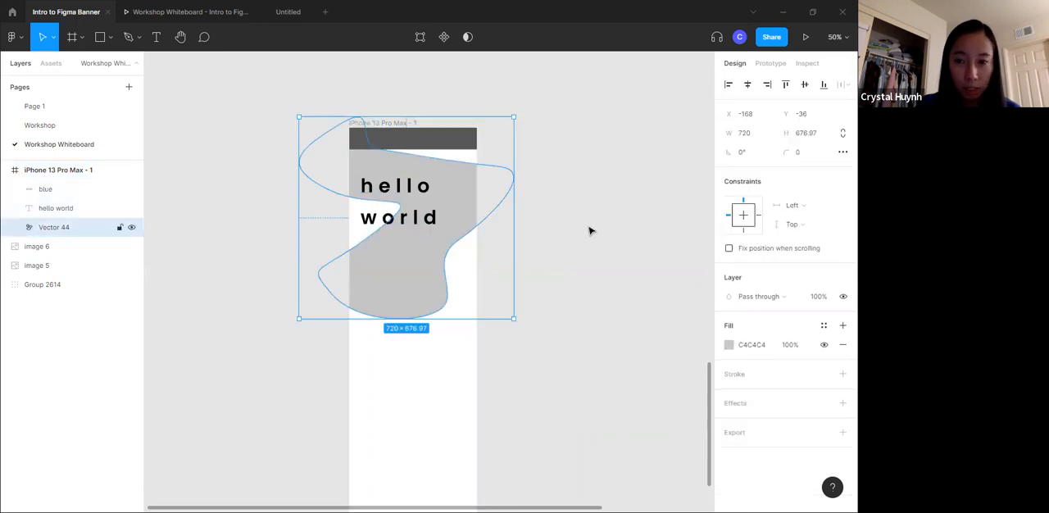
{"action": "left_click", "coordinate": [428, 202]}
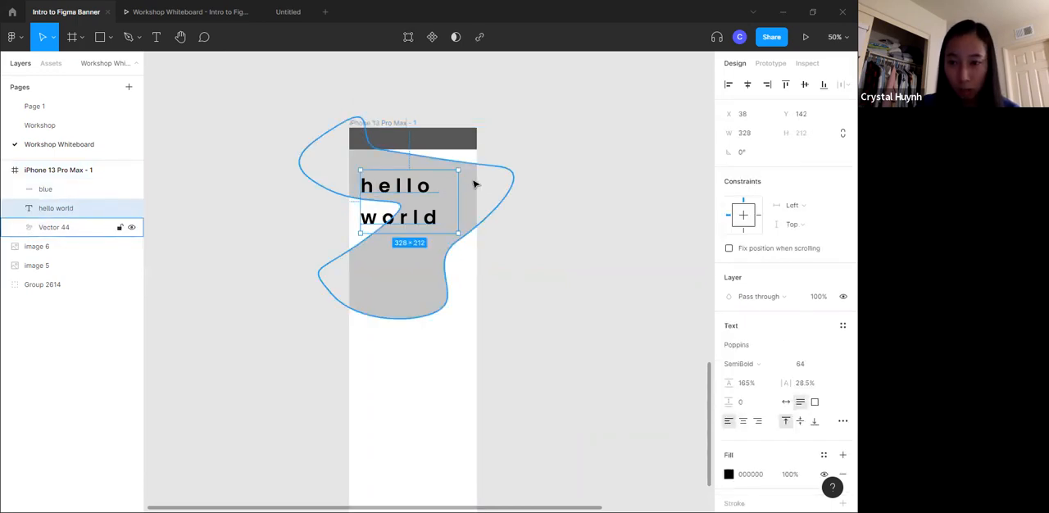
{"action": "left_click", "coordinate": [473, 182]}
- Add a layout grid to the iPhone 13 Pro Max - 1 frame and change its type to Columns
{"action": "left_click", "coordinate": [385, 124]}
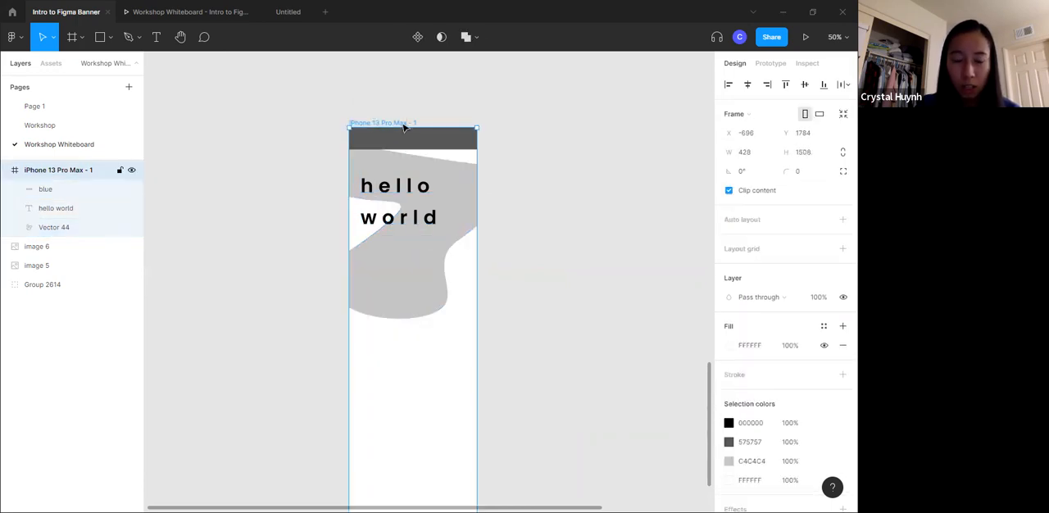
{"action": "left_click", "coordinate": [742, 249]}
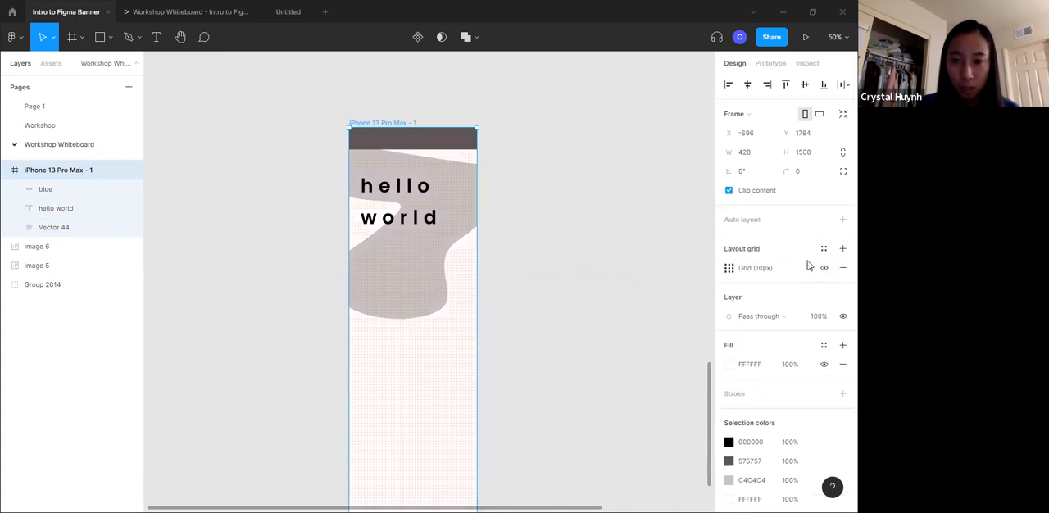
{"action": "left_click", "coordinate": [729, 267]}
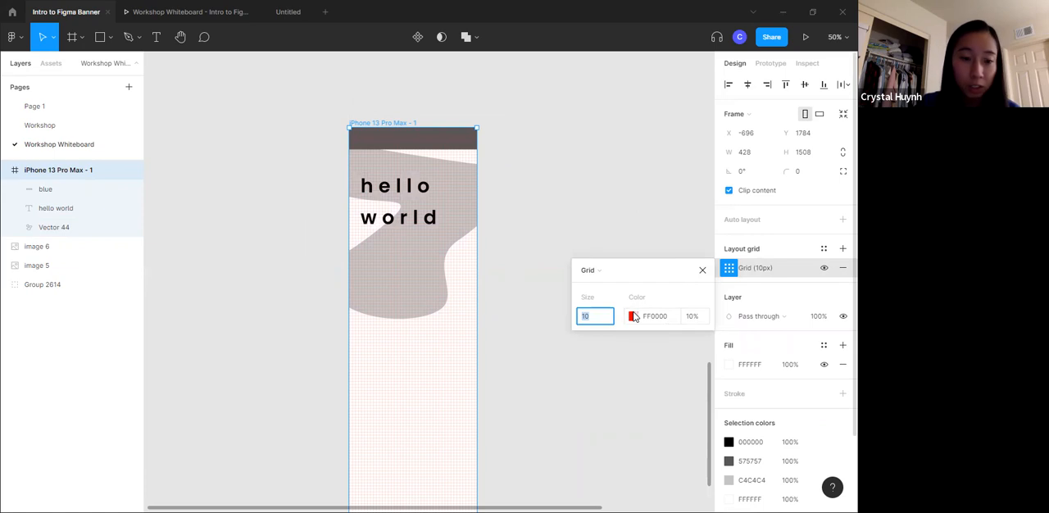
{"action": "left_click", "coordinate": [704, 269]}
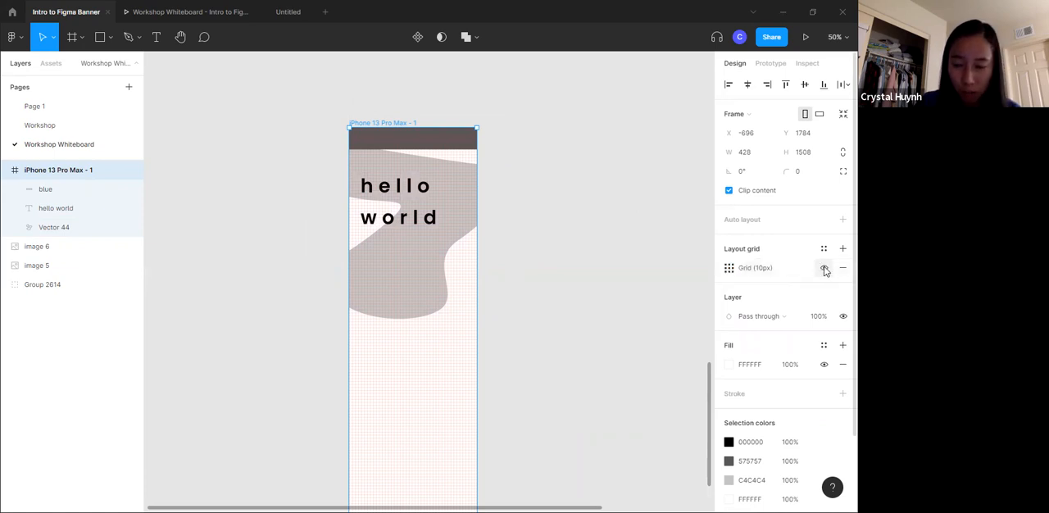
{"action": "left_click", "coordinate": [728, 267]}
{"action": "left_click", "coordinate": [604, 270]}
{"action": "left_click", "coordinate": [610, 284]}
{"action": "left_click", "coordinate": [629, 243]}
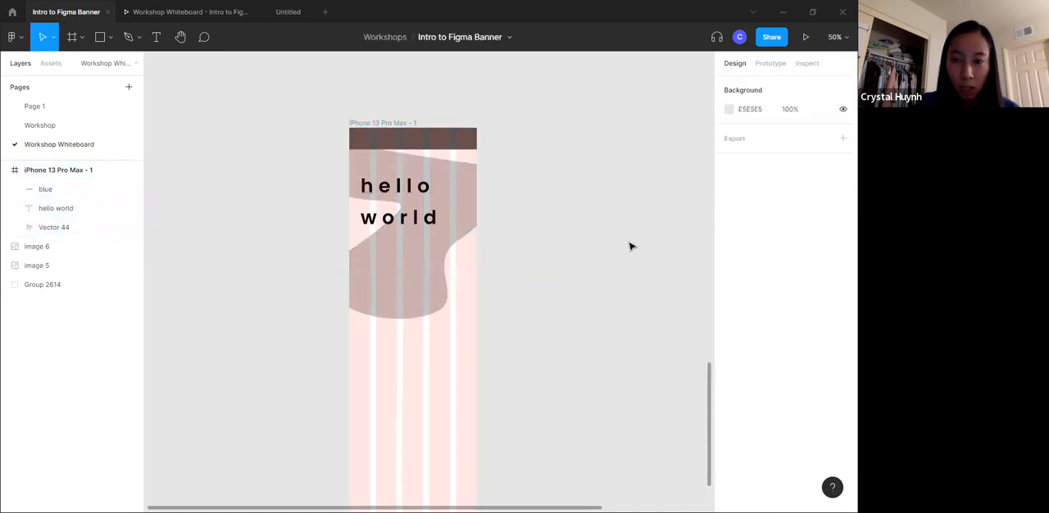
- Toggle the visibility of the phone frame's 5-column layout grid and leave it hidden
{"action": "left_click", "coordinate": [378, 126]}
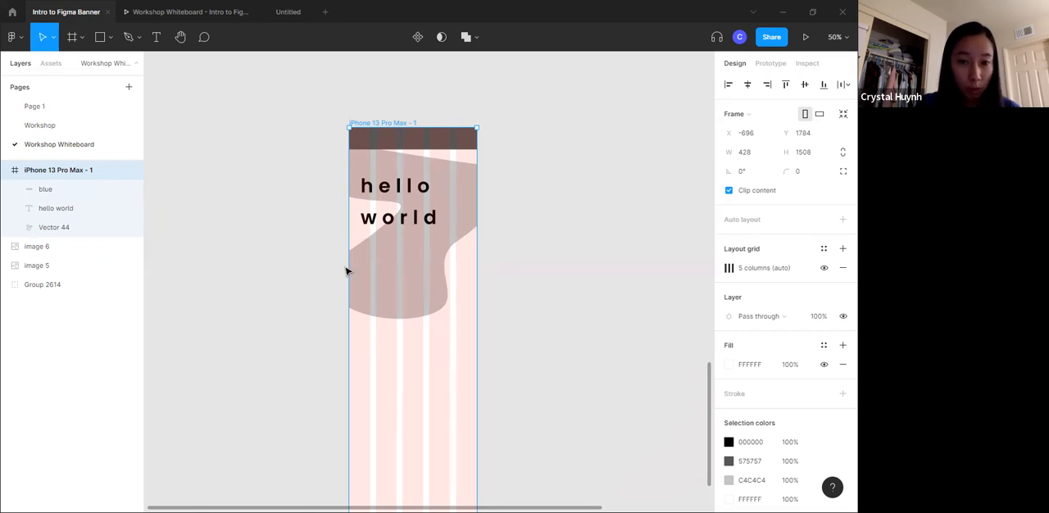
{"action": "left_click", "coordinate": [824, 269]}
{"action": "left_click", "coordinate": [824, 269]}
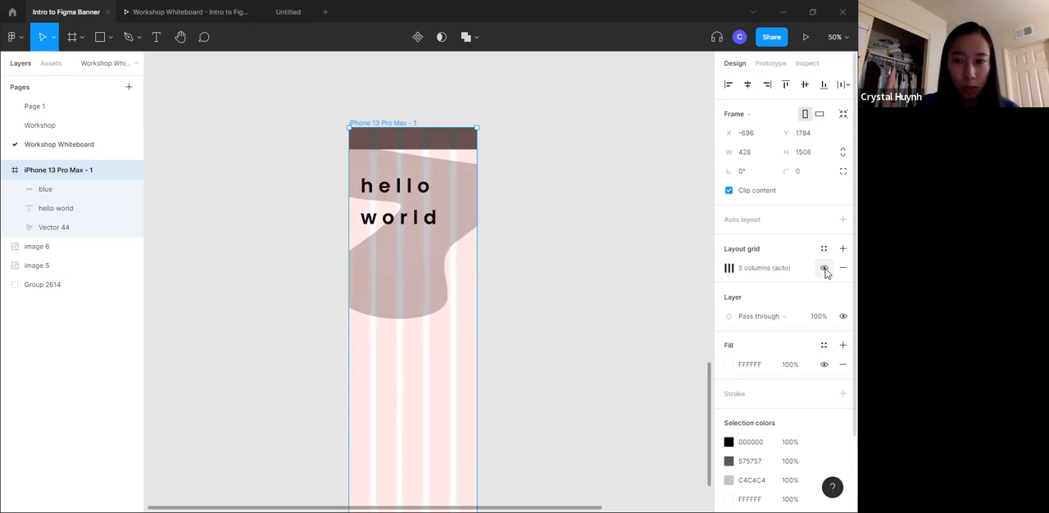
{"action": "left_click", "coordinate": [824, 269]}
{"action": "left_click", "coordinate": [683, 262]}
- Check the topic that follows Grids in the Table of Contents and return to the phone frame
{"action": "scroll", "coordinate": [590, 291], "scroll_direction": "up", "scroll_amount": 10}
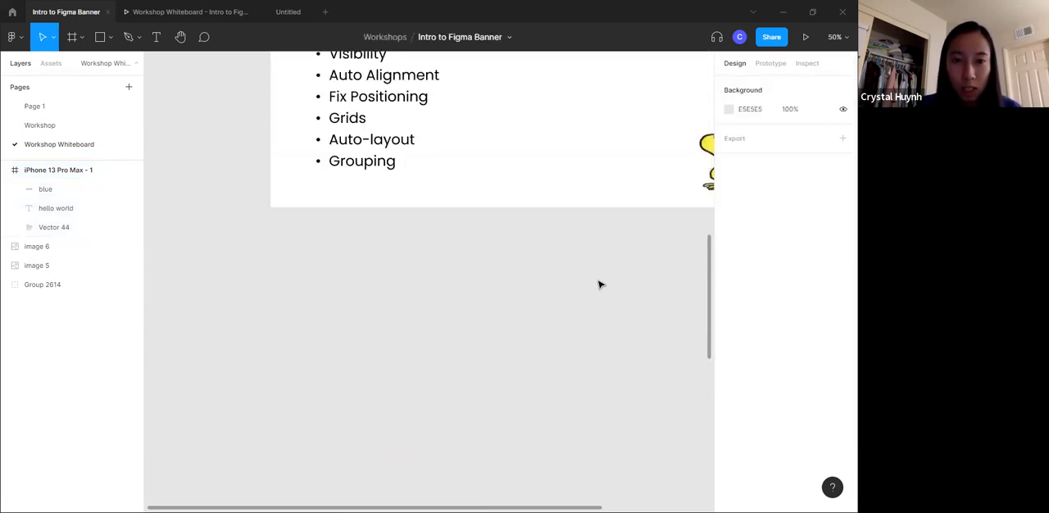
{"action": "scroll", "coordinate": [597, 282], "scroll_direction": "up", "scroll_amount": 4}
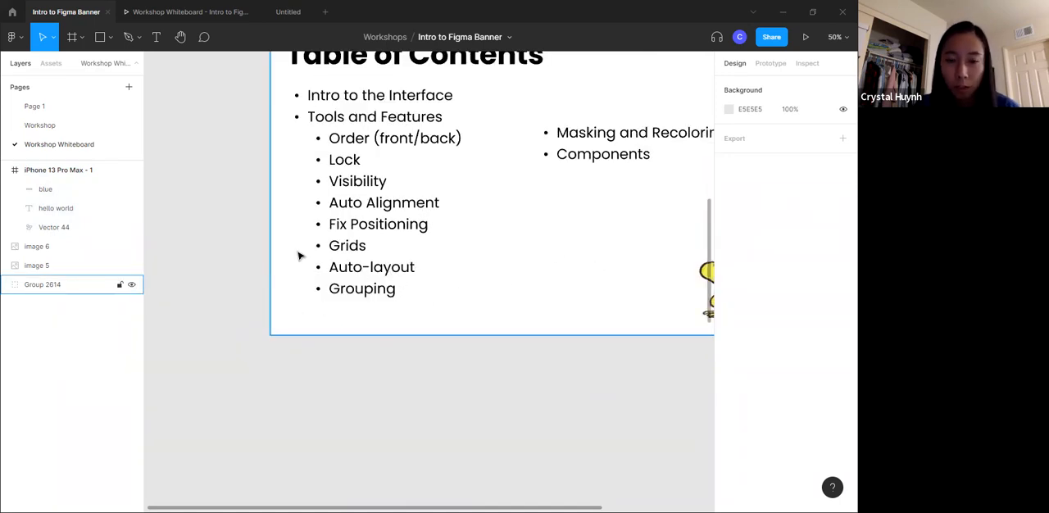
{"action": "scroll", "coordinate": [273, 356], "scroll_direction": "down", "scroll_amount": 15}
{"action": "scroll", "coordinate": [488, 306], "scroll_direction": "up", "scroll_amount": 5}
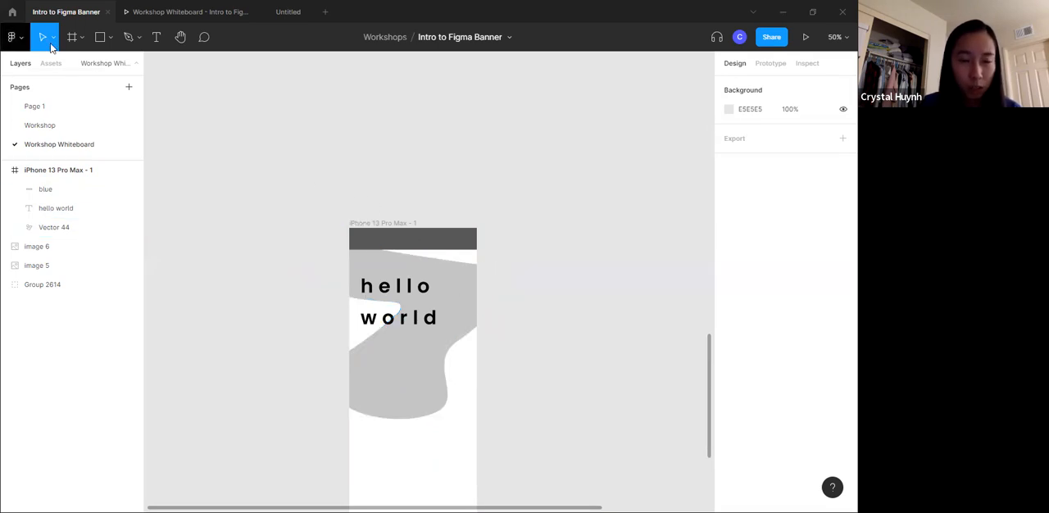
- Draw a 240 × 272 rectangle beside the phone frame and place a copy of it to its right
{"action": "left_click", "coordinate": [100, 37]}
{"action": "mouse_move", "coordinate": [414, 98]}
{"action": "left_mouse_down"}
{"action": "mouse_move", "coordinate": [487, 181]}
{"action": "mouse_move", "coordinate": [844, 205]}
{"action": "mouse_move", "coordinate": [350, 512]}
{"action": "mouse_move", "coordinate": [402, 253]}
{"action": "mouse_move", "coordinate": [417, 276]}
{"action": "left_mouse_up"}
{"action": "key", "text": "shift+0"}
{"action": "left_click_drag", "start_coordinate": [335, 209], "coordinate": [310, 221]}
{"action": "key", "text": "ctrl+c"}
{"action": "key", "text": "ctrl+v"}
{"action": "left_click_drag", "start_coordinate": [310, 183], "coordinate": [461, 183]}
- Fill the first rectangle with red (FF0000)
{"action": "left_click", "coordinate": [246, 215]}
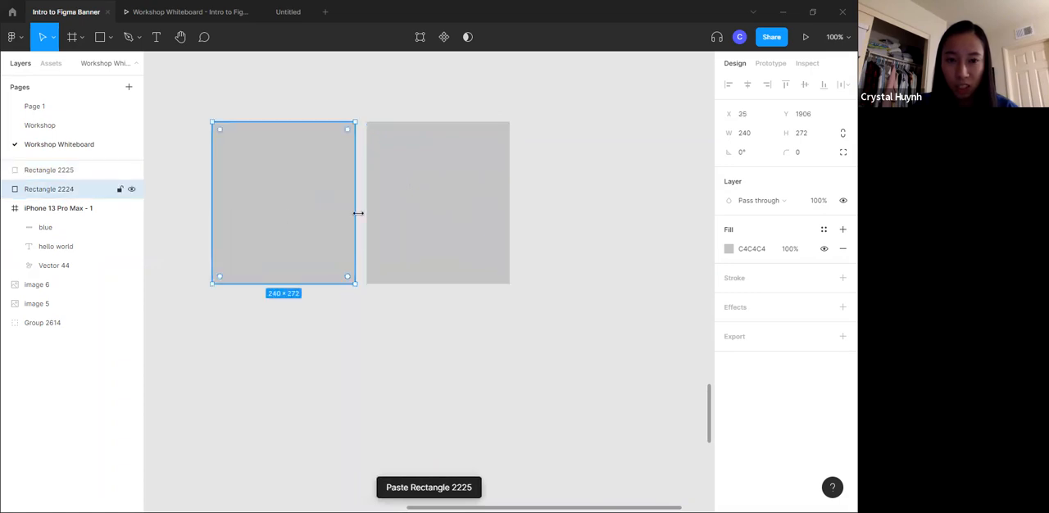
{"action": "left_click", "coordinate": [741, 254]}
{"action": "left_click", "coordinate": [728, 250]}
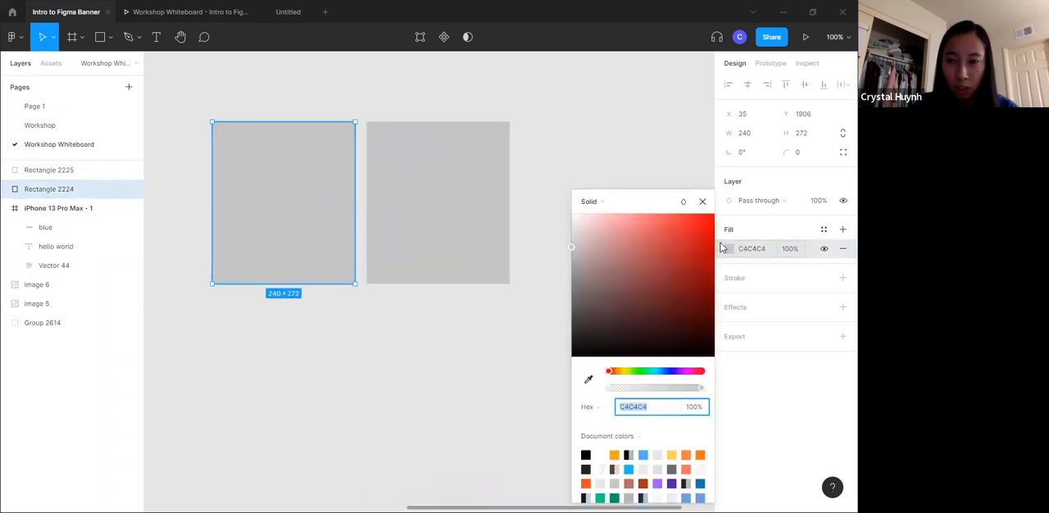
{"action": "left_click_drag", "start_coordinate": [706, 226], "coordinate": [725, 220]}
- Fill the second rectangle with yellow (FAFF00)
{"action": "left_click", "coordinate": [485, 211]}
{"action": "left_click", "coordinate": [728, 249]}
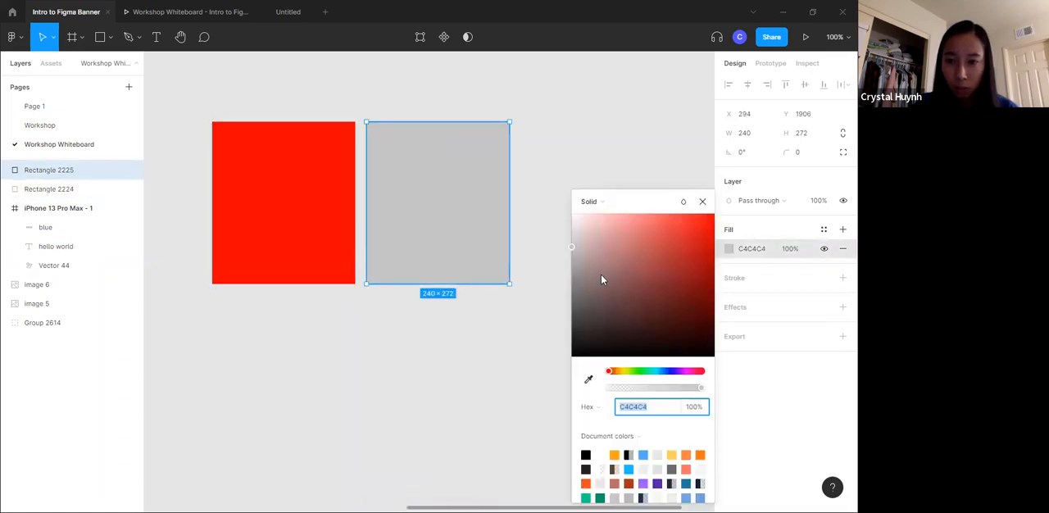
{"action": "left_click", "coordinate": [624, 371]}
{"action": "left_click_drag", "start_coordinate": [637, 249], "coordinate": [721, 216]}
{"action": "left_click", "coordinate": [521, 176]}
- Copy the yellow rectangle, place the copy to its right and fill it with green (05FF00)
{"action": "left_click", "coordinate": [465, 203]}
{"action": "key", "text": "ctrl+c"}
{"action": "key", "text": "ctrl+v"}
{"action": "left_click_drag", "start_coordinate": [464, 205], "coordinate": [621, 206]}
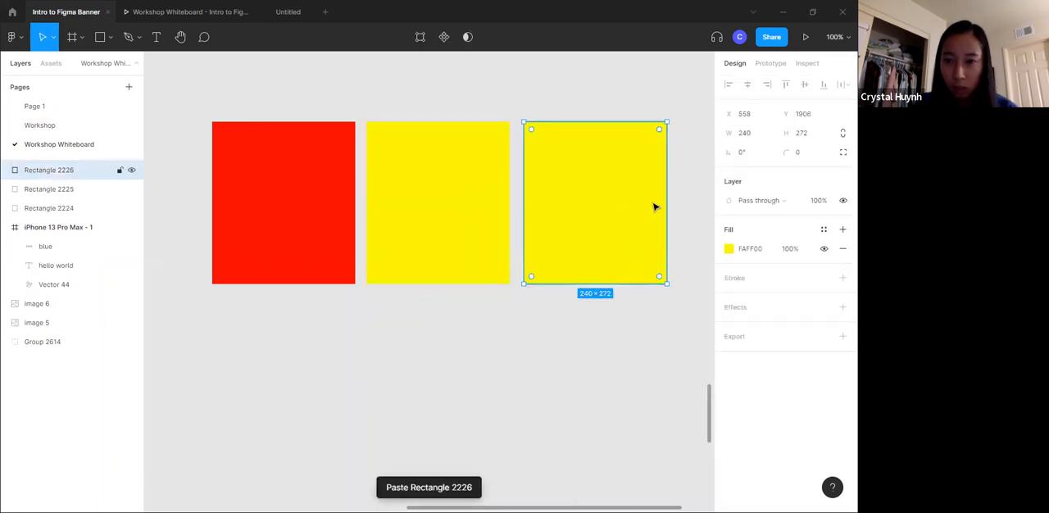
{"action": "left_click", "coordinate": [728, 249]}
{"action": "left_click", "coordinate": [641, 372]}
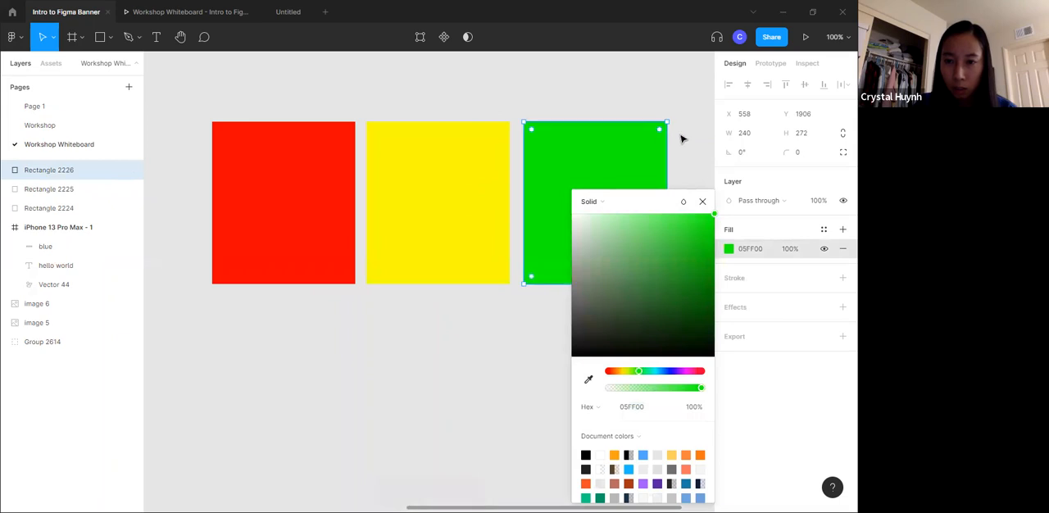
{"action": "left_click", "coordinate": [681, 139]}
- Copy the green rectangle, fill the copy with blue (0038FF) and align it at the end of the row
{"action": "left_click", "coordinate": [586, 202]}
{"action": "key", "text": "ctrl+c"}
{"action": "key", "text": "ctrl+v"}
{"action": "mouse_move", "coordinate": [581, 208]}
{"action": "left_mouse_down"}
{"action": "mouse_move", "coordinate": [730, 203]}
{"action": "mouse_move", "coordinate": [597, 211]}
{"action": "left_mouse_up"}
{"action": "left_click", "coordinate": [729, 248]}
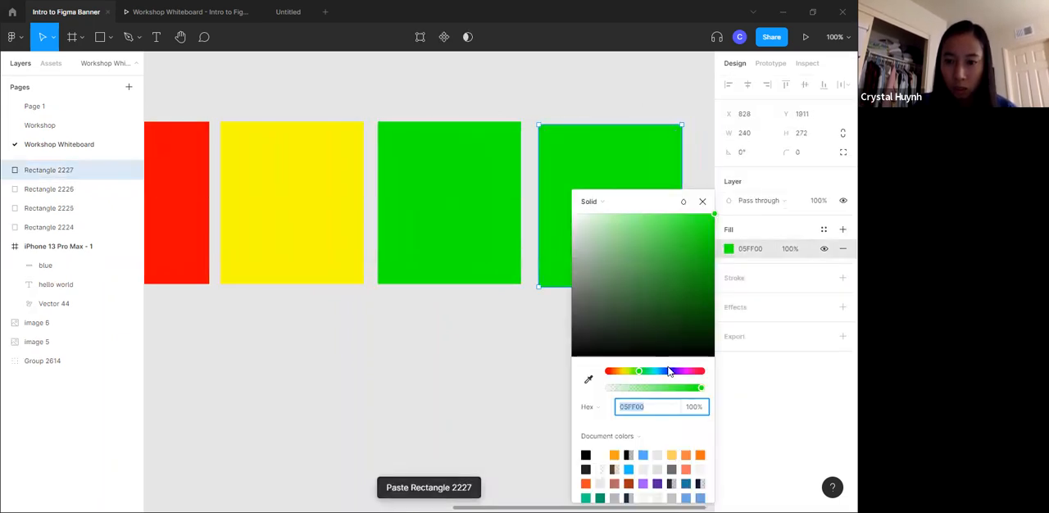
{"action": "left_click", "coordinate": [666, 371]}
{"action": "left_click", "coordinate": [645, 81]}
{"action": "left_click_drag", "start_coordinate": [606, 206], "coordinate": [601, 203]}
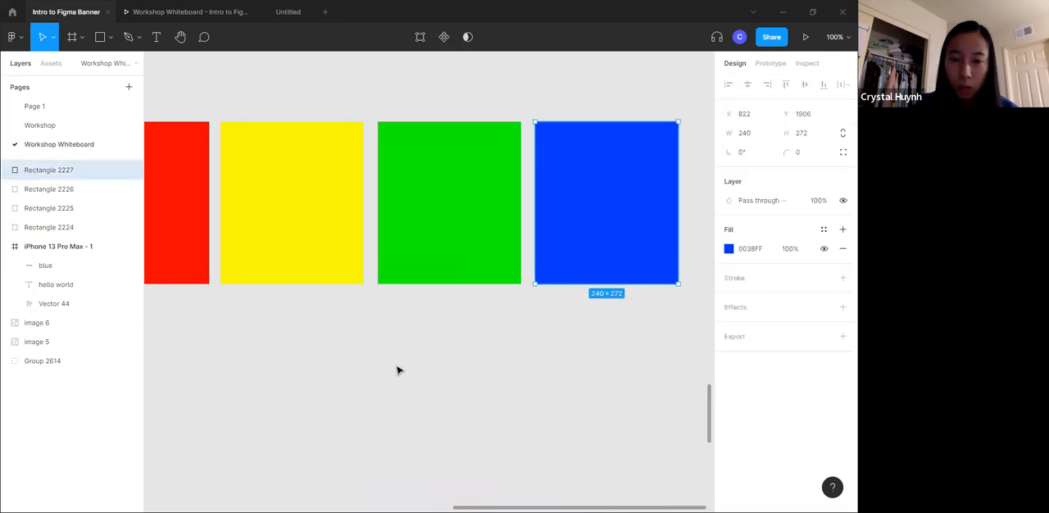
- Reposition the yellow rectangle so that its gap to the red rectangle is 22
{"action": "scroll", "coordinate": [407, 332], "scroll_direction": "left", "scroll_amount": 3}
{"action": "scroll", "coordinate": [404, 333], "scroll_direction": "right", "scroll_amount": 1}
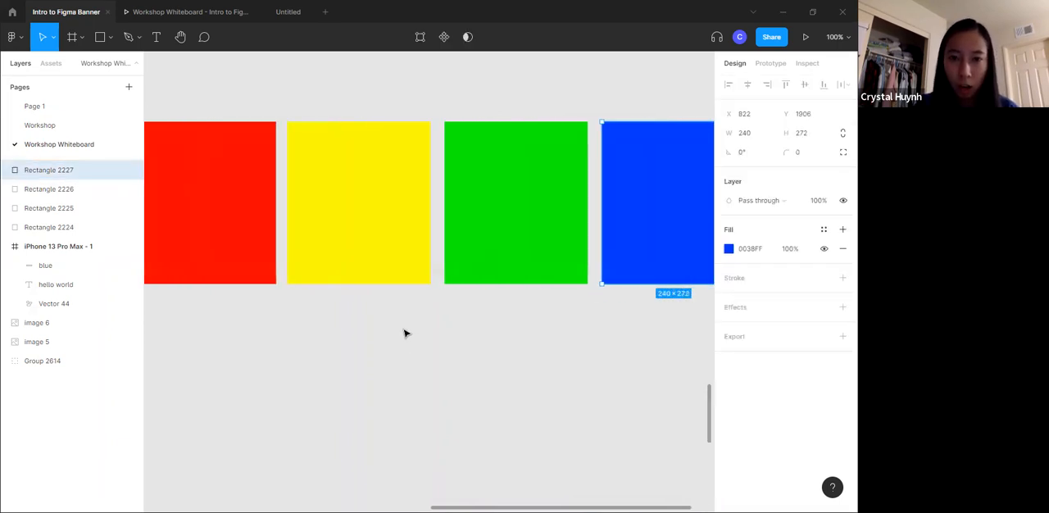
{"action": "right_click", "coordinate": [404, 333]}
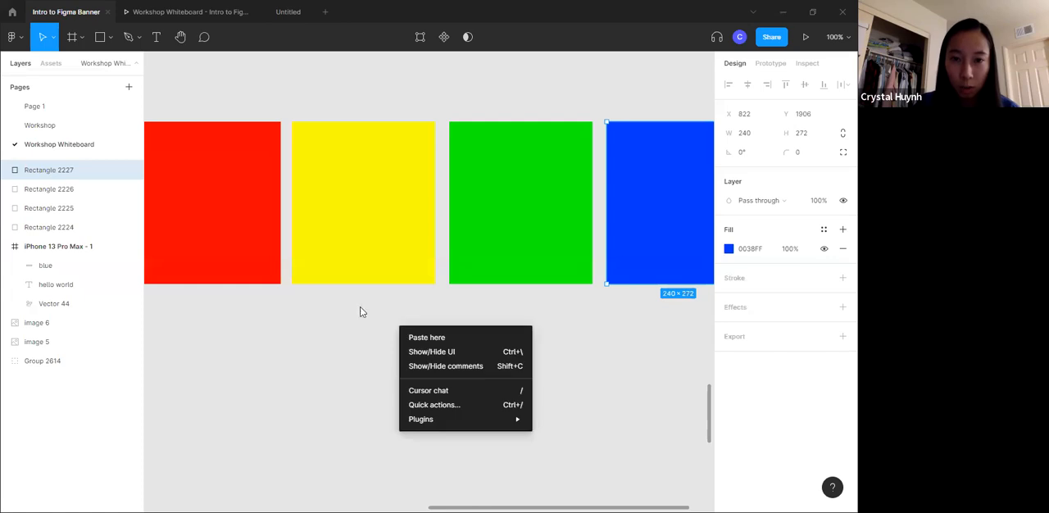
{"action": "left_click", "coordinate": [257, 287]}
{"action": "left_click_drag", "start_coordinate": [360, 231], "coordinate": [367, 233]}
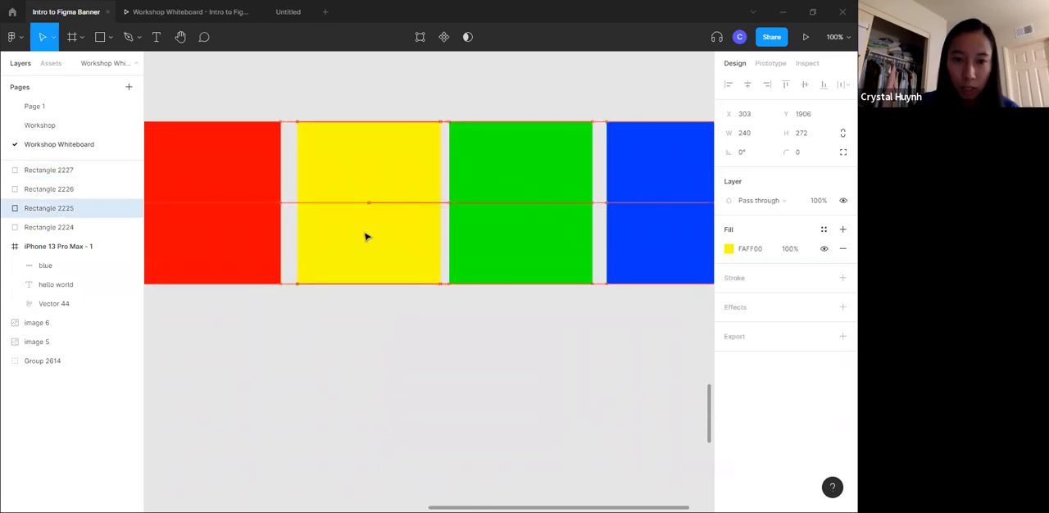
{"action": "left_click", "coordinate": [349, 328]}
{"action": "left_click", "coordinate": [254, 252]}
{"action": "left_click", "coordinate": [332, 244], "text": "shift"}
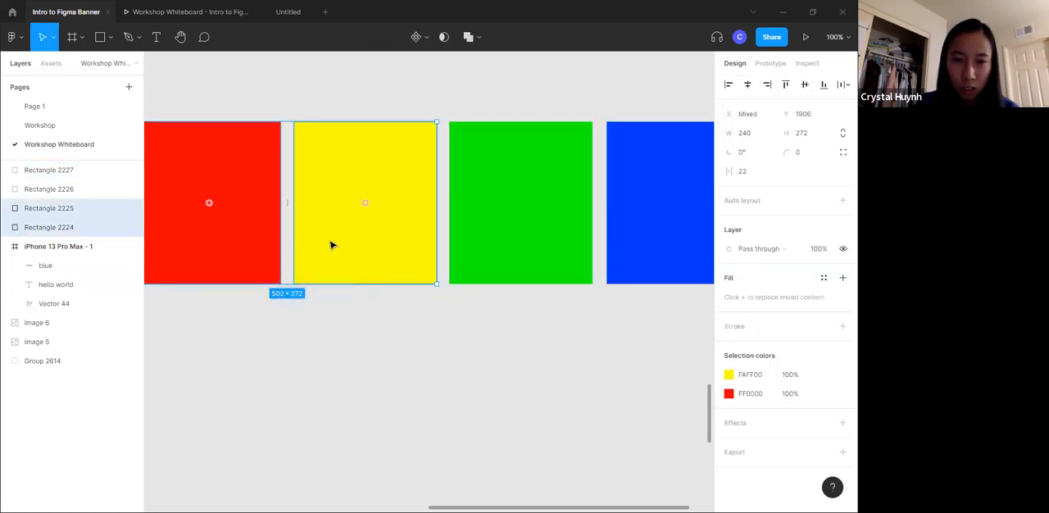
- Move the green and blue rectangles around by hand and set them back in the row with even gaps
{"action": "left_click_drag", "start_coordinate": [547, 244], "coordinate": [571, 371]}
{"action": "left_click_drag", "start_coordinate": [670, 236], "coordinate": [828, 246]}
{"action": "left_click_drag", "start_coordinate": [218, 402], "coordinate": [234, 394]}
{"action": "left_click_drag", "start_coordinate": [448, 335], "coordinate": [443, 259]}
{"action": "left_click_drag", "start_coordinate": [466, 203], "coordinate": [445, 205]}
{"action": "left_click", "coordinate": [629, 284]}
{"action": "scroll", "coordinate": [609, 269], "scroll_direction": "right", "scroll_amount": 6}
{"action": "scroll", "coordinate": [601, 265], "scroll_direction": "left", "scroll_amount": 1}
{"action": "left_click_drag", "start_coordinate": [463, 237], "coordinate": [559, 219]}
{"action": "scroll", "coordinate": [256, 266], "scroll_direction": "left", "scroll_amount": 6}
{"action": "scroll", "coordinate": [440, 227], "scroll_direction": "left", "scroll_amount": 2}
{"action": "scroll", "coordinate": [440, 227], "scroll_direction": "right", "scroll_amount": 2}
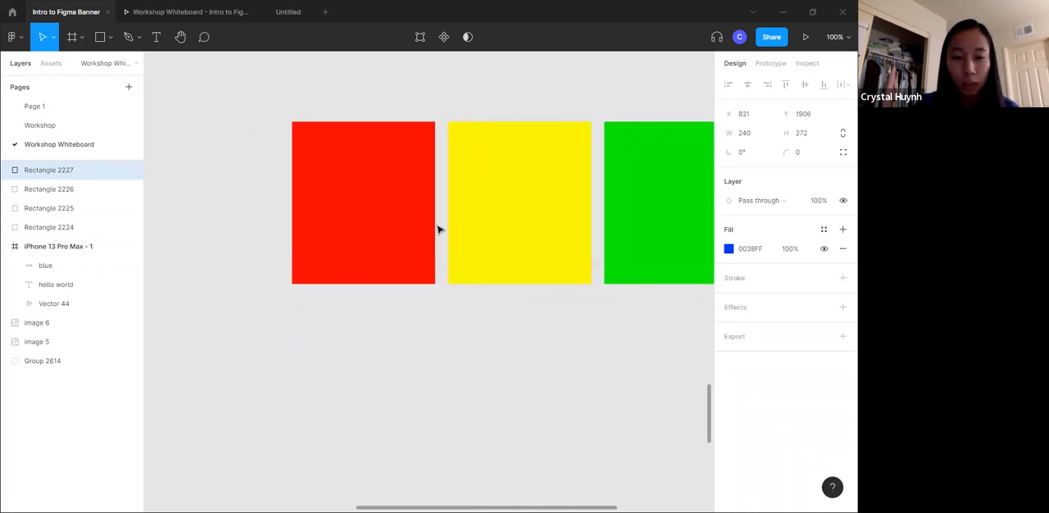
- Move the green and blue rectangles out of the row, above the red and yellow ones
{"action": "scroll", "coordinate": [438, 230], "scroll_direction": "down", "scroll_amount": 3, "text": "ctrl"}
{"action": "scroll", "coordinate": [438, 230], "scroll_direction": "right", "scroll_amount": 1}
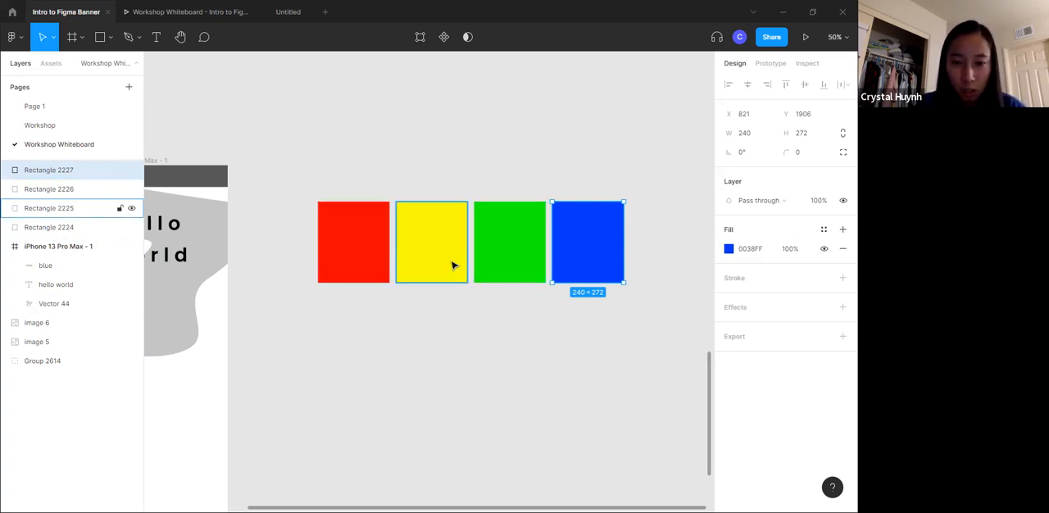
{"action": "left_click_drag", "start_coordinate": [577, 257], "coordinate": [556, 177]}
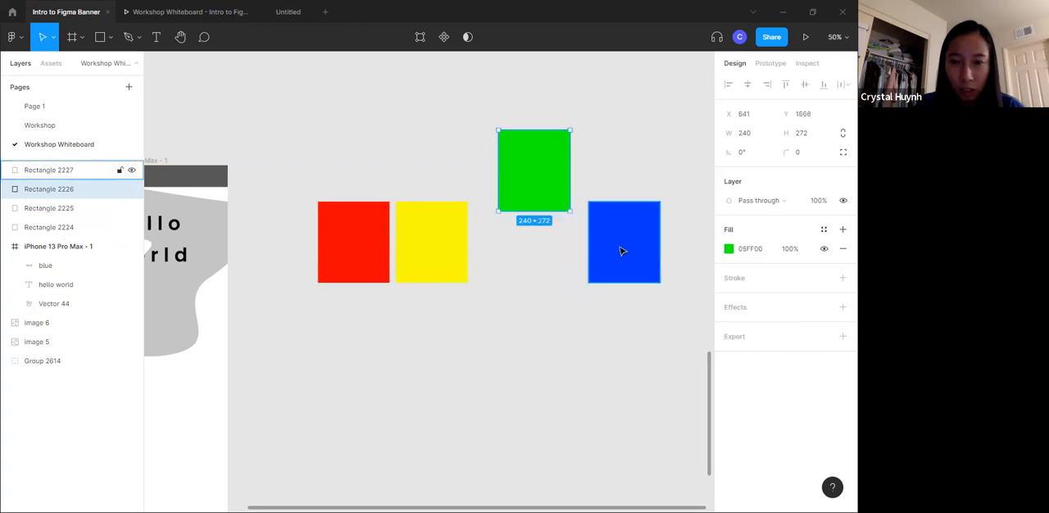
{"action": "left_click_drag", "start_coordinate": [620, 248], "coordinate": [652, 157]}
{"action": "left_click_drag", "start_coordinate": [556, 173], "coordinate": [592, 115]}
- Apply auto layout to the red and yellow rectangles and switch its direction to vertical
{"action": "left_click_drag", "start_coordinate": [336, 161], "coordinate": [469, 284]}
{"action": "key", "text": "shift+a"}
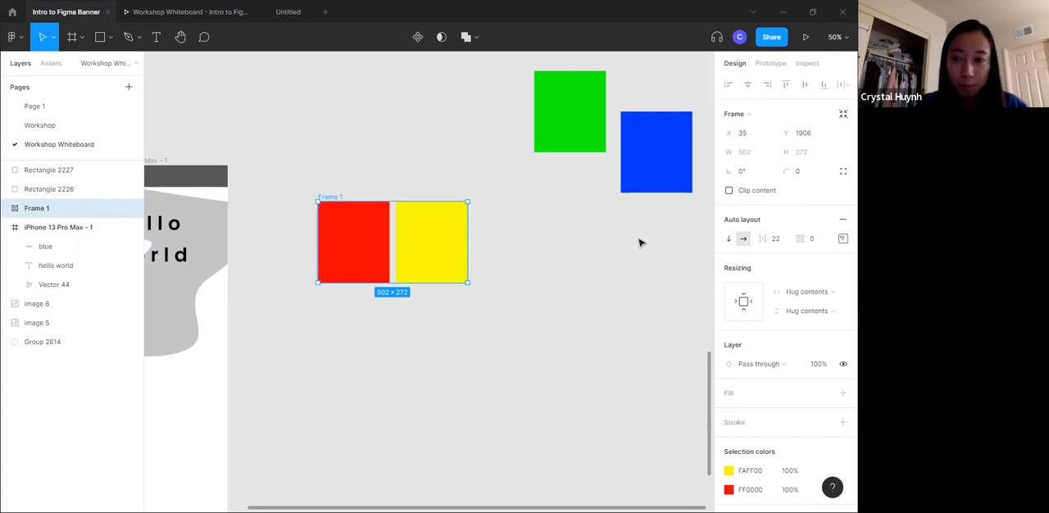
{"action": "left_click", "coordinate": [731, 239]}
{"action": "left_click", "coordinate": [742, 240]}
{"action": "left_click", "coordinate": [727, 240]}
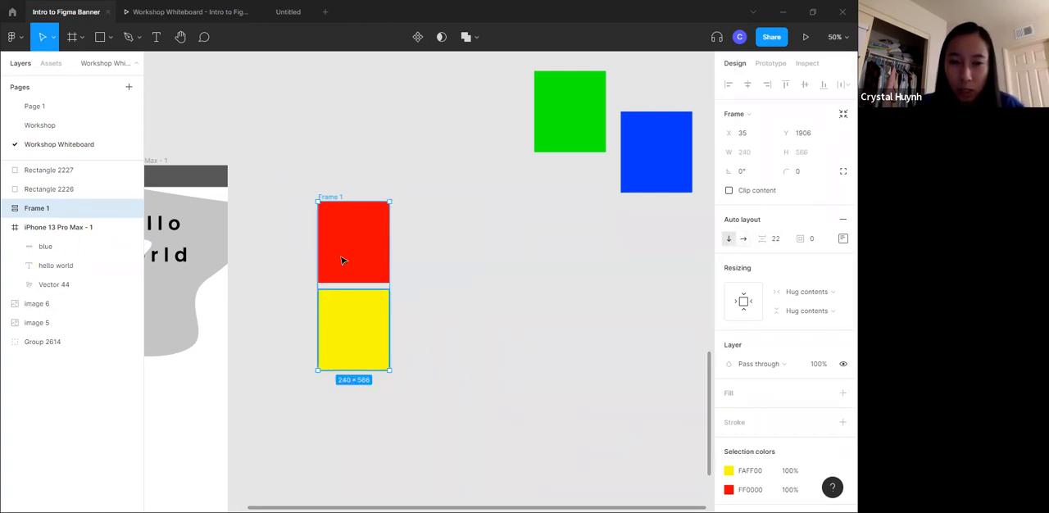
- Switch the auto layout frame back to horizontal and set the spacing between items to 30
{"action": "left_click", "coordinate": [744, 238]}
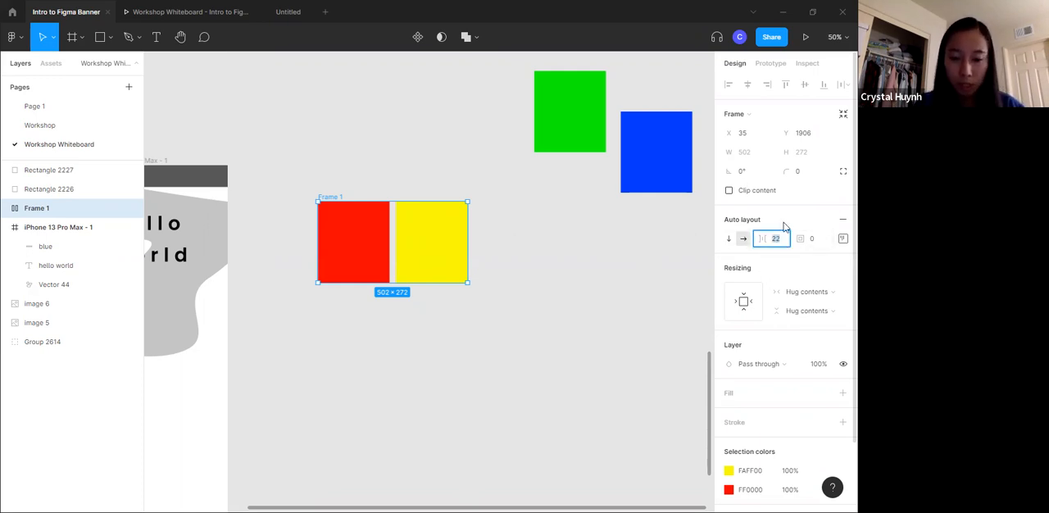
{"action": "key", "text": "Return"}
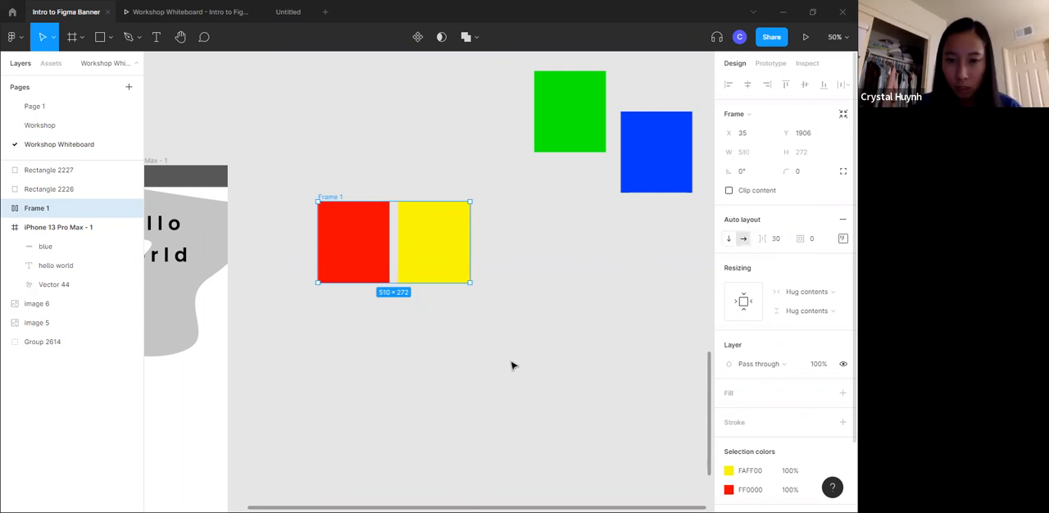
{"action": "left_click", "coordinate": [602, 246]}
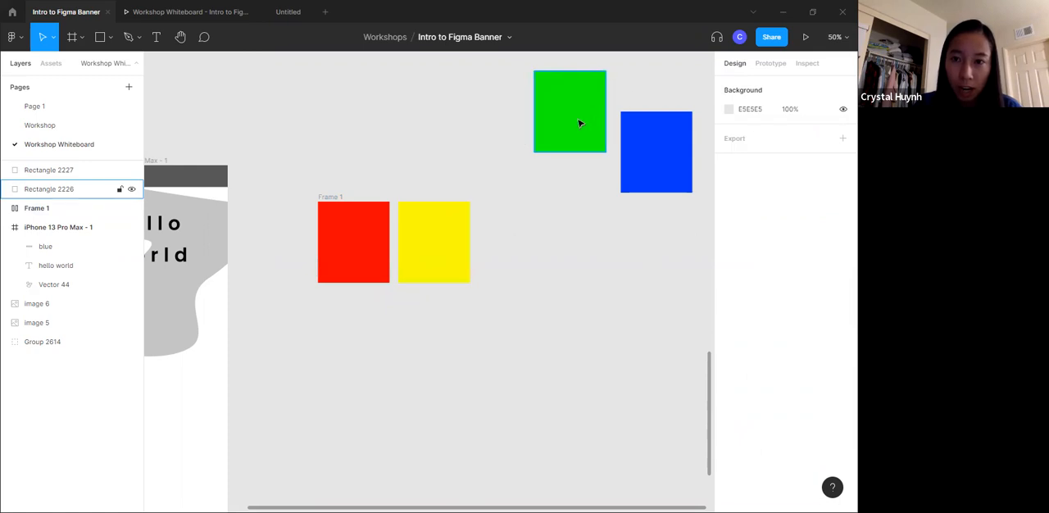
- Add the green and the blue rectangle to the end of the auto layout frame with the red and yellow ones
{"action": "left_click_drag", "start_coordinate": [580, 122], "coordinate": [578, 142]}
{"action": "mouse_move", "coordinate": [656, 140]}
{"action": "left_mouse_down"}
{"action": "mouse_move", "coordinate": [640, 132]}
{"action": "mouse_move", "coordinate": [652, 126]}
{"action": "left_mouse_up"}
{"action": "left_click_drag", "start_coordinate": [588, 124], "coordinate": [542, 189]}
{"action": "left_click_drag", "start_coordinate": [584, 147], "coordinate": [558, 241]}
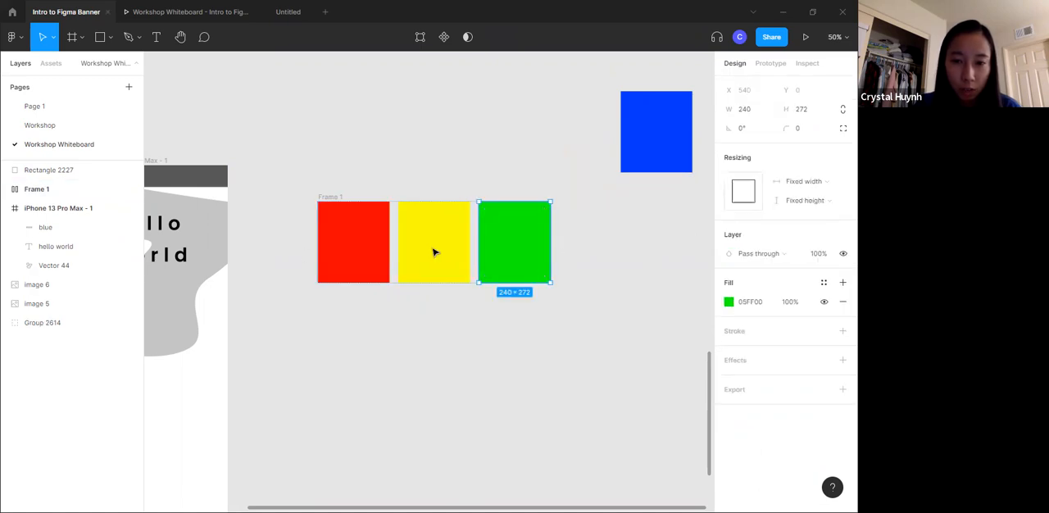
{"action": "left_click_drag", "start_coordinate": [647, 136], "coordinate": [547, 256]}
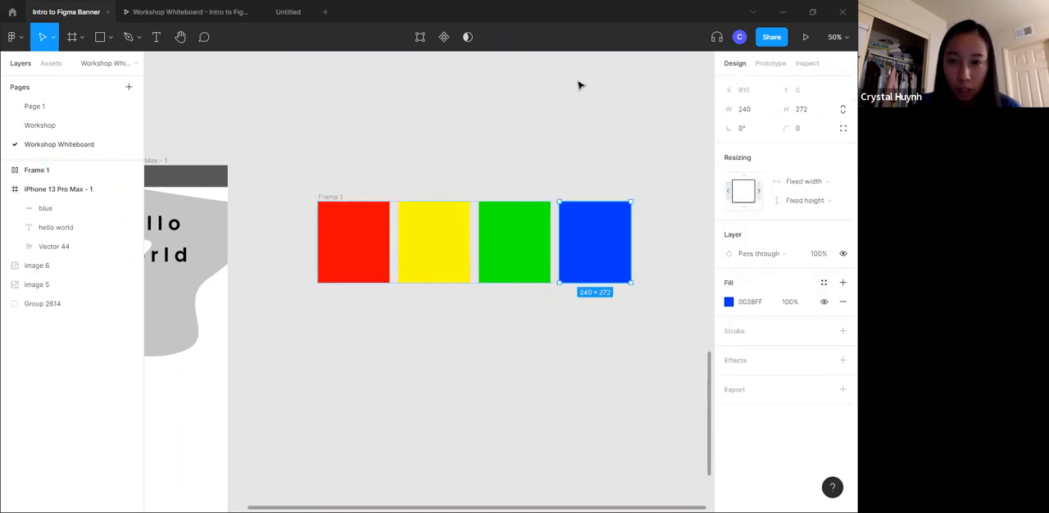
- Duplicate the red rectangle inside the auto layout frame and recolor the copy orange (FF9900)
{"action": "left_click", "coordinate": [436, 154]}
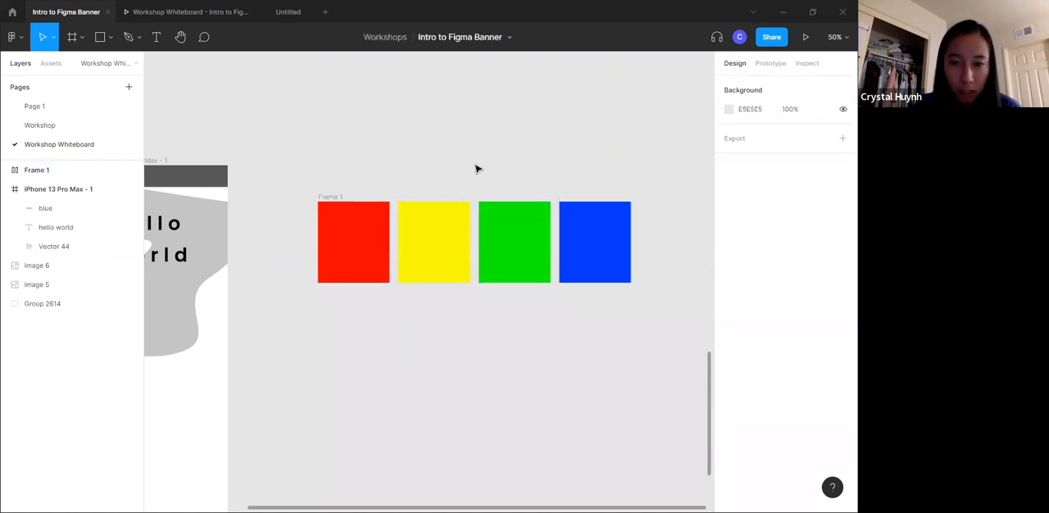
{"action": "left_click", "coordinate": [363, 242]}
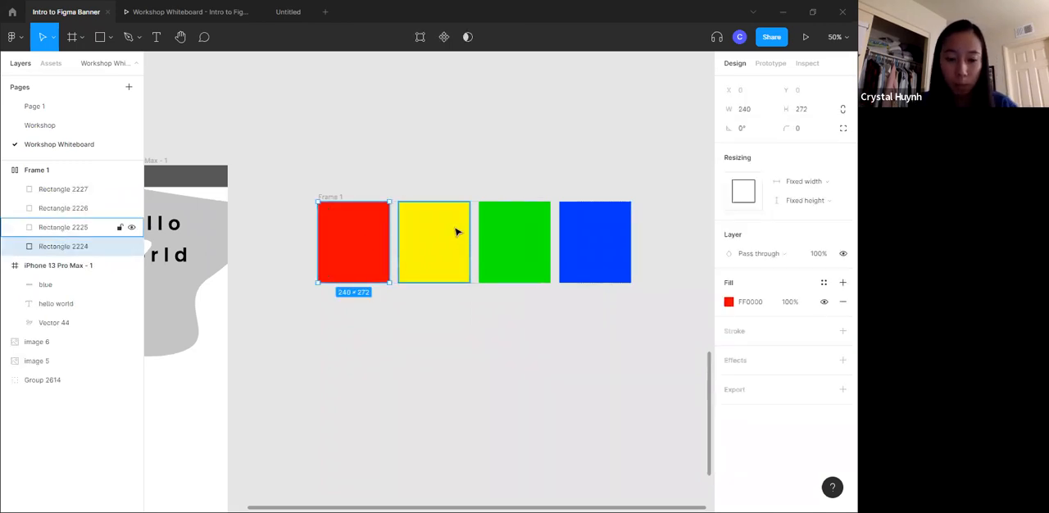
{"action": "key", "text": "ctrl+v"}
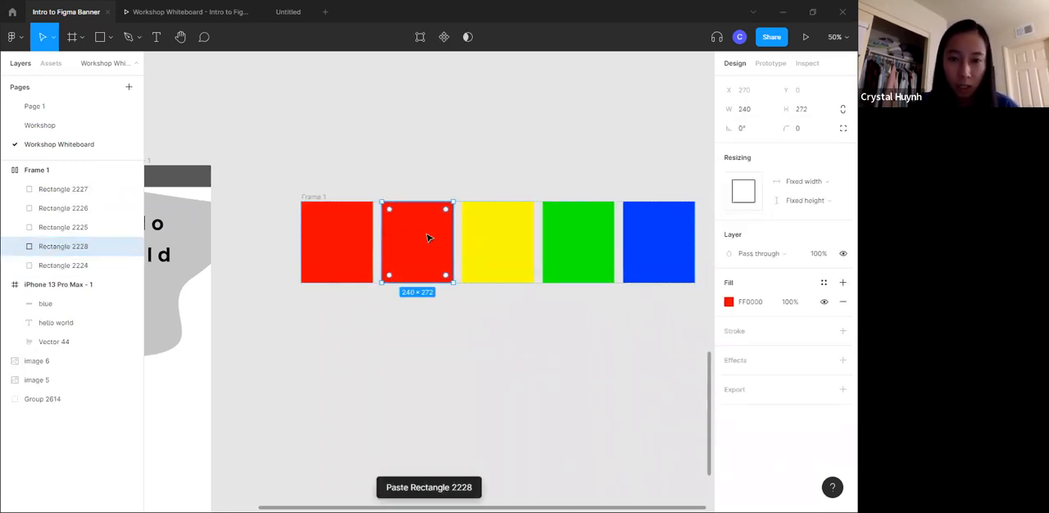
{"action": "scroll", "coordinate": [435, 236], "scroll_direction": "right", "scroll_amount": 3}
{"action": "left_click", "coordinate": [730, 302]}
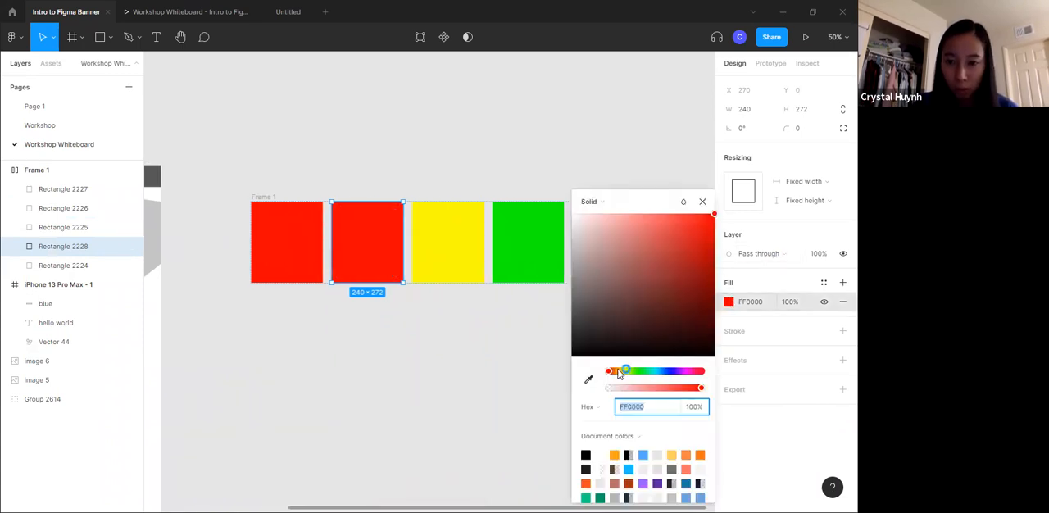
{"action": "left_click_drag", "start_coordinate": [619, 373], "coordinate": [628, 372]}
{"action": "left_click", "coordinate": [532, 106]}
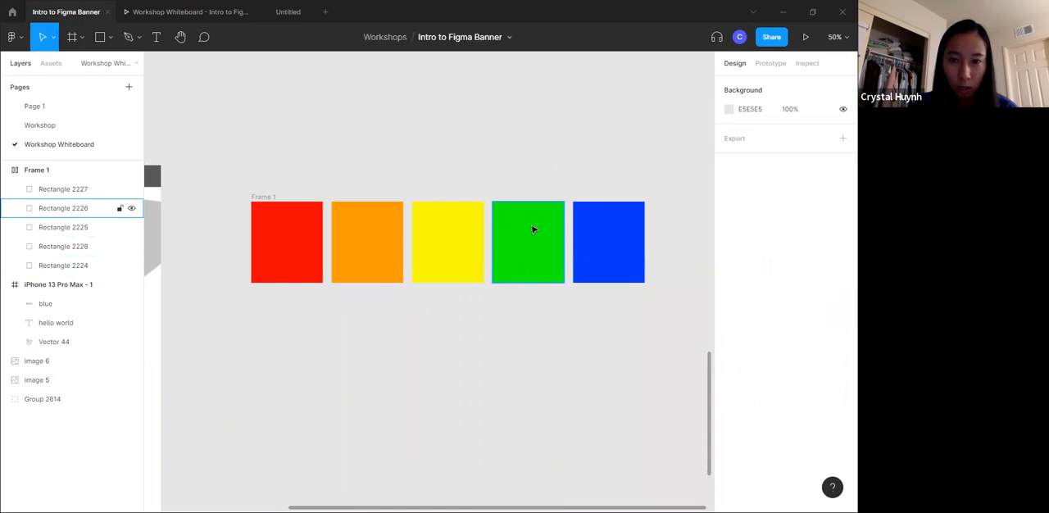
- Duplicate the blue rectangle at the end of the auto layout row and recolor the copy purple
{"action": "left_click", "coordinate": [604, 227]}
{"action": "key", "text": "ctrl+c"}
{"action": "key", "text": "ctrl+v"}
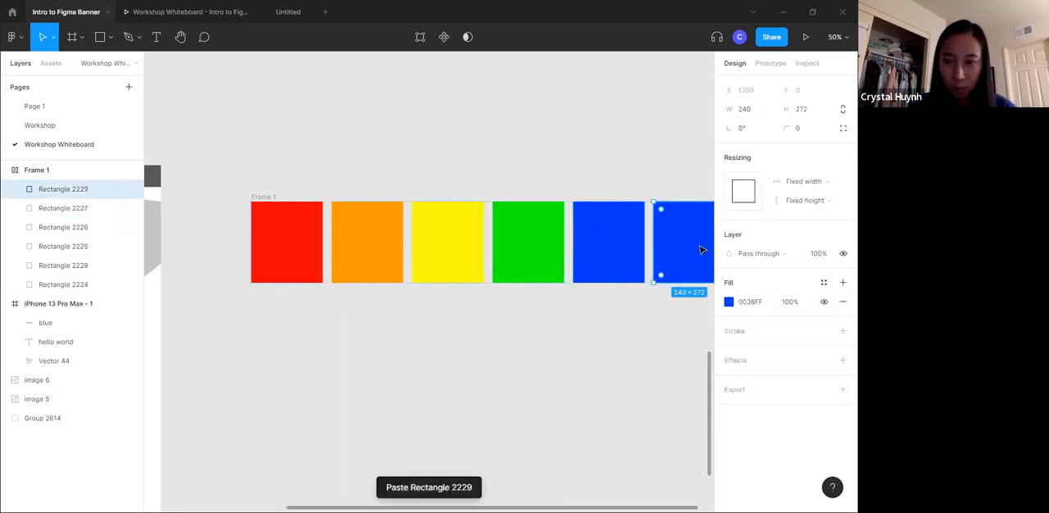
{"action": "left_click", "coordinate": [728, 302]}
{"action": "left_click_drag", "start_coordinate": [667, 371], "coordinate": [679, 371]}
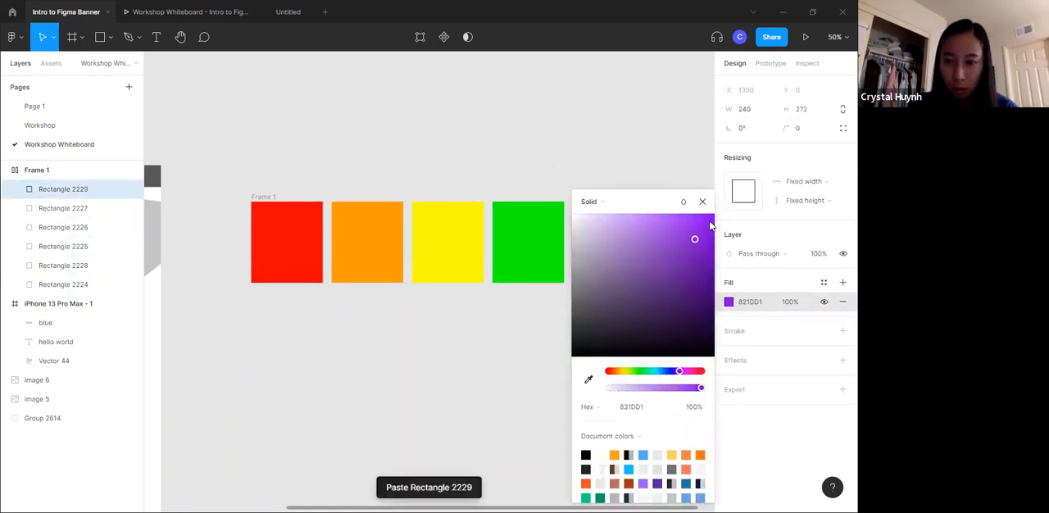
{"action": "left_click", "coordinate": [572, 108]}
- Take the orange rectangle out of the auto layout row and put it back between red and yellow
{"action": "scroll", "coordinate": [545, 140], "scroll_direction": "right", "scroll_amount": 3}
{"action": "left_click", "coordinate": [318, 258]}
{"action": "left_click_drag", "start_coordinate": [318, 258], "coordinate": [369, 391]}
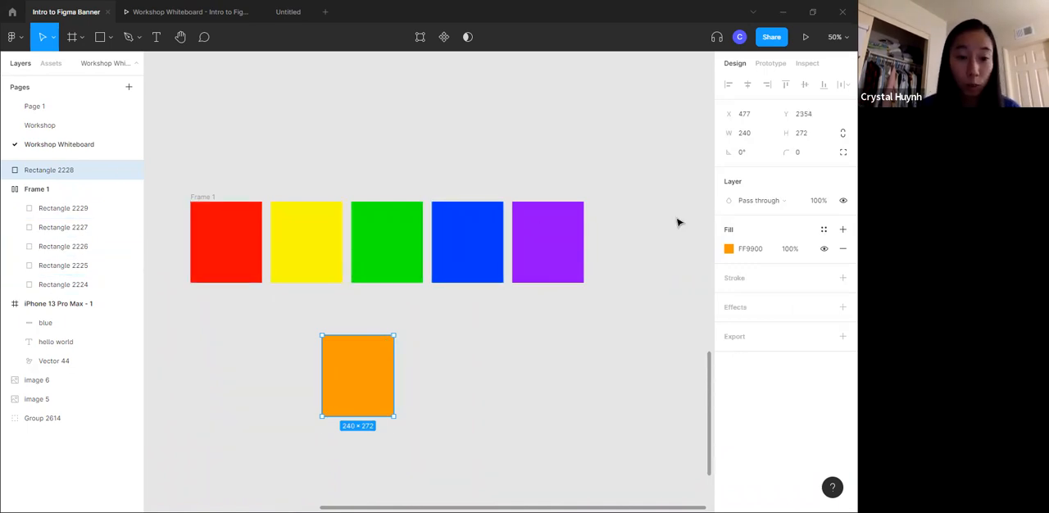
{"action": "left_click_drag", "start_coordinate": [347, 377], "coordinate": [287, 256]}
- Rearrange the yellow, green and orange rectangles within the row, finishing with orange between red and yellow
{"action": "left_click_drag", "start_coordinate": [418, 261], "coordinate": [311, 257]}
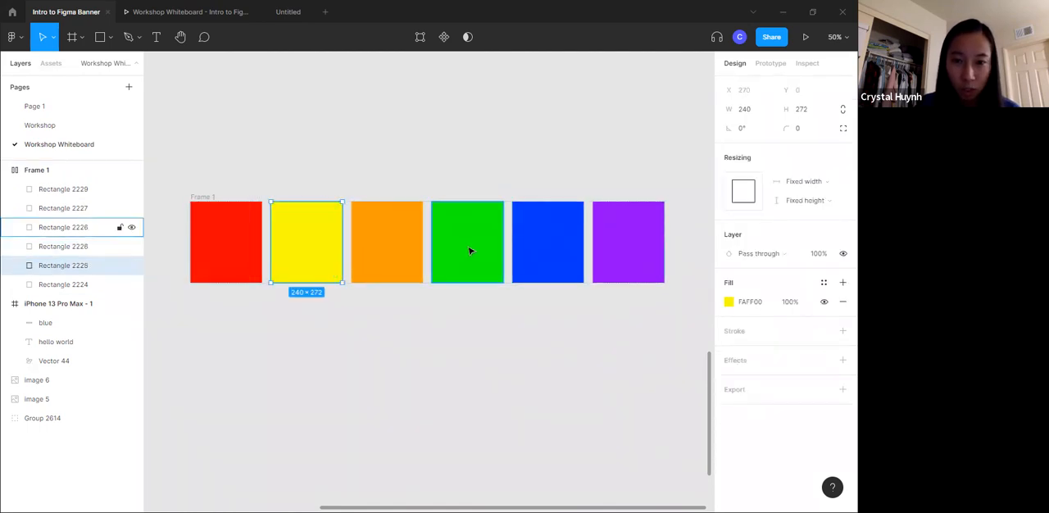
{"action": "left_click_drag", "start_coordinate": [470, 251], "coordinate": [401, 252]}
{"action": "left_click_drag", "start_coordinate": [519, 253], "coordinate": [306, 257]}
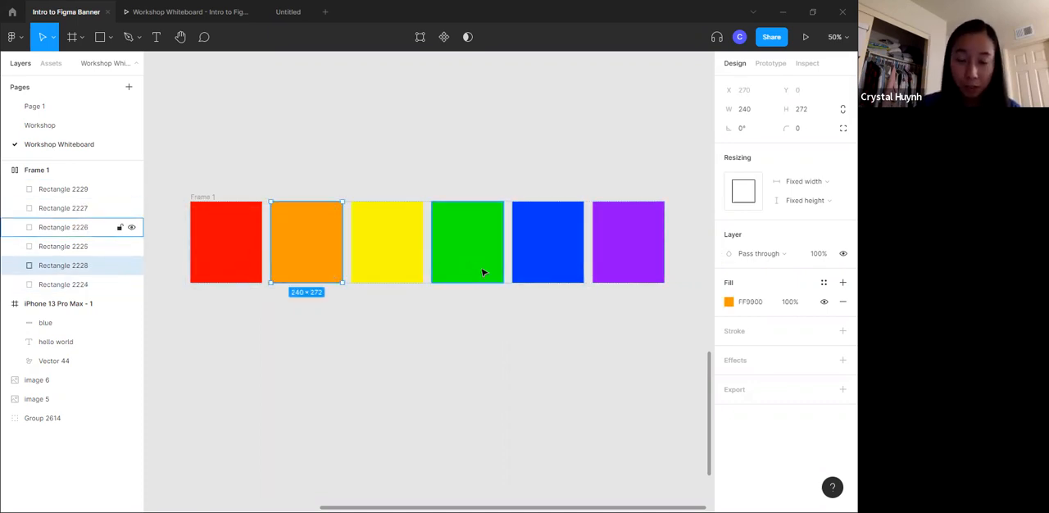
{"action": "left_click", "coordinate": [401, 294]}
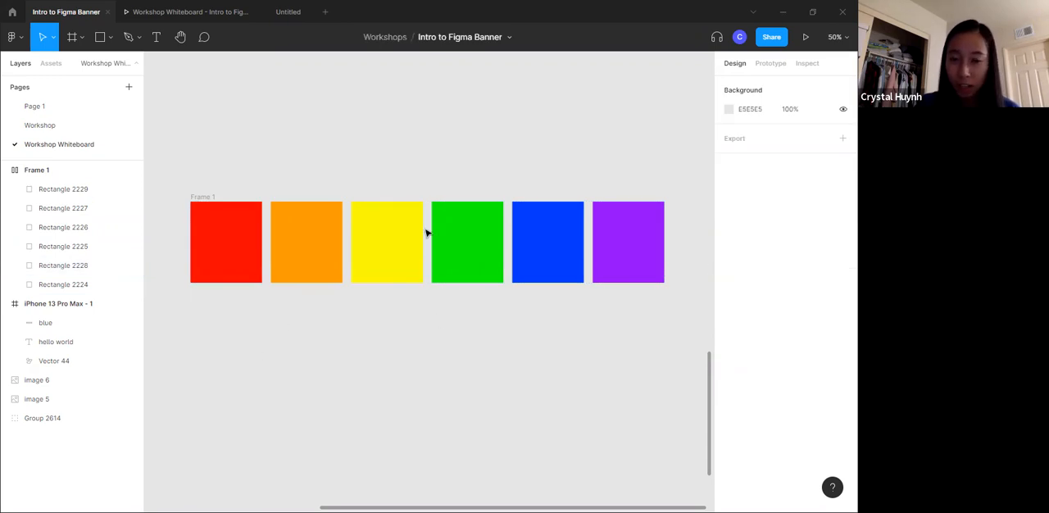
- Move the auto layout row onto the iPhone 13 Pro Max - 1 frame below "hello world", at about X 83, Y 482
{"action": "left_click_drag", "start_coordinate": [197, 199], "coordinate": [365, 221]}
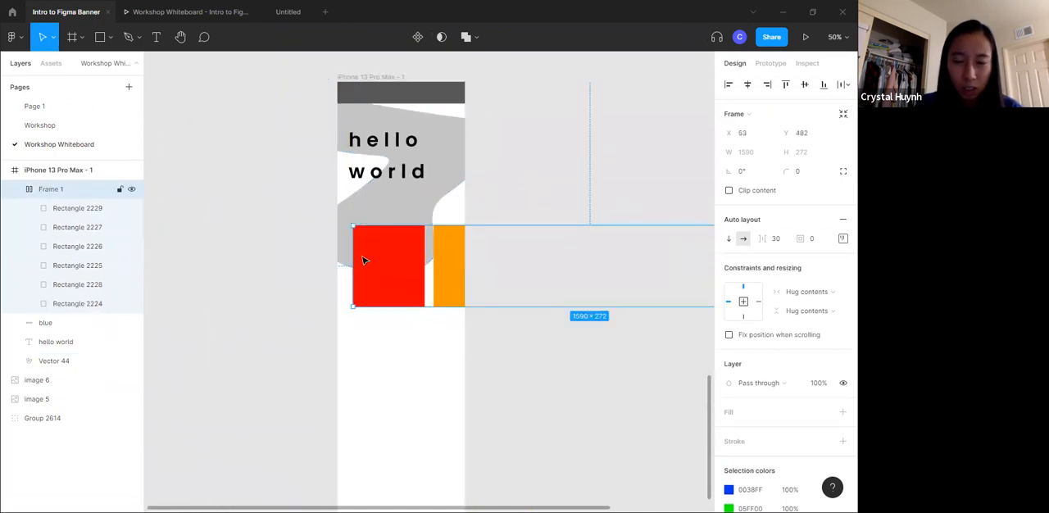
{"action": "left_click_drag", "start_coordinate": [395, 274], "coordinate": [402, 269]}
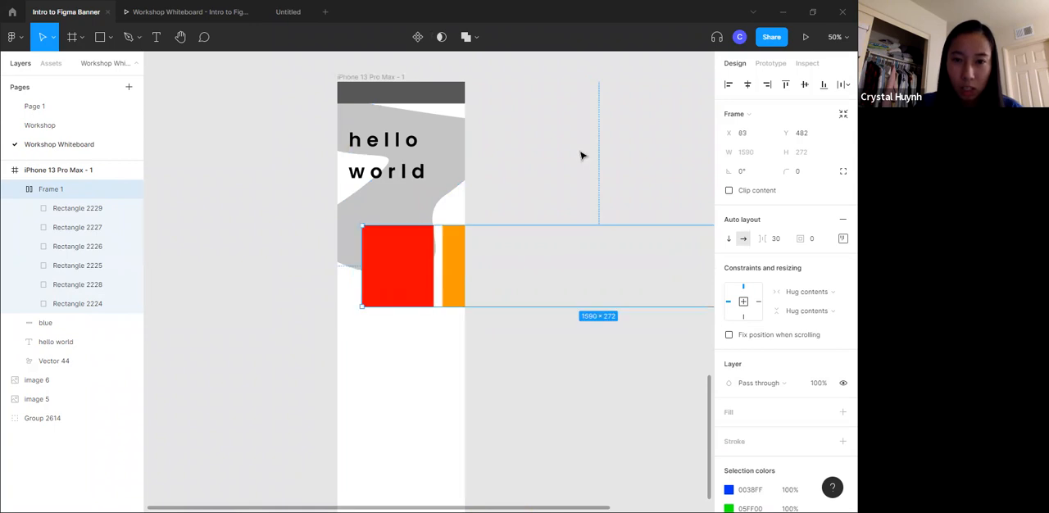
{"action": "left_click", "coordinate": [581, 154]}
- Switch to the prototype preview and test whether the row of rectangles scrolls, comparing it with the design file
{"action": "left_click", "coordinate": [182, 13]}
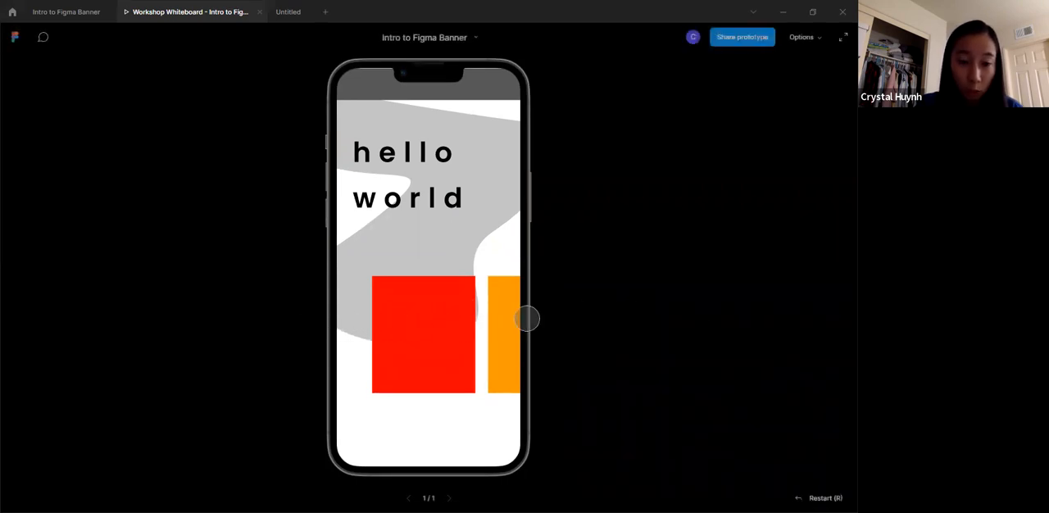
{"action": "left_click_drag", "start_coordinate": [382, 328], "coordinate": [738, 316]}
{"action": "scroll", "coordinate": [488, 296], "scroll_direction": "down", "scroll_amount": 1}
{"action": "scroll", "coordinate": [489, 300], "scroll_direction": "up", "scroll_amount": 2}
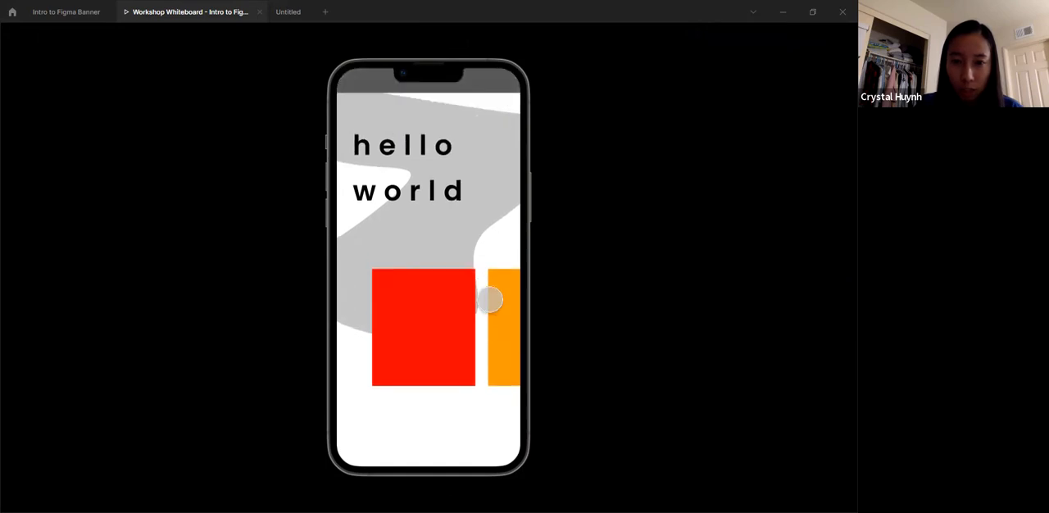
{"action": "left_click", "coordinate": [61, 11]}
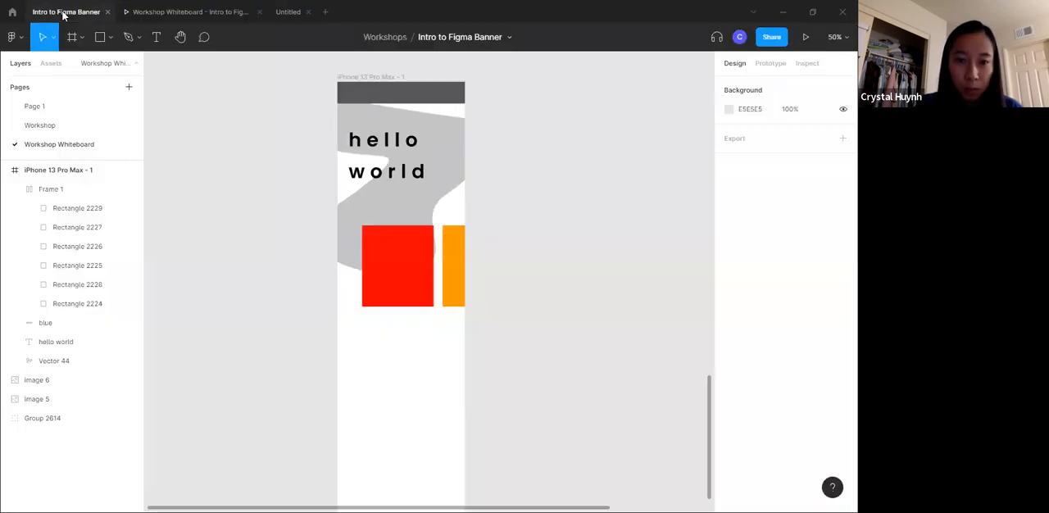
{"action": "left_click", "coordinate": [149, 12]}
{"action": "left_click", "coordinate": [66, 12]}
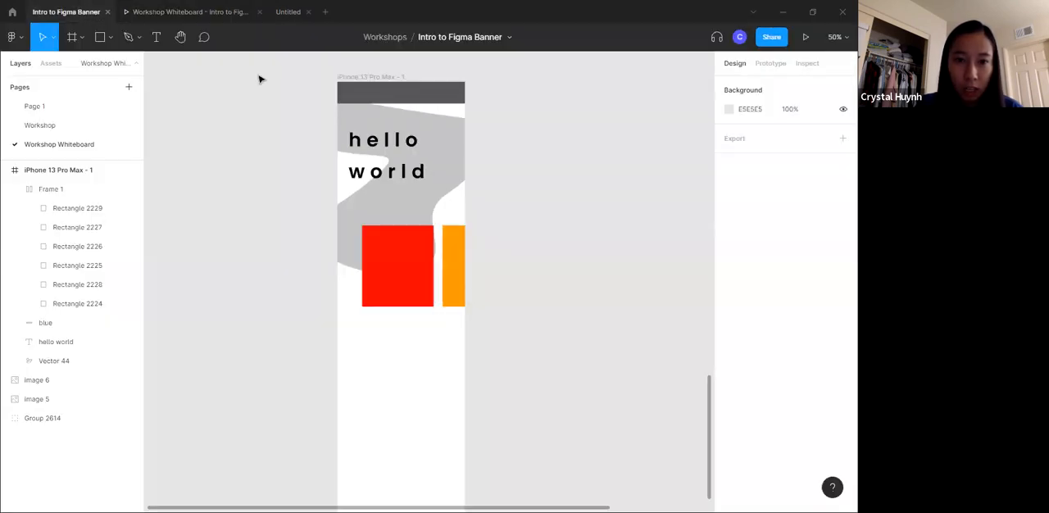
{"action": "left_click", "coordinate": [422, 265]}
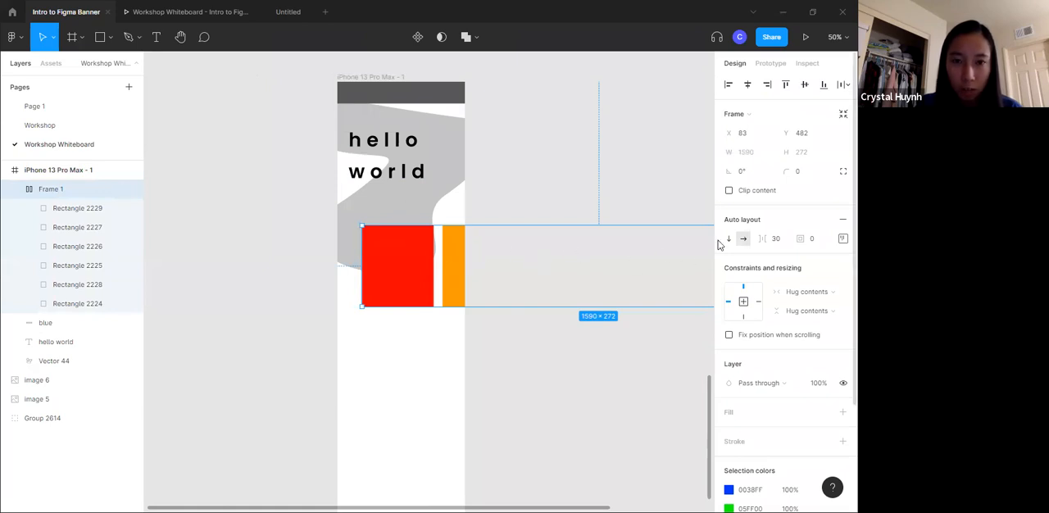
{"action": "left_click", "coordinate": [194, 12]}
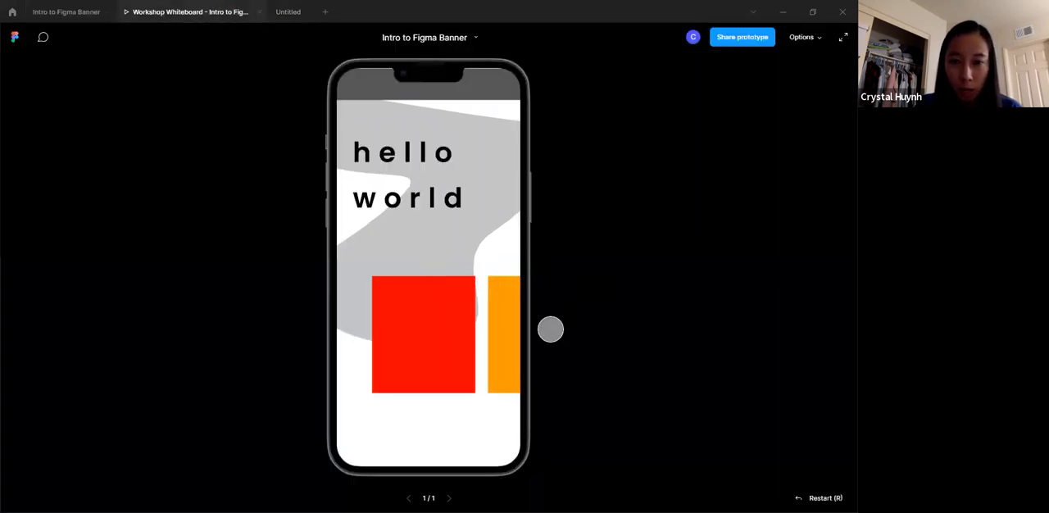
- Return to the design file and fix the position of the dark top bar when scrolling
{"action": "left_click", "coordinate": [41, 11]}
{"action": "left_click", "coordinate": [393, 93]}
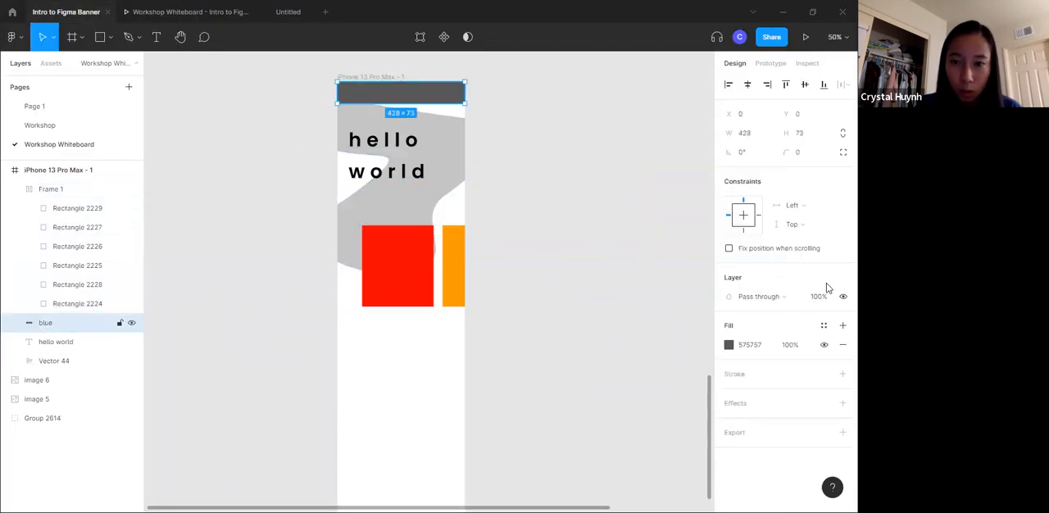
{"action": "left_click", "coordinate": [771, 249]}
- Move the auto layout row to about X 65 and narrow its frame to about 363 wide, ending at the phone's edge
{"action": "left_click", "coordinate": [415, 271]}
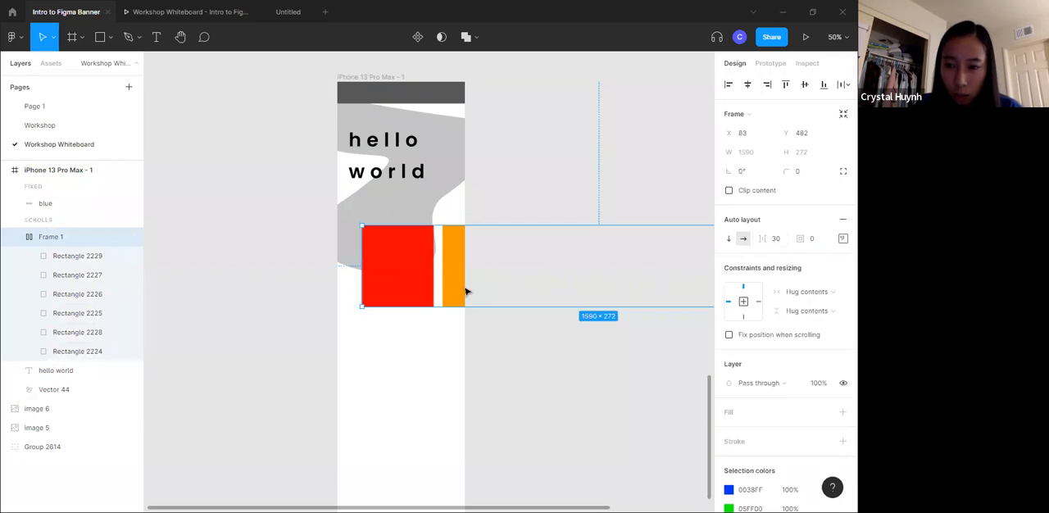
{"action": "mouse_move", "coordinate": [414, 280]}
{"action": "left_mouse_down"}
{"action": "mouse_move", "coordinate": [362, 278]}
{"action": "mouse_move", "coordinate": [433, 278]}
{"action": "left_mouse_up"}
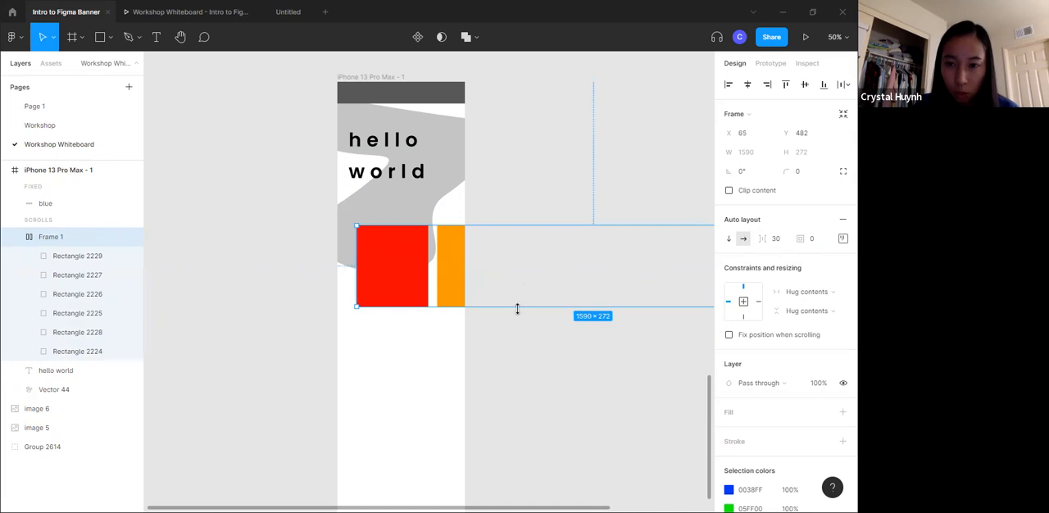
{"action": "scroll", "coordinate": [525, 303], "scroll_direction": "right", "scroll_amount": 10}
{"action": "mouse_move", "coordinate": [345, 257]}
{"action": "left_mouse_down"}
{"action": "mouse_move", "coordinate": [120, 260]}
{"action": "mouse_move", "coordinate": [420, 258]}
{"action": "mouse_move", "coordinate": [344, 257]}
{"action": "left_mouse_up"}
{"action": "left_click", "coordinate": [392, 201]}
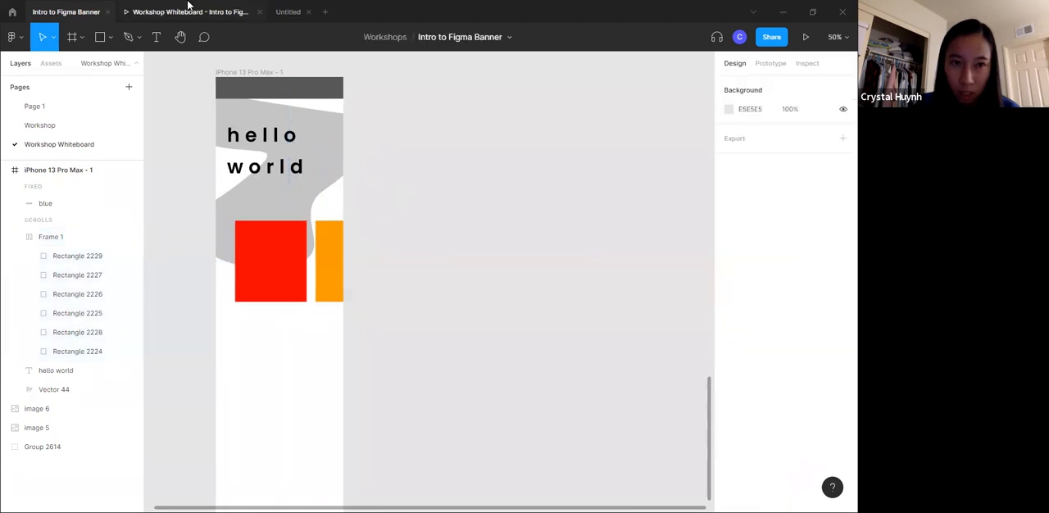
- Check the narrowed rectangle row in the prototype preview, testing its scrolling, and return to the design file
{"action": "left_click", "coordinate": [189, 11]}
{"action": "mouse_move", "coordinate": [414, 322]}
{"action": "left_mouse_down"}
{"action": "mouse_move", "coordinate": [407, 285]}
{"action": "mouse_move", "coordinate": [420, 333]}
{"action": "left_mouse_up"}
{"action": "left_click", "coordinate": [37, 11]}
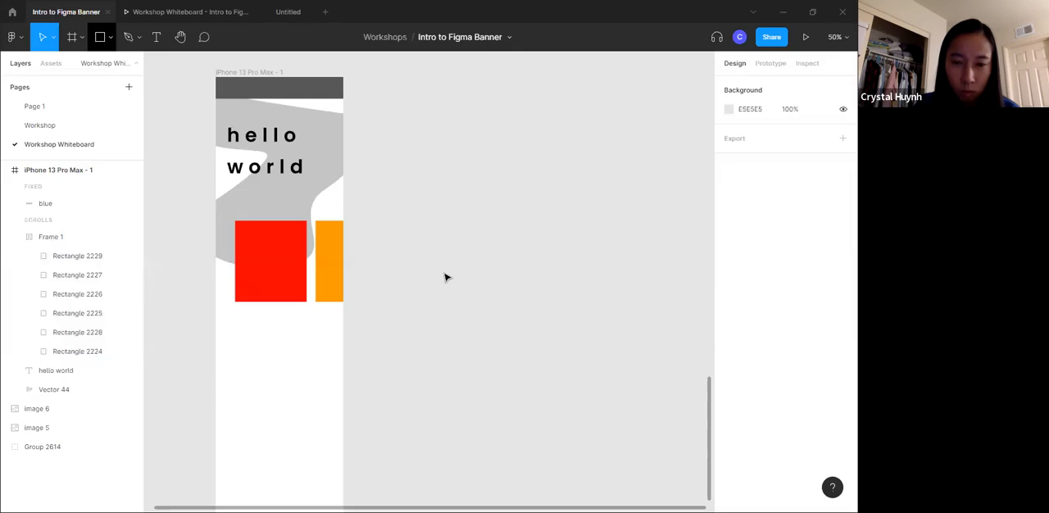
- Widen the auto layout frame past both sides of the phone frame, to about 492 wide
{"action": "left_click", "coordinate": [288, 271]}
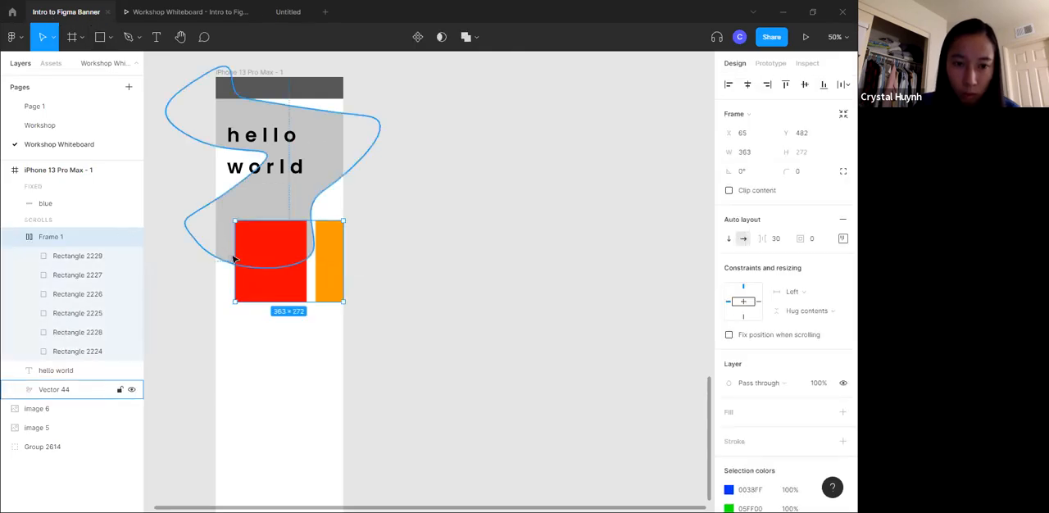
{"action": "left_click_drag", "start_coordinate": [235, 256], "coordinate": [195, 257]}
{"action": "mouse_move", "coordinate": [333, 259]}
{"action": "left_mouse_down"}
{"action": "mouse_move", "coordinate": [317, 258]}
{"action": "mouse_move", "coordinate": [335, 259]}
{"action": "mouse_move", "coordinate": [316, 271]}
{"action": "mouse_move", "coordinate": [345, 270]}
{"action": "left_mouse_up"}
{"action": "left_click", "coordinate": [449, 256]}
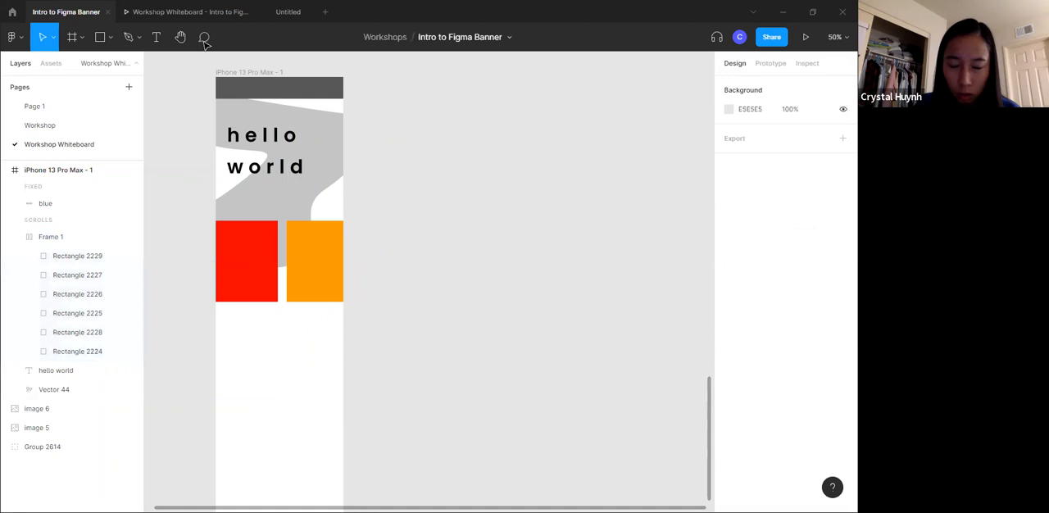
- Set the auto layout frame's overflow scrolling to horizontal and nudge the frame slightly to the left
{"action": "left_click", "coordinate": [316, 248]}
{"action": "left_click", "coordinate": [771, 63]}
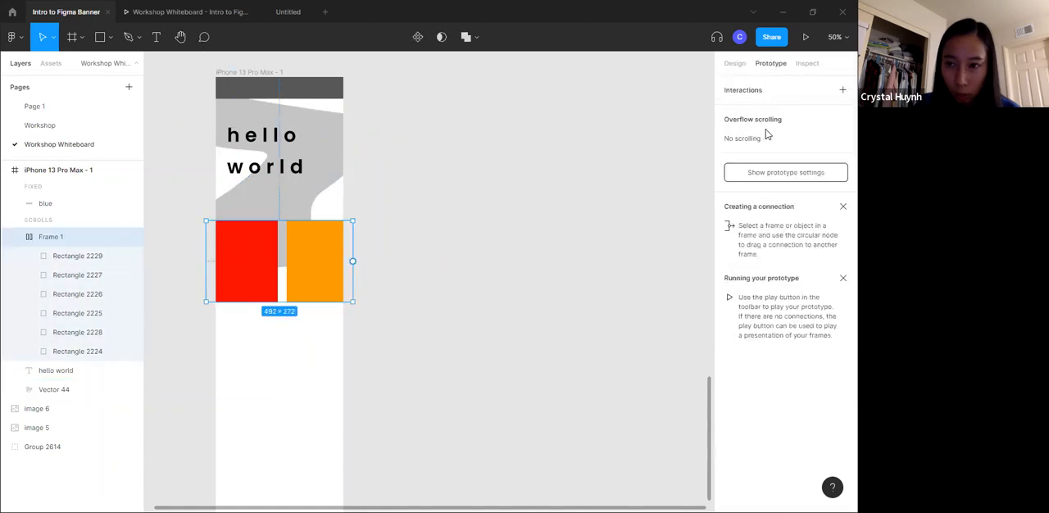
{"action": "left_click", "coordinate": [761, 140]}
{"action": "left_click", "coordinate": [768, 154]}
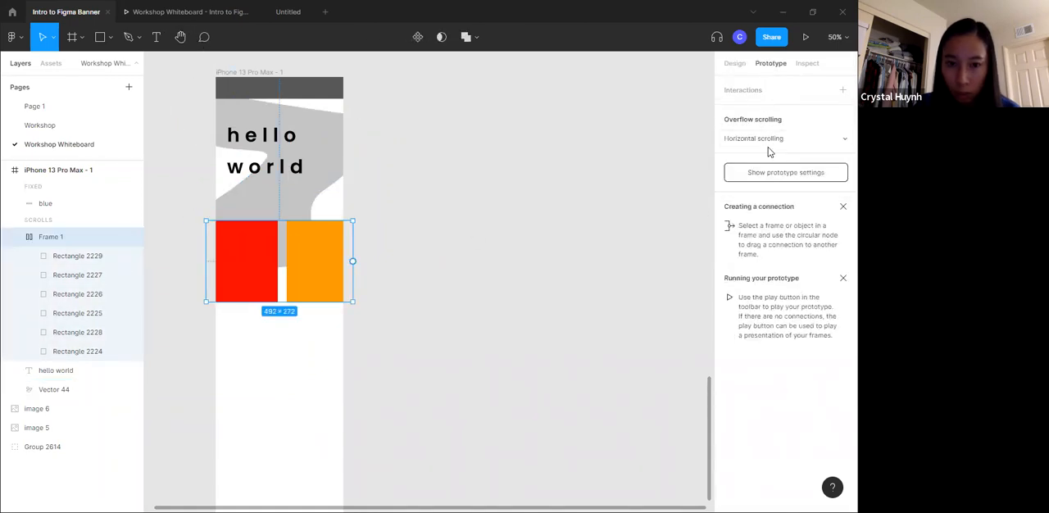
{"action": "left_click_drag", "start_coordinate": [246, 262], "coordinate": [256, 261]}
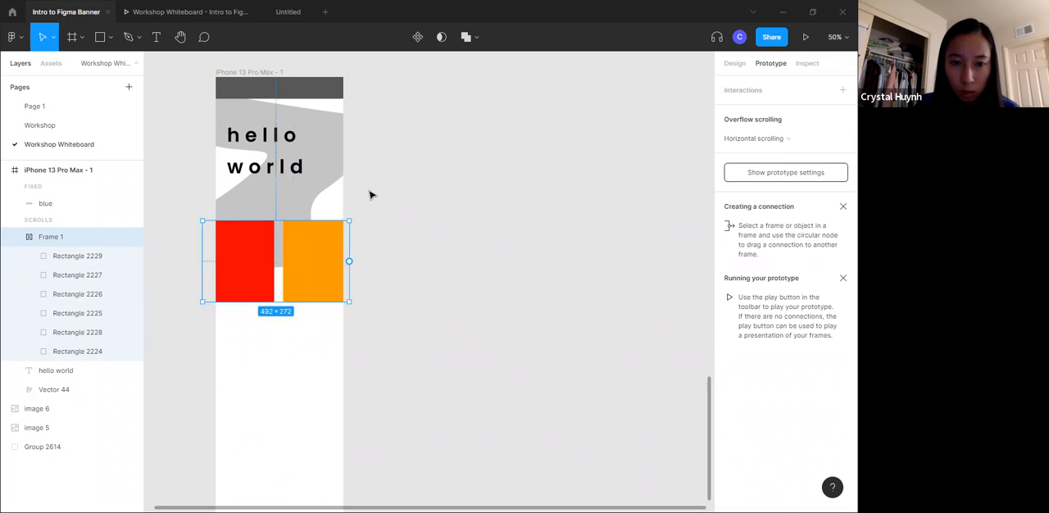
- Test the horizontal scrolling of the colored rectangles in the prototype preview
{"action": "left_click", "coordinate": [407, 168]}
{"action": "left_click", "coordinate": [192, 12]}
{"action": "left_click_drag", "start_coordinate": [482, 314], "coordinate": [595, 340]}
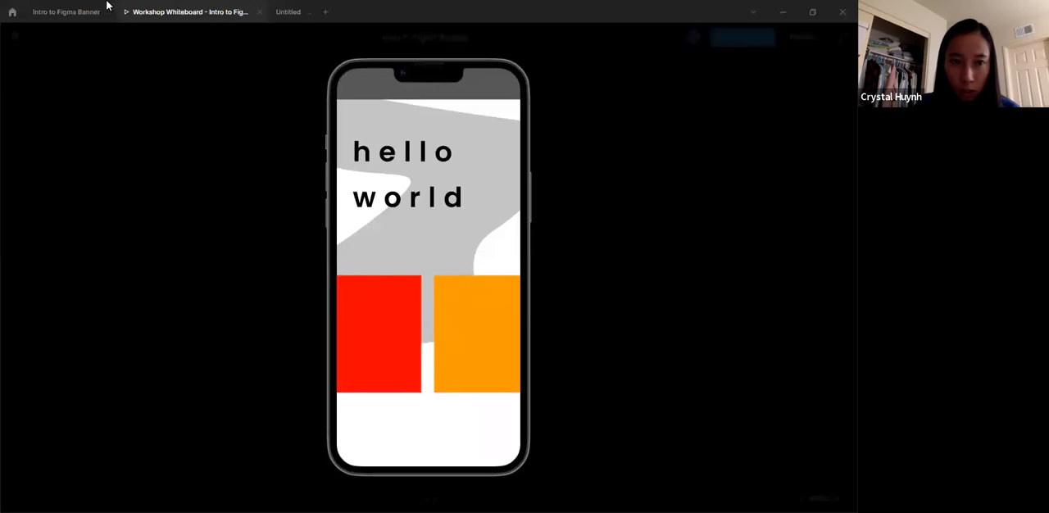
- Return to the design file and move the auto layout frame right so it starts just inside the phone's left edge
{"action": "left_click", "coordinate": [72, 12]}
{"action": "left_click", "coordinate": [273, 258]}
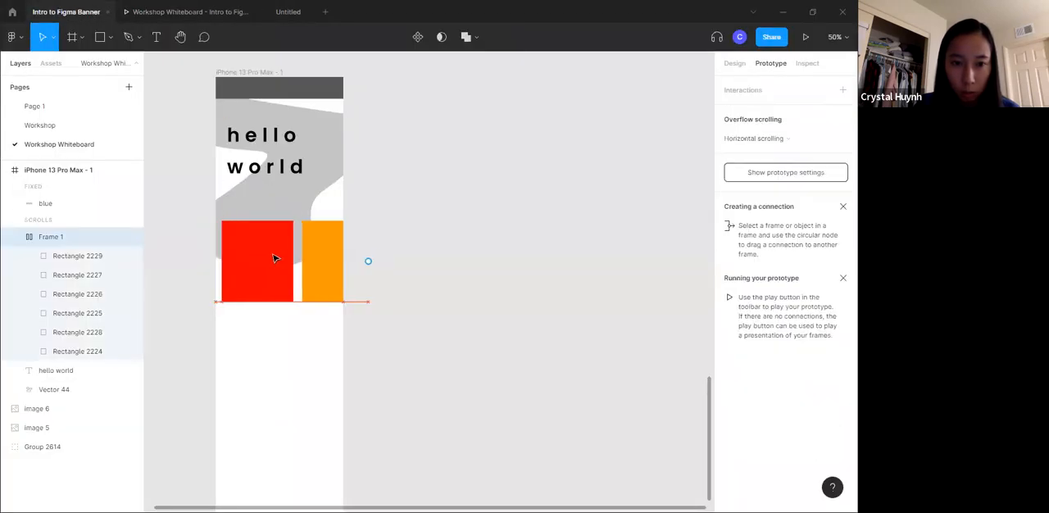
{"action": "left_click", "coordinate": [358, 204]}
- Scroll through the repositioned row up to the purple rectangle in the prototype preview, and return to the design file
{"action": "left_click", "coordinate": [189, 12]}
{"action": "left_click_drag", "start_coordinate": [417, 335], "coordinate": [371, 338]}
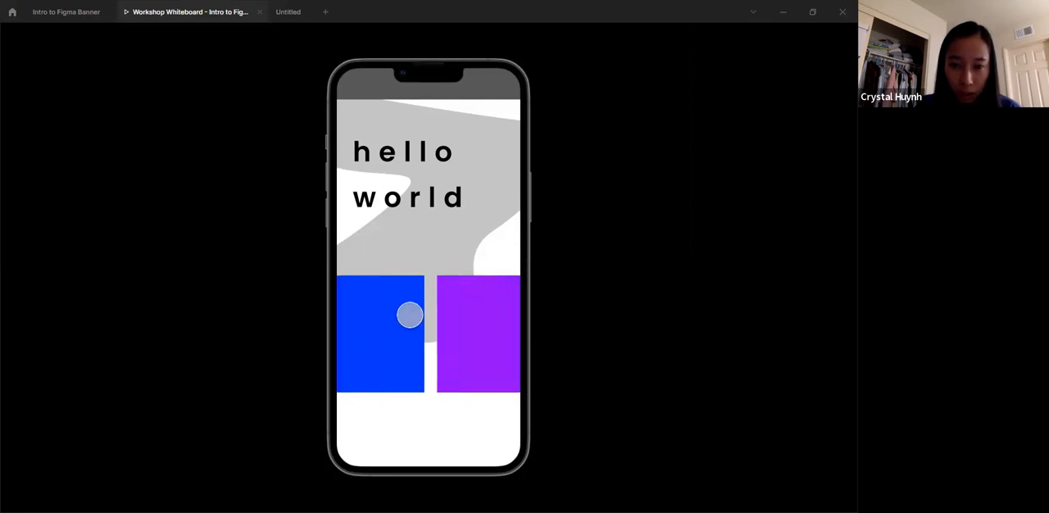
{"action": "left_click", "coordinate": [82, 11]}
- Show the design properties again and go back to the workshop's list of tools and features on the whiteboard
{"action": "left_click", "coordinate": [287, 251]}
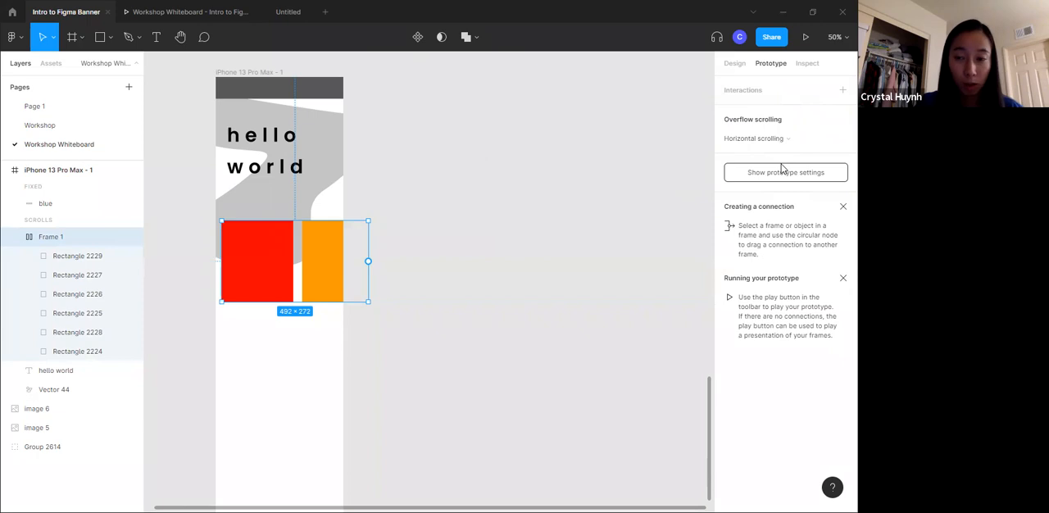
{"action": "left_click", "coordinate": [734, 63]}
{"action": "left_click", "coordinate": [445, 286]}
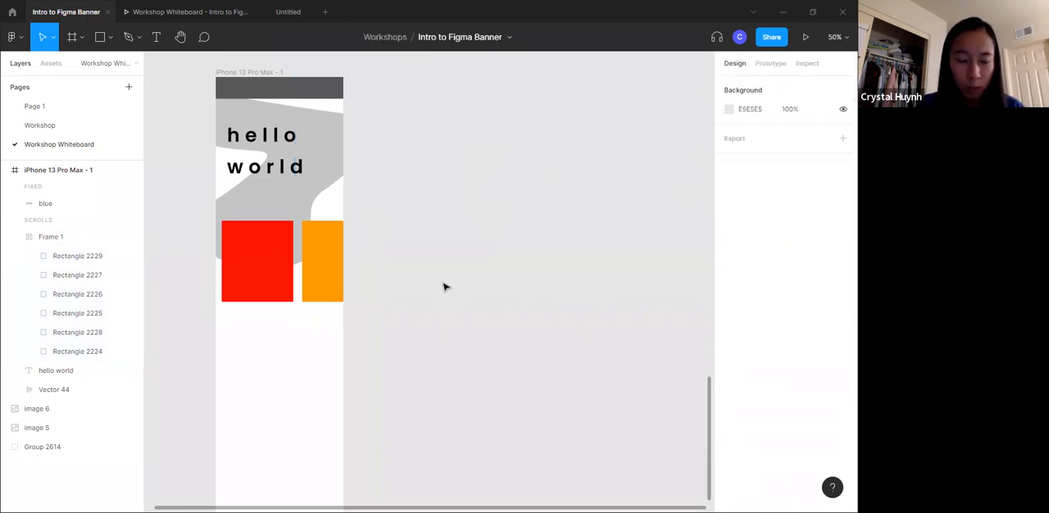
{"action": "scroll", "coordinate": [347, 302], "scroll_direction": "up", "scroll_amount": 5}
{"action": "scroll", "coordinate": [300, 290], "scroll_direction": "up", "scroll_amount": 10}
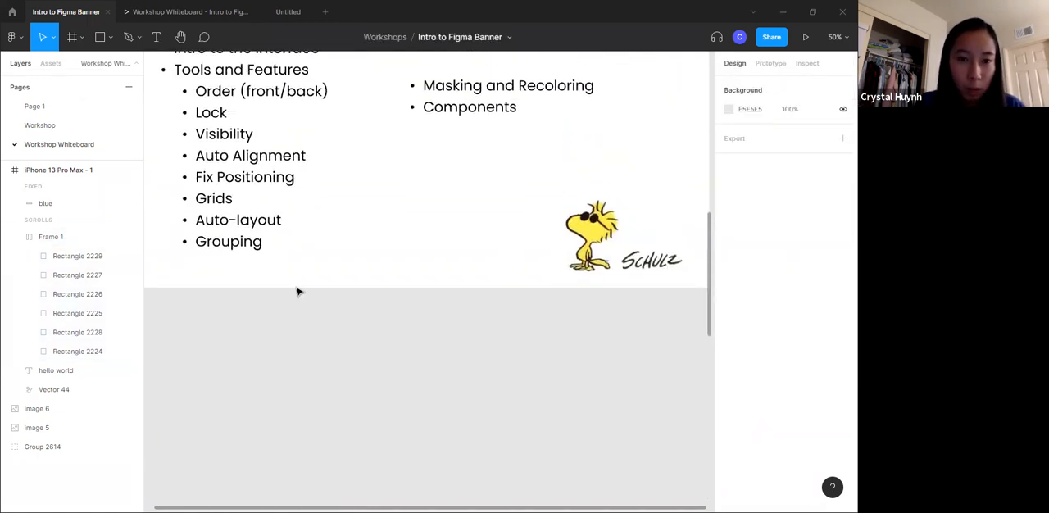
- Draw two rectangles side by side in the empty area below the list, about 464 × 432 and 520 × 394
{"action": "scroll", "coordinate": [298, 291], "scroll_direction": "down", "scroll_amount": 5}
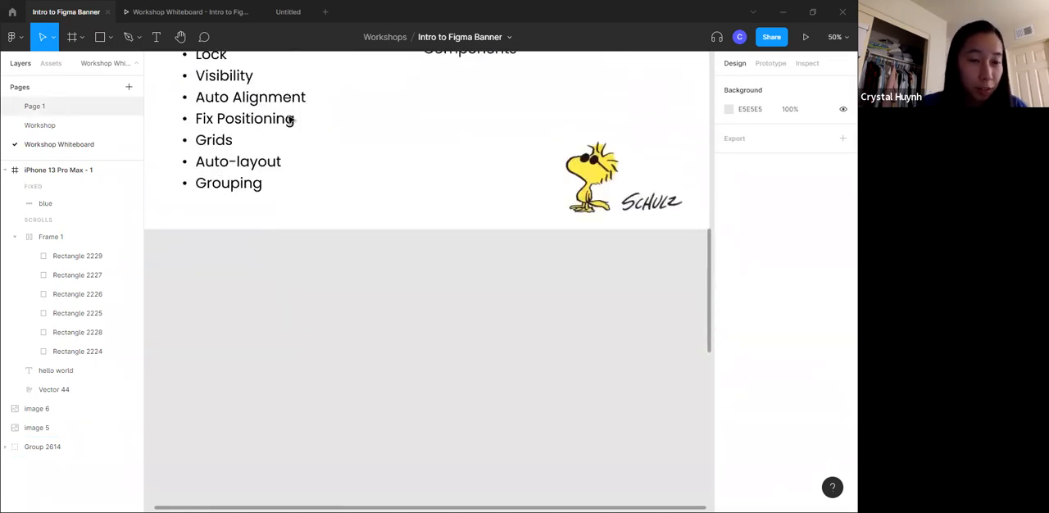
{"action": "scroll", "coordinate": [340, 131], "scroll_direction": "down", "scroll_amount": 1}
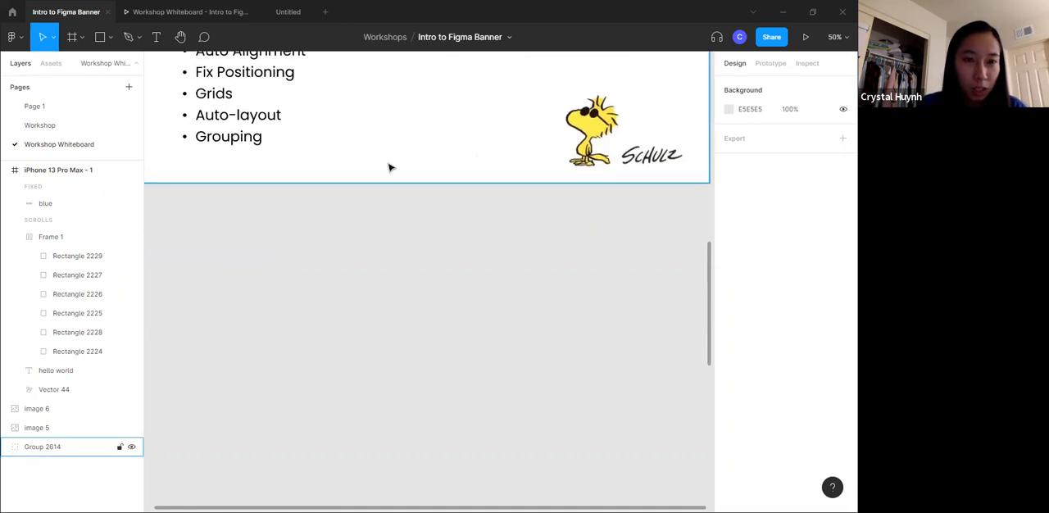
{"action": "left_click", "coordinate": [111, 37]}
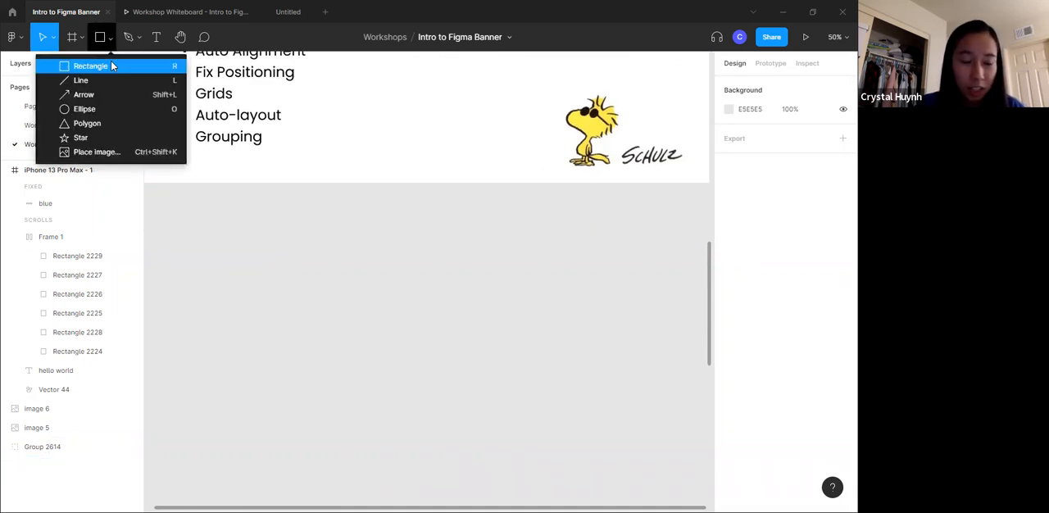
{"action": "left_click", "coordinate": [95, 65]}
{"action": "left_click_drag", "start_coordinate": [240, 235], "coordinate": [372, 355]}
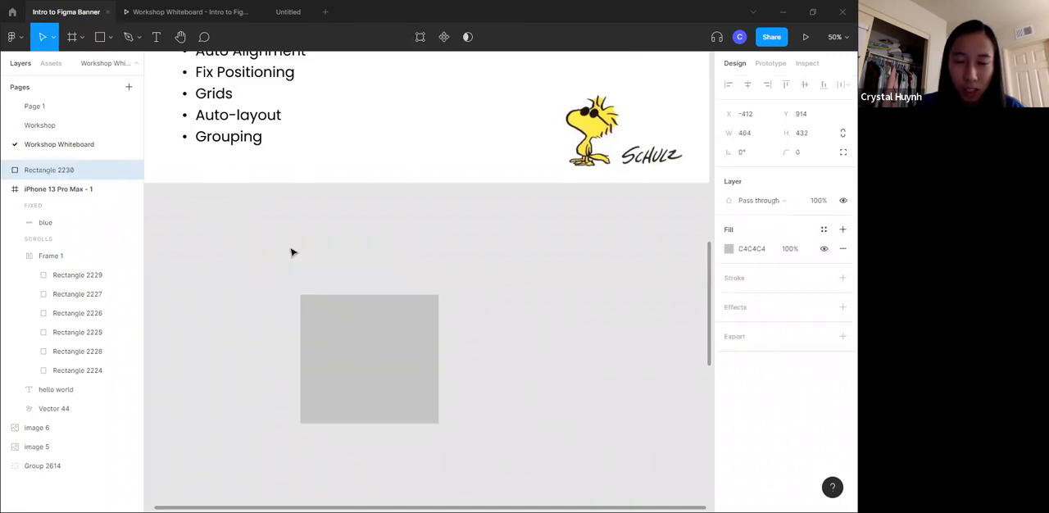
{"action": "left_click", "coordinate": [110, 37]}
{"action": "left_click", "coordinate": [85, 66]}
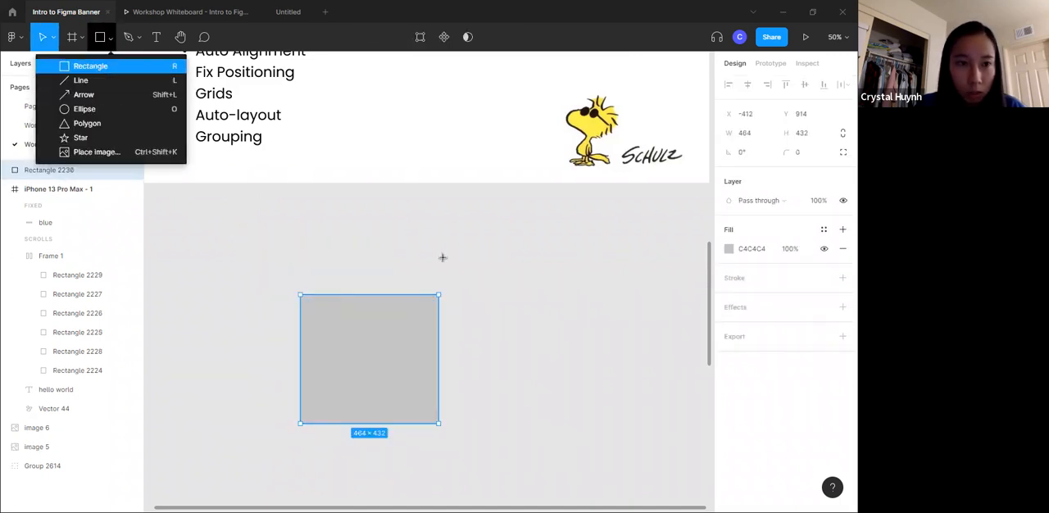
{"action": "left_click_drag", "start_coordinate": [445, 239], "coordinate": [599, 355]}
- Fill the first of the two new rectangles with light blue A1EEF9
{"action": "left_click", "coordinate": [423, 349]}
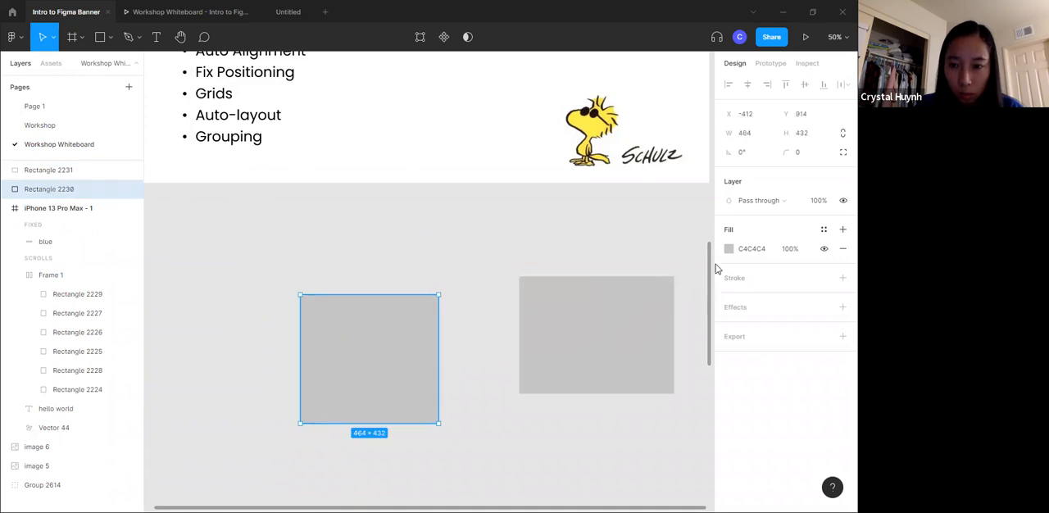
{"action": "left_click", "coordinate": [729, 248]}
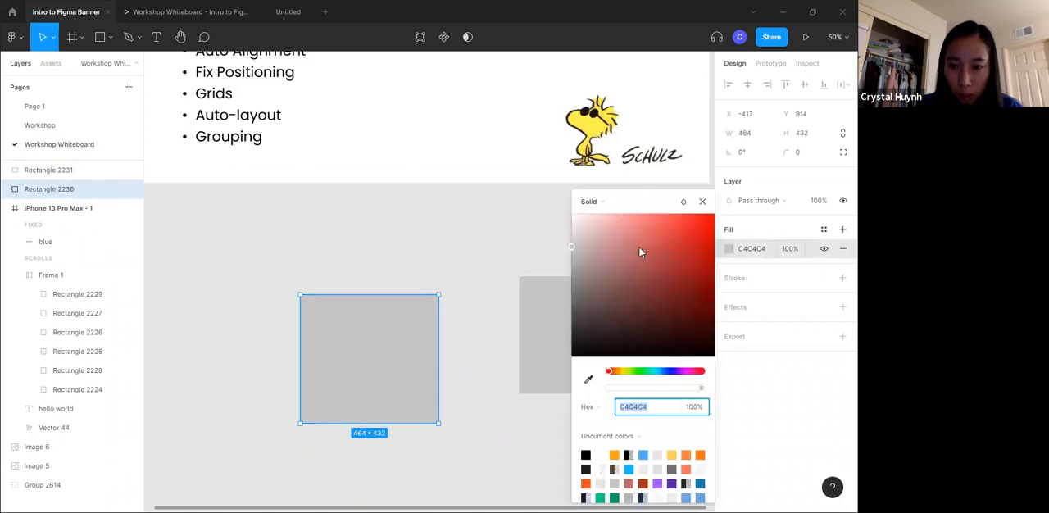
{"action": "left_click", "coordinate": [657, 372]}
{"action": "left_click_drag", "start_coordinate": [672, 265], "coordinate": [622, 220]}
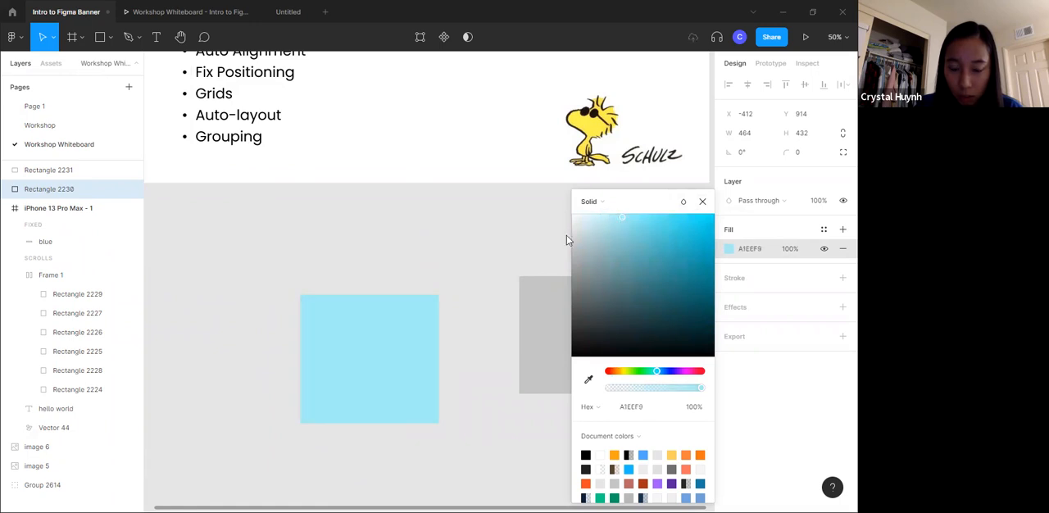
- Fill the other new rectangle with light purple E5AEFF
{"action": "left_click", "coordinate": [561, 283]}
{"action": "left_click", "coordinate": [728, 249]}
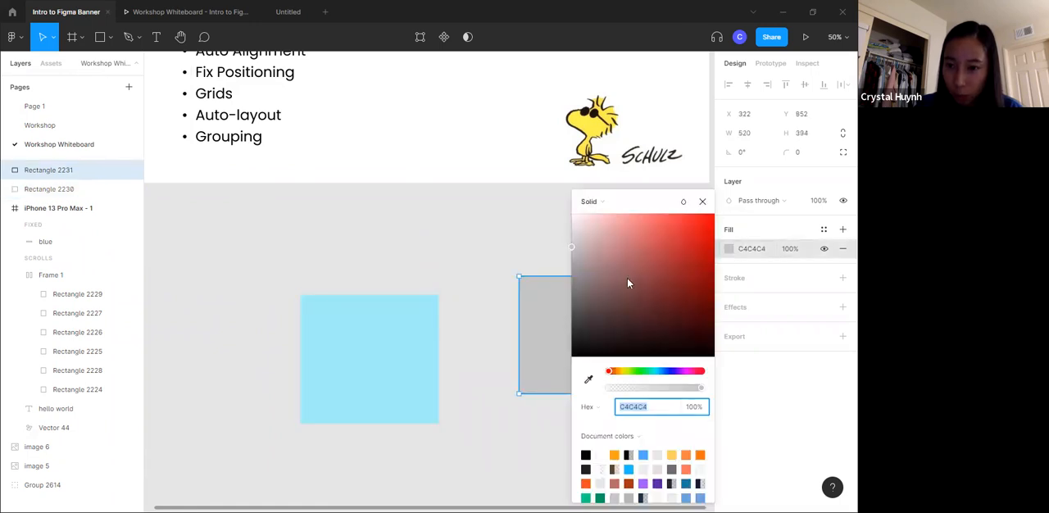
{"action": "left_click", "coordinate": [676, 373]}
{"action": "left_click_drag", "start_coordinate": [640, 257], "coordinate": [616, 217]}
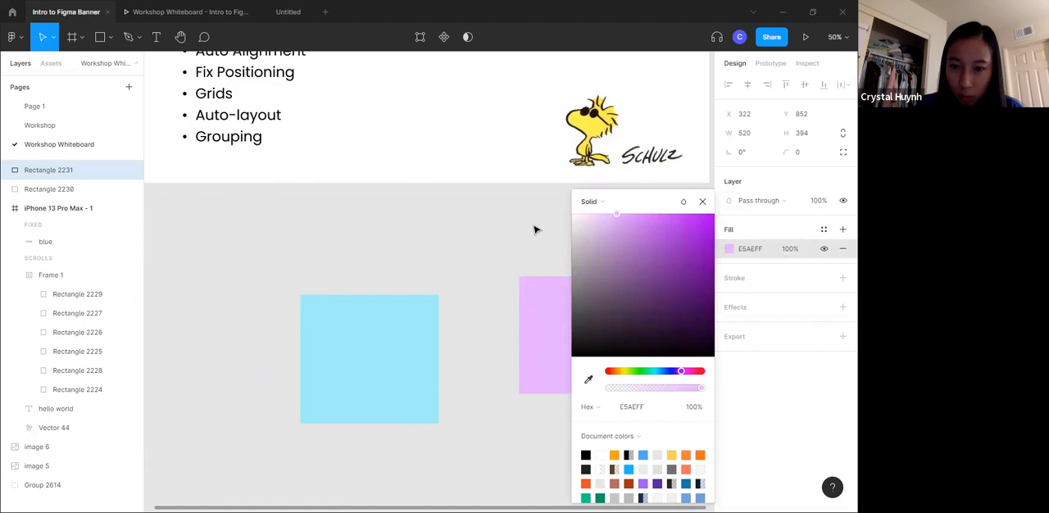
{"action": "left_click", "coordinate": [534, 229]}
- Move the purple rectangle so it overlaps the blue one, and widen the blue rectangle to about 528
{"action": "left_click_drag", "start_coordinate": [545, 337], "coordinate": [366, 326]}
{"action": "left_click", "coordinate": [423, 411]}
{"action": "mouse_move", "coordinate": [438, 405]}
{"action": "left_mouse_down"}
{"action": "mouse_move", "coordinate": [471, 407]}
{"action": "mouse_move", "coordinate": [457, 405]}
{"action": "left_mouse_up"}
{"action": "left_click", "coordinate": [459, 231]}
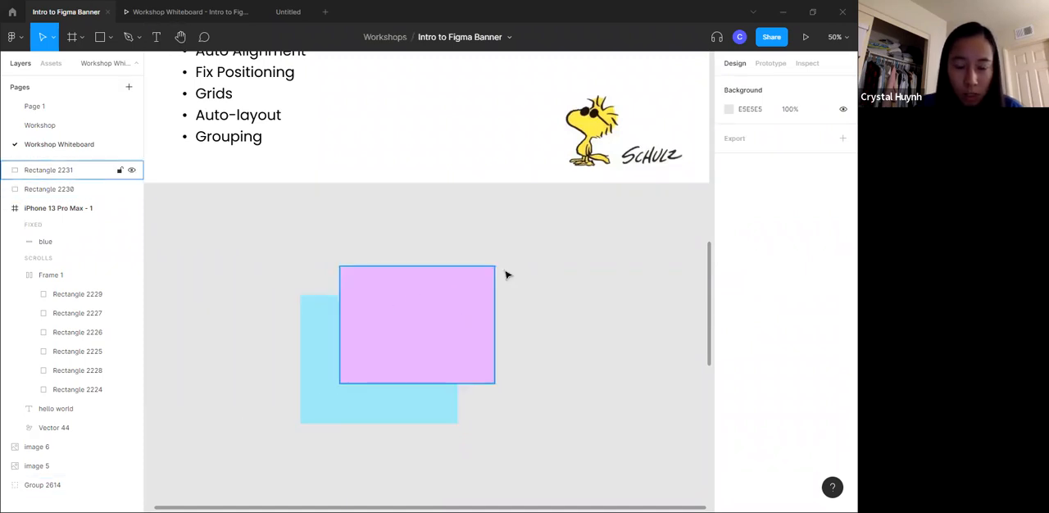
- Add a text box of about 976 × 272 over the overlapping rectangles reading "acm design portfolio"
{"action": "key", "text": "t"}
{"action": "left_click_drag", "start_coordinate": [378, 314], "coordinate": [626, 395]}
{"action": "type", "text": "A"}
{"action": "key", "text": "BackSpace"}
{"action": "type", "text": "a"}
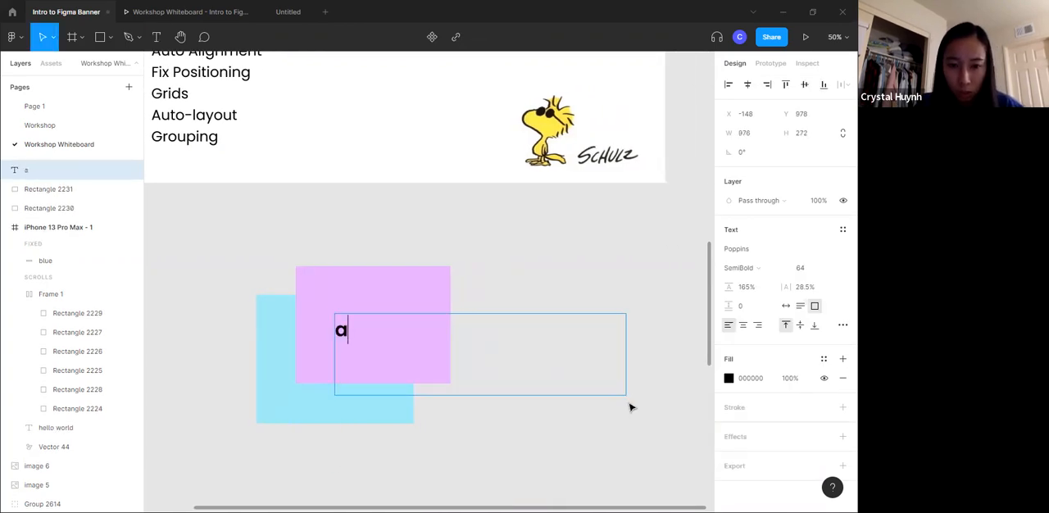
{"action": "type", "text": "cm design"}
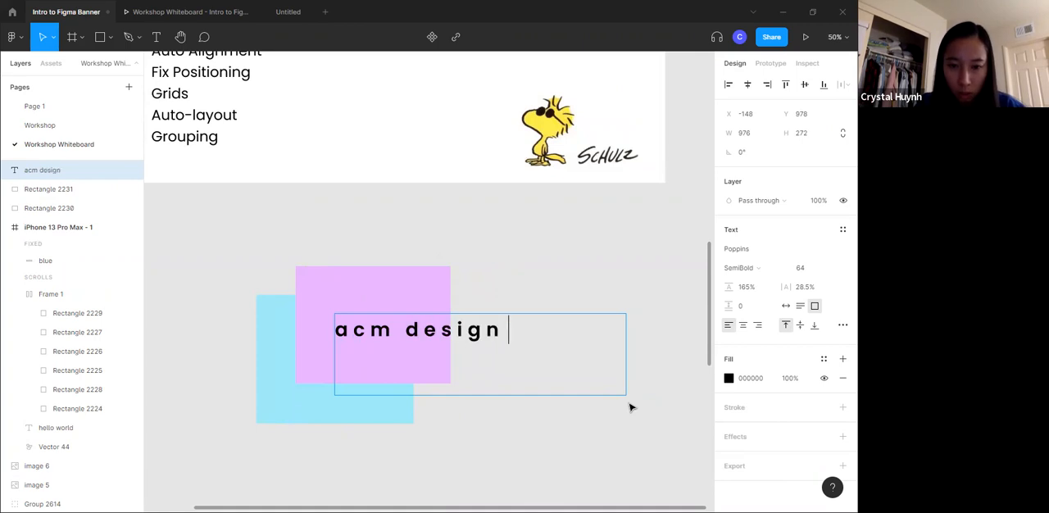
{"action": "type", "text": " portfolio"}
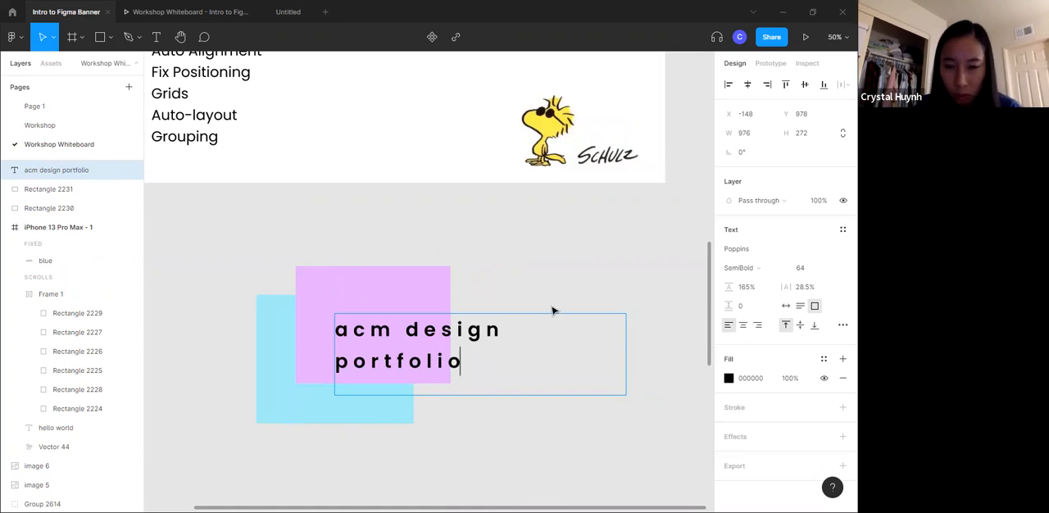
{"action": "key", "text": "Escape"}
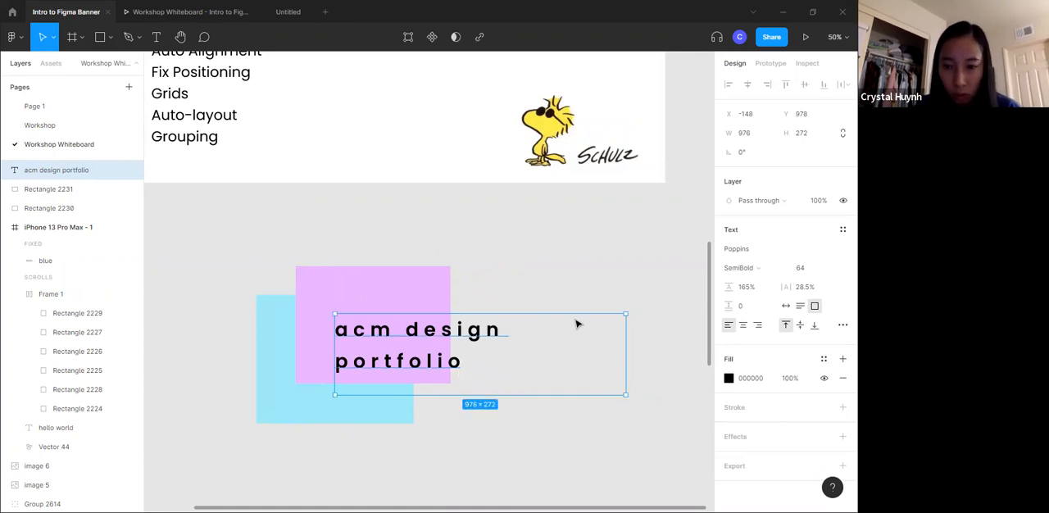
- Set the "acm design portfolio" text to size 96 and ExtraBold weight
{"action": "left_click", "coordinate": [835, 270]}
{"action": "left_click", "coordinate": [823, 297]}
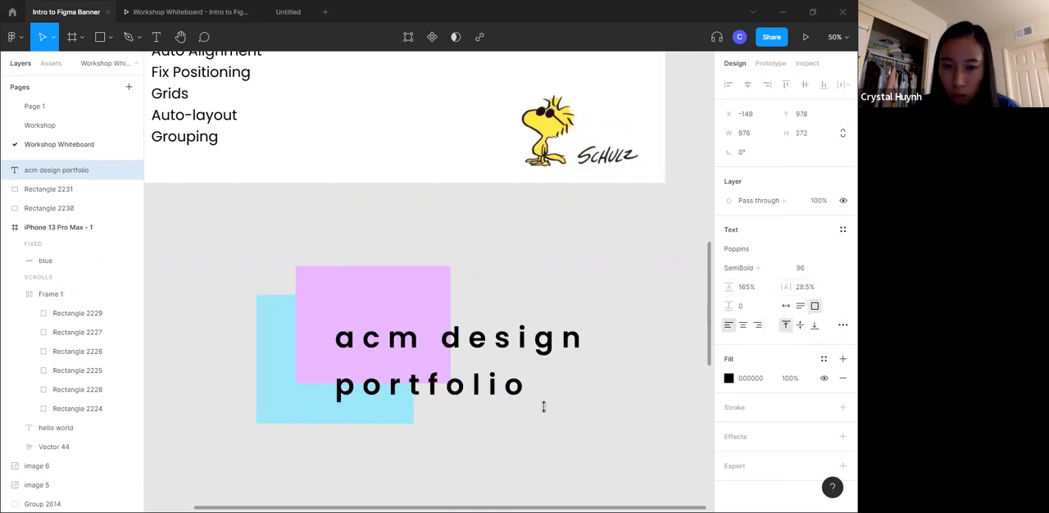
{"action": "left_click", "coordinate": [782, 273]}
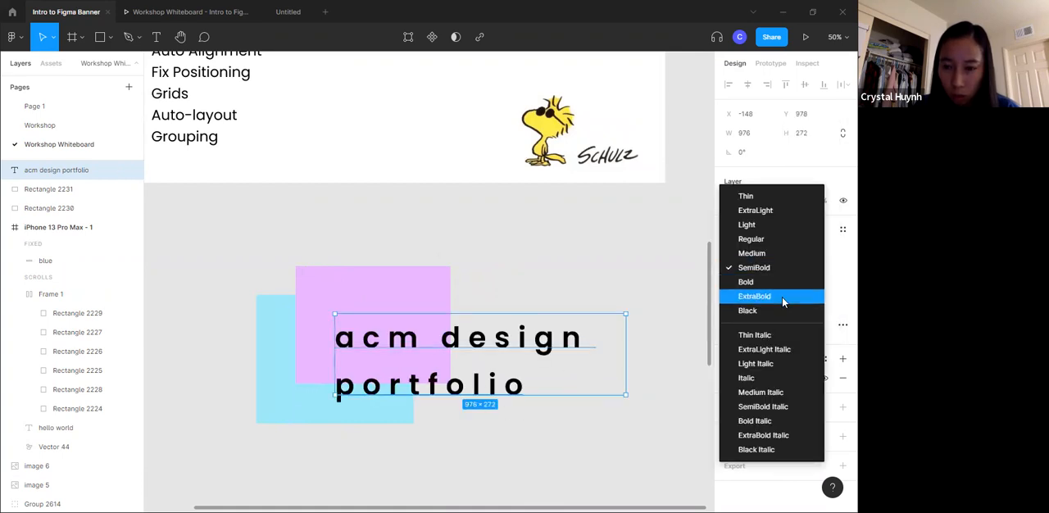
{"action": "left_click", "coordinate": [785, 295]}
{"action": "left_click", "coordinate": [564, 276]}
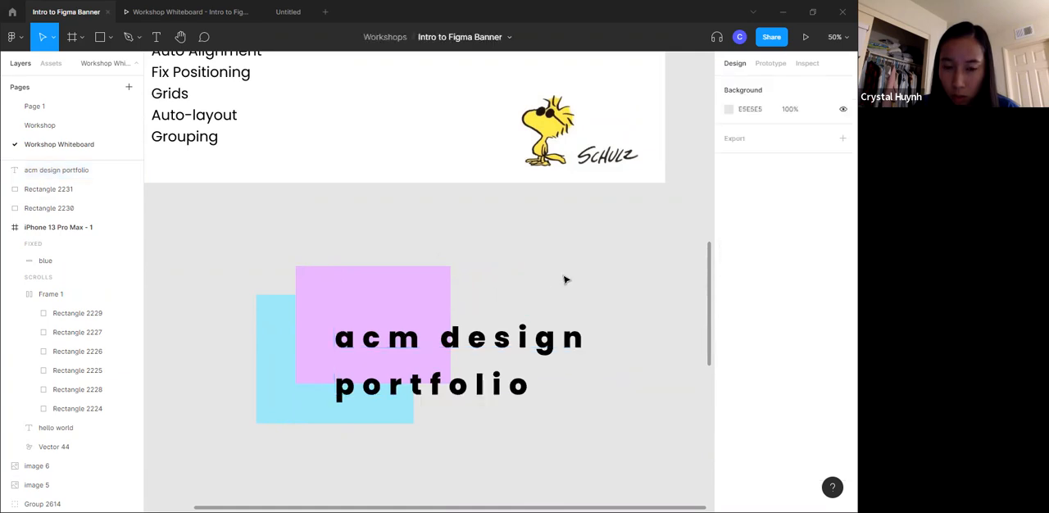
- Tighten the text's line height to 143.5% and letter spacing to 26%, and shift the text slightly down and left
{"action": "left_click", "coordinate": [510, 353]}
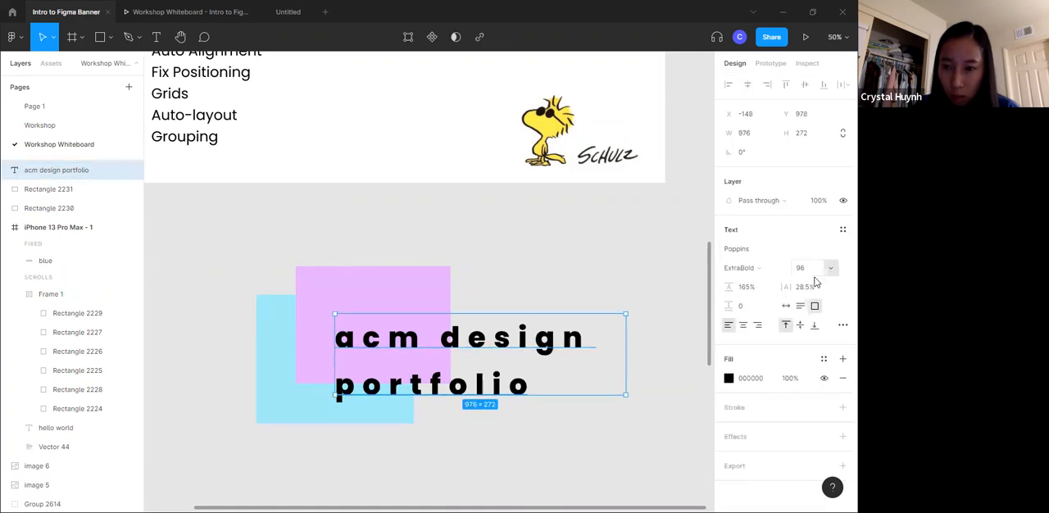
{"action": "left_click_drag", "start_coordinate": [726, 287], "coordinate": [707, 288]}
{"action": "left_click_drag", "start_coordinate": [789, 287], "coordinate": [684, 295]}
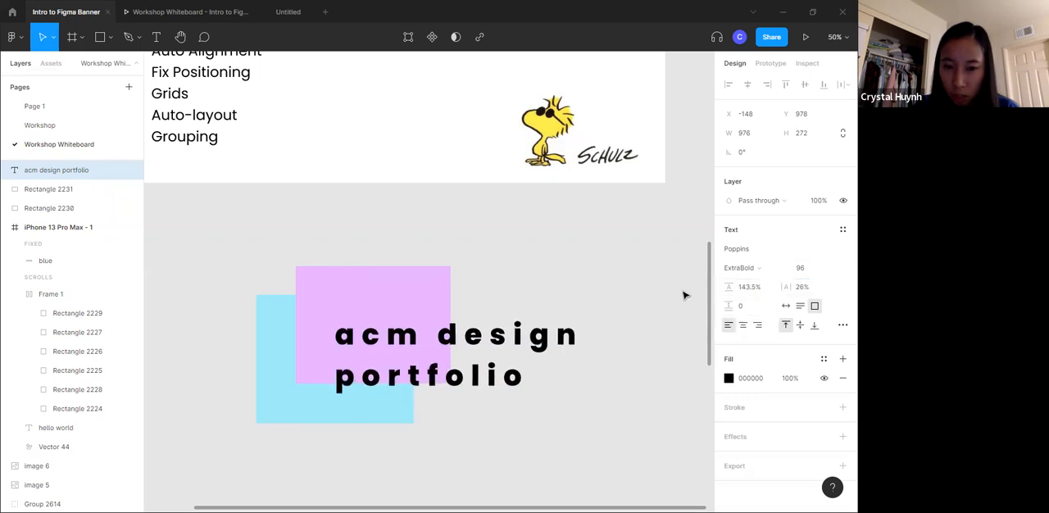
{"action": "mouse_move", "coordinate": [484, 368]}
{"action": "left_mouse_down"}
{"action": "mouse_move", "coordinate": [459, 363]}
{"action": "mouse_move", "coordinate": [475, 379]}
{"action": "left_mouse_up"}
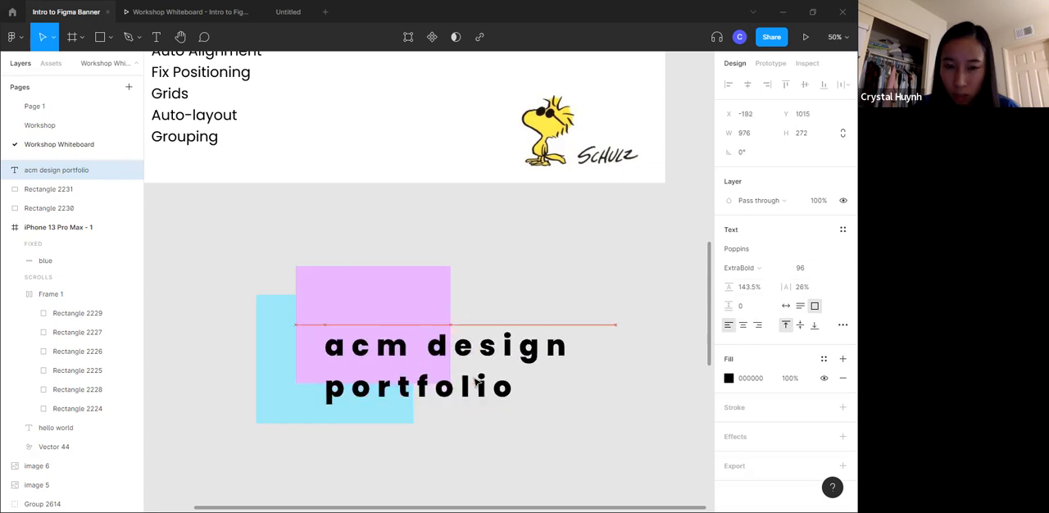
{"action": "left_click", "coordinate": [557, 288]}
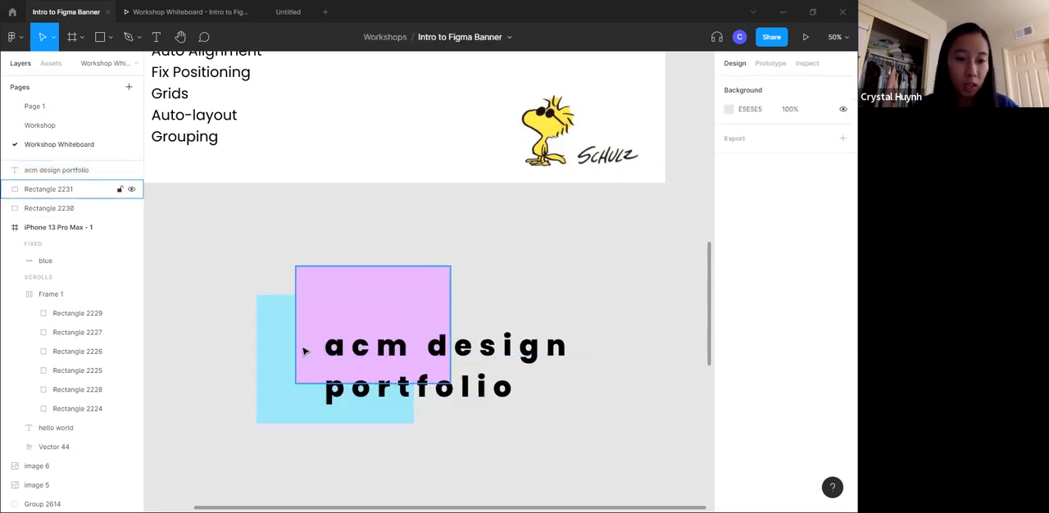
{"action": "scroll", "coordinate": [366, 338], "scroll_direction": "down", "scroll_amount": 5}
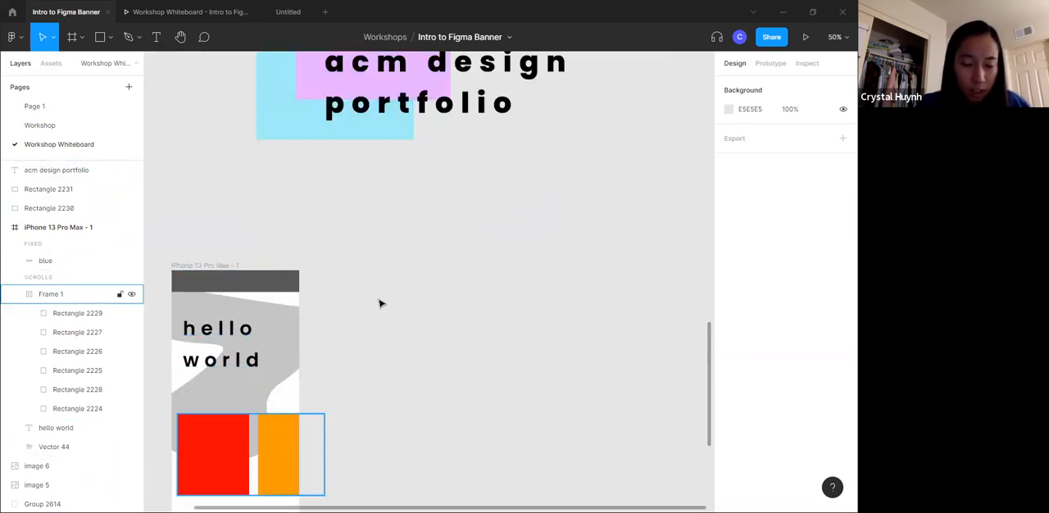
{"action": "scroll", "coordinate": [401, 395], "scroll_direction": "up", "scroll_amount": 5}
{"action": "scroll", "coordinate": [300, 270], "scroll_direction": "down", "scroll_amount": 1}
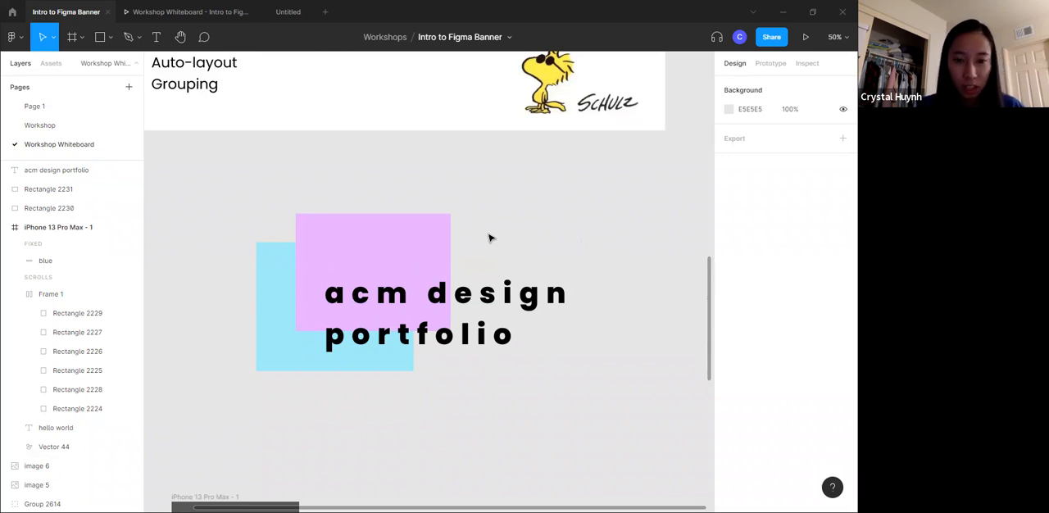
{"action": "scroll", "coordinate": [341, 314], "scroll_direction": "down", "scroll_amount": 5}
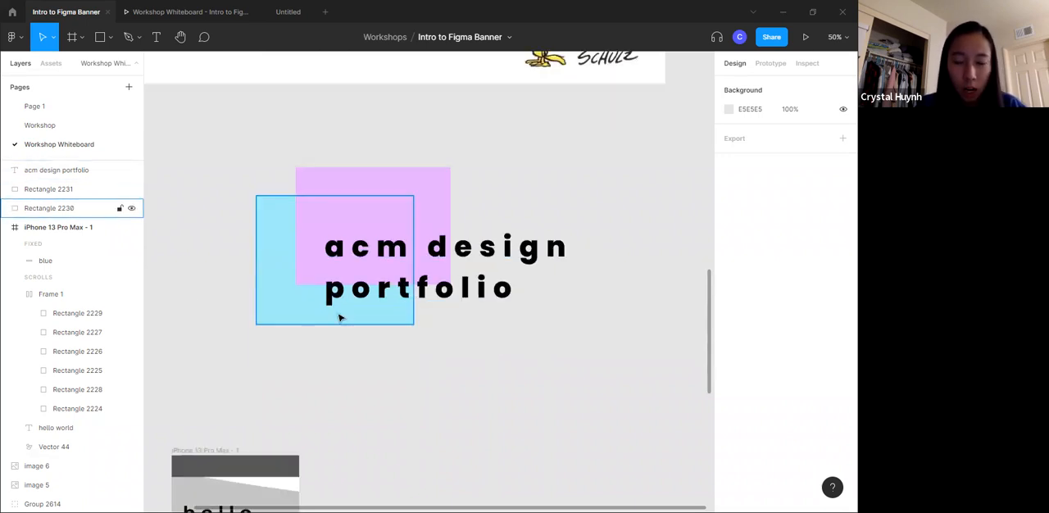
{"action": "scroll", "coordinate": [504, 148], "scroll_direction": "up", "scroll_amount": 1}
{"action": "scroll", "coordinate": [339, 300], "scroll_direction": "up", "scroll_amount": 1}
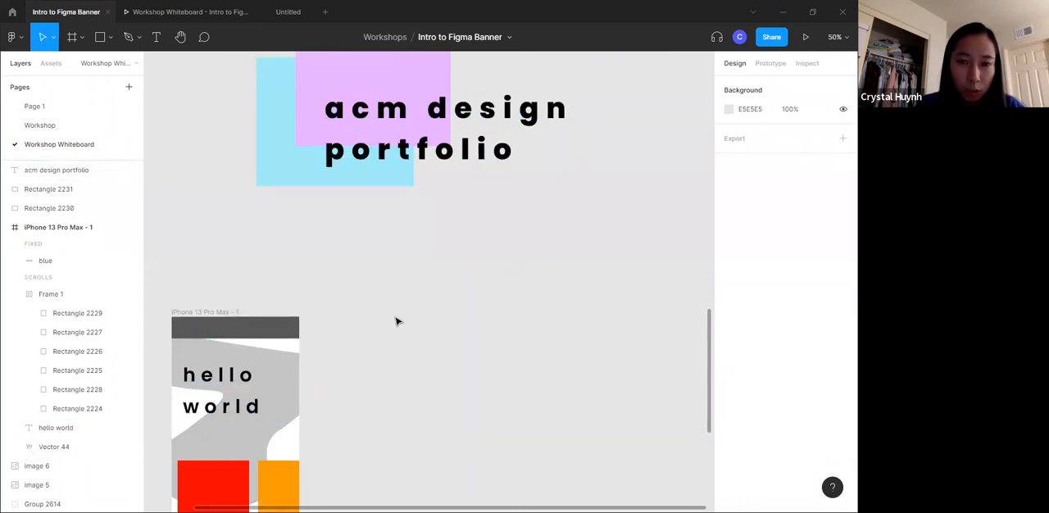
{"action": "scroll", "coordinate": [391, 316], "scroll_direction": "up", "scroll_amount": 3}
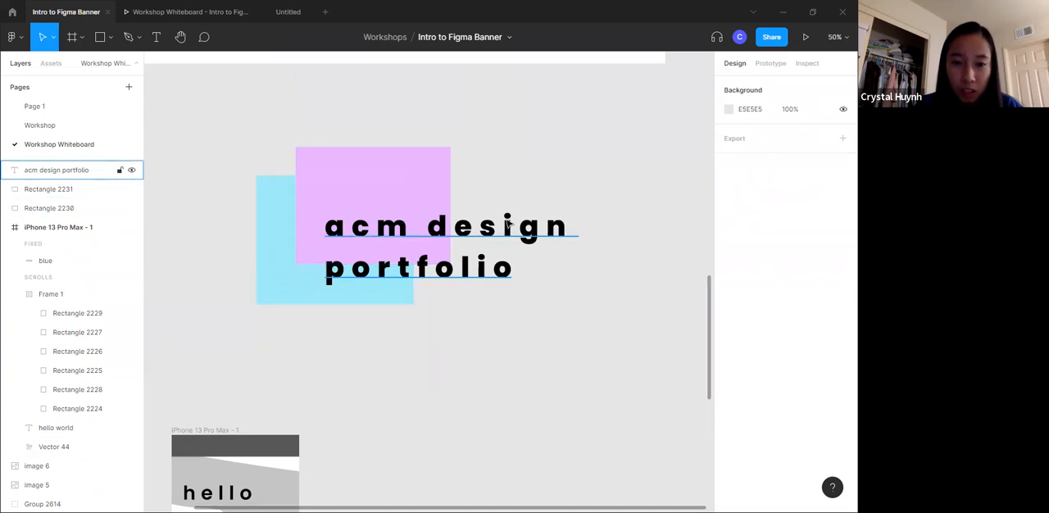
- Select the banner's pieces individually, and nudge the "acm design portfolio" text up to about Y 994
{"action": "left_click", "coordinate": [261, 238]}
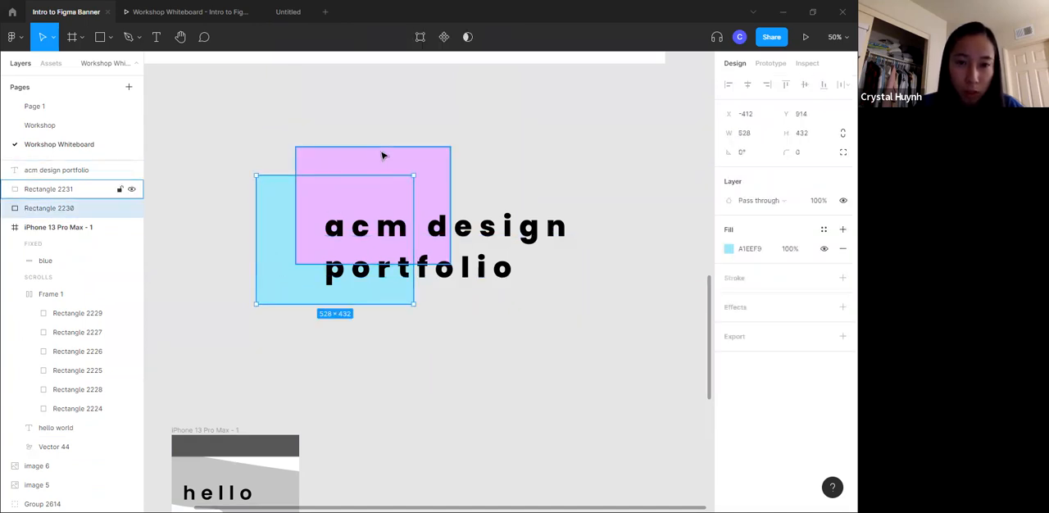
{"action": "left_click", "coordinate": [410, 238]}
{"action": "left_click", "coordinate": [574, 177]}
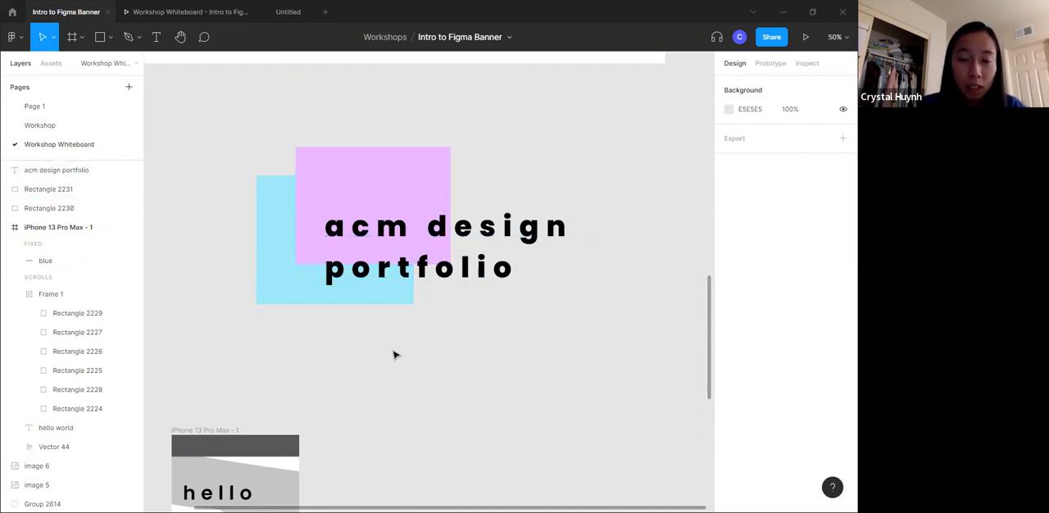
{"action": "left_click_drag", "start_coordinate": [459, 264], "coordinate": [461, 262]}
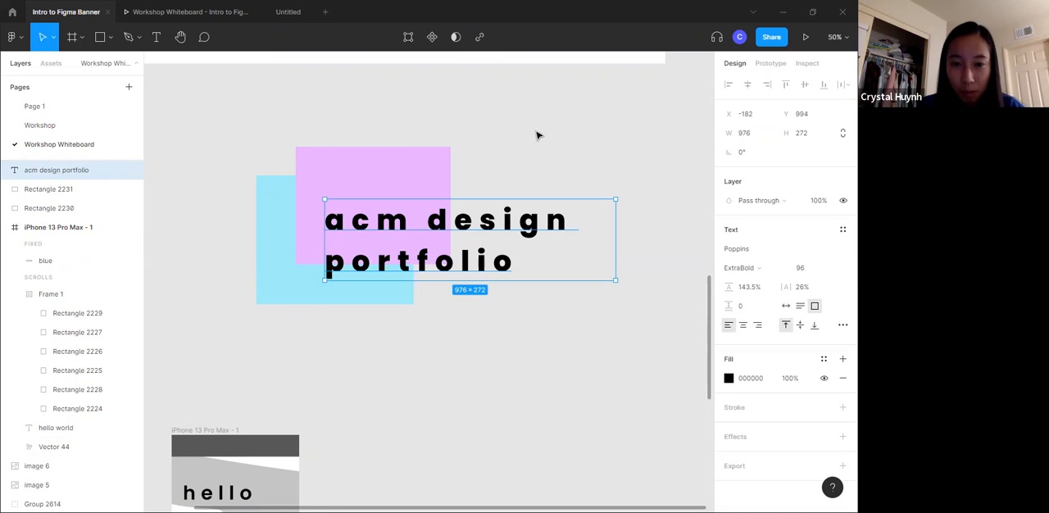
{"action": "left_click", "coordinate": [318, 143]}
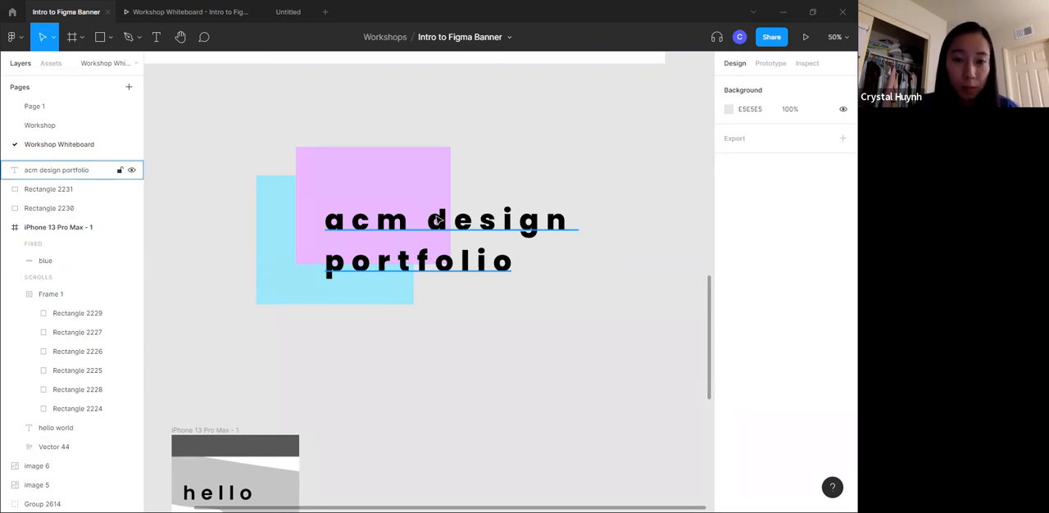
- Group the two rectangles with the "acm design portfolio" text, and move the group as one object
{"action": "left_click_drag", "start_coordinate": [213, 127], "coordinate": [520, 367]}
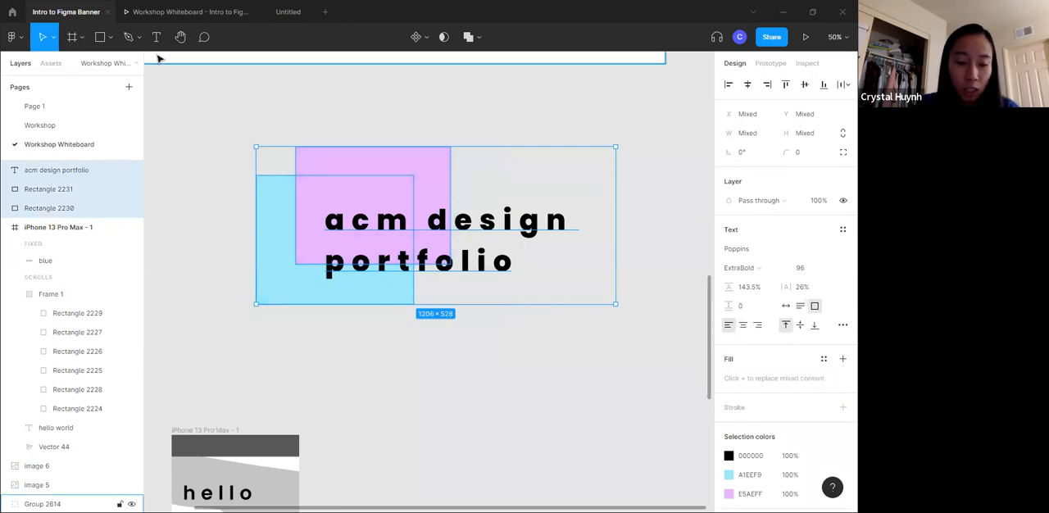
{"action": "right_click", "coordinate": [336, 212]}
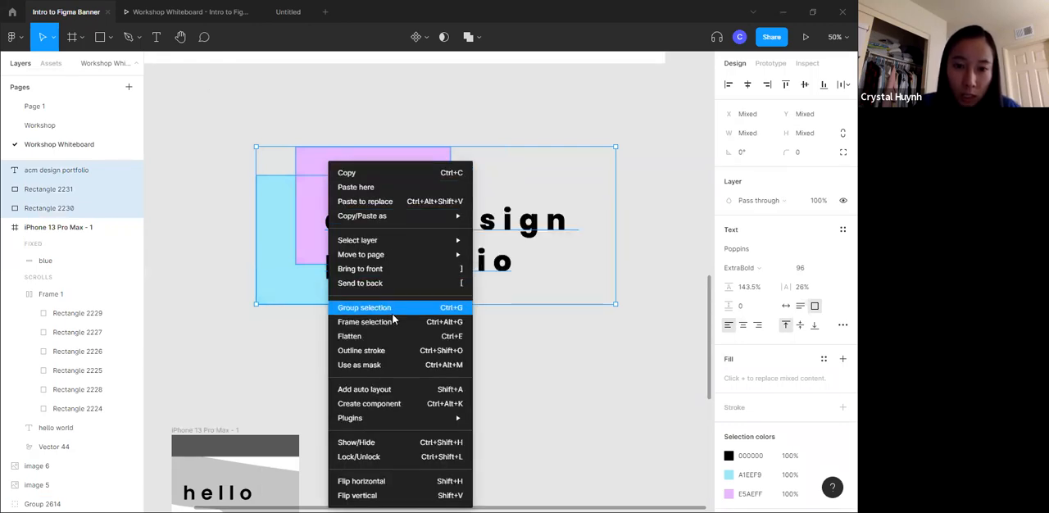
{"action": "left_click", "coordinate": [455, 310]}
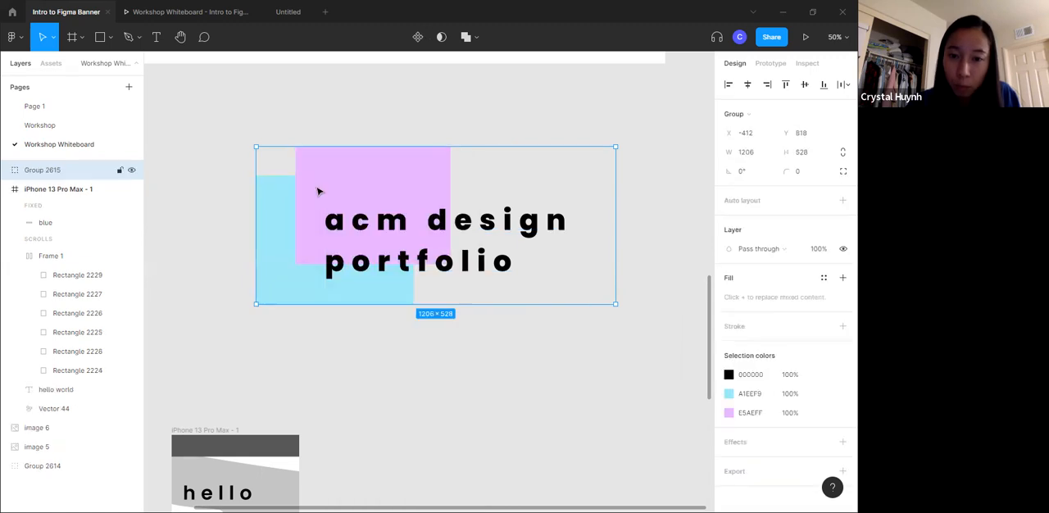
{"action": "left_click_drag", "start_coordinate": [370, 256], "coordinate": [356, 268]}
{"action": "left_click_drag", "start_coordinate": [421, 281], "coordinate": [491, 291]}
- Use the Scale tool to shrink the banner group to about 412 × 180 and place it beside the phone frame
{"action": "left_click", "coordinate": [53, 37]}
{"action": "left_click", "coordinate": [50, 81]}
{"action": "left_click_drag", "start_coordinate": [350, 152], "coordinate": [592, 257]}
{"action": "left_click_drag", "start_coordinate": [631, 293], "coordinate": [413, 251]}
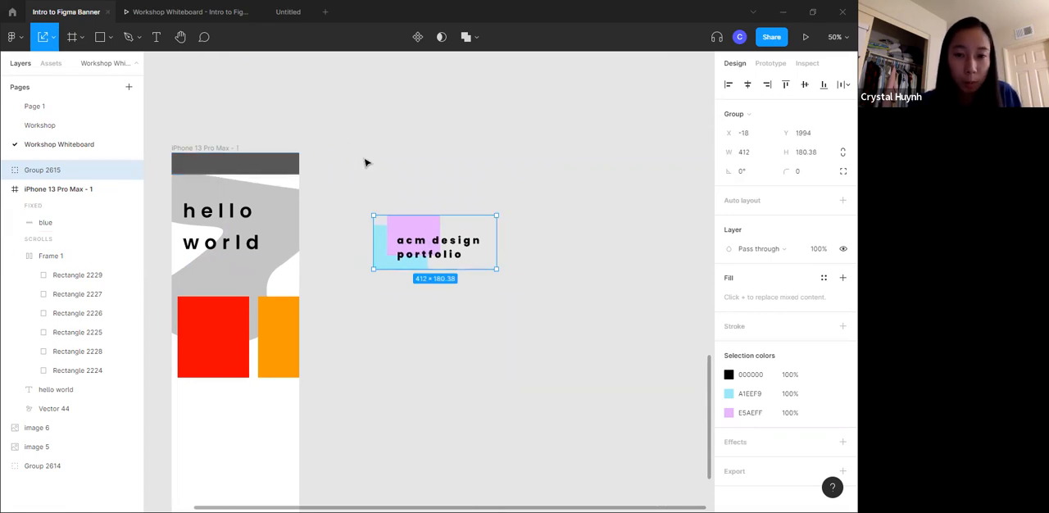
- Scale the banner group to about 340 × 149 and place it in the phone frame below the coloured rectangles
{"action": "left_click_drag", "start_coordinate": [422, 256], "coordinate": [281, 430]}
{"action": "scroll", "coordinate": [286, 386], "scroll_direction": "down", "scroll_amount": 1}
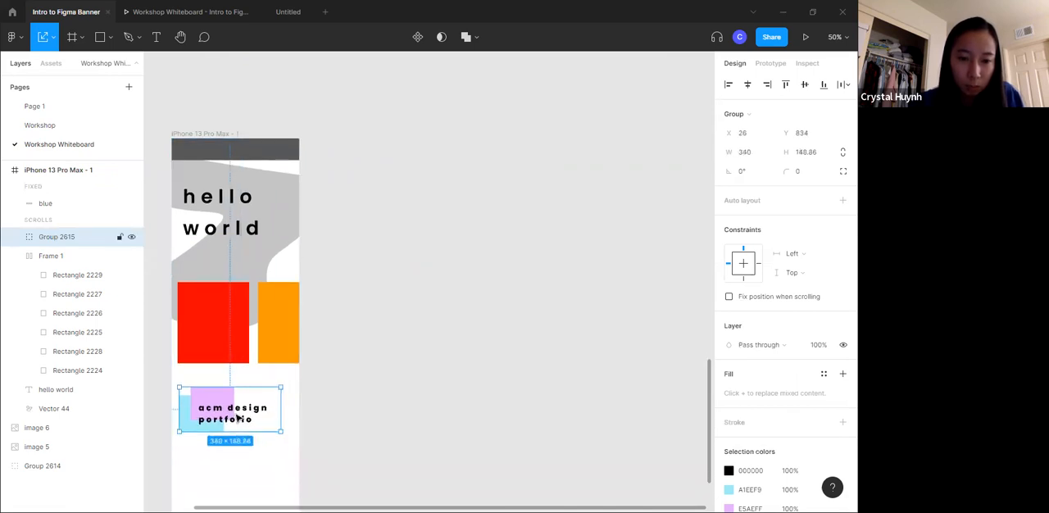
{"action": "left_click", "coordinate": [375, 342]}
{"action": "scroll", "coordinate": [255, 349], "scroll_direction": "down", "scroll_amount": 3}
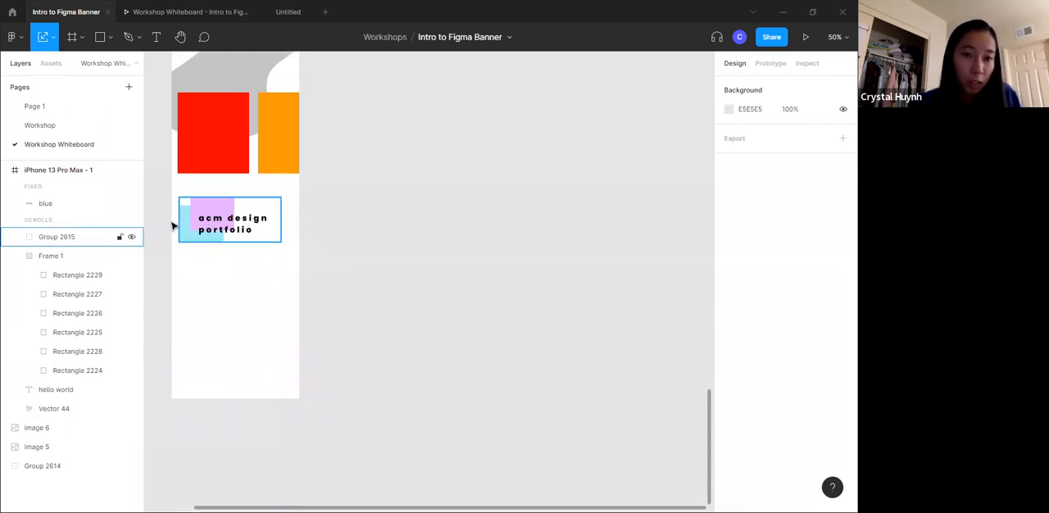
- Group the auto layout frame of coloured rectangles inside the phone frame
{"action": "scroll", "coordinate": [340, 222], "scroll_direction": "up", "scroll_amount": 3}
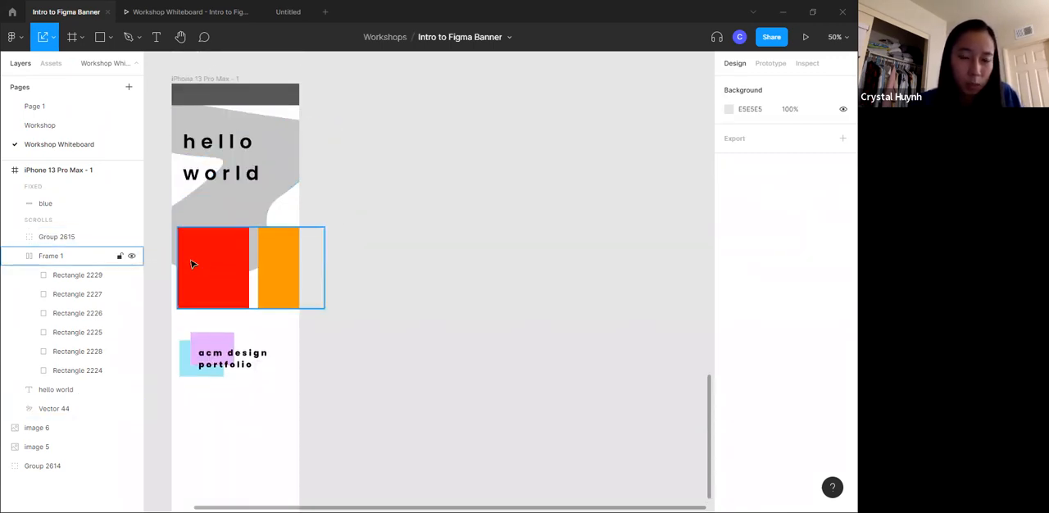
{"action": "left_click", "coordinate": [226, 271]}
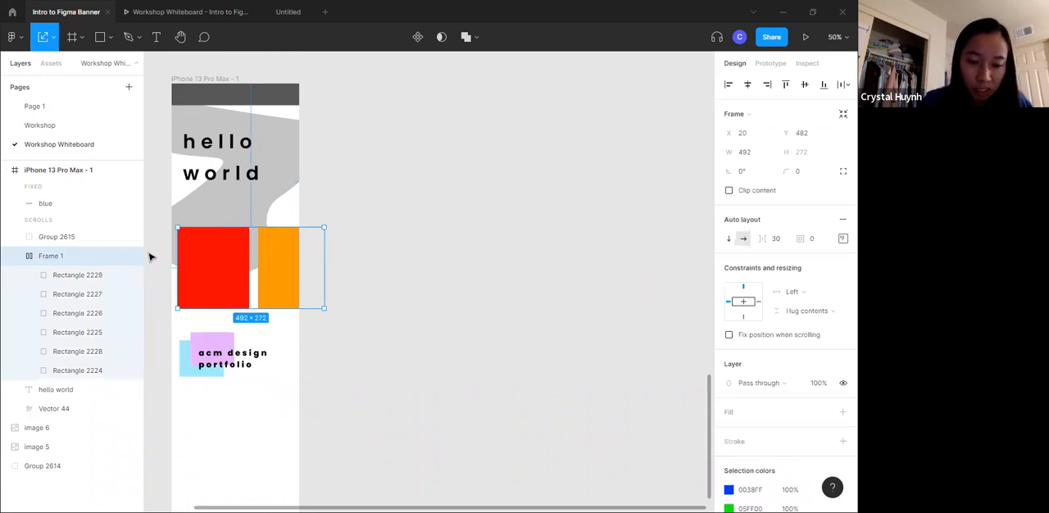
{"action": "key", "text": "ctrl+g"}
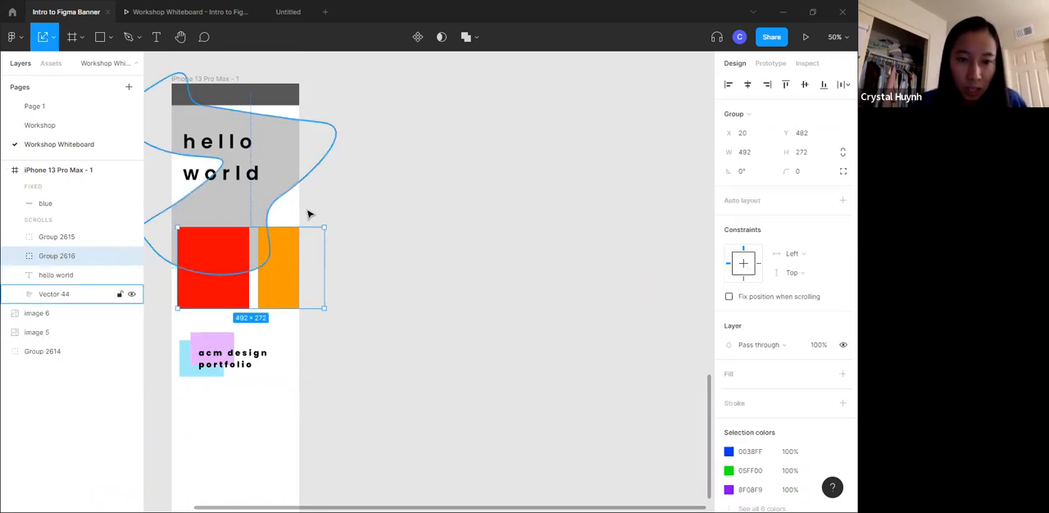
{"action": "left_click", "coordinate": [398, 207]}
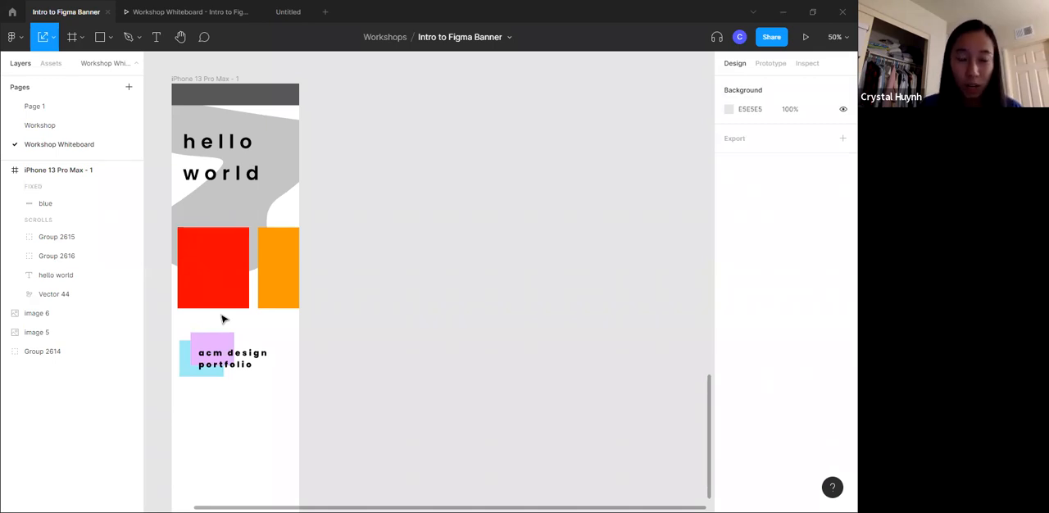
- Review the Table of Contents slide for the topics that follow grouping
{"action": "scroll", "coordinate": [377, 286], "scroll_direction": "up", "scroll_amount": 10}
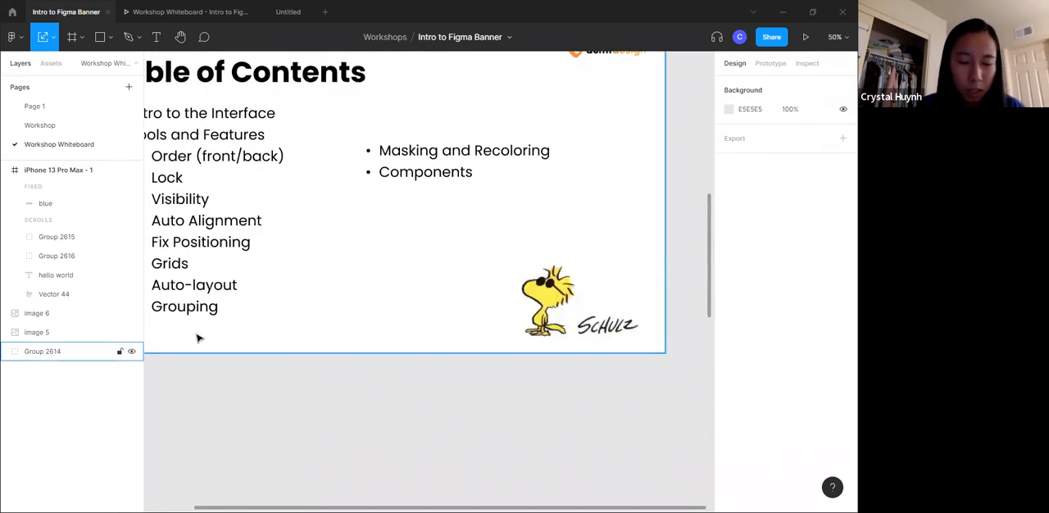
{"action": "scroll", "coordinate": [386, 241], "scroll_direction": "up", "scroll_amount": 2}
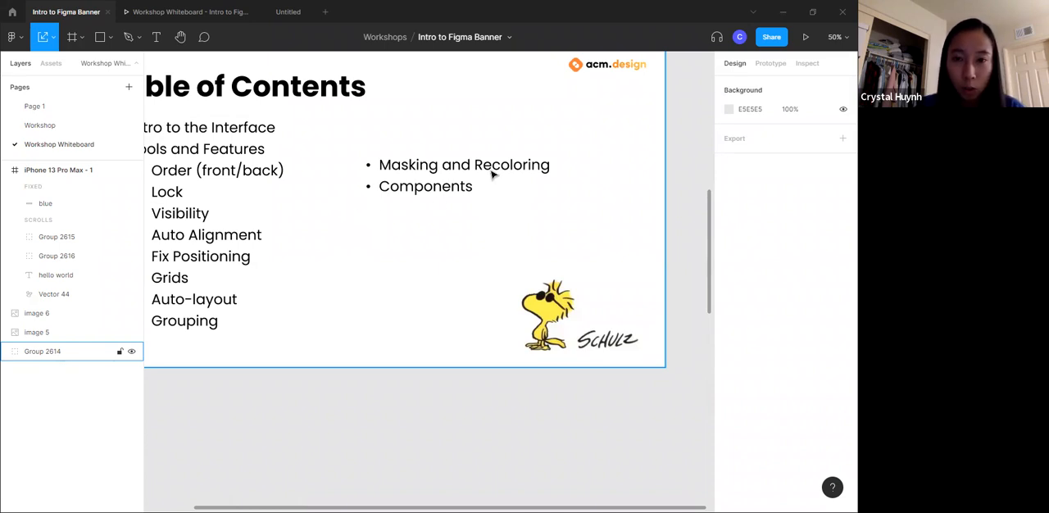
{"action": "scroll", "coordinate": [316, 199], "scroll_direction": "down", "scroll_amount": 10}
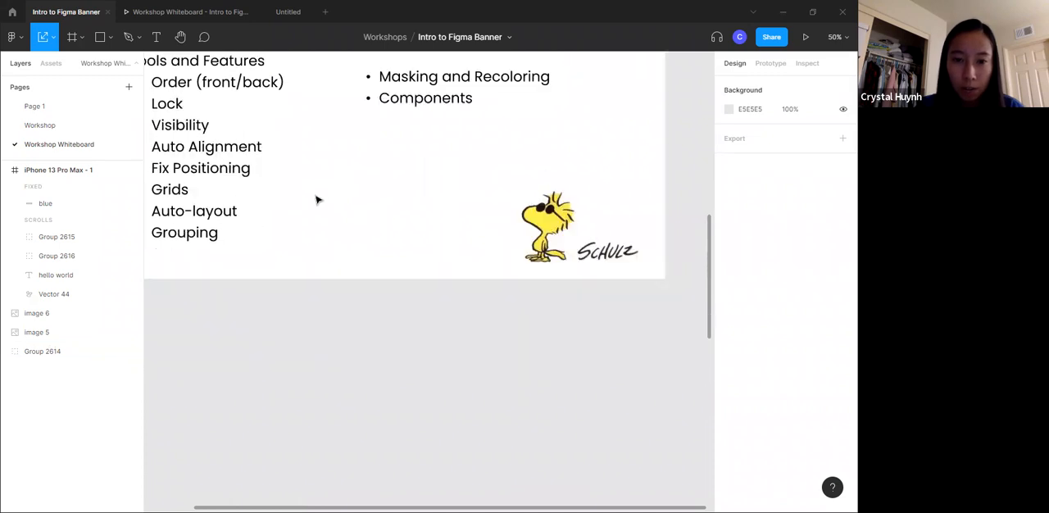
{"action": "scroll", "coordinate": [308, 206], "scroll_direction": "down", "scroll_amount": 6}
{"action": "scroll", "coordinate": [218, 347], "scroll_direction": "up", "scroll_amount": 2}
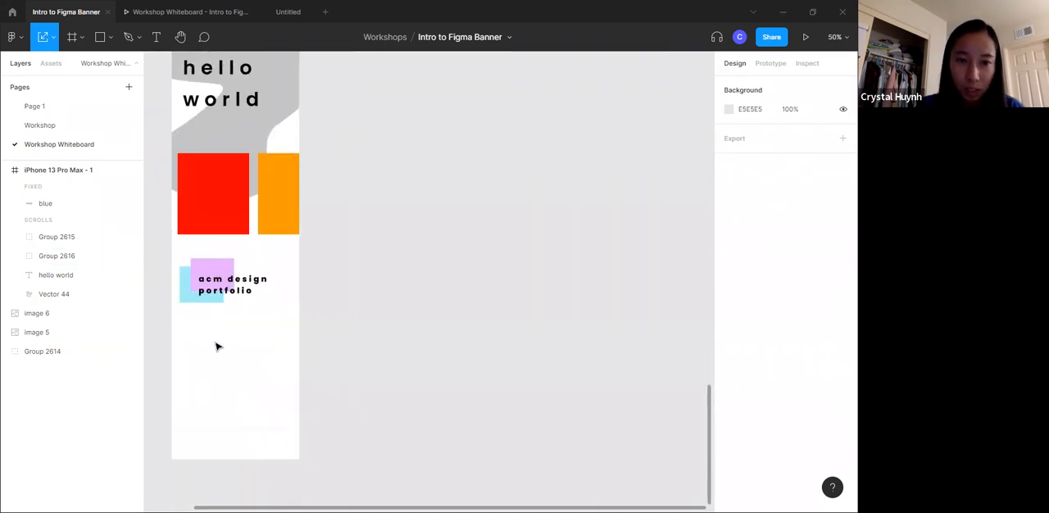
{"action": "scroll", "coordinate": [278, 311], "scroll_direction": "up", "scroll_amount": 2}
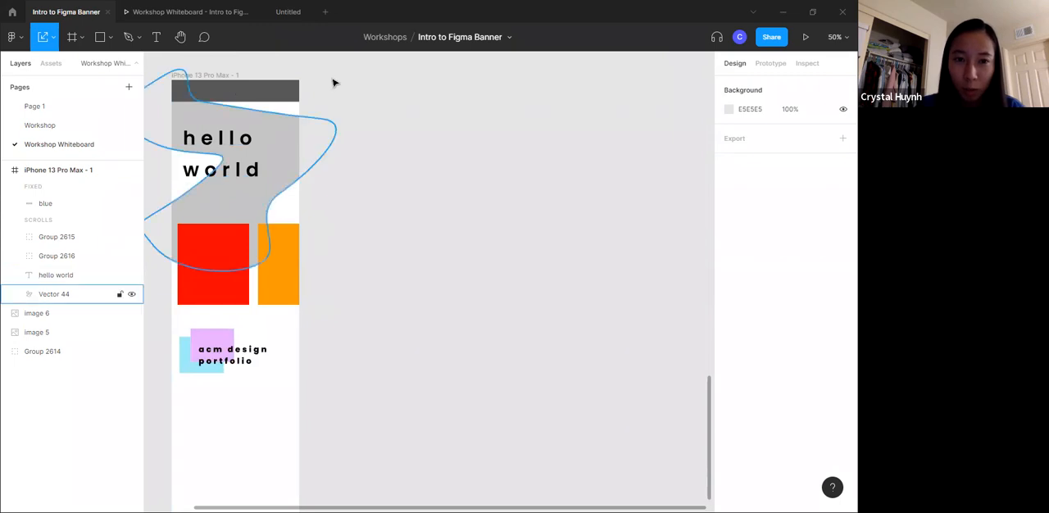
{"action": "scroll", "coordinate": [502, 304], "scroll_direction": "up", "scroll_amount": 4}
{"action": "scroll", "coordinate": [501, 304], "scroll_direction": "up", "scroll_amount": 20}
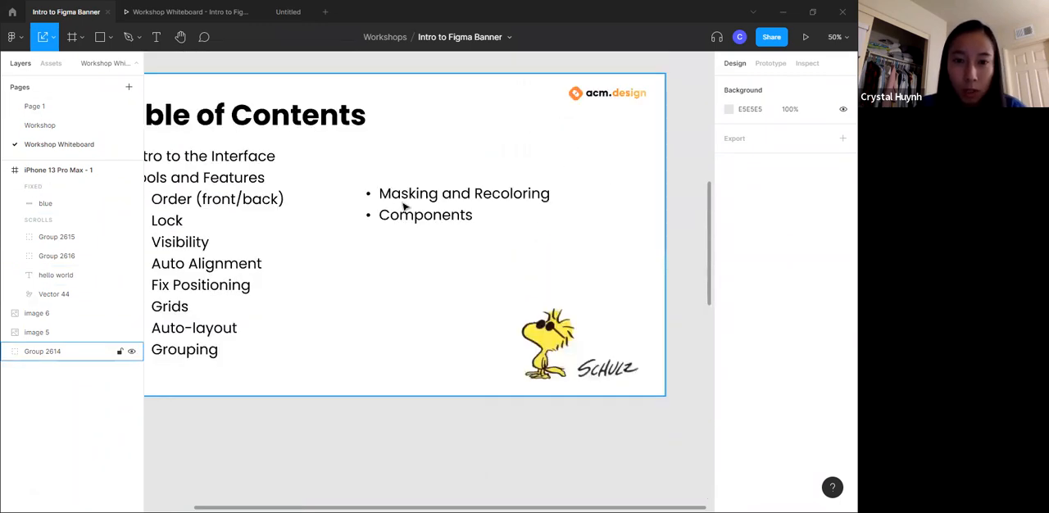
{"action": "scroll", "coordinate": [386, 110], "scroll_direction": "up", "scroll_amount": 2}
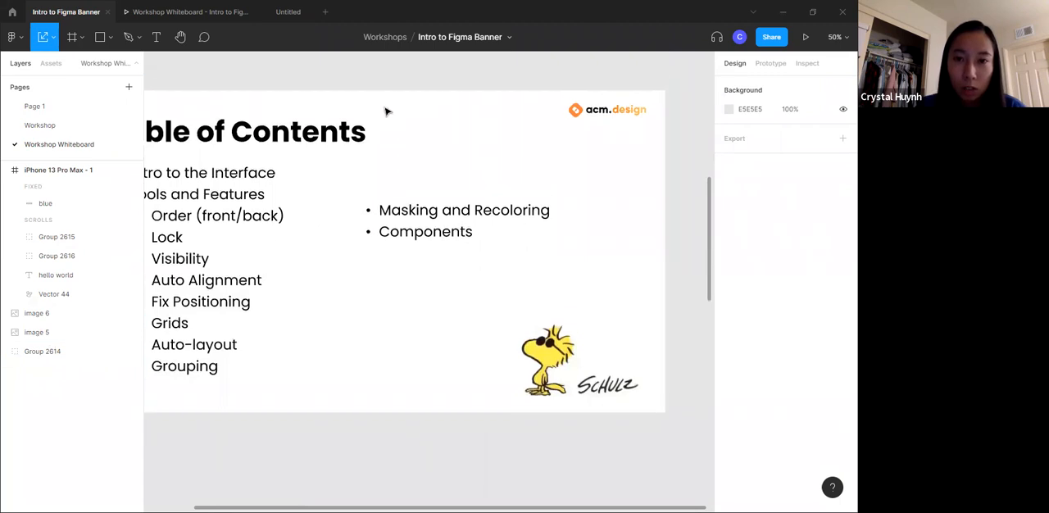
{"action": "left_click", "coordinate": [434, 271]}
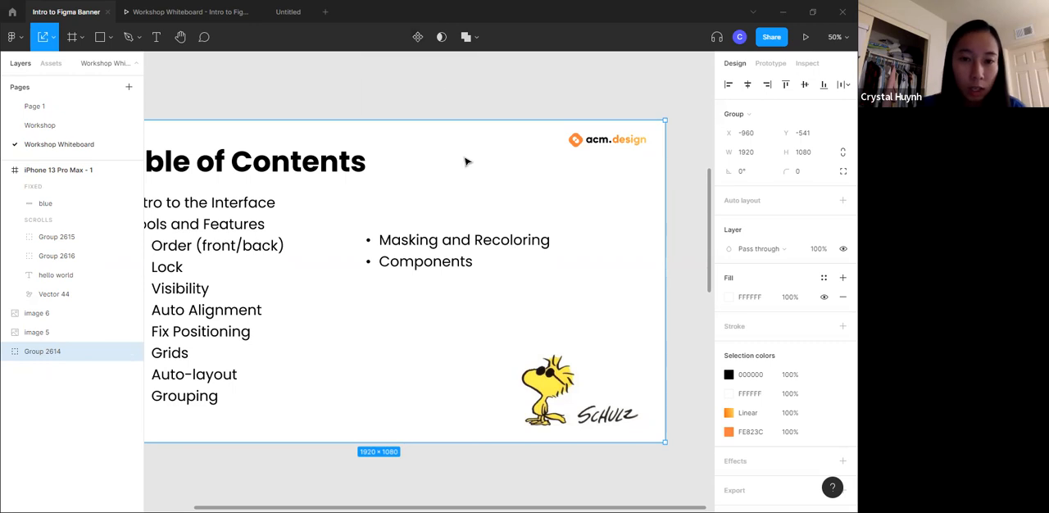
- Try out a rectangle of about 262 × 340 with a red fill beside the phone frame, and delete it
{"action": "scroll", "coordinate": [335, 220], "scroll_direction": "down", "scroll_amount": 15}
{"action": "left_click", "coordinate": [101, 37]}
{"action": "left_click_drag", "start_coordinate": [416, 148], "coordinate": [495, 249]}
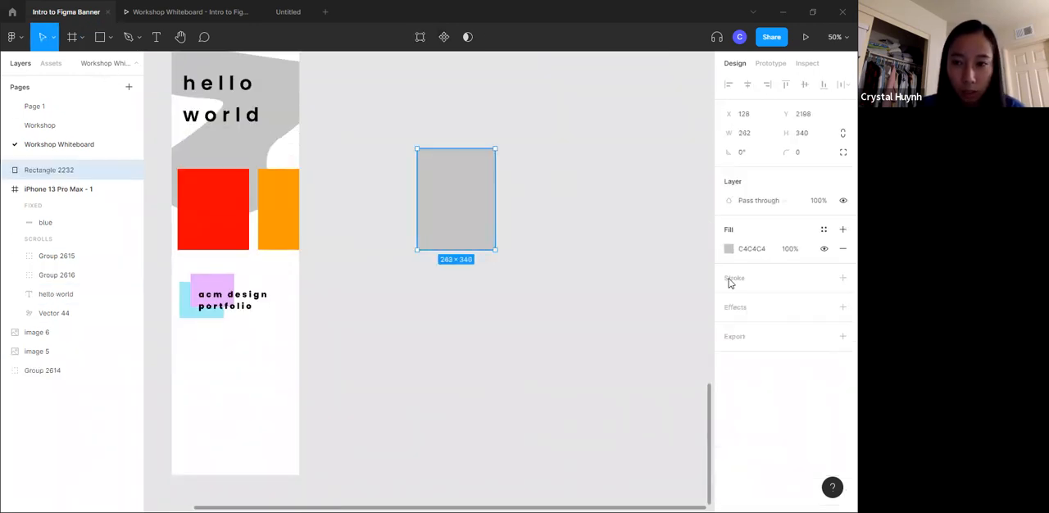
{"action": "left_click", "coordinate": [728, 249]}
{"action": "left_click", "coordinate": [673, 230]}
{"action": "left_click", "coordinate": [618, 153]}
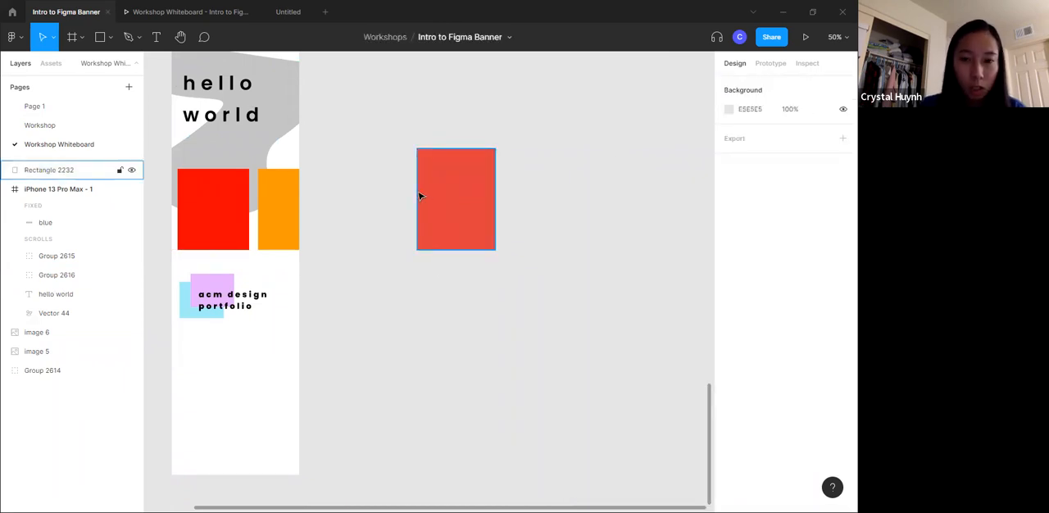
{"action": "left_click", "coordinate": [449, 218]}
{"action": "key", "text": "Delete"}
- Move the UCLA bear image slightly left and down, to about X -858, Y -2086
{"action": "scroll", "coordinate": [487, 159], "scroll_direction": "up", "scroll_amount": 20}
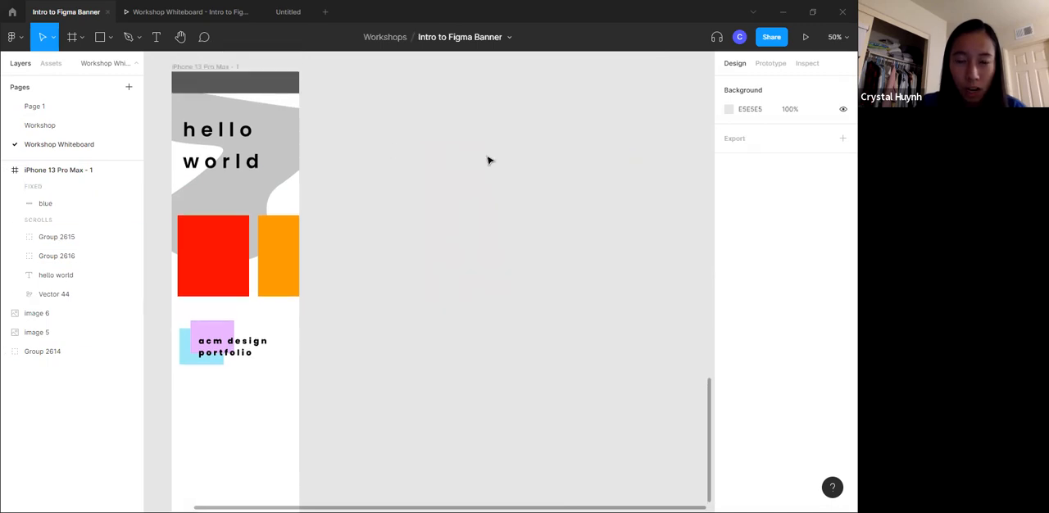
{"action": "scroll", "coordinate": [377, 164], "scroll_direction": "up", "scroll_amount": 4}
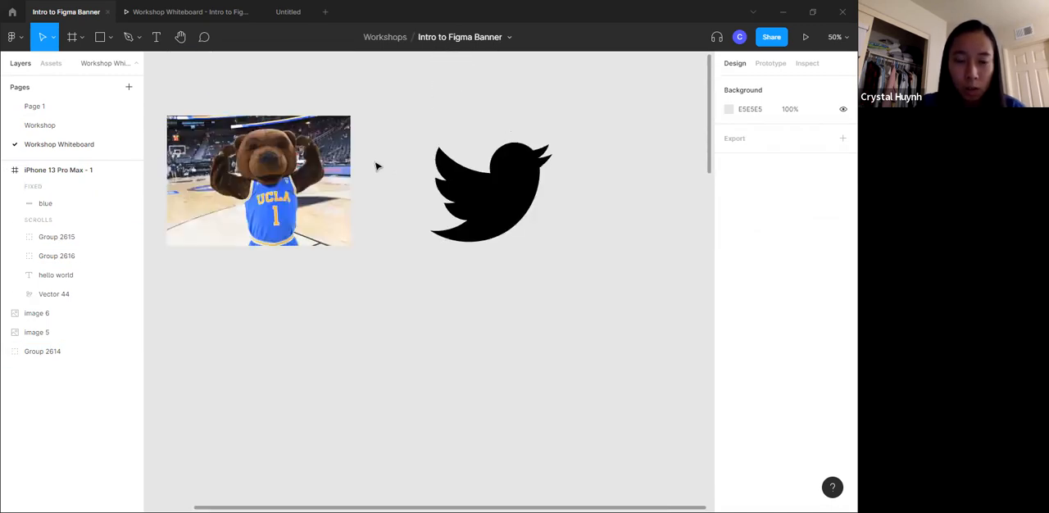
{"action": "scroll", "coordinate": [365, 321], "scroll_direction": "left", "scroll_amount": 1}
{"action": "scroll", "coordinate": [365, 321], "scroll_direction": "left", "scroll_amount": 1}
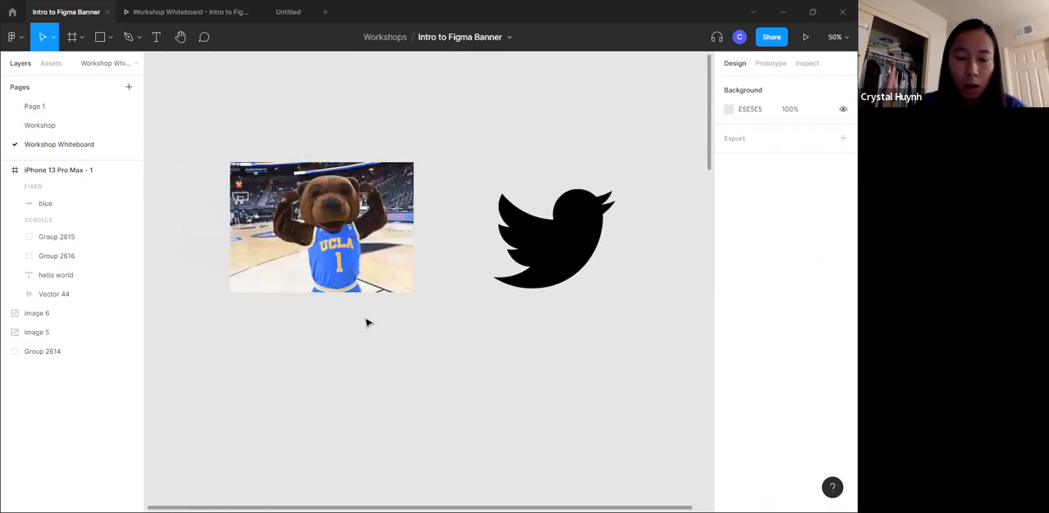
{"action": "left_click", "coordinate": [327, 253]}
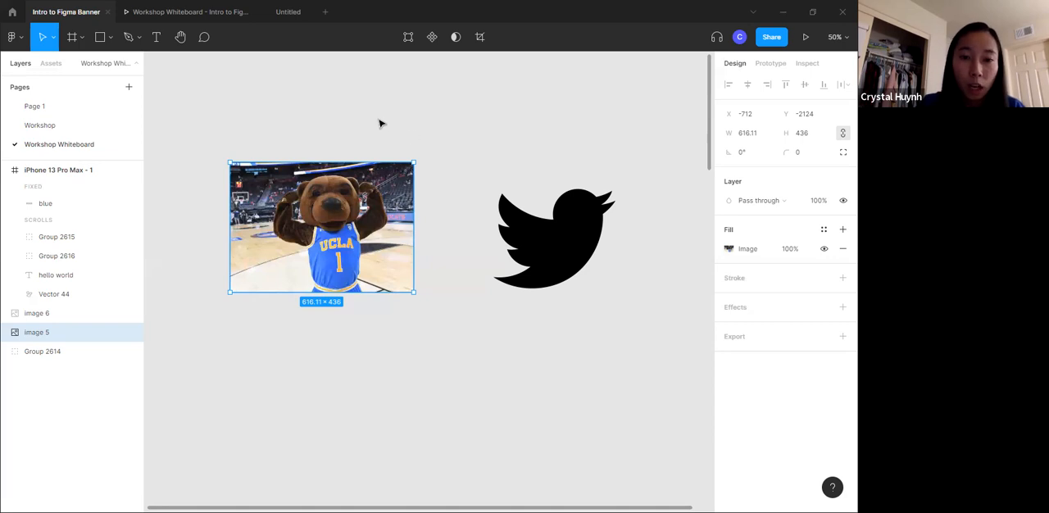
{"action": "left_click", "coordinate": [414, 148]}
{"action": "left_click_drag", "start_coordinate": [340, 244], "coordinate": [297, 256]}
{"action": "left_click", "coordinate": [377, 150]}
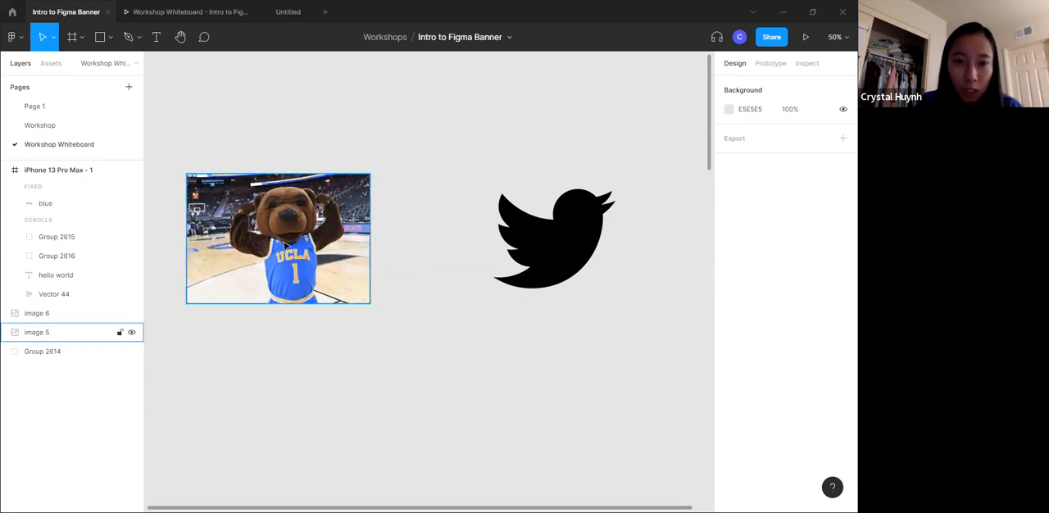
- Place a 100 × 100 circle above the UCLA bear image using the Ellipse tool
{"action": "scroll", "coordinate": [356, 175], "scroll_direction": "left", "scroll_amount": 4}
{"action": "scroll", "coordinate": [355, 175], "scroll_direction": "right", "scroll_amount": 2}
{"action": "left_click", "coordinate": [356, 177]}
{"action": "left_click", "coordinate": [109, 37]}
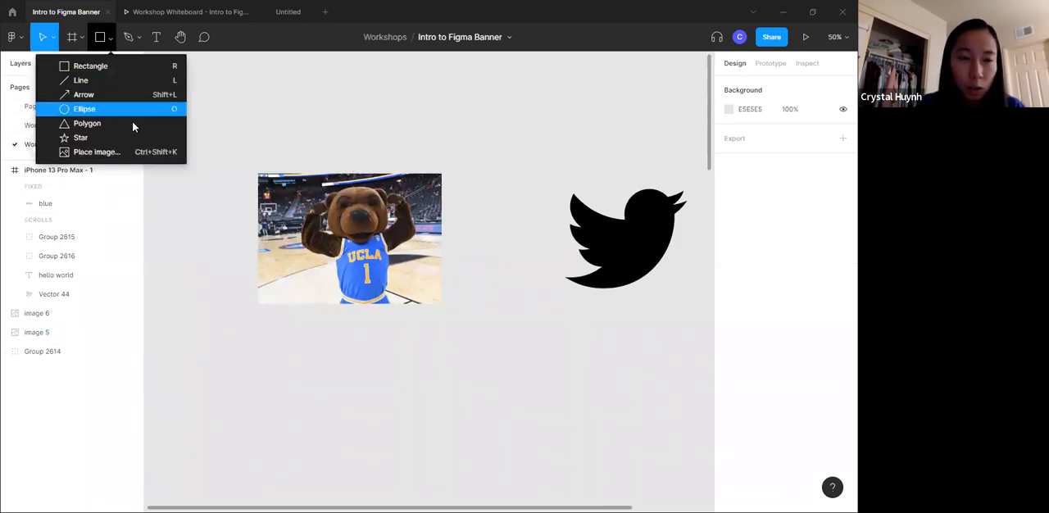
{"action": "left_click", "coordinate": [138, 108]}
{"action": "left_click", "coordinate": [275, 93]}
{"action": "left_click_drag", "start_coordinate": [277, 91], "coordinate": [332, 114]}
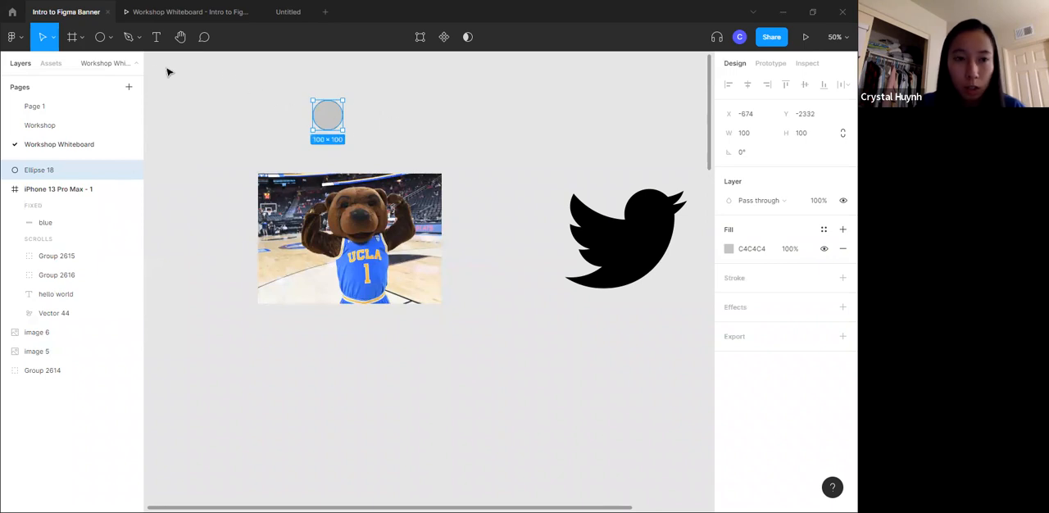
- Use the Scale tool to enlarge the circle to about 410 × 410 and position it over the bear
{"action": "left_click", "coordinate": [54, 38]}
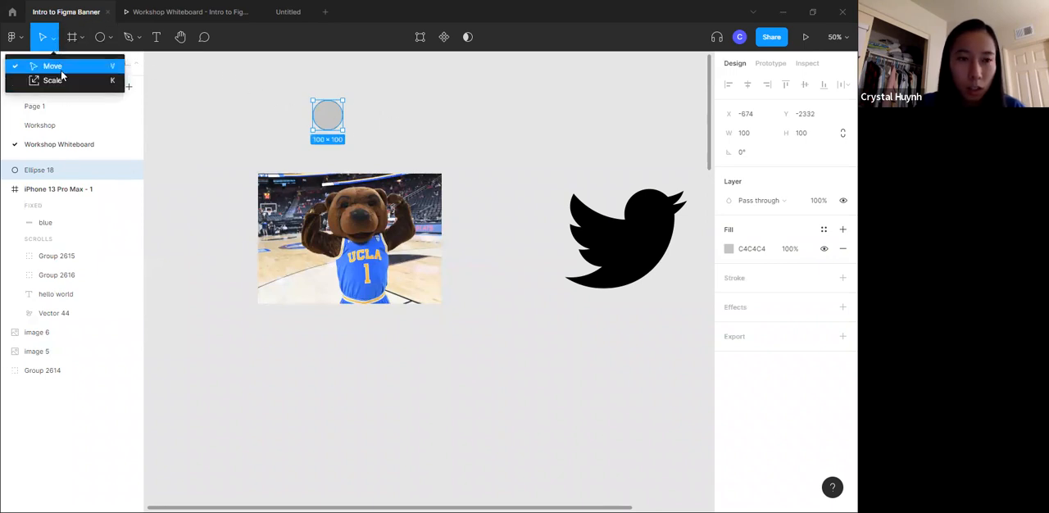
{"action": "left_click", "coordinate": [69, 86]}
{"action": "left_click_drag", "start_coordinate": [344, 130], "coordinate": [435, 206]}
{"action": "left_click_drag", "start_coordinate": [391, 155], "coordinate": [412, 115]}
{"action": "left_click_drag", "start_coordinate": [414, 155], "coordinate": [376, 230]}
- Try masking the bear image and circle together with the circle in front
{"action": "left_click_drag", "start_coordinate": [363, 152], "coordinate": [387, 200]}
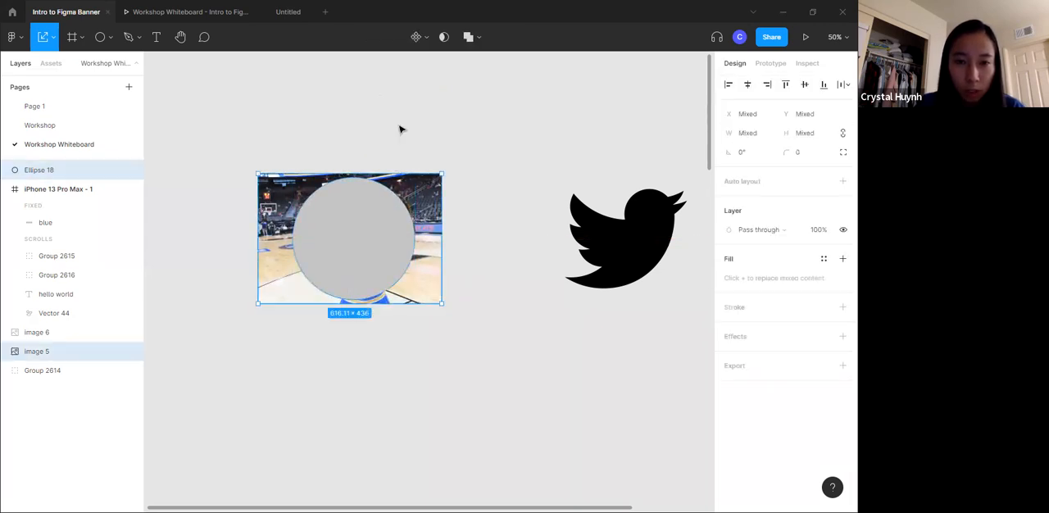
{"action": "left_click", "coordinate": [443, 38]}
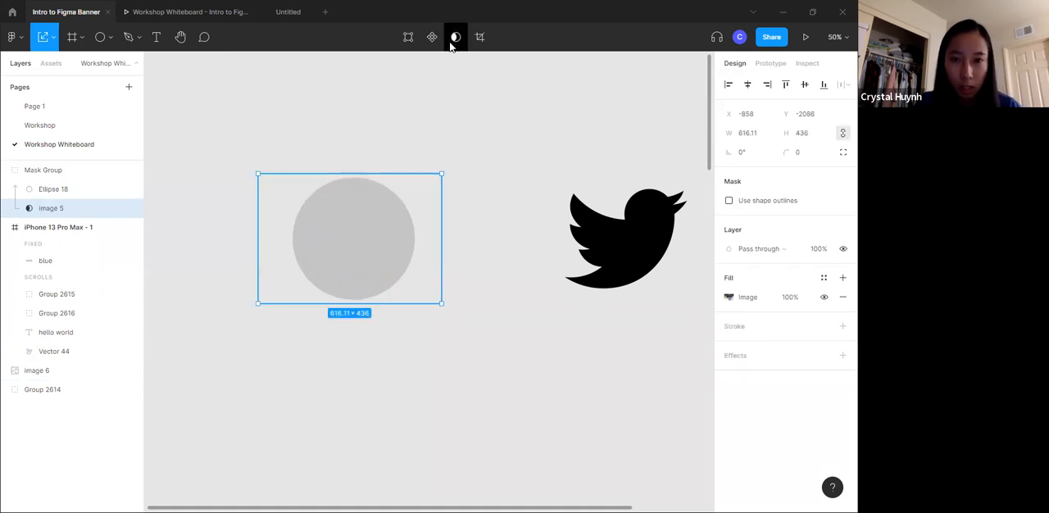
{"action": "left_click", "coordinate": [453, 37]}
{"action": "left_click", "coordinate": [415, 80]}
- Send the 410 × 410 circle to the back, behind the bear image
{"action": "left_click", "coordinate": [353, 232]}
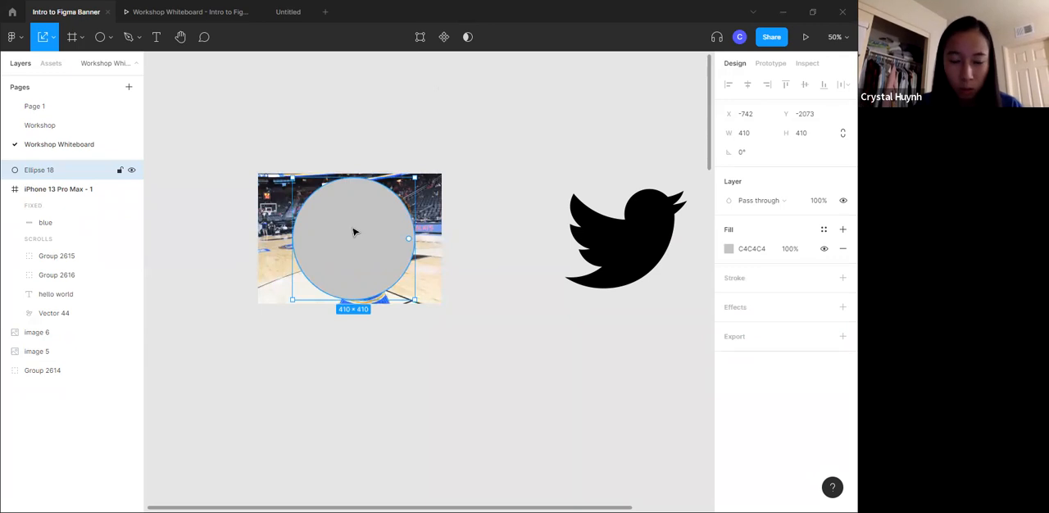
{"action": "key", "text": "ctrl+shift+bracketleft"}
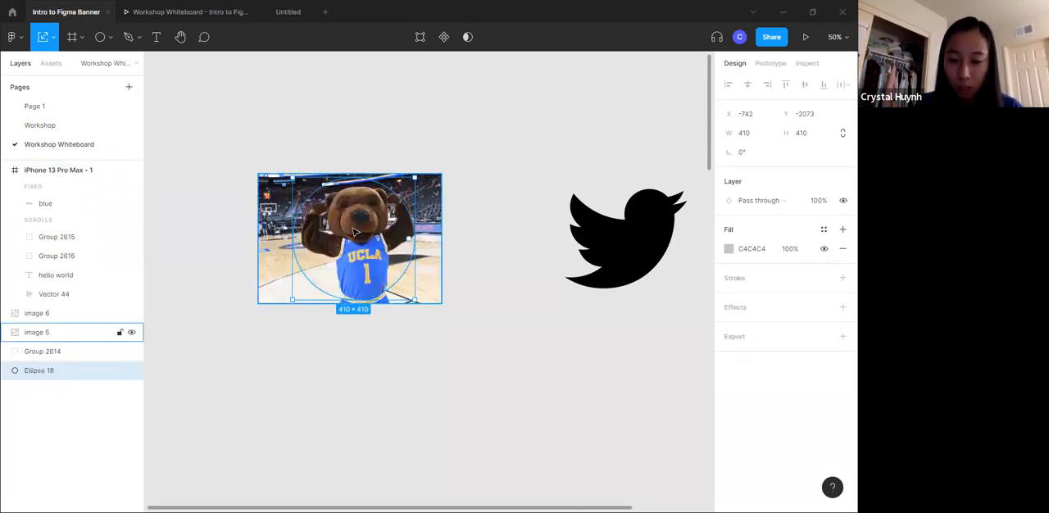
{"action": "left_click", "coordinate": [385, 136]}
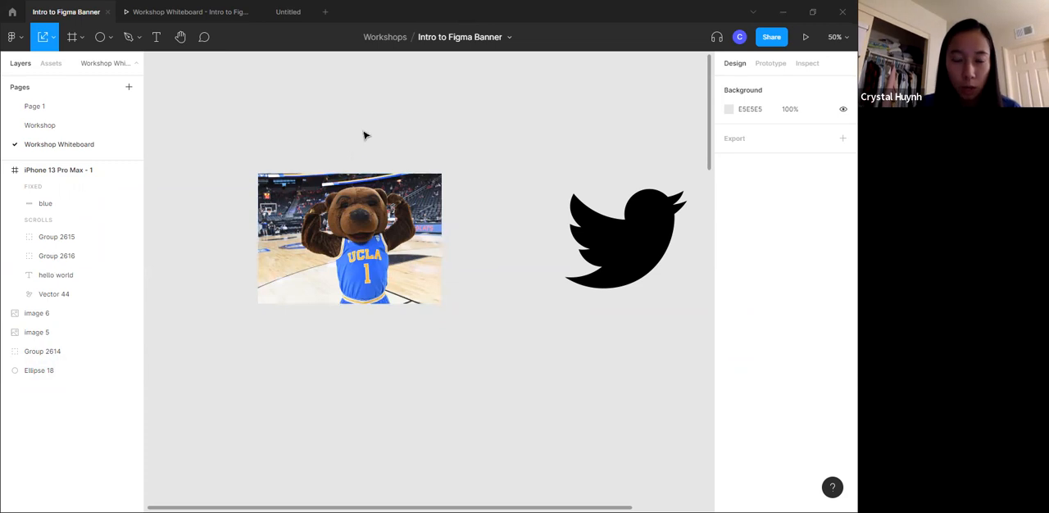
- Select the bear image together with the circle behind it and mask the image to the circle's shape
{"action": "left_click_drag", "start_coordinate": [363, 133], "coordinate": [403, 244]}
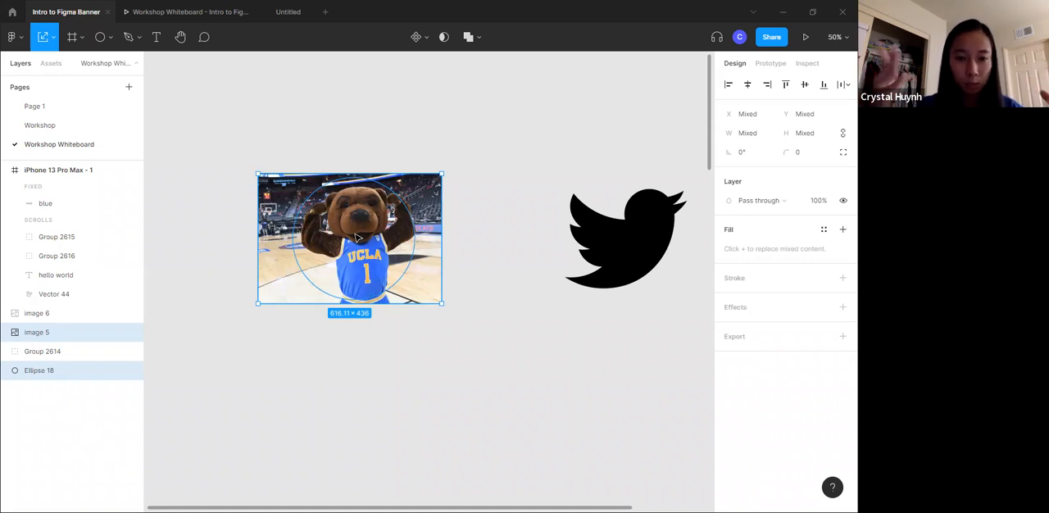
{"action": "left_click", "coordinate": [443, 36]}
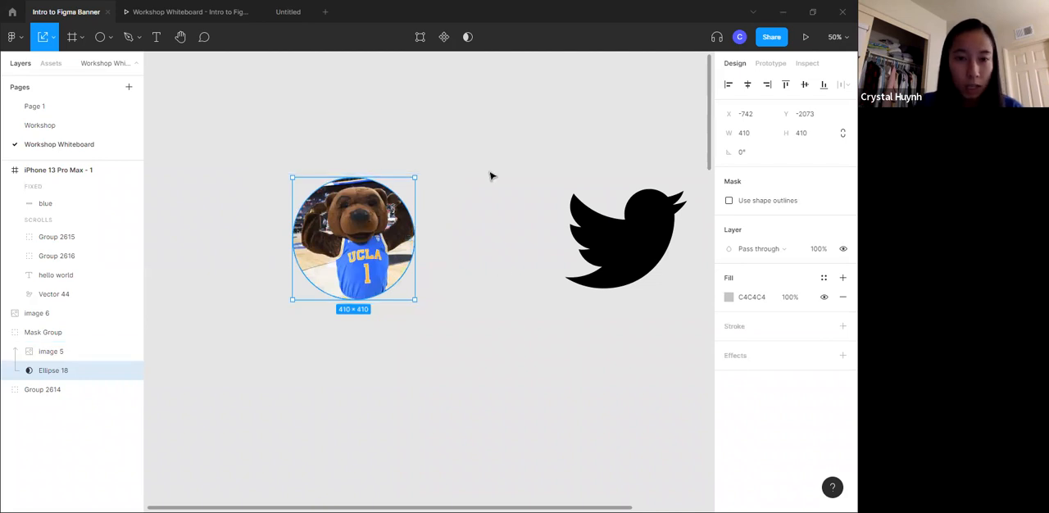
{"action": "left_click", "coordinate": [463, 236]}
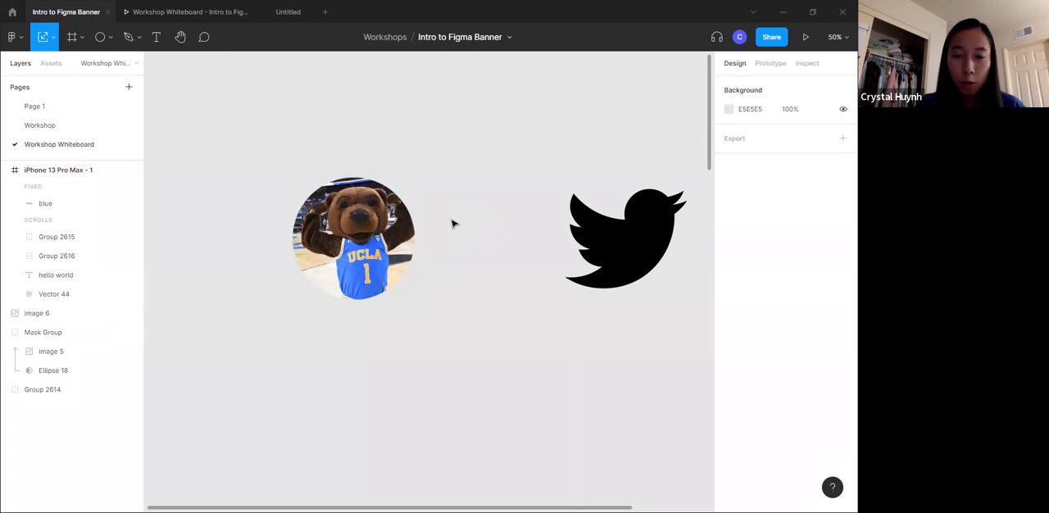
- Select the bear image inside the mask group and reposition it within the circle to change the visible crop
{"action": "left_click", "coordinate": [372, 221]}
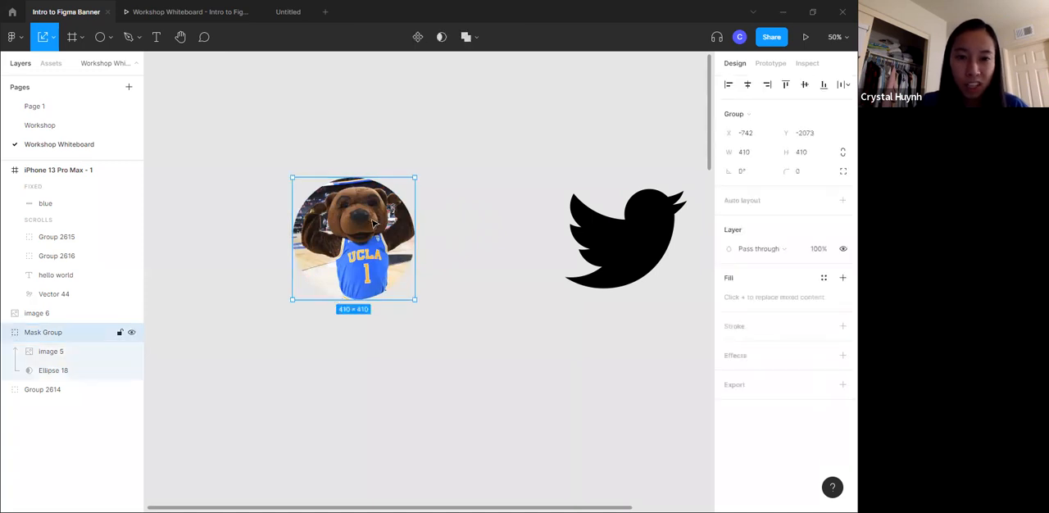
{"action": "left_click", "coordinate": [48, 356]}
{"action": "left_click", "coordinate": [25, 333]}
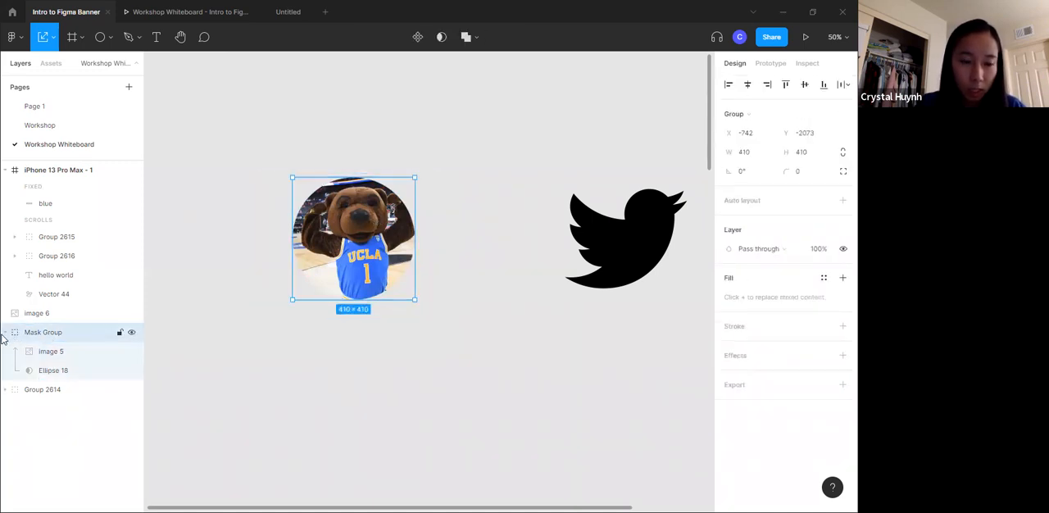
{"action": "left_click", "coordinate": [49, 352]}
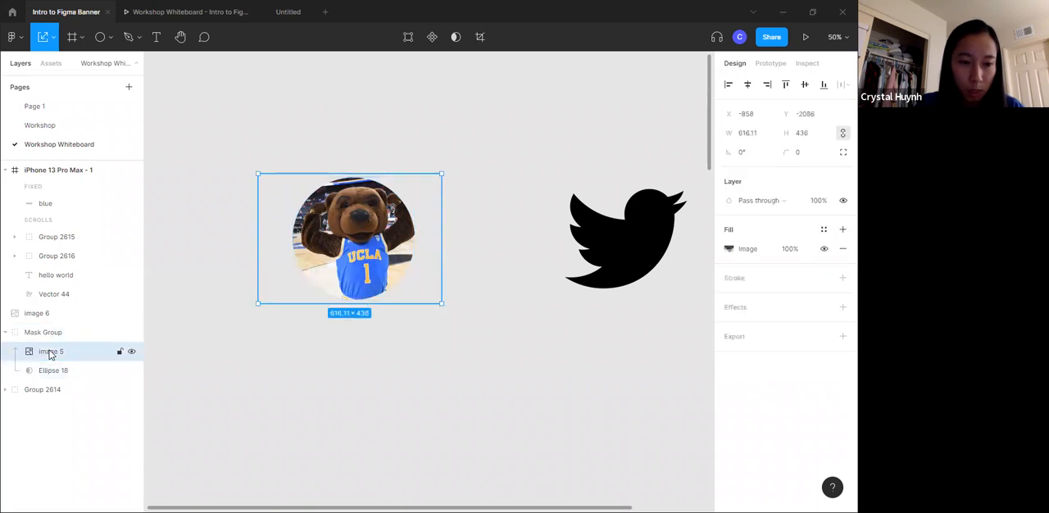
{"action": "left_click_drag", "start_coordinate": [362, 255], "coordinate": [379, 255]}
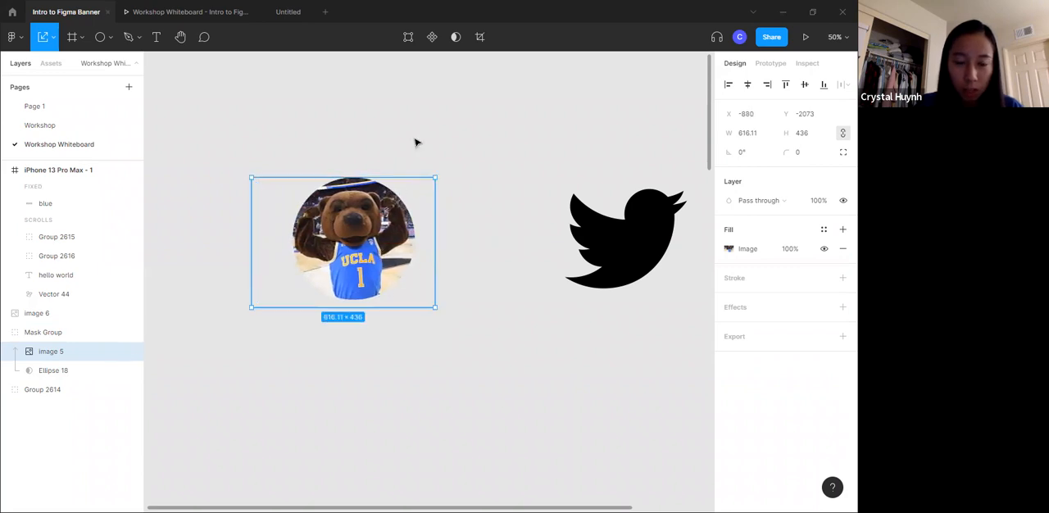
{"action": "left_click", "coordinate": [415, 141]}
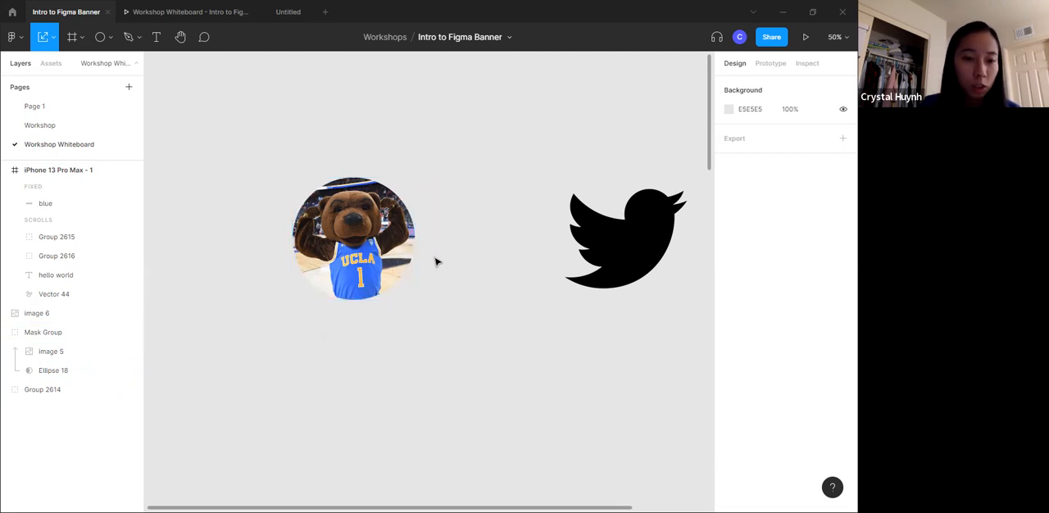
- Draw a small ellipse about 70 × 64 on the empty canvas above the masked bear
{"action": "scroll", "coordinate": [397, 295], "scroll_direction": "down", "scroll_amount": 3}
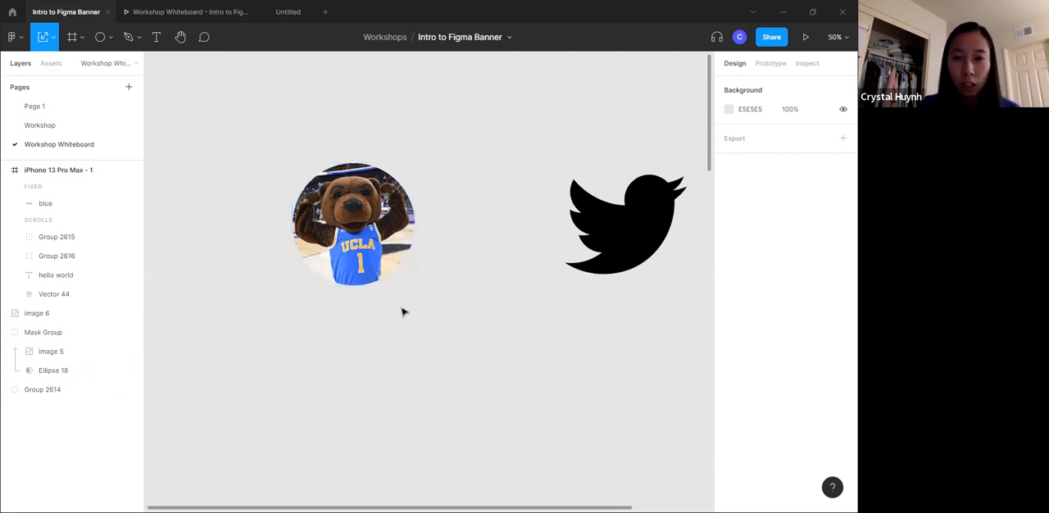
{"action": "scroll", "coordinate": [222, 188], "scroll_direction": "up", "scroll_amount": 5}
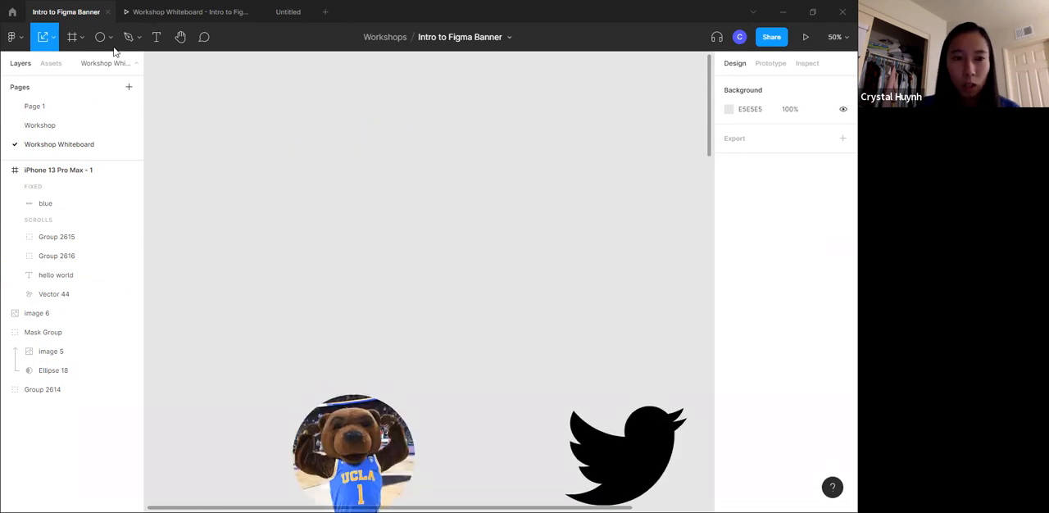
{"action": "key", "text": "o"}
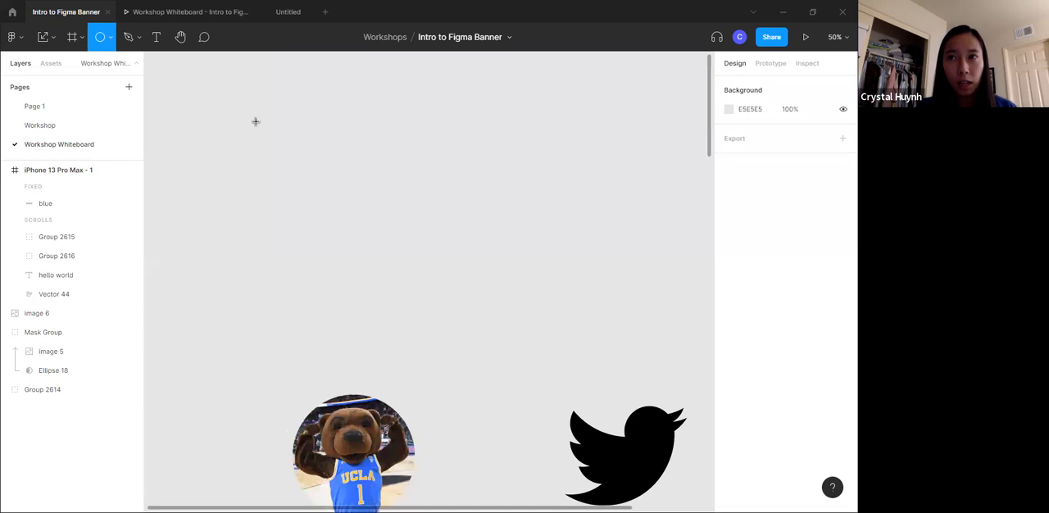
{"action": "left_click_drag", "start_coordinate": [236, 141], "coordinate": [262, 159]}
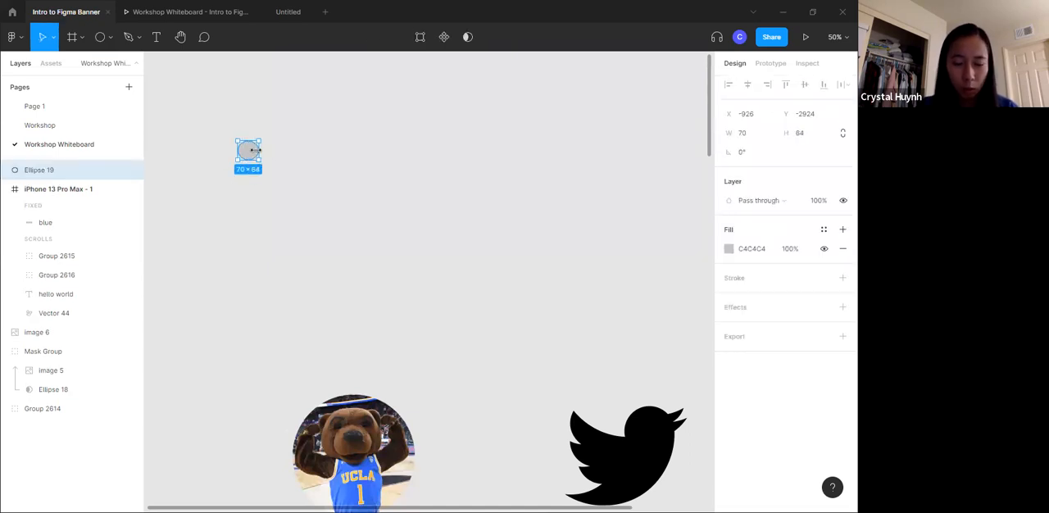
- Copy the small ellipse and place the copies below it to form a vertical column of five dots
{"action": "key", "text": "ctrl+c"}
{"action": "key", "text": "ctrl+v"}
{"action": "key", "text": "ctrl+v"}
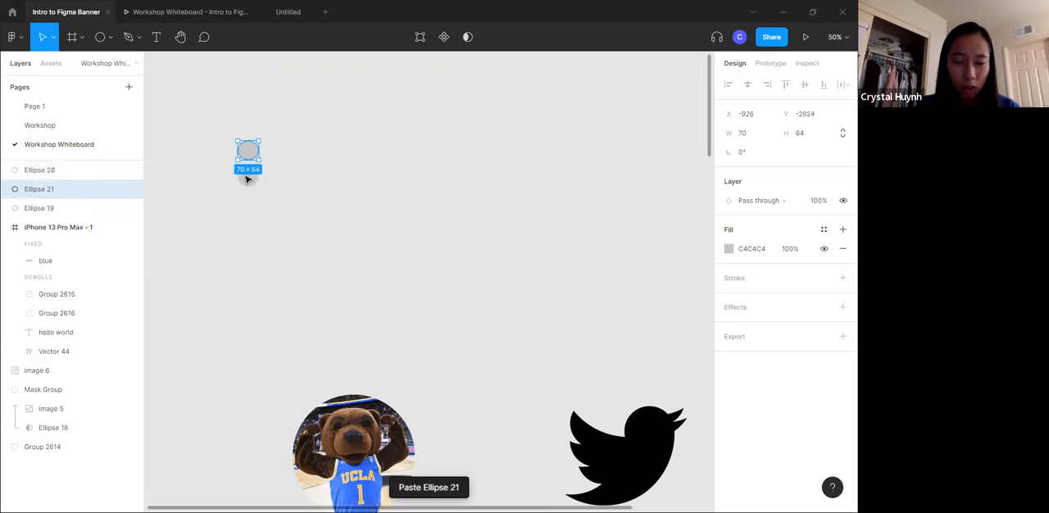
{"action": "left_click_drag", "start_coordinate": [247, 154], "coordinate": [250, 263]}
- Copy the column of five dots and place two copies beside it to make three columns
{"action": "key", "text": "ctrl+v"}
{"action": "key", "text": "ctrl+v"}
{"action": "left_click", "coordinate": [233, 148]}
{"action": "left_click_drag", "start_coordinate": [245, 150], "coordinate": [253, 238]}
{"action": "key", "text": "ctrl+z"}
{"action": "left_click_drag", "start_coordinate": [211, 139], "coordinate": [253, 262]}
{"action": "key", "text": "ctrl+x"}
{"action": "key", "text": "ctrl+z"}
{"action": "key", "text": "ctrl+v"}
{"action": "left_click_drag", "start_coordinate": [248, 215], "coordinate": [277, 212]}
{"action": "key", "text": "ctrl+v"}
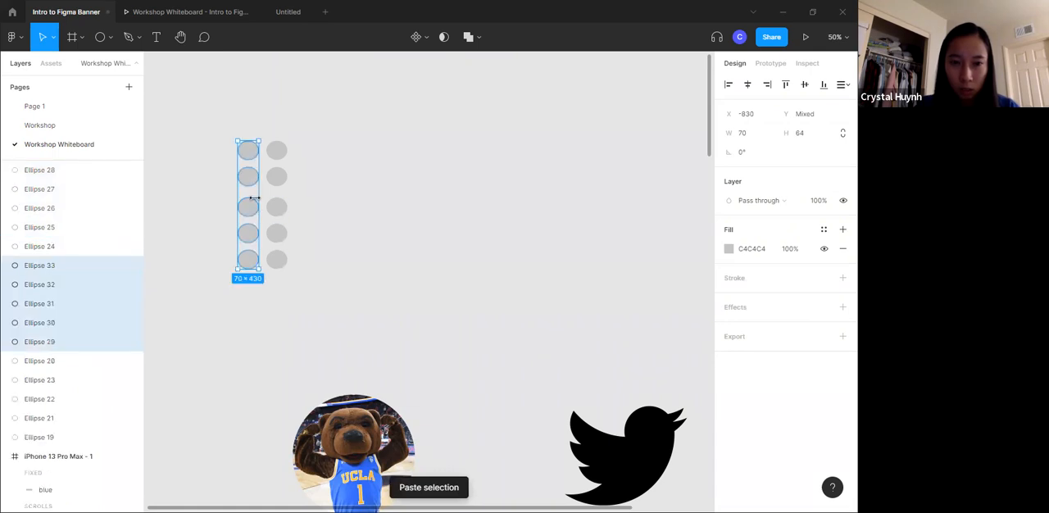
{"action": "left_click_drag", "start_coordinate": [258, 181], "coordinate": [307, 177]}
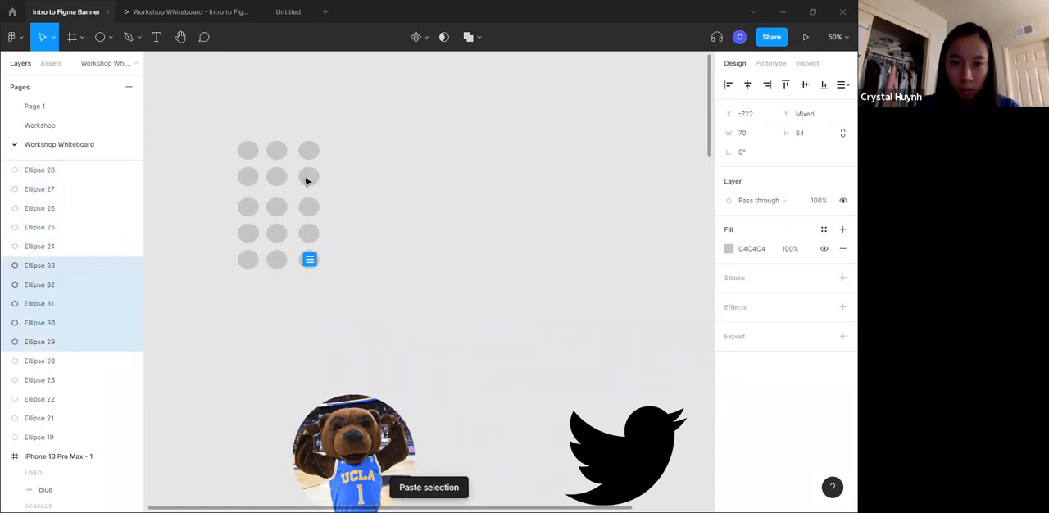
- Duplicate the three-column block of dots and place the copies alongside to extend the grid to nine columns
{"action": "left_click_drag", "start_coordinate": [229, 124], "coordinate": [320, 265]}
{"action": "mouse_move", "coordinate": [310, 254]}
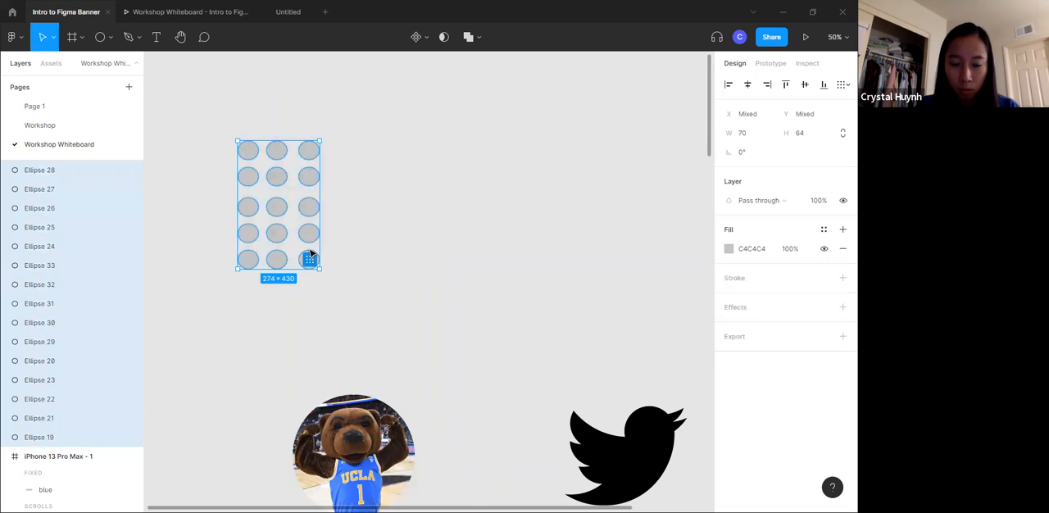
{"action": "key", "text": "ctrl+v"}
{"action": "left_click_drag", "start_coordinate": [279, 234], "coordinate": [354, 236]}
{"action": "left_click", "coordinate": [377, 241]}
{"action": "left_click_drag", "start_coordinate": [217, 120], "coordinate": [291, 149]}
{"action": "key", "text": "ctrl+v"}
{"action": "left_click_drag", "start_coordinate": [398, 206], "coordinate": [440, 206]}
- Duplicate the entire nine-column grid and place the copy directly above it to form ten rows of dots
{"action": "left_click_drag", "start_coordinate": [229, 114], "coordinate": [516, 289]}
{"action": "key", "text": "ctrl+v"}
{"action": "left_click_drag", "start_coordinate": [401, 213], "coordinate": [398, 85]}
{"action": "scroll", "coordinate": [440, 197], "scroll_direction": "up", "scroll_amount": 1}
{"action": "left_click", "coordinate": [540, 183]}
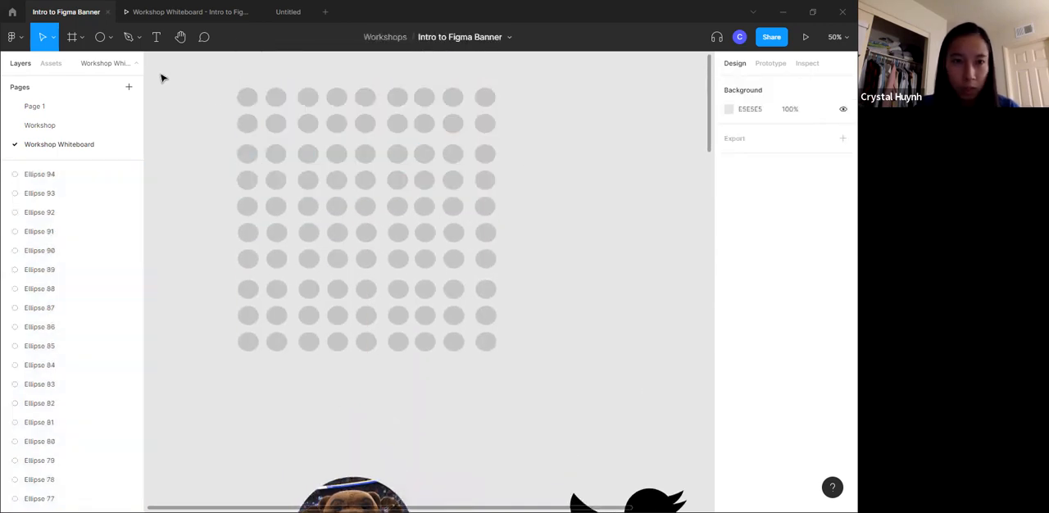
- Draw a closed curved Pen shape about 907 × 812 overlapping the dot grid, and give it a C4C4C4 fill with no stroke
{"action": "left_click", "coordinate": [130, 37]}
{"action": "left_click", "coordinate": [536, 119]}
{"action": "left_click_drag", "start_coordinate": [481, 174], "coordinate": [419, 181]}
{"action": "left_click_drag", "start_coordinate": [413, 232], "coordinate": [417, 287]}
{"action": "left_click_drag", "start_coordinate": [556, 317], "coordinate": [607, 303]}
{"action": "left_click_drag", "start_coordinate": [670, 80], "coordinate": [619, 71]}
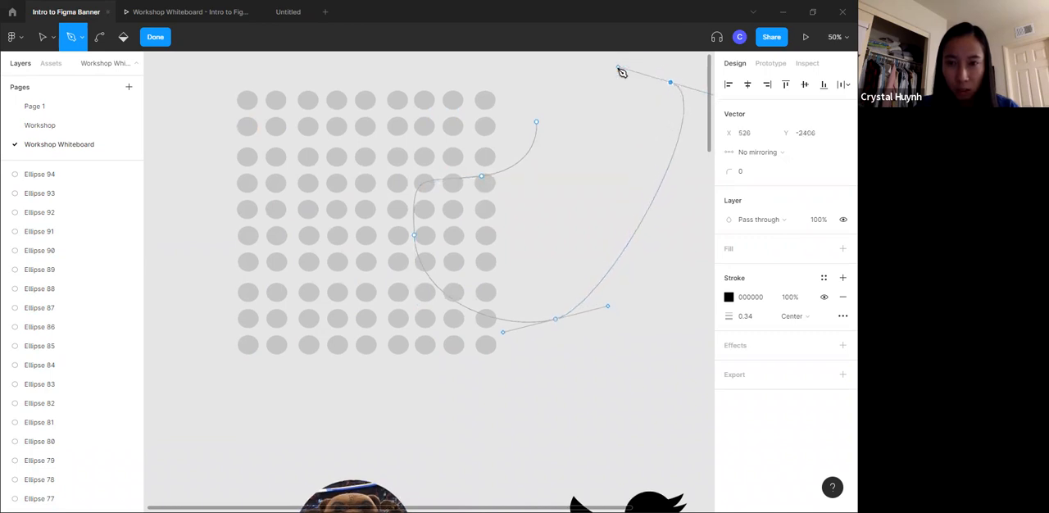
{"action": "left_click", "coordinate": [537, 122]}
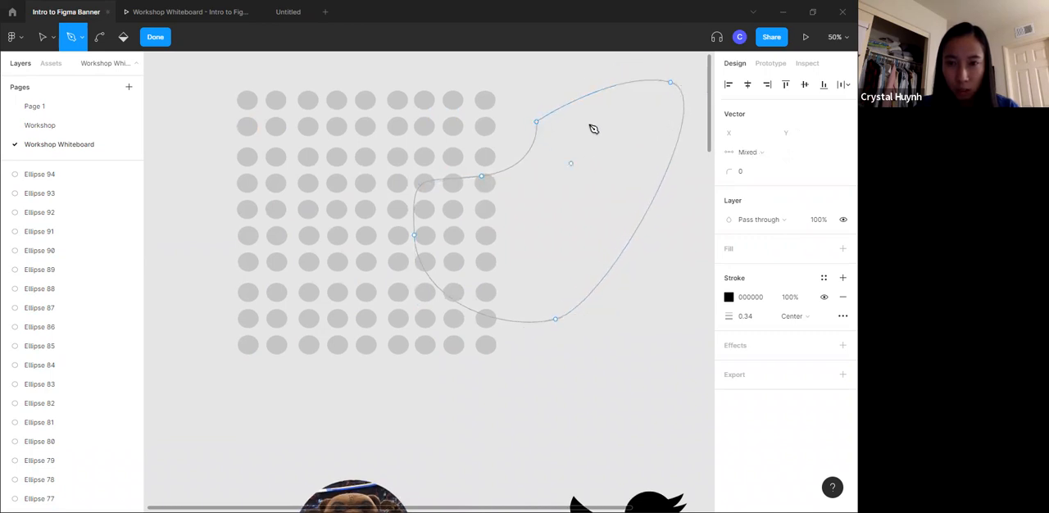
{"action": "key", "text": "ctrl+z"}
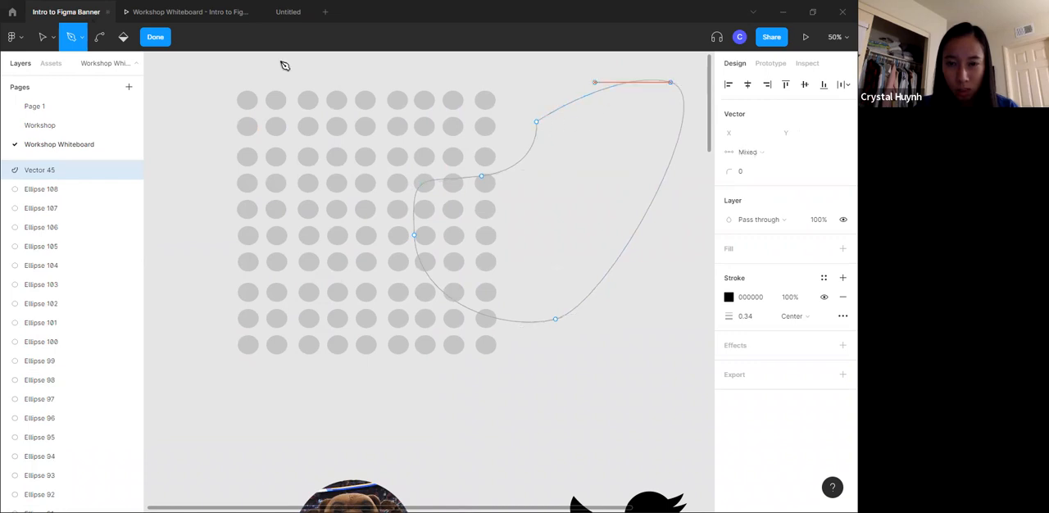
{"action": "left_click", "coordinate": [155, 37]}
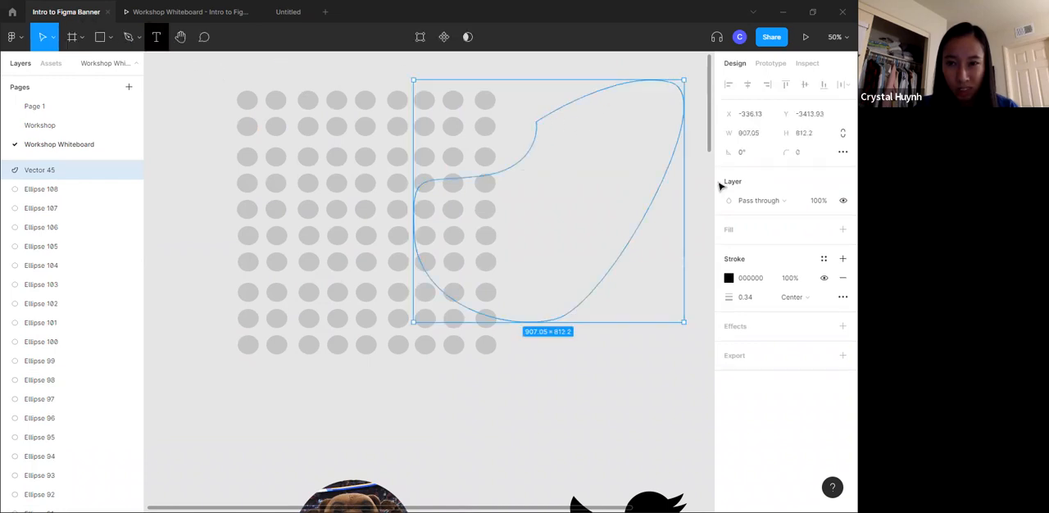
{"action": "left_click", "coordinate": [727, 232]}
{"action": "left_click", "coordinate": [841, 296]}
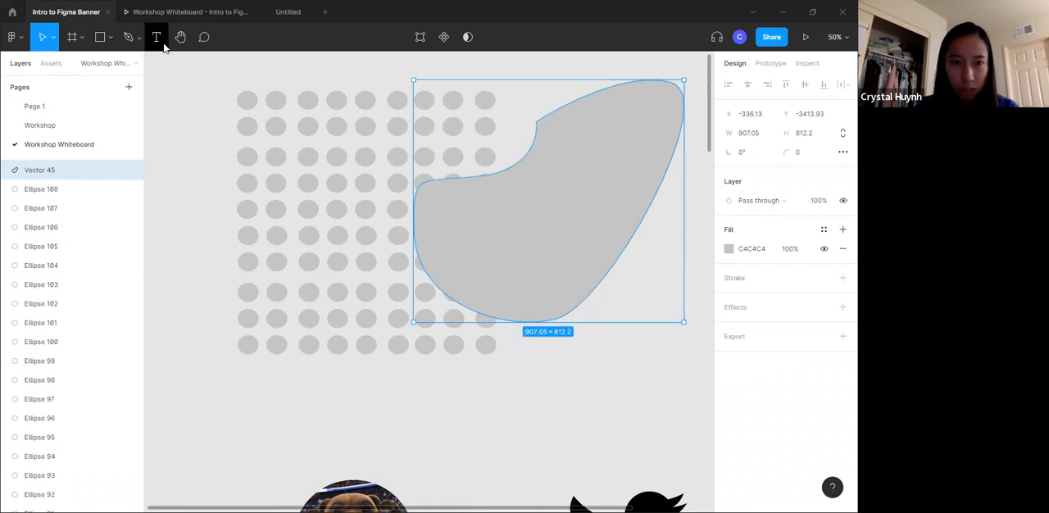
- Move the curved shape over the dot grid and scale it down proportionally to about 648 × 580
{"action": "left_click_drag", "start_coordinate": [564, 205], "coordinate": [352, 225]}
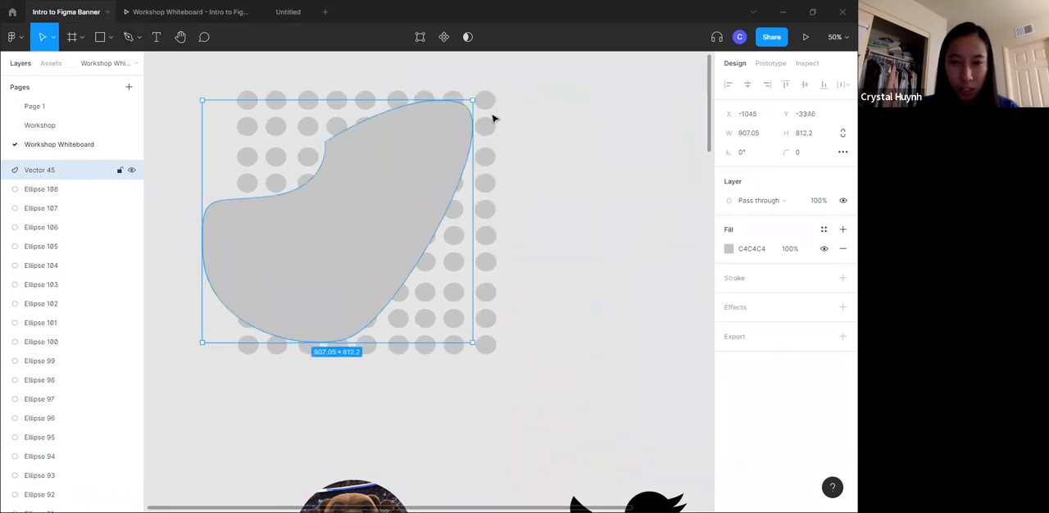
{"action": "left_click_drag", "start_coordinate": [472, 100], "coordinate": [396, 169]}
{"action": "left_click_drag", "start_coordinate": [351, 211], "coordinate": [409, 169]}
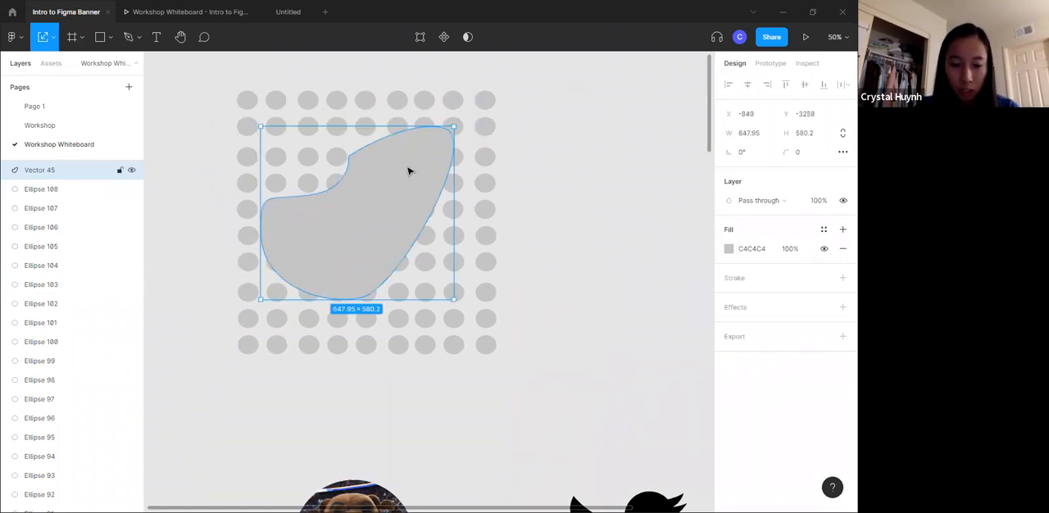
- Send the curved shape to the back of the layer order, behind the dots
{"action": "key", "text": "ctrl+shift+k"}
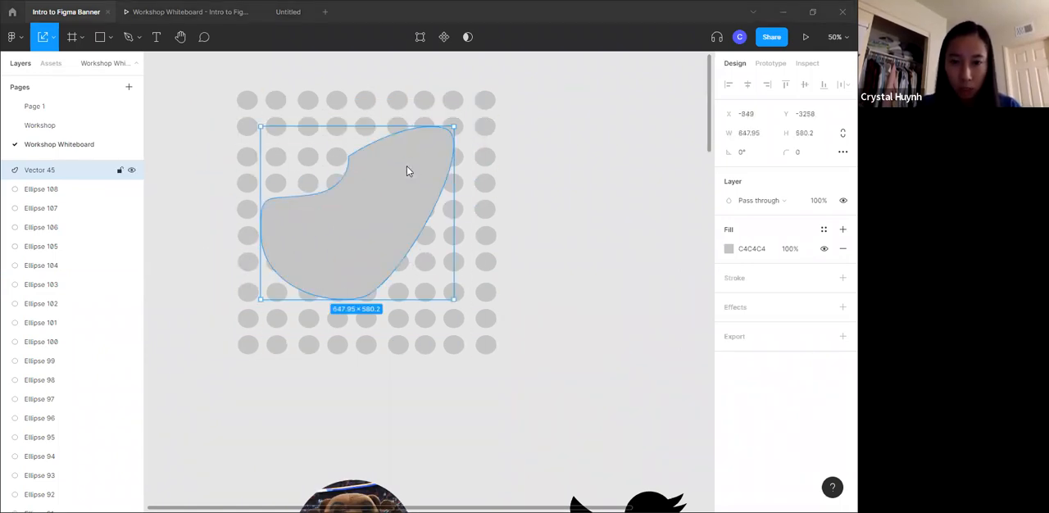
{"action": "left_click", "coordinate": [514, 12]}
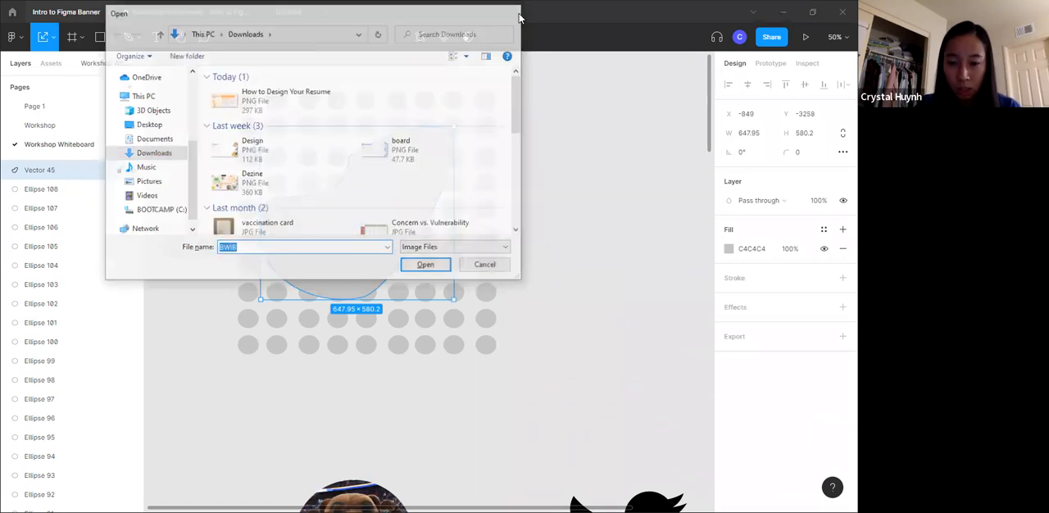
{"action": "left_click", "coordinate": [570, 260]}
{"action": "left_click", "coordinate": [396, 157]}
{"action": "left_click", "coordinate": [276, 231]}
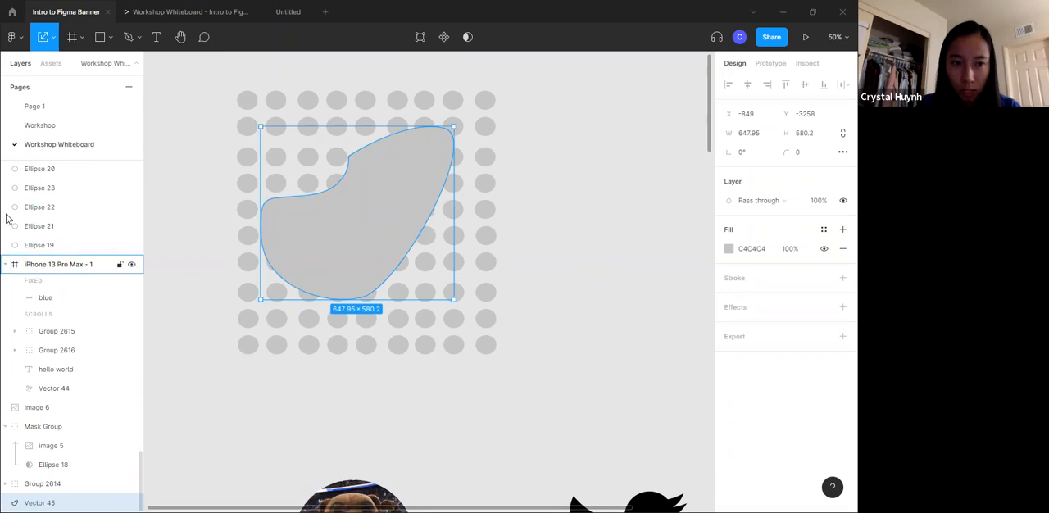
{"action": "left_click", "coordinate": [562, 215]}
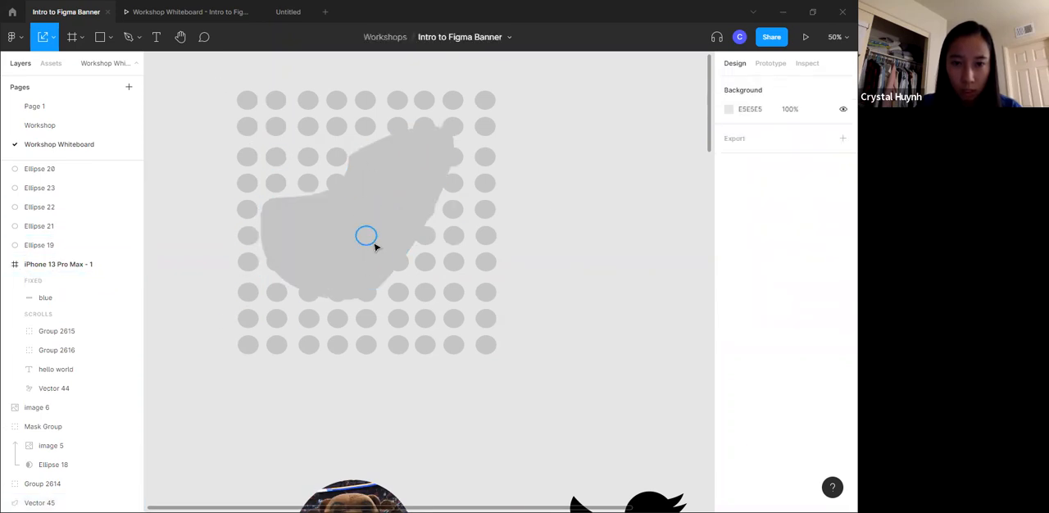
- Move the curved shape aside to group all the dots of the grid, and return the shape behind the group
{"action": "left_click_drag", "start_coordinate": [320, 247], "coordinate": [616, 243]}
{"action": "left_click_drag", "start_coordinate": [206, 59], "coordinate": [516, 377]}
{"action": "key", "text": "Escape"}
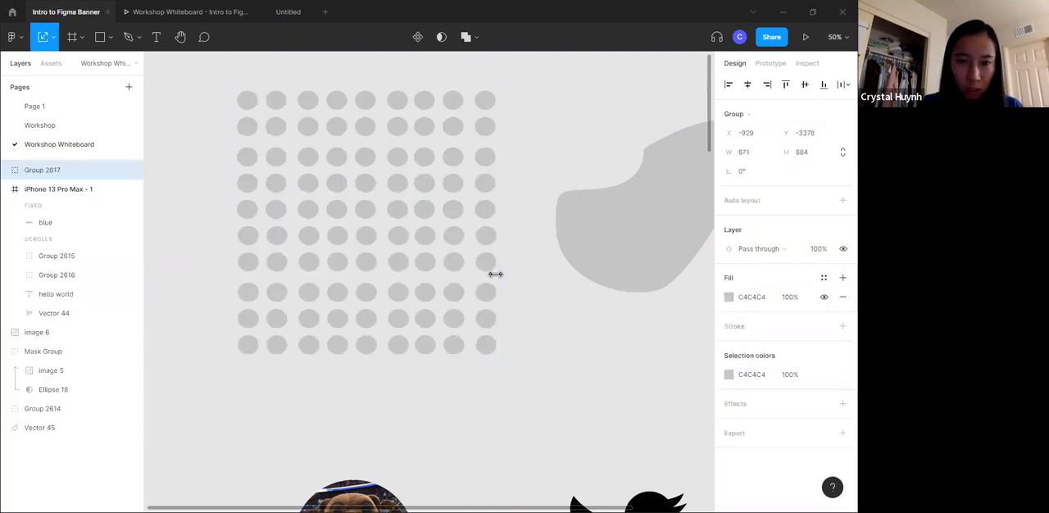
{"action": "left_click_drag", "start_coordinate": [650, 248], "coordinate": [359, 268]}
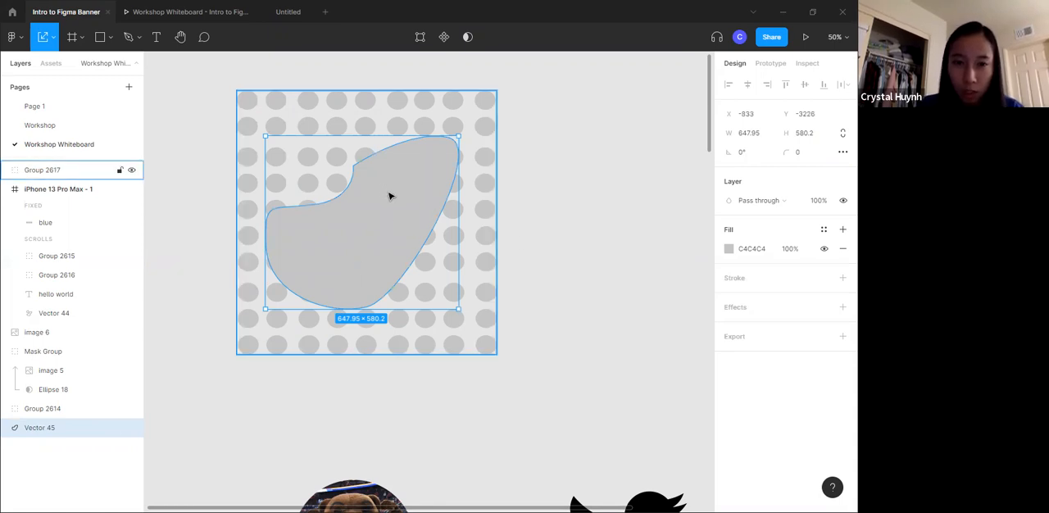
- Recolour the grouped dots to orange FC993D
{"action": "left_click", "coordinate": [305, 130]}
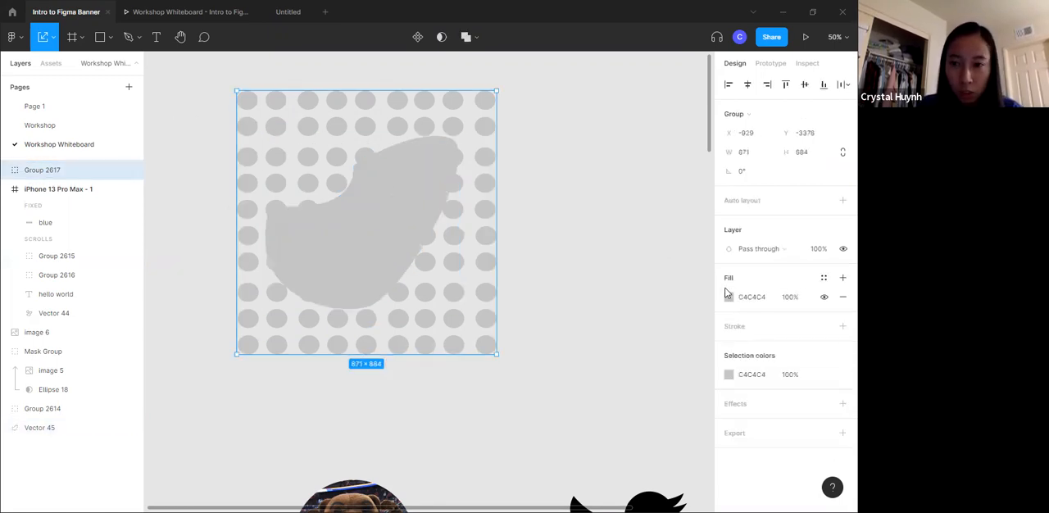
{"action": "left_click", "coordinate": [728, 373]}
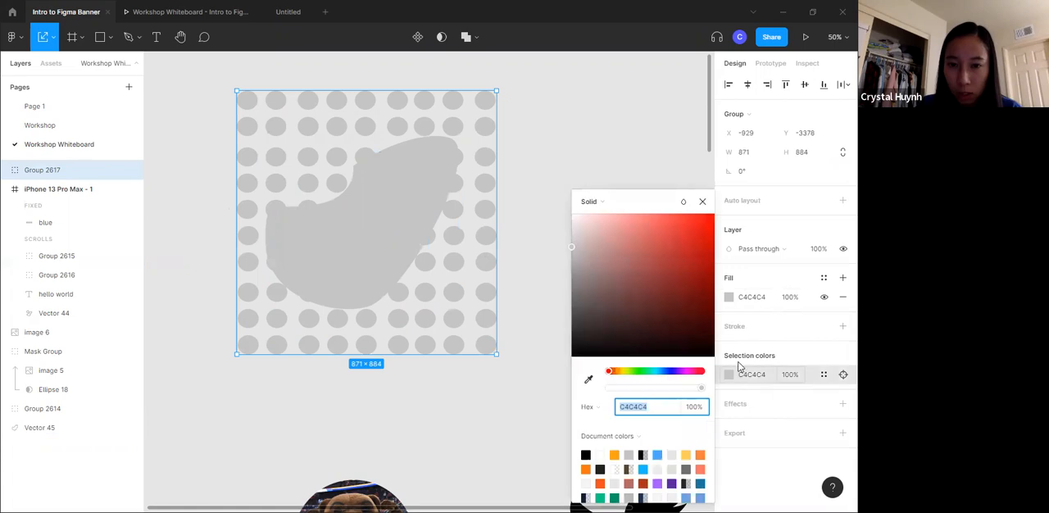
{"action": "left_click", "coordinate": [621, 372]}
{"action": "left_click_drag", "start_coordinate": [619, 374], "coordinate": [617, 373]}
{"action": "left_click_drag", "start_coordinate": [654, 222], "coordinate": [666, 201]}
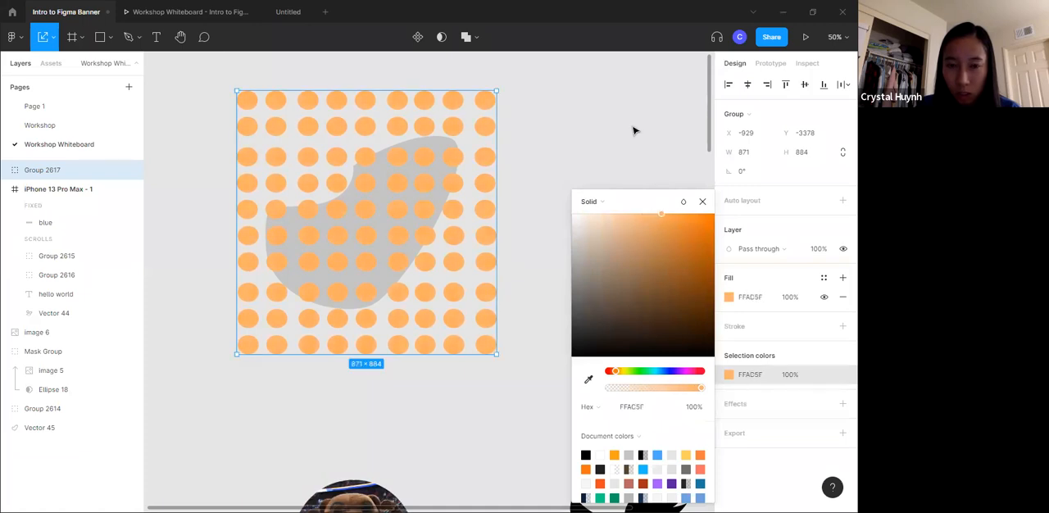
{"action": "left_click", "coordinate": [638, 140]}
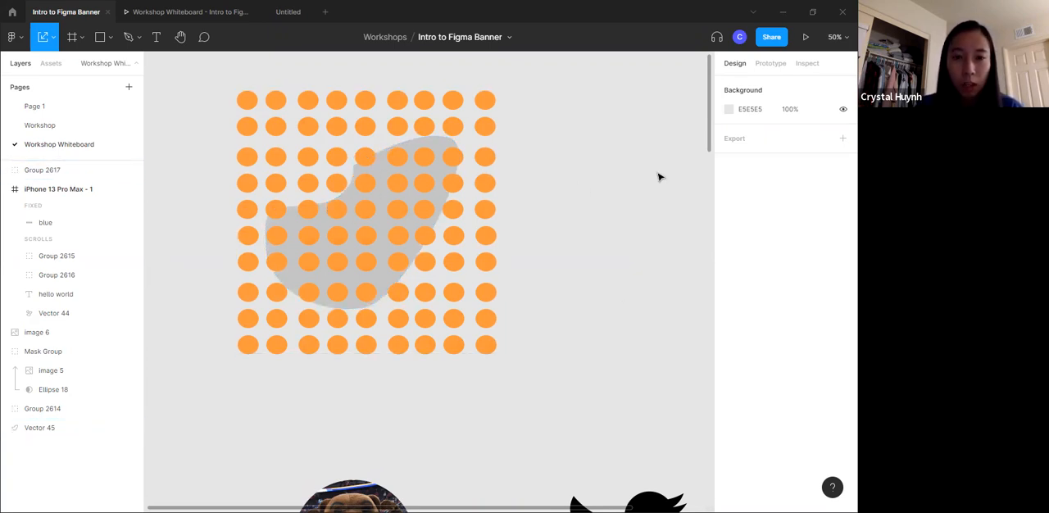
- Select the dot group together with the curved shape behind it and mask the dots to the shape
{"action": "left_click_drag", "start_coordinate": [646, 267], "coordinate": [246, 143]}
{"action": "left_click", "coordinate": [443, 36]}
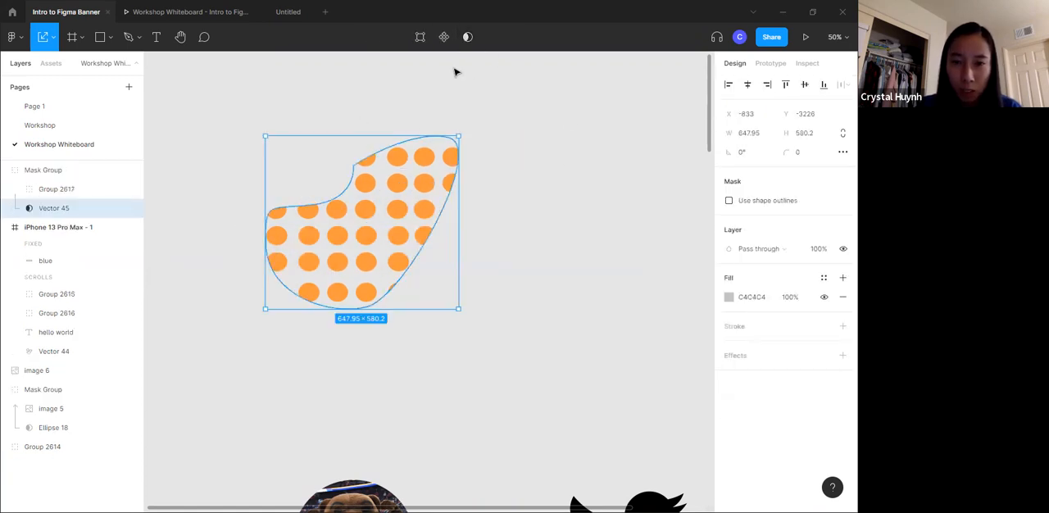
{"action": "left_click", "coordinate": [433, 115]}
- Group the masked dot pattern and move the resulting group slightly upward on the canvas
{"action": "left_click", "coordinate": [380, 172]}
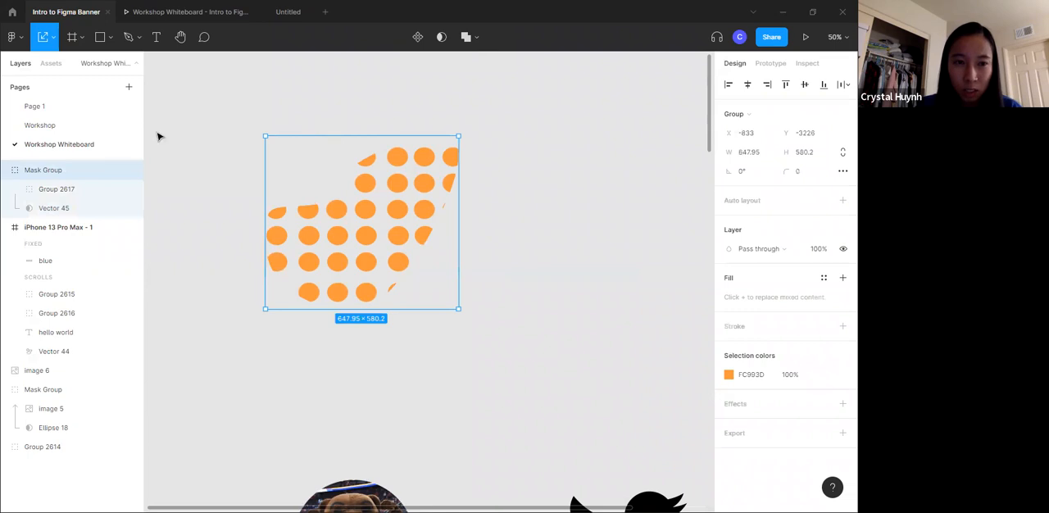
{"action": "key", "text": "ctrl+g"}
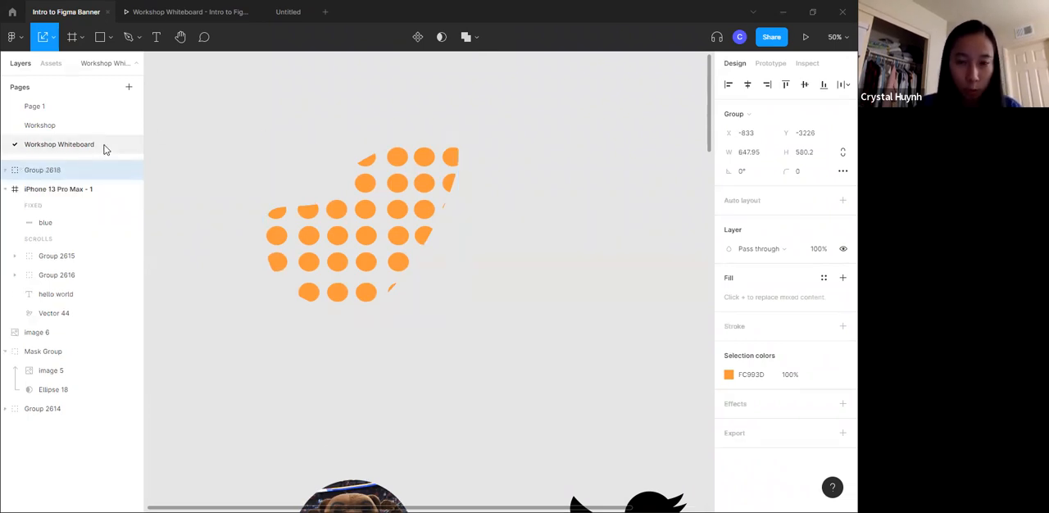
{"action": "left_click_drag", "start_coordinate": [310, 222], "coordinate": [381, 211]}
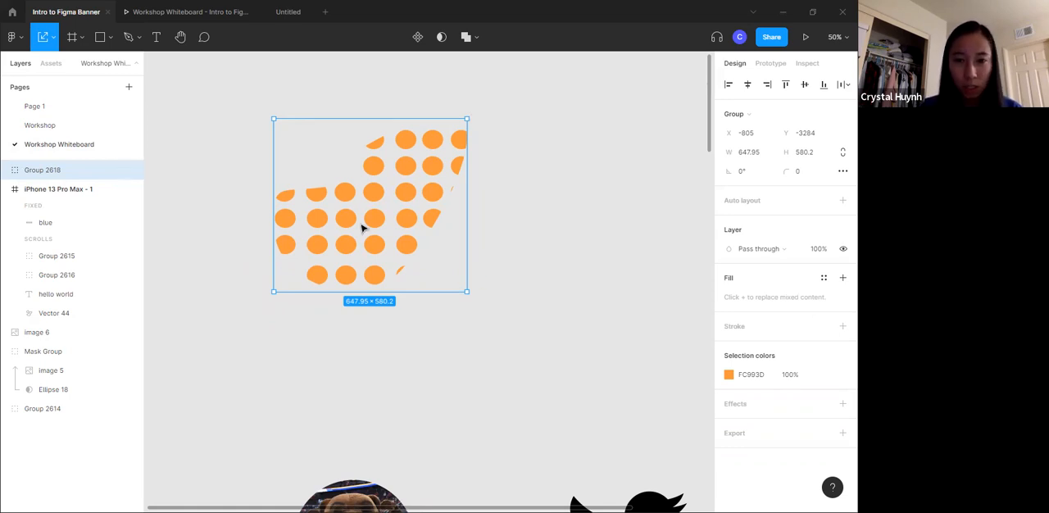
- Reposition the masked orange dot group on the canvas above the circular bear image and deselect it
{"action": "left_click_drag", "start_coordinate": [363, 222], "coordinate": [391, 272]}
{"action": "scroll", "coordinate": [391, 274], "scroll_direction": "down", "scroll_amount": 2}
{"action": "scroll", "coordinate": [391, 273], "scroll_direction": "down", "scroll_amount": 2}
{"action": "left_click_drag", "start_coordinate": [386, 156], "coordinate": [332, 200]}
{"action": "scroll", "coordinate": [494, 190], "scroll_direction": "down", "scroll_amount": 2}
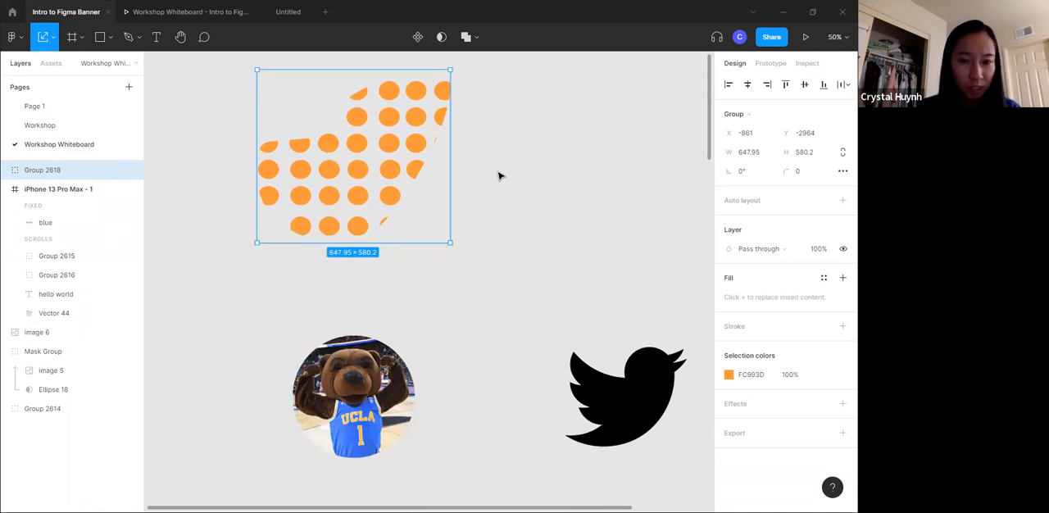
{"action": "left_click", "coordinate": [506, 179]}
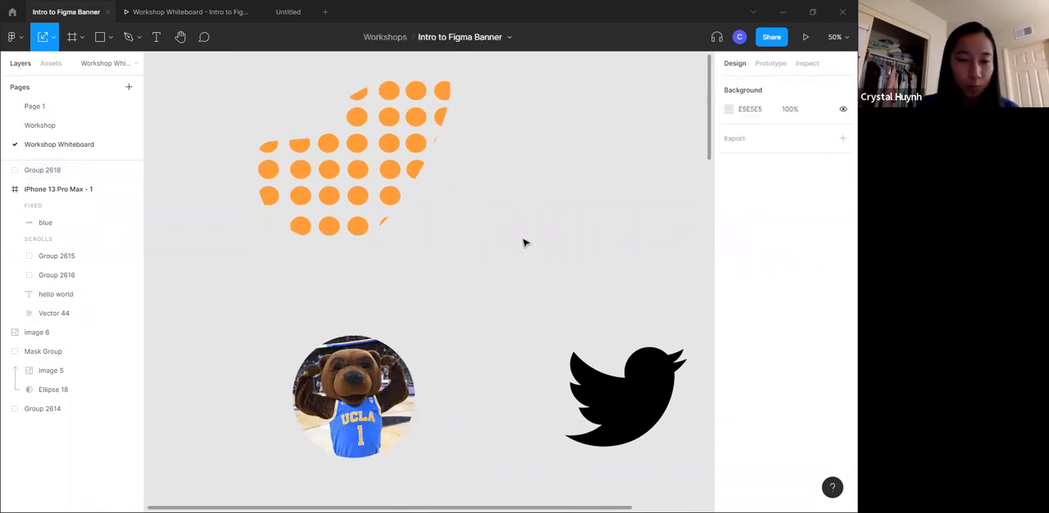
- Move the black Twitter bird image slightly upward on the canvas
{"action": "scroll", "coordinate": [468, 409], "scroll_direction": "right", "scroll_amount": 5}
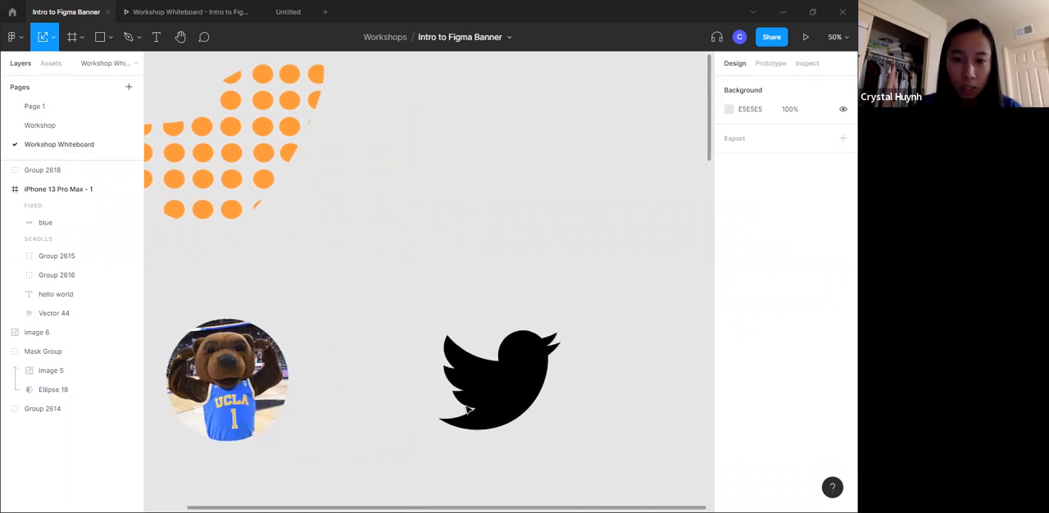
{"action": "left_click", "coordinate": [467, 409]}
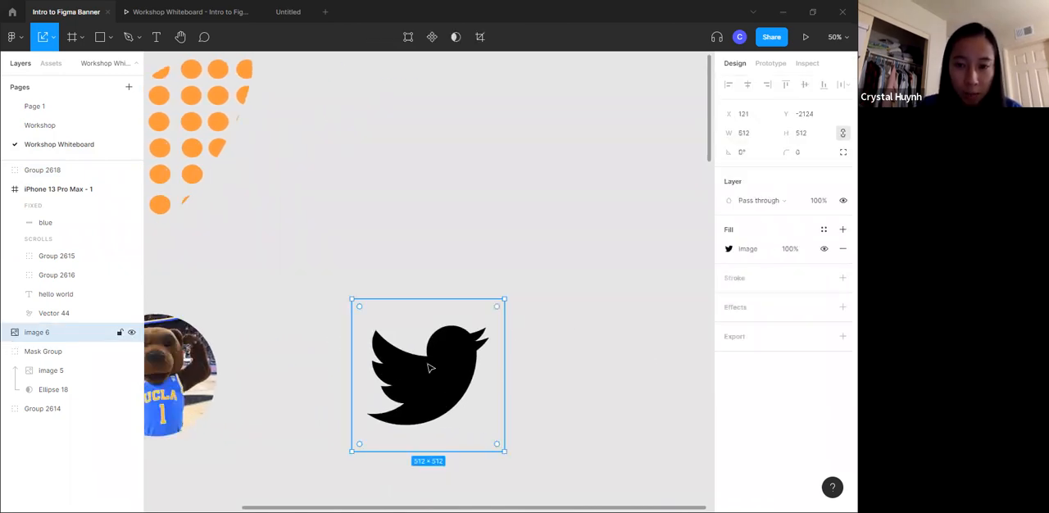
{"action": "left_click_drag", "start_coordinate": [427, 415], "coordinate": [427, 383]}
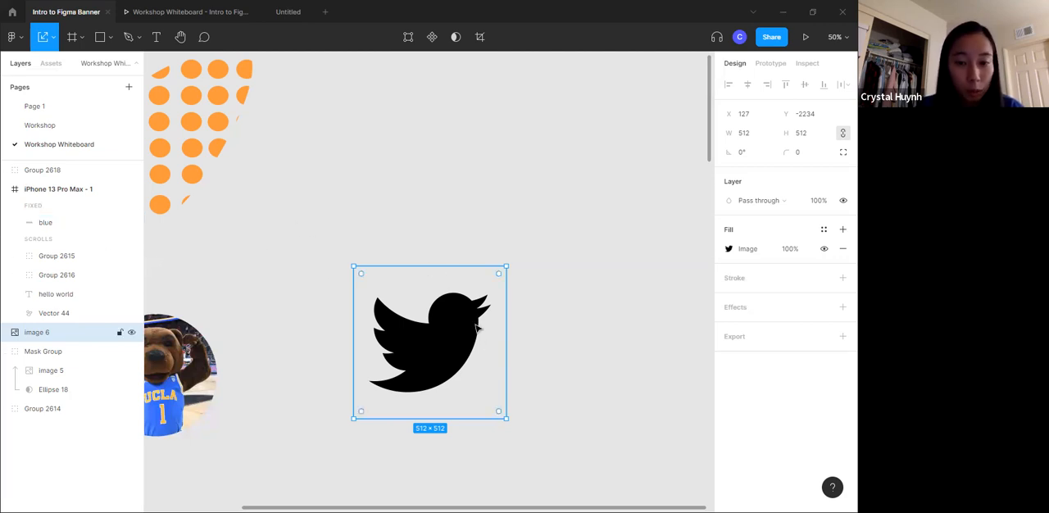
{"action": "left_click_drag", "start_coordinate": [413, 367], "coordinate": [424, 345]}
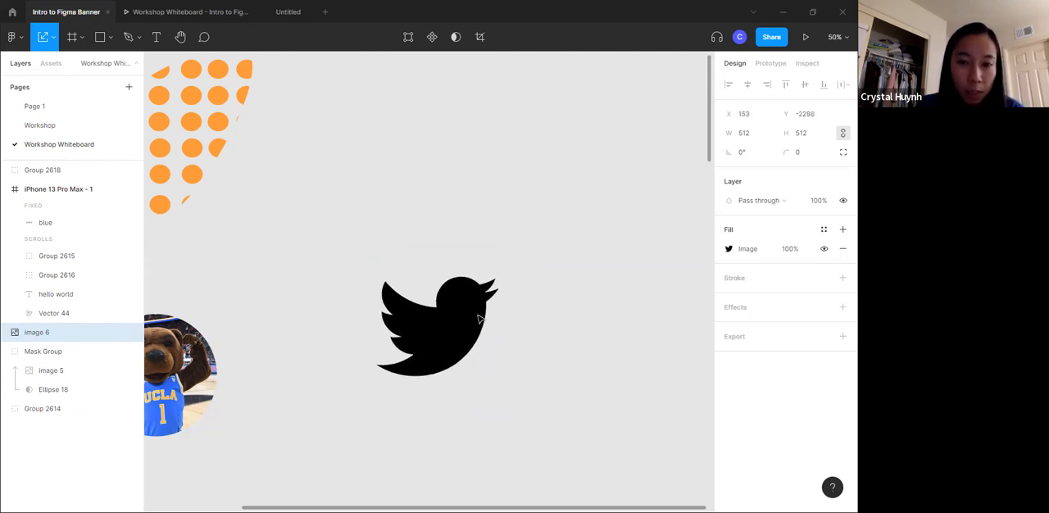
- Draw a rectangle about 542 × 468 and position it just above the black bird image
{"action": "left_click", "coordinate": [100, 37]}
{"action": "mouse_move", "coordinate": [380, 87]}
{"action": "left_mouse_down"}
{"action": "mouse_move", "coordinate": [510, 185]}
{"action": "mouse_move", "coordinate": [542, 227]}
{"action": "left_mouse_up"}
{"action": "left_click_drag", "start_coordinate": [488, 172], "coordinate": [469, 171]}
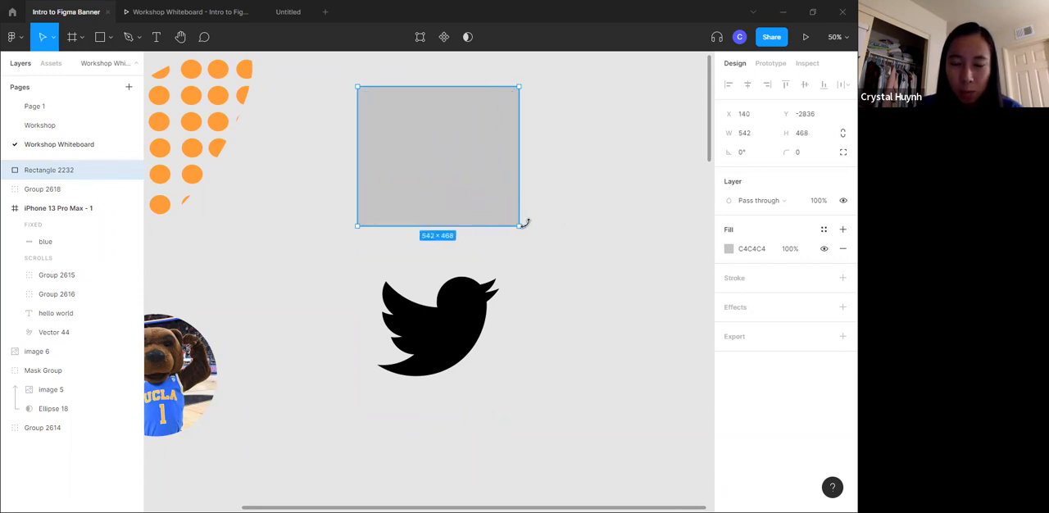
{"action": "left_click_drag", "start_coordinate": [433, 180], "coordinate": [408, 163]}
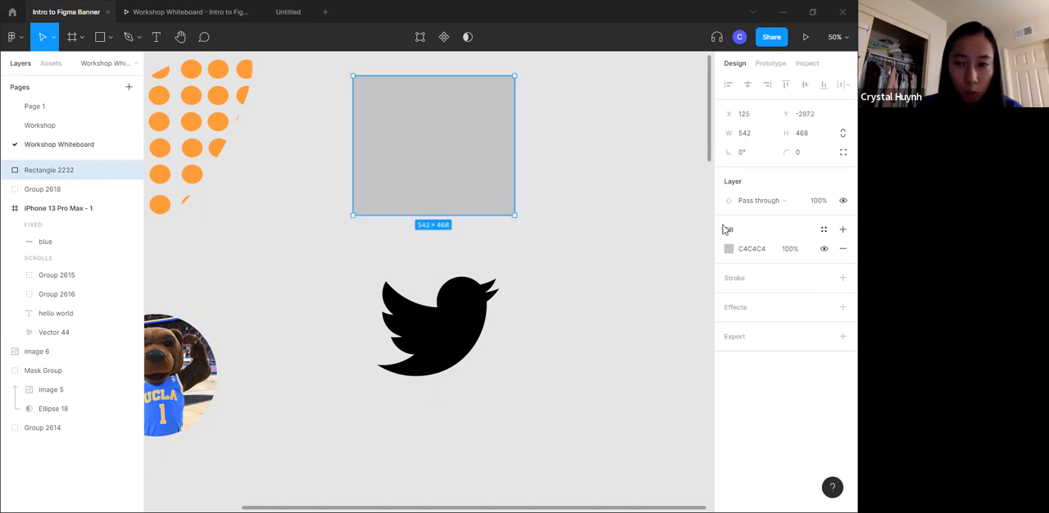
- Fill the new rectangle with light blue 67D6FA
{"action": "left_click", "coordinate": [729, 250]}
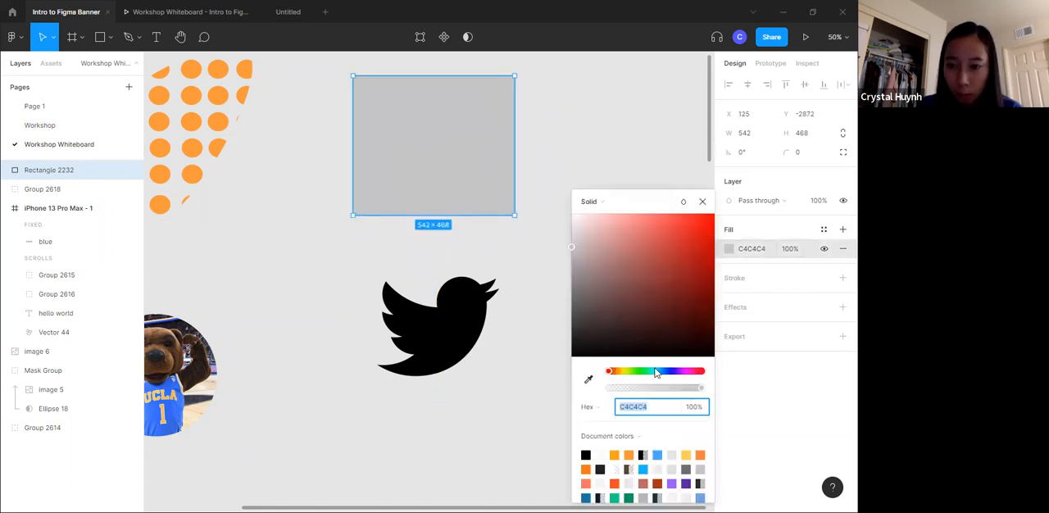
{"action": "left_click", "coordinate": [656, 372]}
{"action": "left_click", "coordinate": [623, 223]}
{"action": "left_click", "coordinate": [660, 373]}
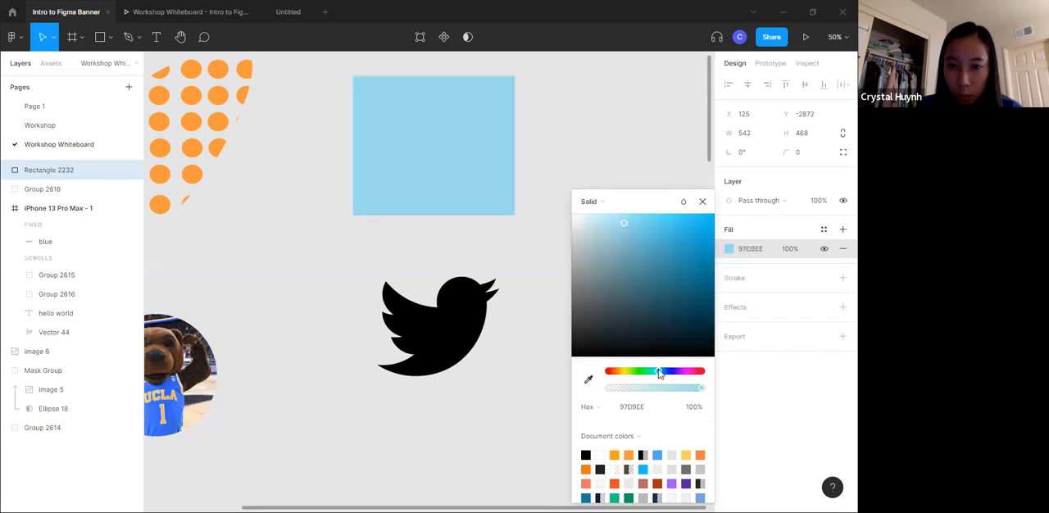
{"action": "left_click_drag", "start_coordinate": [650, 243], "coordinate": [655, 219]}
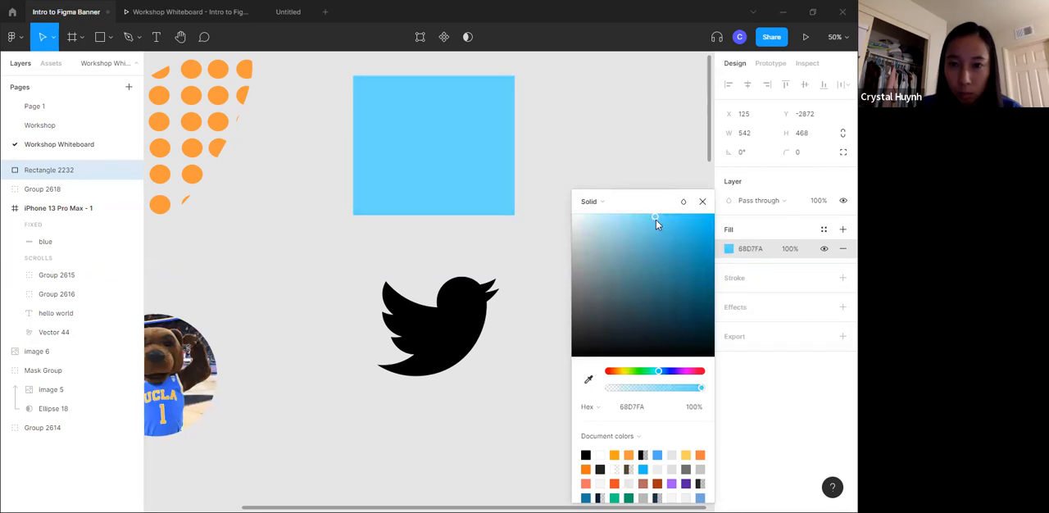
{"action": "left_click", "coordinate": [625, 152]}
- Move the light blue rectangle over the bird image and send it to the back
{"action": "left_click_drag", "start_coordinate": [452, 185], "coordinate": [450, 349]}
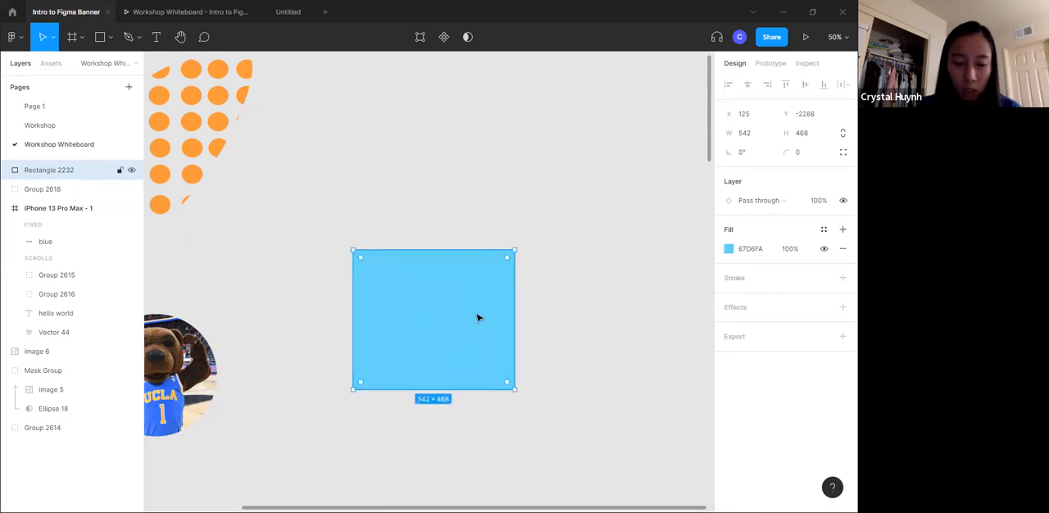
{"action": "key", "text": "ctrl+shift+bracketleft"}
{"action": "left_click", "coordinate": [461, 413]}
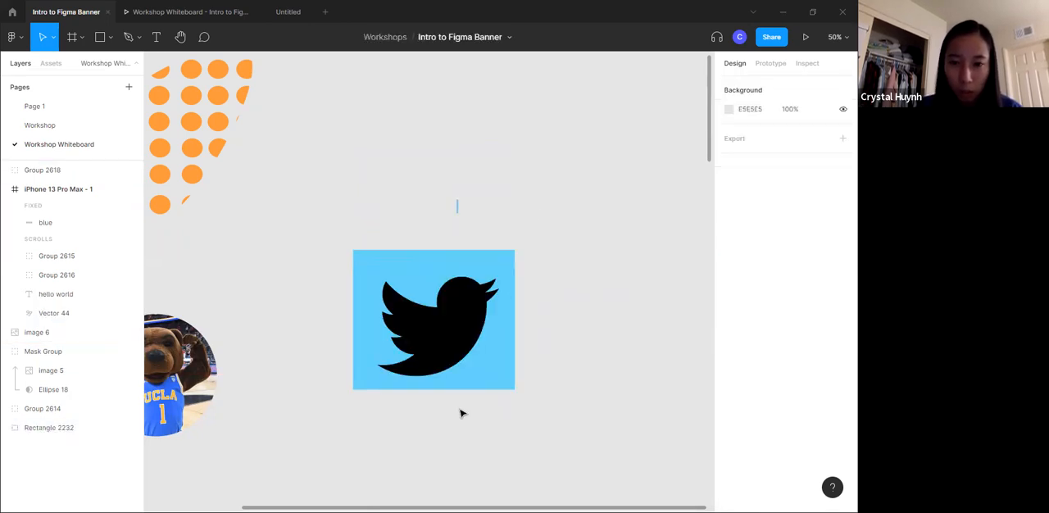
- Try to mask the bird image with the light blue rectangle behind it
{"action": "left_click_drag", "start_coordinate": [457, 198], "coordinate": [361, 403]}
{"action": "left_click", "coordinate": [443, 37]}
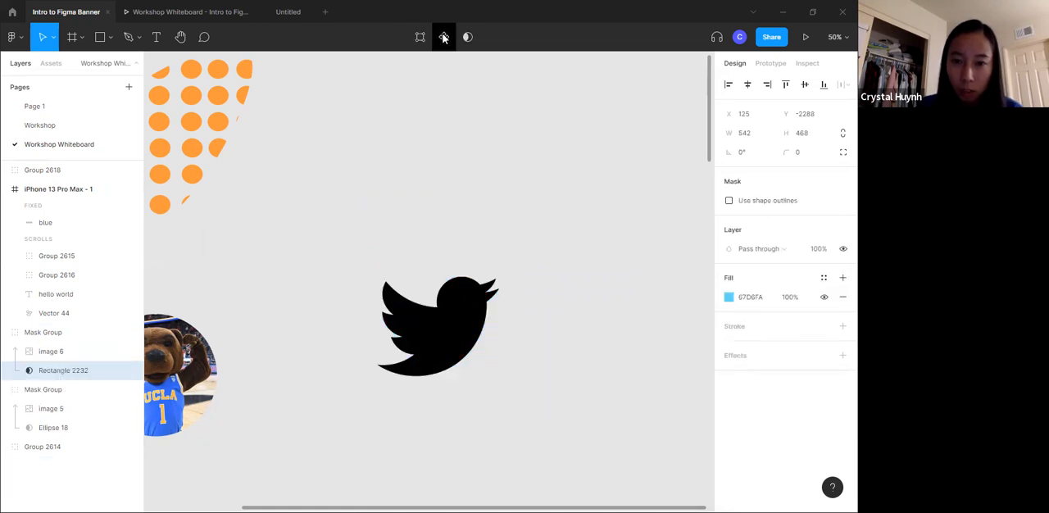
{"action": "key", "text": "ctrl+z"}
{"action": "left_click", "coordinate": [495, 213]}
- Bring the bird image to the front, and place the light blue rectangle in front of it
{"action": "left_click", "coordinate": [467, 278]}
{"action": "key", "text": "ctrl+shift+bracketright"}
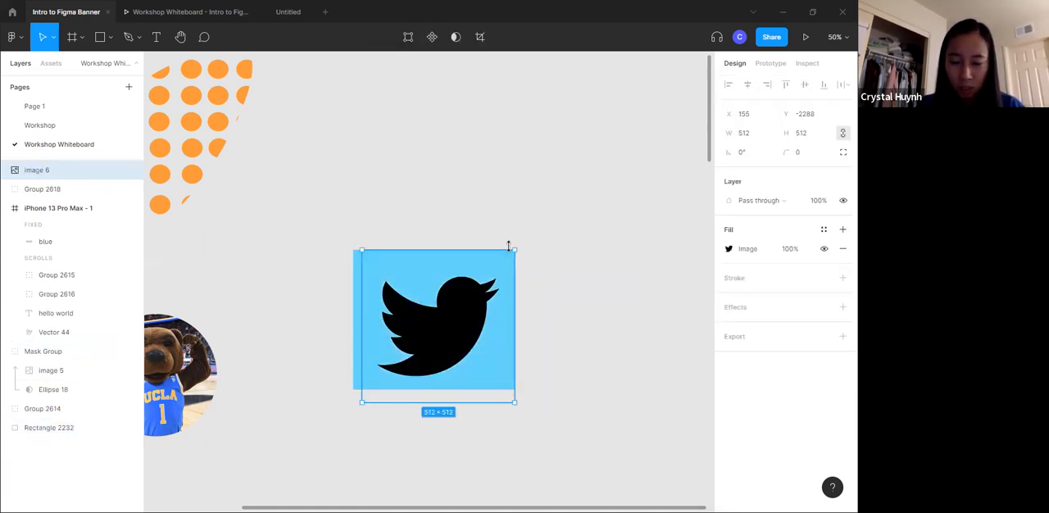
{"action": "left_click", "coordinate": [412, 183]}
{"action": "left_click", "coordinate": [359, 276]}
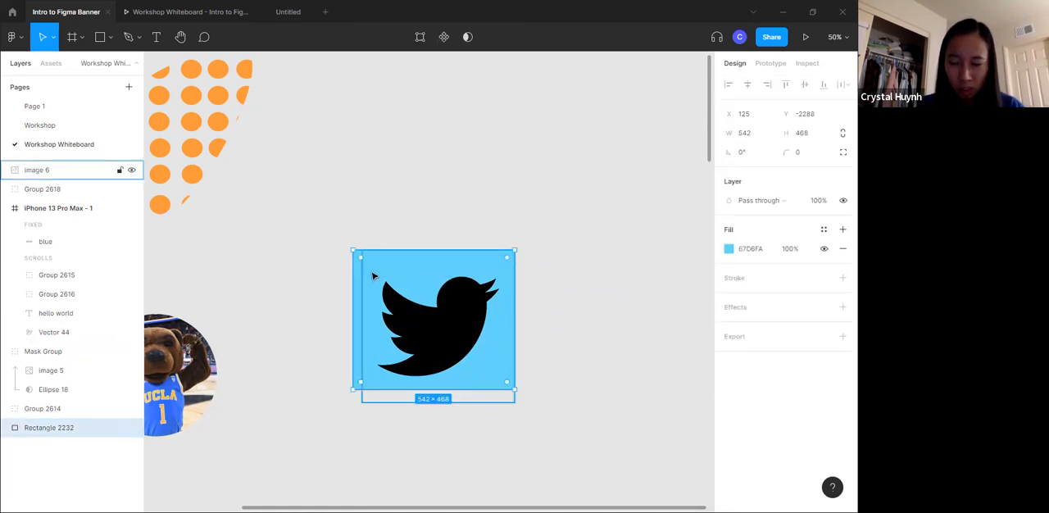
{"action": "key", "text": "ctrl+shift+bracketright"}
- Mask the light blue rectangle to the bird image and group the resulting mask group
{"action": "left_click_drag", "start_coordinate": [419, 213], "coordinate": [447, 274]}
{"action": "left_click", "coordinate": [443, 36]}
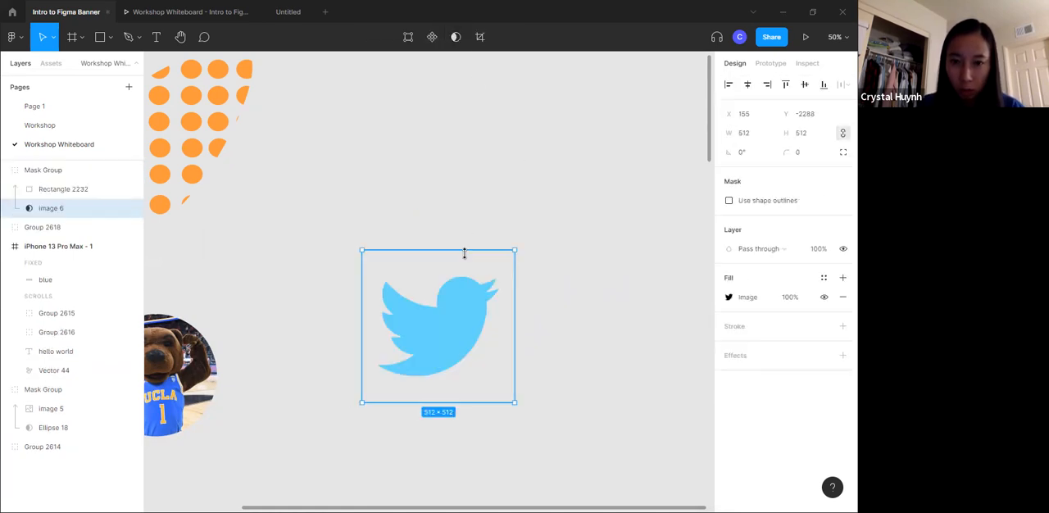
{"action": "left_click", "coordinate": [596, 241]}
{"action": "left_click", "coordinate": [476, 331]}
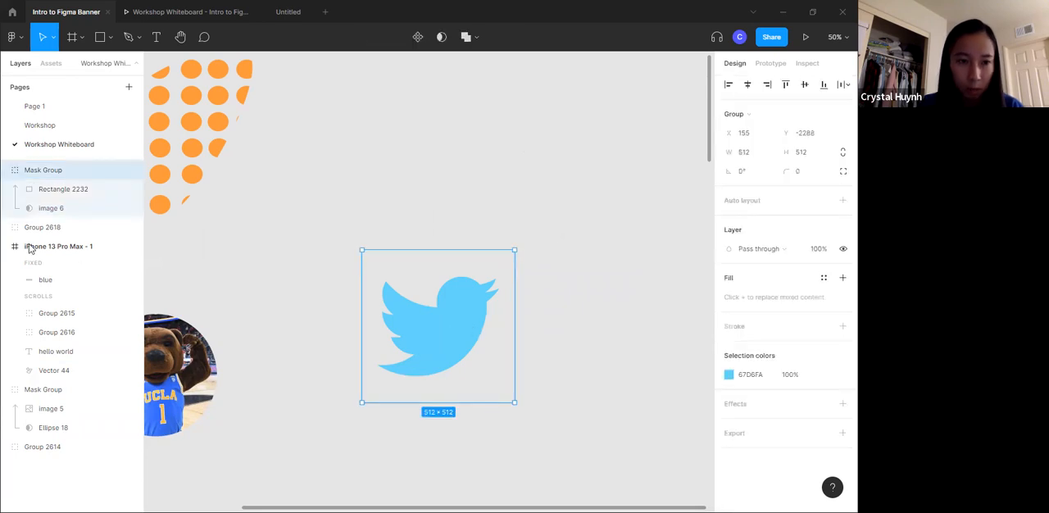
{"action": "key", "text": "ctrl+g"}
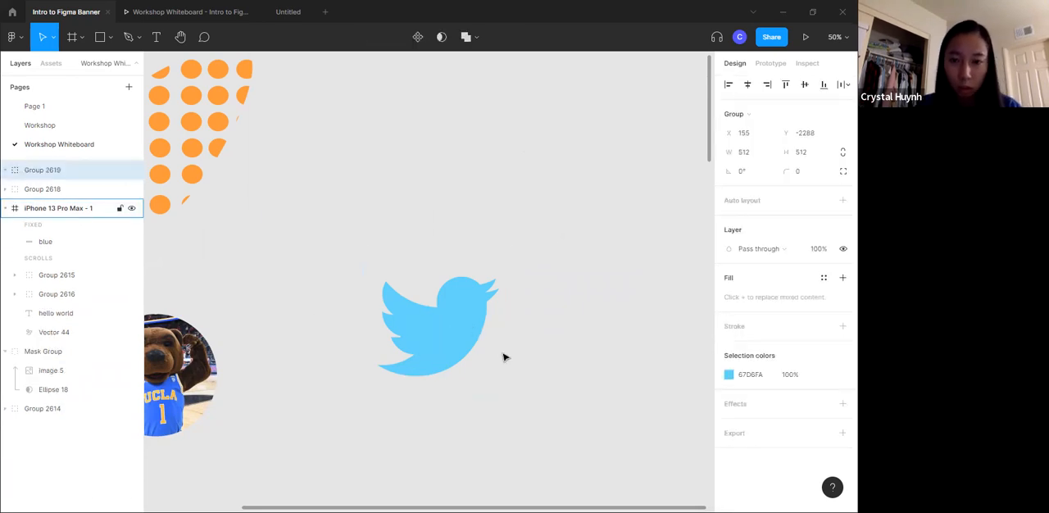
- Move the light blue bird group around the canvas and leave it at about X 235, Y -2410
{"action": "left_click", "coordinate": [543, 150]}
{"action": "left_click_drag", "start_coordinate": [443, 351], "coordinate": [407, 266]}
{"action": "left_click_drag", "start_coordinate": [429, 234], "coordinate": [432, 211]}
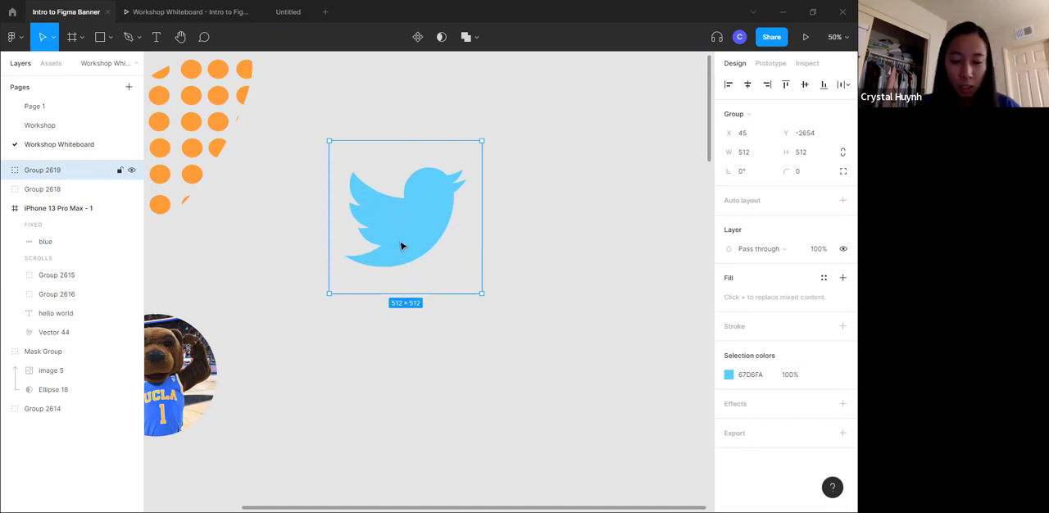
{"action": "left_click_drag", "start_coordinate": [443, 266], "coordinate": [474, 297]}
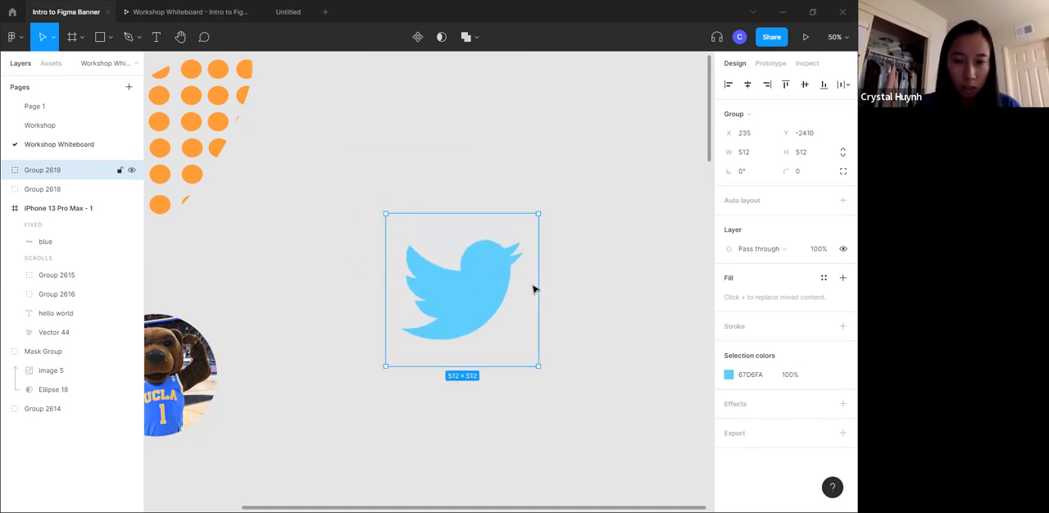
- Draw a rectangle about 435 × 352 above the bird group and fill it with blue 0C5EFF
{"action": "key", "text": "r"}
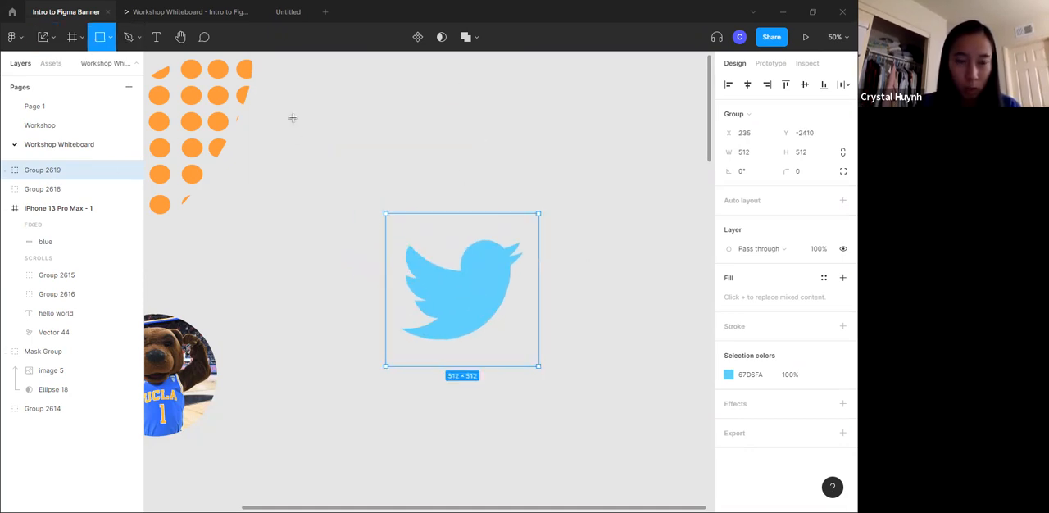
{"action": "left_click_drag", "start_coordinate": [332, 72], "coordinate": [463, 178]}
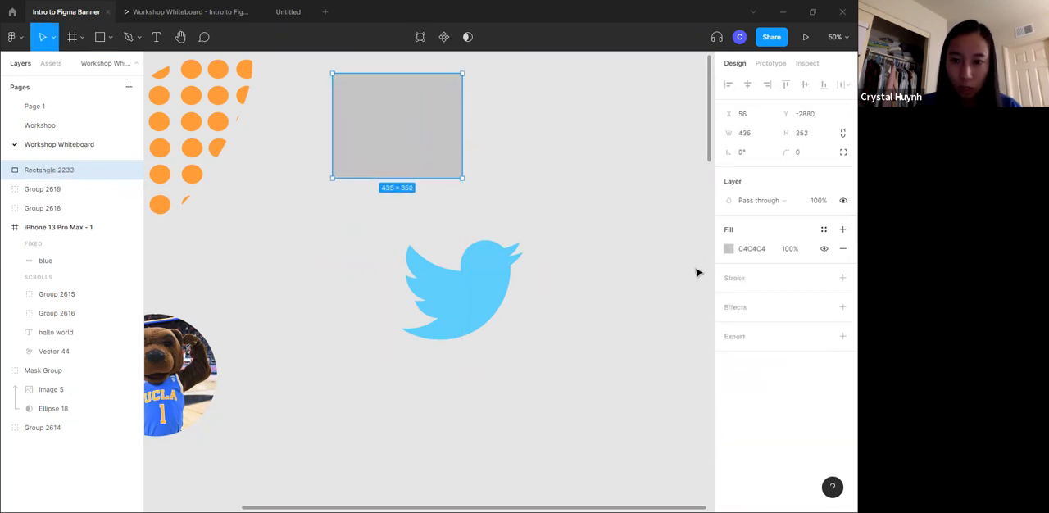
{"action": "left_click", "coordinate": [729, 249]}
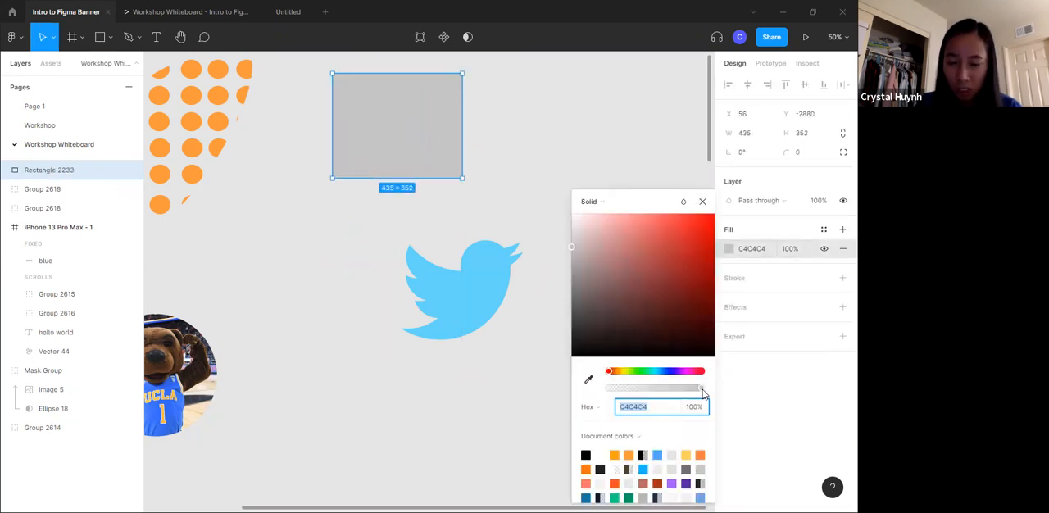
{"action": "left_click", "coordinate": [670, 378]}
{"action": "left_click_drag", "start_coordinate": [696, 246], "coordinate": [707, 213]}
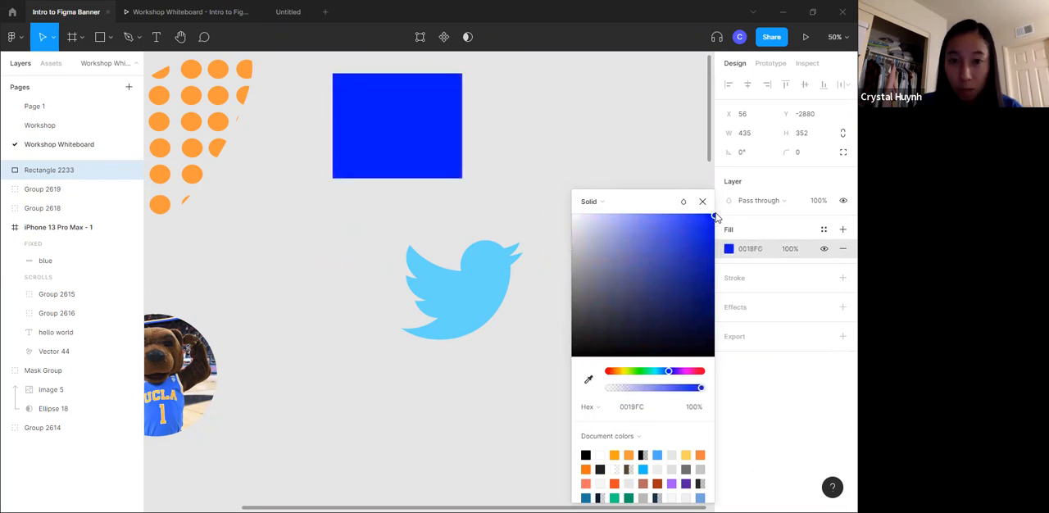
{"action": "left_click_drag", "start_coordinate": [669, 376], "coordinate": [667, 375]}
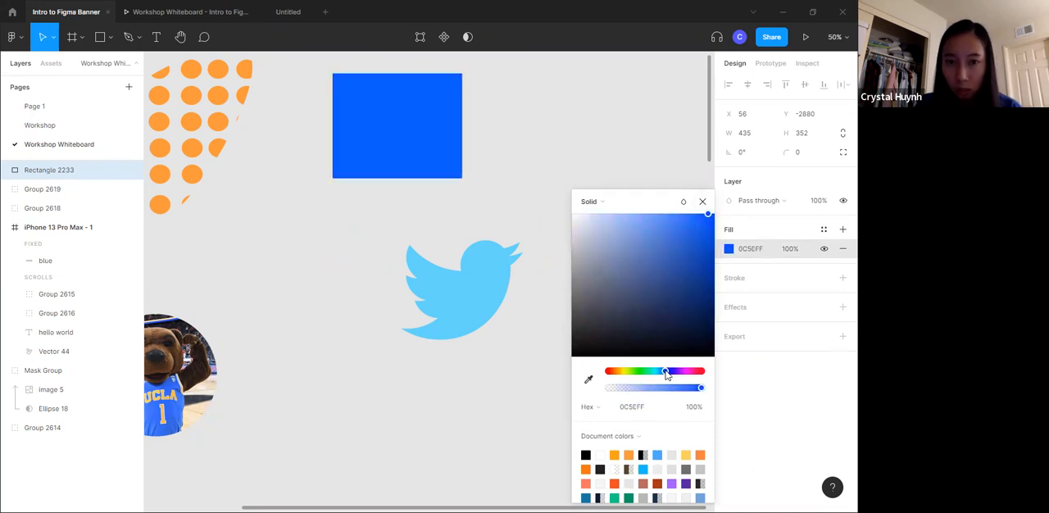
- Enlarge the blue 0C5EFF rectangle to about 502 × 406 and place it over the bird group
{"action": "left_click_drag", "start_coordinate": [462, 178], "coordinate": [483, 194]}
{"action": "left_click_drag", "start_coordinate": [460, 157], "coordinate": [514, 318]}
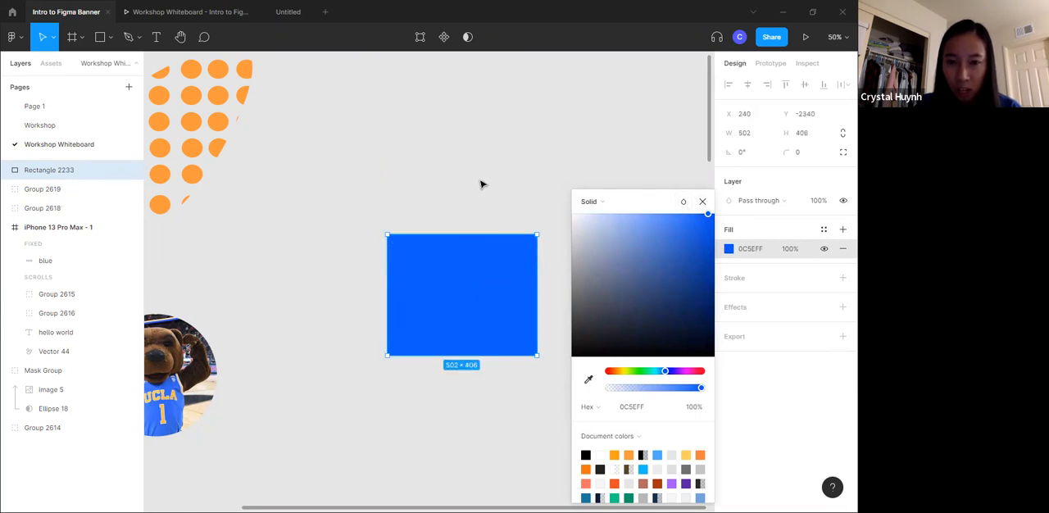
{"action": "left_click", "coordinate": [482, 184]}
{"action": "left_click_drag", "start_coordinate": [464, 173], "coordinate": [462, 329]}
{"action": "left_click", "coordinate": [627, 263]}
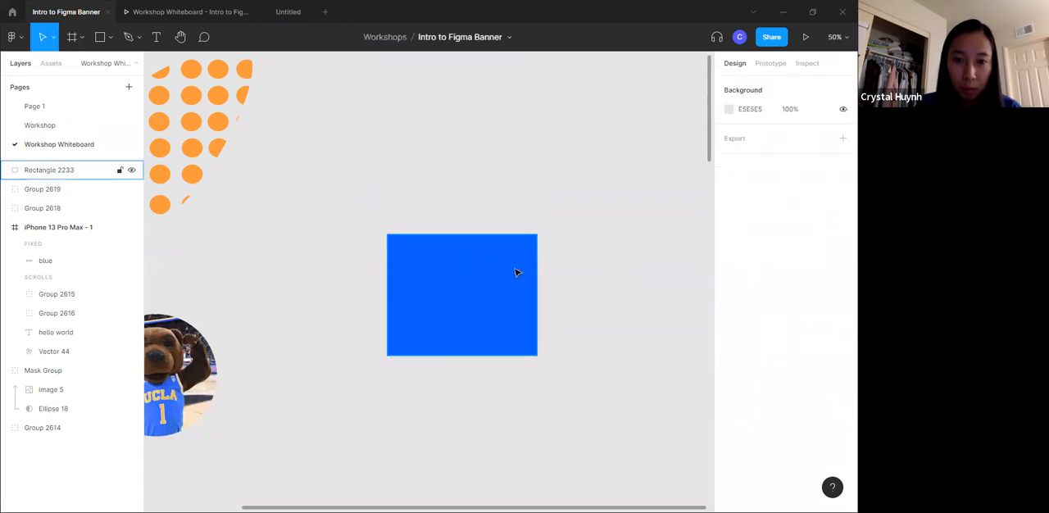
- Adjust the blue rectangle over the bird group, select both, and mask the rectangle to the bird
{"action": "left_click_drag", "start_coordinate": [515, 270], "coordinate": [638, 274]}
{"action": "left_click_drag", "start_coordinate": [537, 364], "coordinate": [472, 296]}
{"action": "left_click_drag", "start_coordinate": [447, 158], "coordinate": [465, 255]}
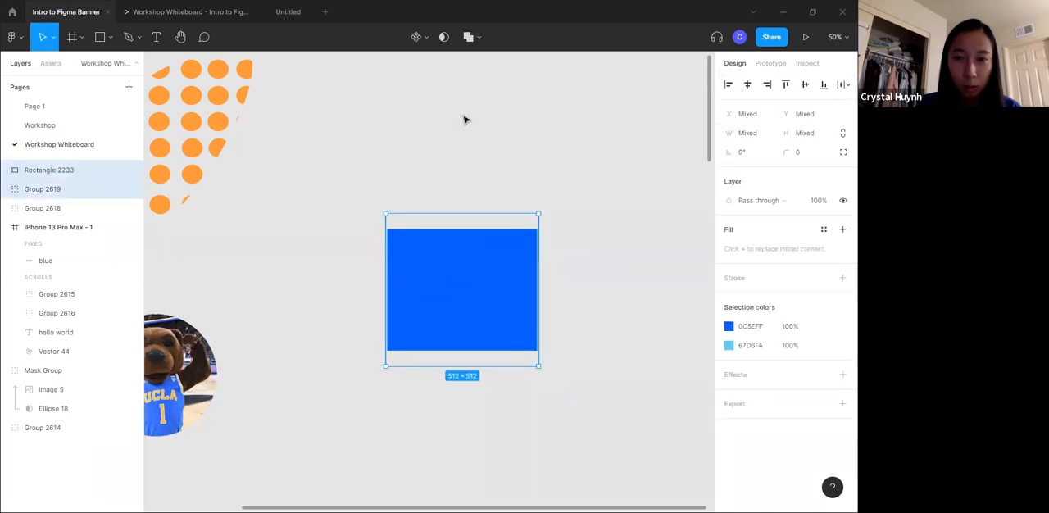
{"action": "left_click", "coordinate": [443, 37]}
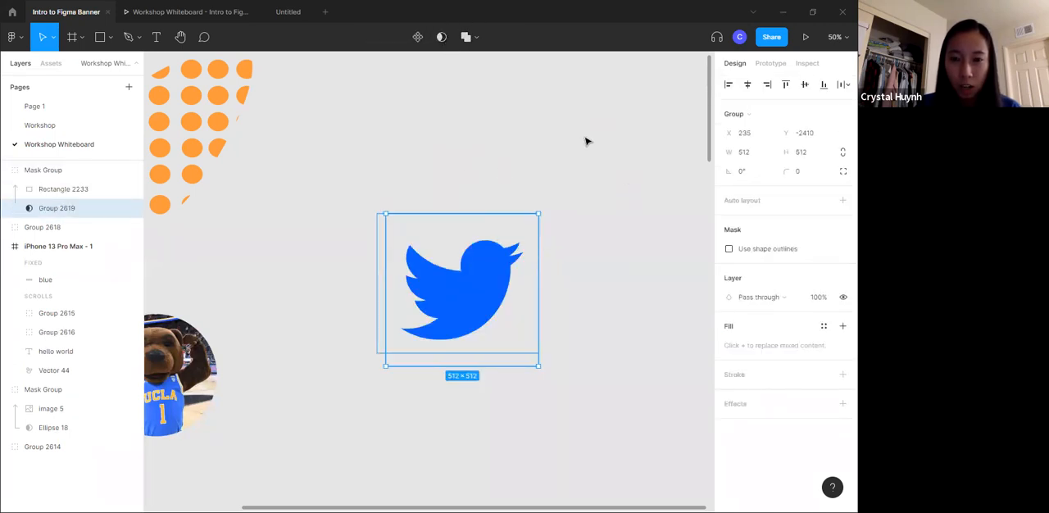
{"action": "left_click", "coordinate": [494, 157]}
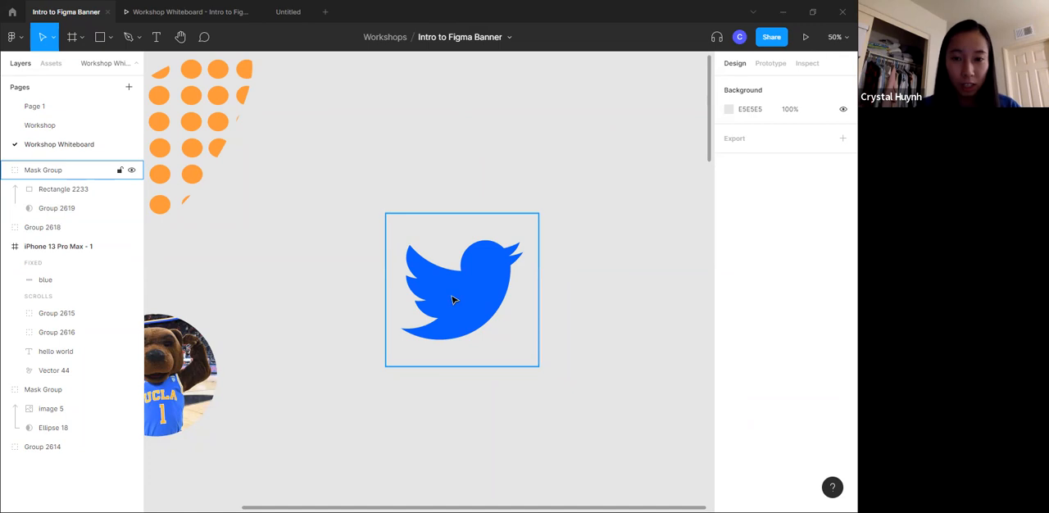
- Change the fill of the rectangle inside the bird mask group from solid to a linear gradient
{"action": "left_click", "coordinate": [485, 266]}
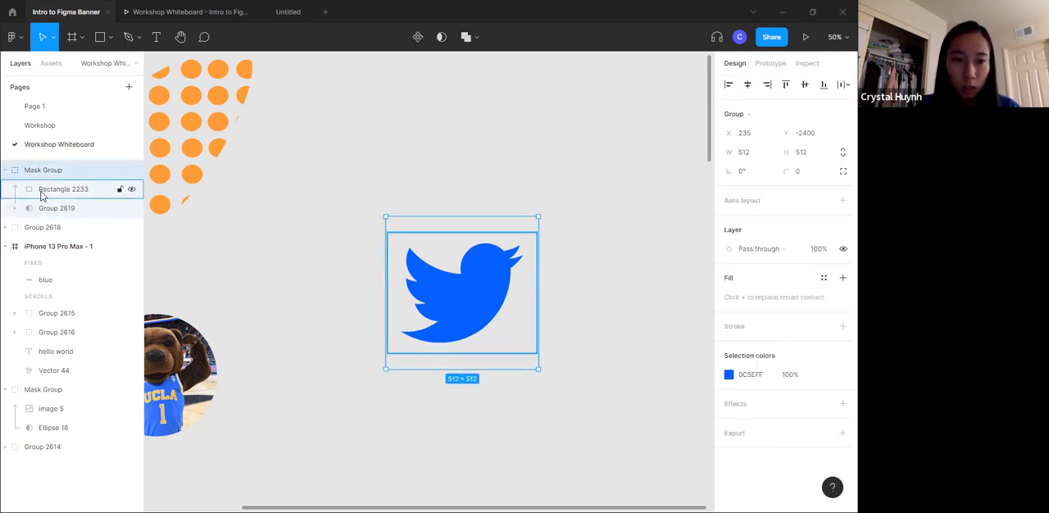
{"action": "left_click", "coordinate": [82, 190]}
{"action": "left_click", "coordinate": [728, 250]}
{"action": "left_click", "coordinate": [602, 201]}
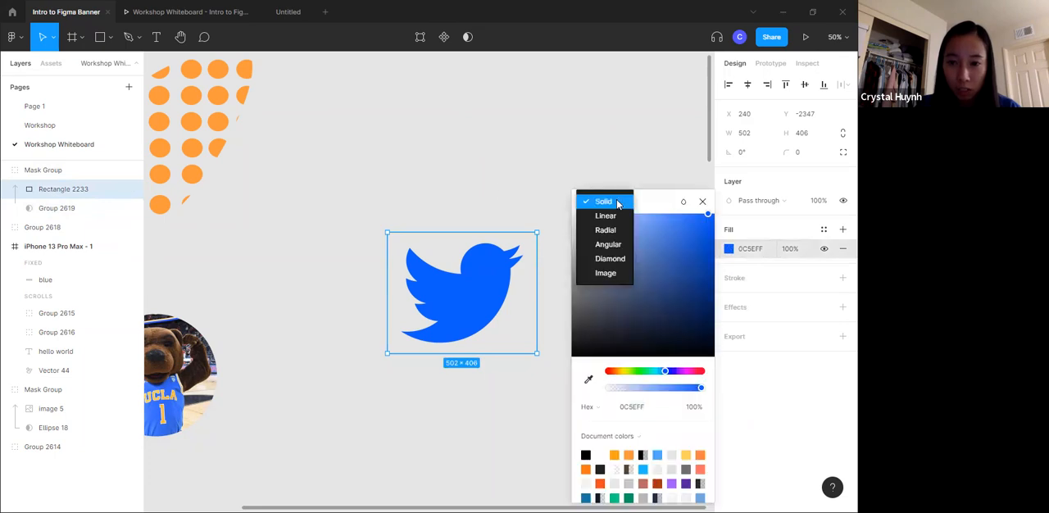
{"action": "left_click", "coordinate": [619, 217]}
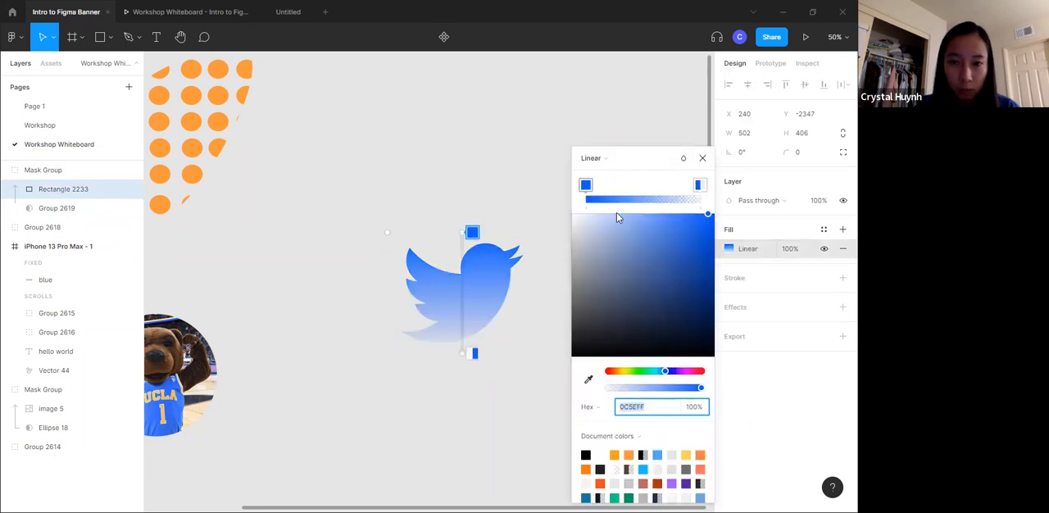
- Angle the bird's gradient diagonally, starting at the beak and ending at the lower-left tail
{"action": "left_click", "coordinate": [468, 352]}
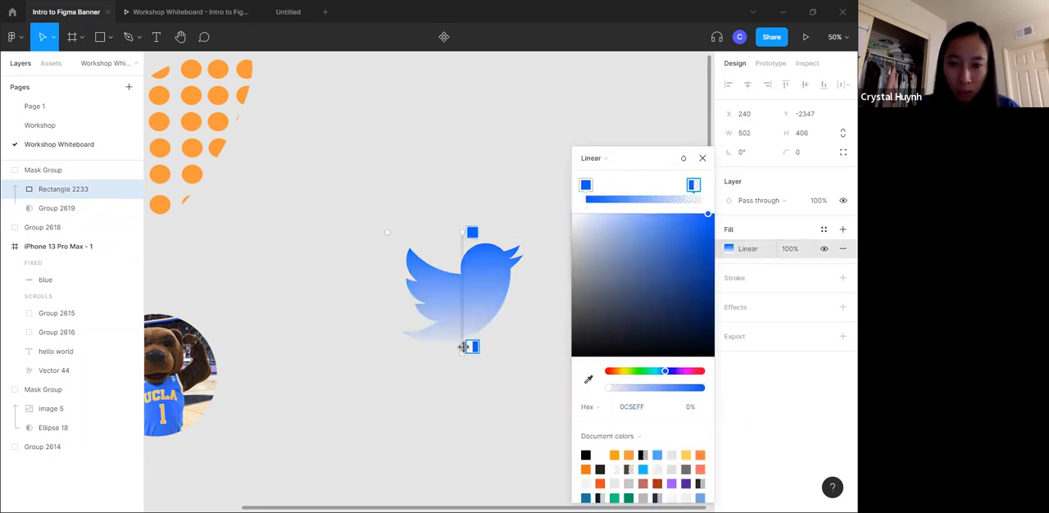
{"action": "left_click_drag", "start_coordinate": [461, 352], "coordinate": [420, 337]}
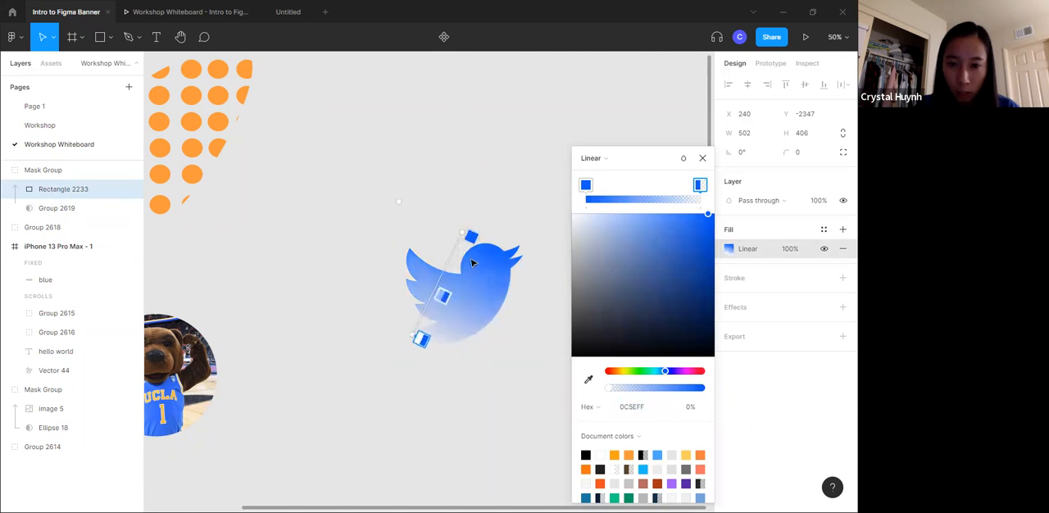
{"action": "left_click_drag", "start_coordinate": [471, 236], "coordinate": [519, 254]}
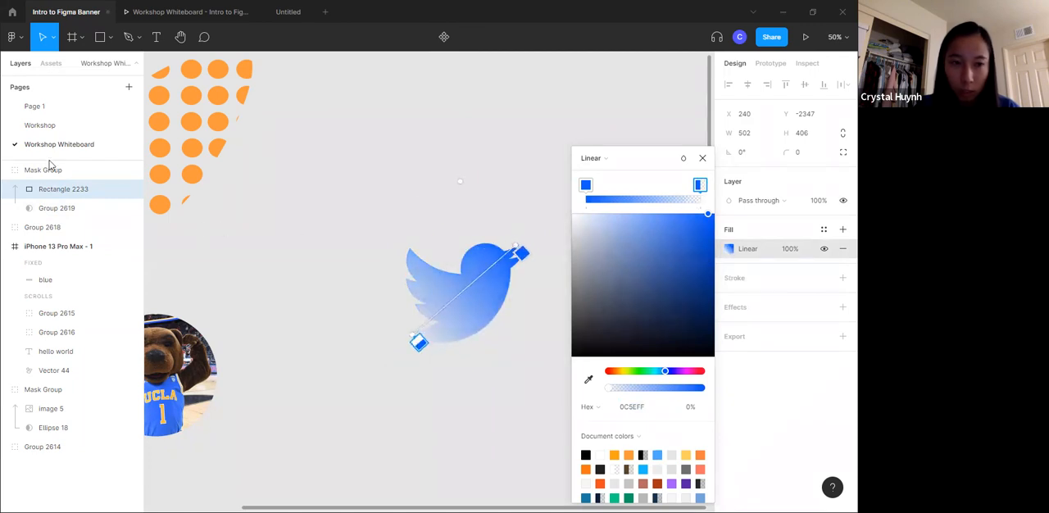
- Recolour the gradient's transparent end stop to light cyan 70F3FC at 100% opacity
{"action": "left_click", "coordinate": [700, 185]}
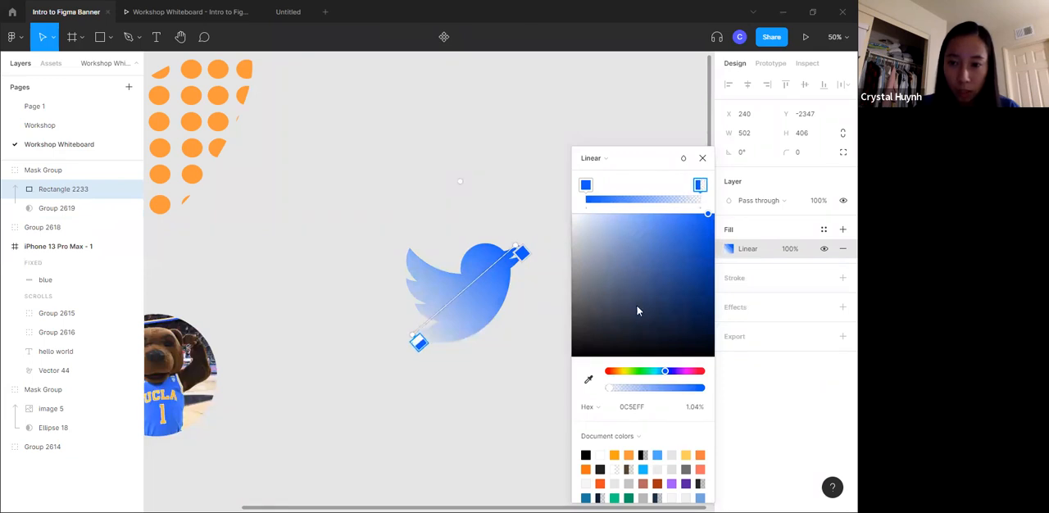
{"action": "left_click", "coordinate": [654, 371]}
{"action": "left_click_drag", "start_coordinate": [667, 283], "coordinate": [633, 225]}
{"action": "left_click_drag", "start_coordinate": [652, 387], "coordinate": [703, 388]}
{"action": "left_click", "coordinate": [655, 372]}
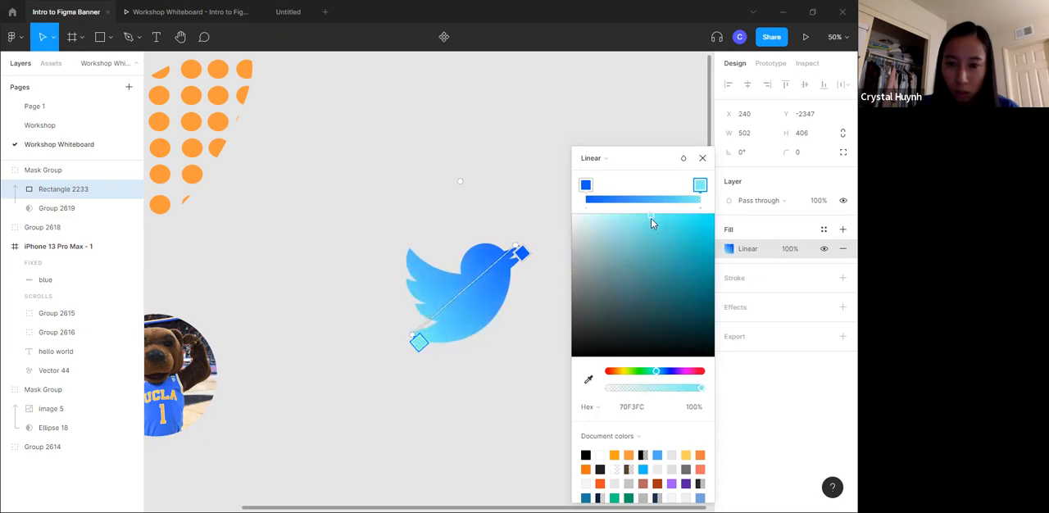
{"action": "left_click", "coordinate": [405, 154]}
{"action": "left_click", "coordinate": [404, 155]}
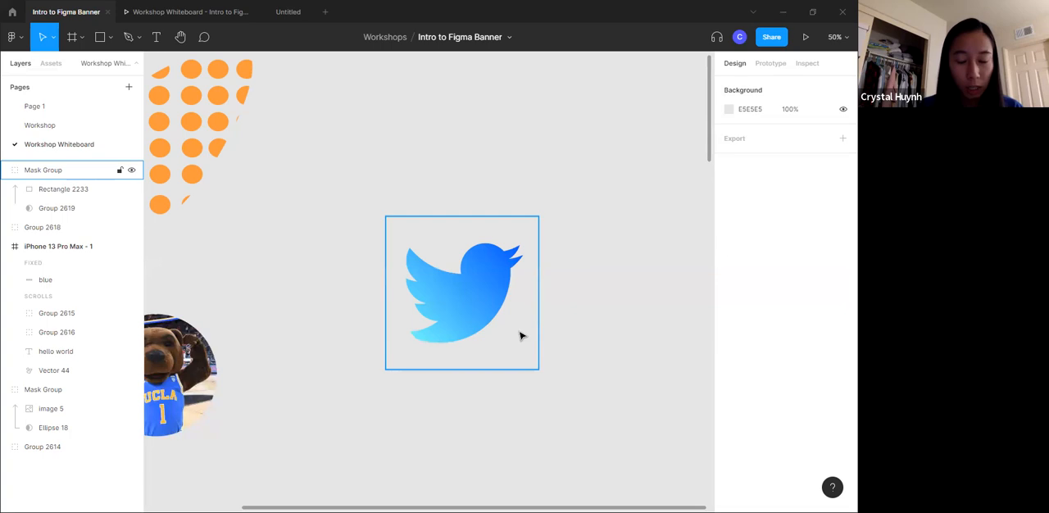
- Review the Masking and Recoloring and Components topics on the Table of Contents slide and find empty canvas space
{"action": "scroll", "coordinate": [462, 316], "scroll_direction": "down", "scroll_amount": 10}
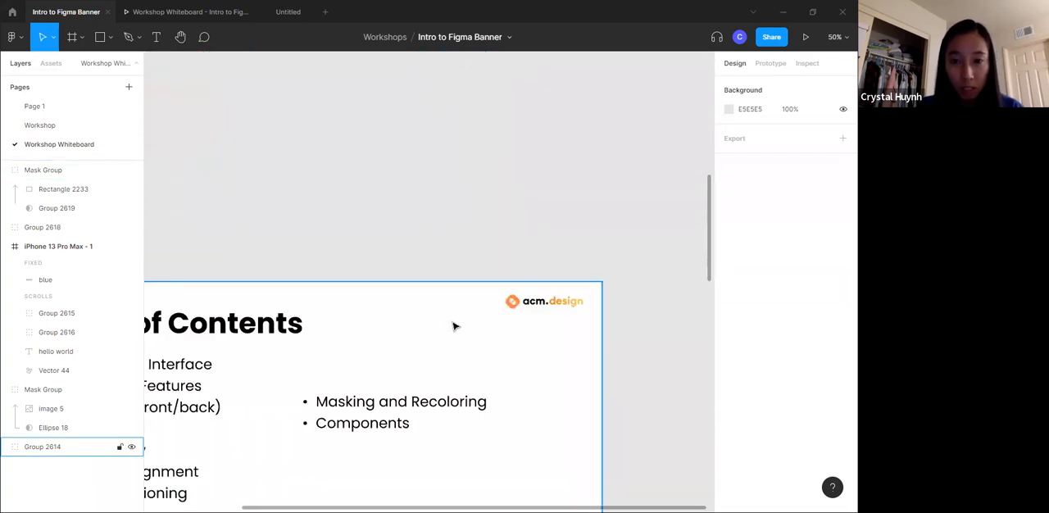
{"action": "scroll", "coordinate": [454, 326], "scroll_direction": "down", "scroll_amount": 5}
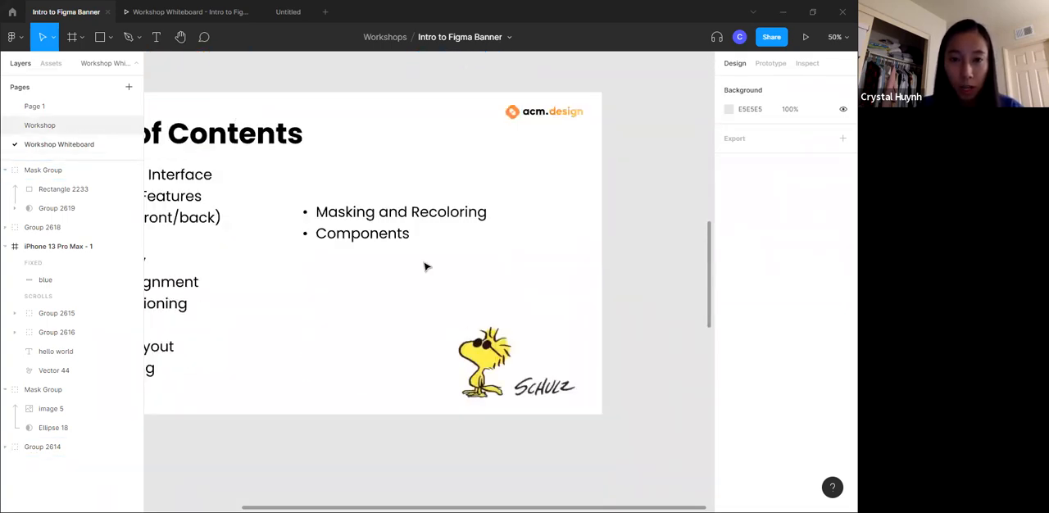
{"action": "scroll", "coordinate": [344, 314], "scroll_direction": "down", "scroll_amount": 1}
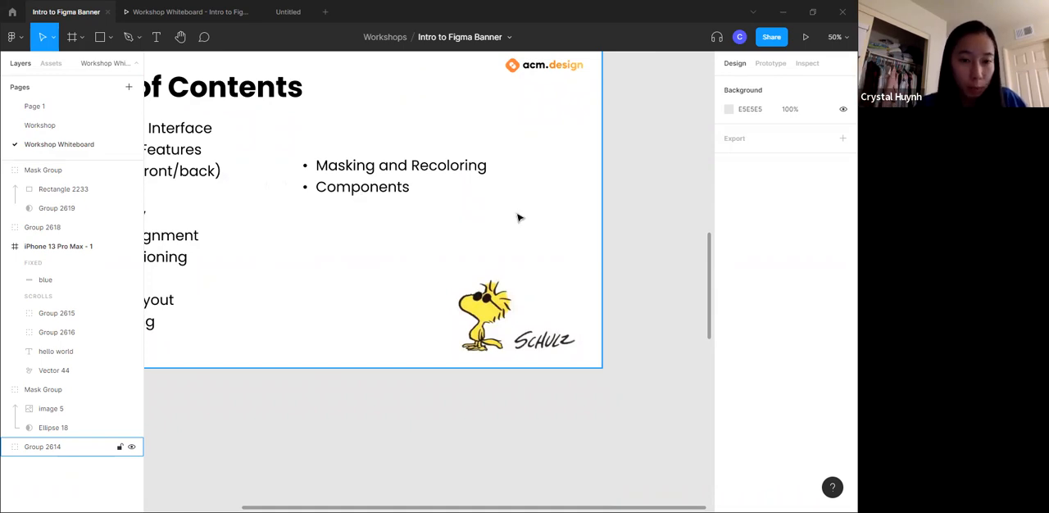
{"action": "scroll", "coordinate": [366, 297], "scroll_direction": "down", "scroll_amount": 1}
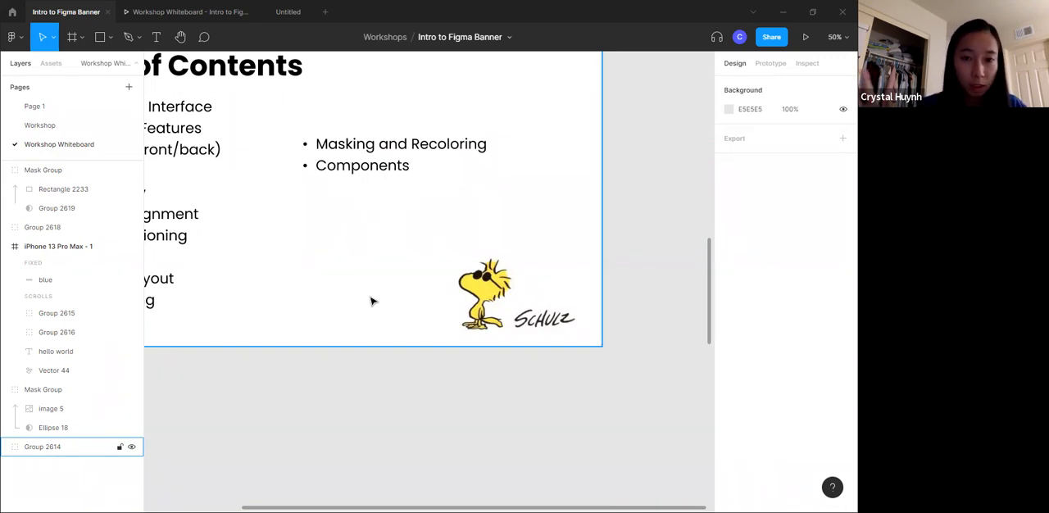
{"action": "scroll", "coordinate": [341, 266], "scroll_direction": "down", "scroll_amount": 2}
{"action": "left_click", "coordinate": [108, 37]}
{"action": "left_click", "coordinate": [332, 288]}
{"action": "scroll", "coordinate": [410, 328], "scroll_direction": "down", "scroll_amount": 4}
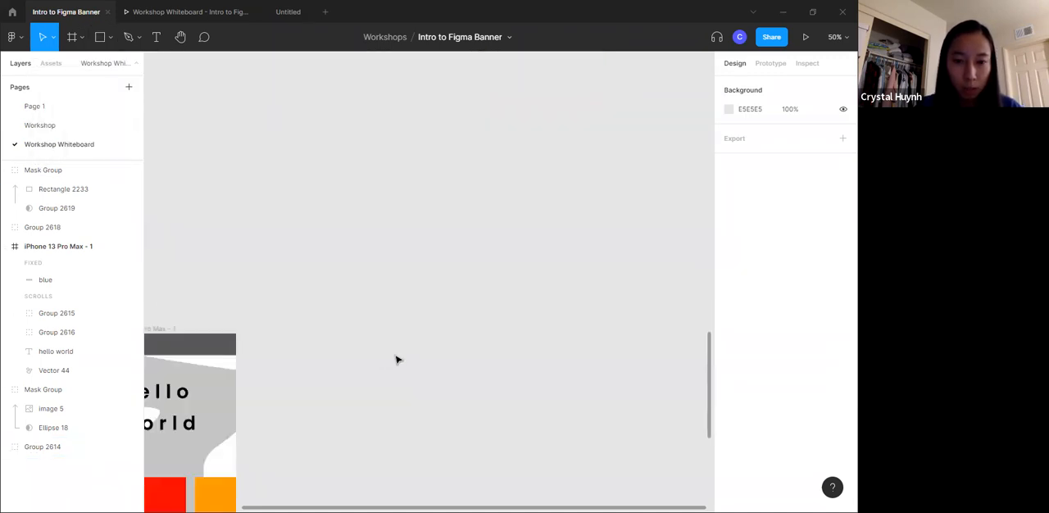
{"action": "scroll", "coordinate": [446, 361], "scroll_direction": "down", "scroll_amount": 2}
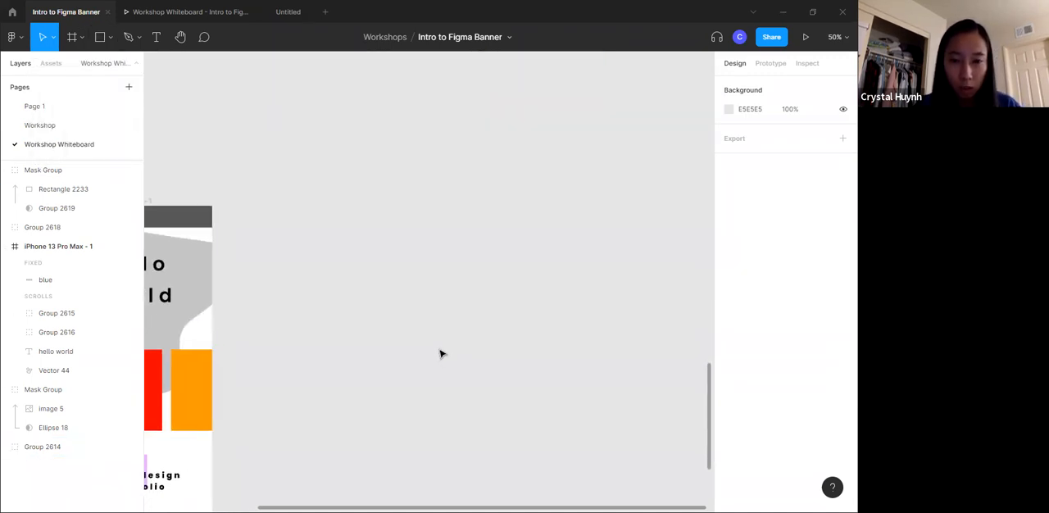
- Draw a rectangle about 558 × 146 on the empty canvas and set its corner radius to 1000
{"action": "left_click", "coordinate": [100, 37]}
{"action": "mouse_move", "coordinate": [327, 167]}
{"action": "left_mouse_down"}
{"action": "mouse_move", "coordinate": [469, 238]}
{"action": "mouse_move", "coordinate": [496, 210]}
{"action": "left_mouse_up"}
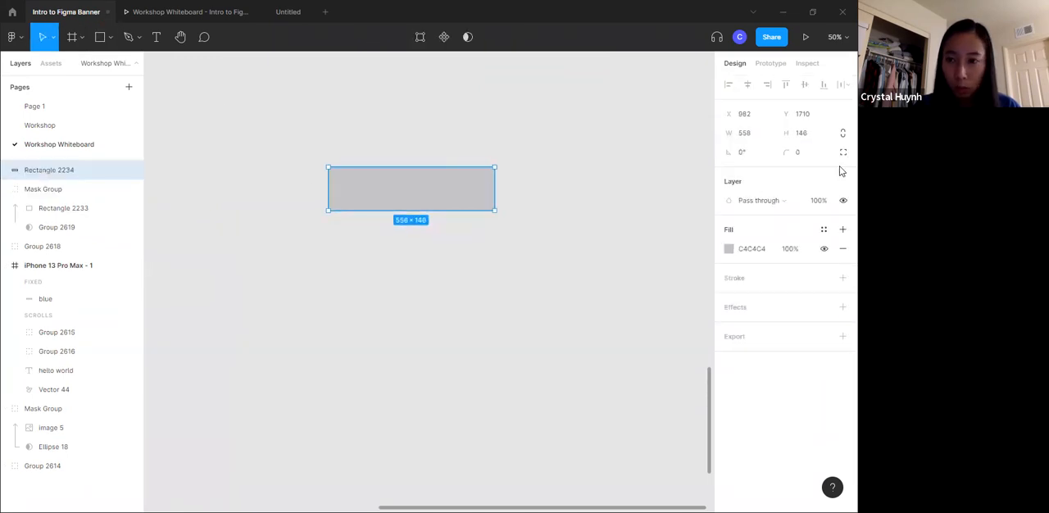
{"action": "left_click", "coordinate": [785, 151]}
{"action": "type", "text": "4"}
{"action": "left_click", "coordinate": [768, 153]}
{"action": "left_click", "coordinate": [807, 156]}
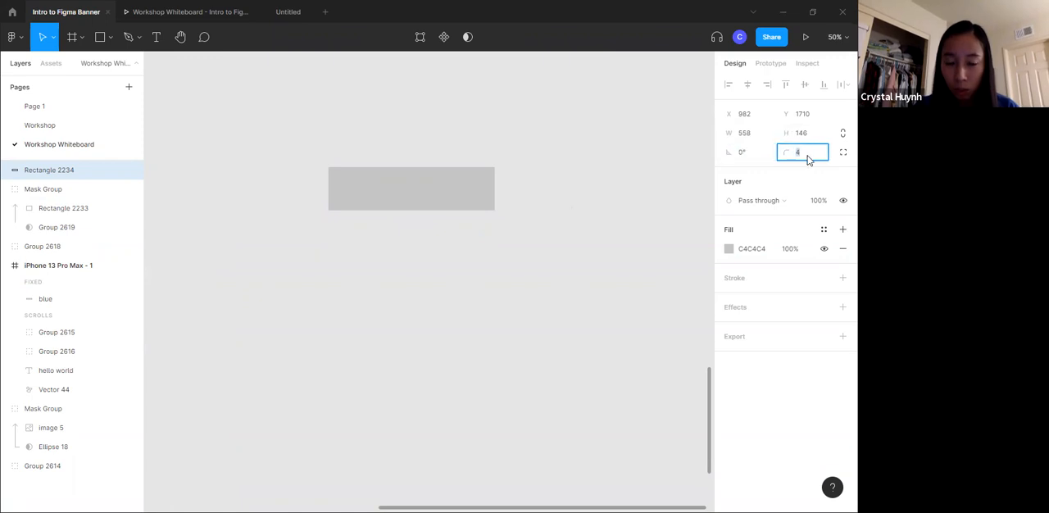
{"action": "key", "text": "Return"}
{"action": "left_click", "coordinate": [543, 157]}
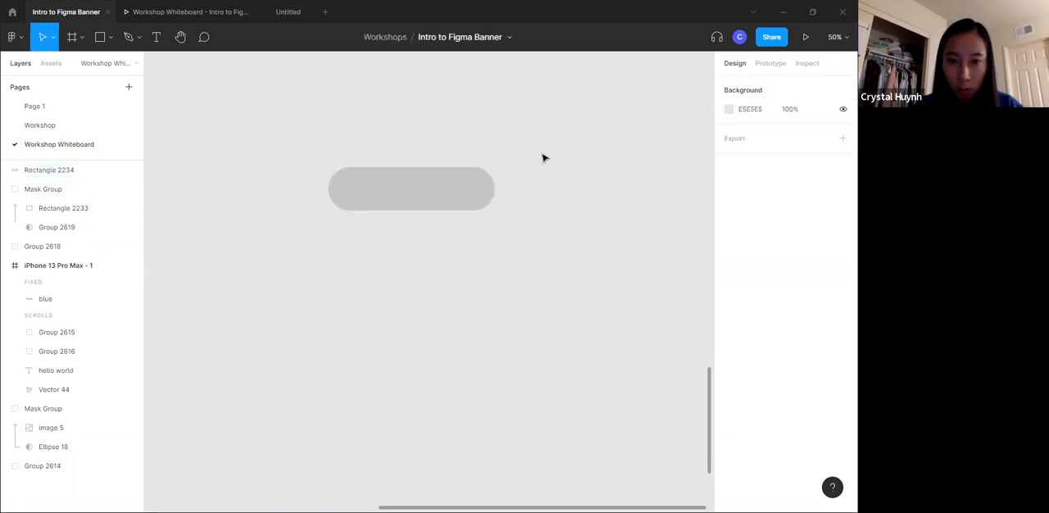
- Shift the rounded rectangle slightly to X 968 and fill it with pink FB38FF
{"action": "left_click_drag", "start_coordinate": [454, 206], "coordinate": [449, 206]}
{"action": "left_click", "coordinate": [728, 248]}
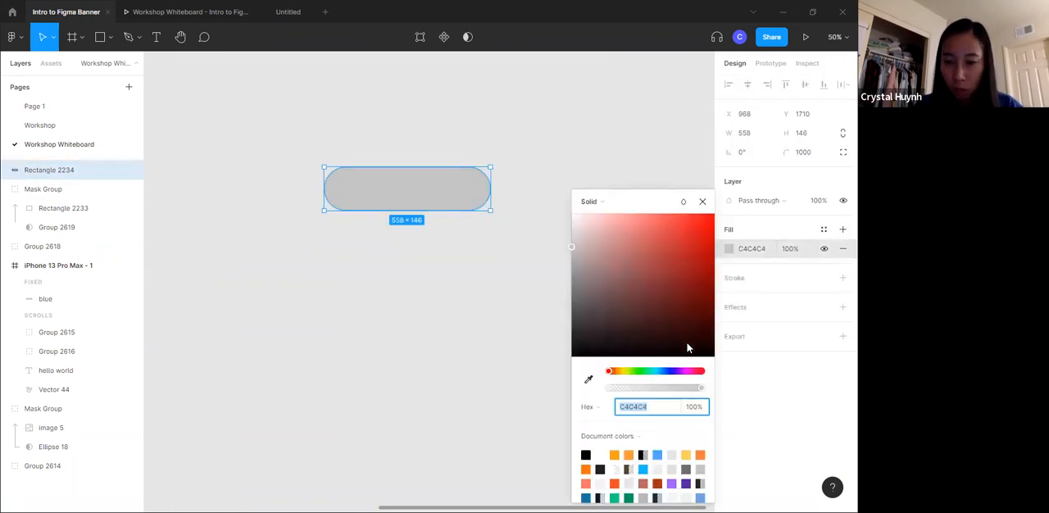
{"action": "left_click", "coordinate": [685, 371]}
{"action": "left_click_drag", "start_coordinate": [697, 245], "coordinate": [678, 191]}
{"action": "key", "text": "Escape"}
{"action": "key", "text": "Escape"}
- Add the text "Submit" above the pink rounded rectangle, set it to auto width, and enlarge its font size
{"action": "key", "text": "t"}
{"action": "left_click_drag", "start_coordinate": [408, 125], "coordinate": [564, 161]}
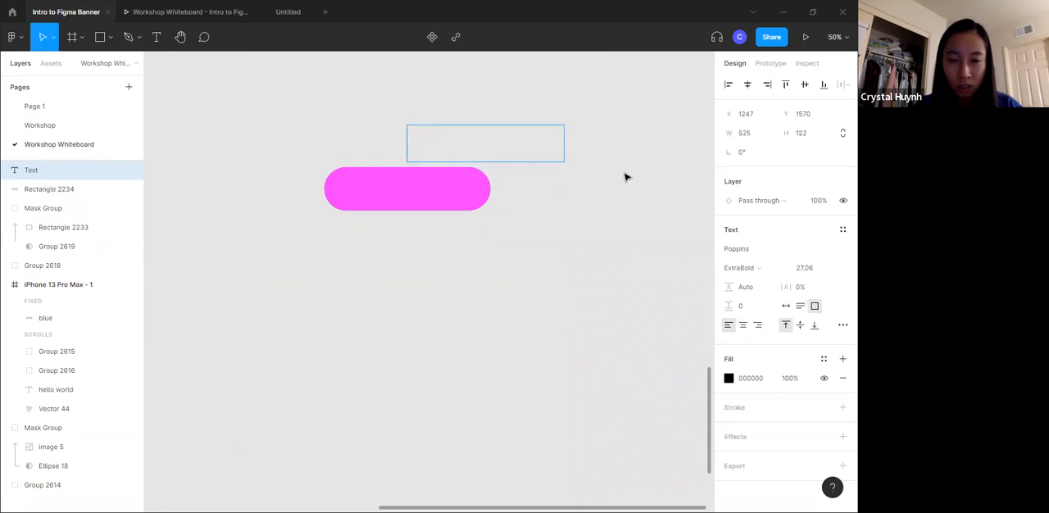
{"action": "type", "text": "Submit"}
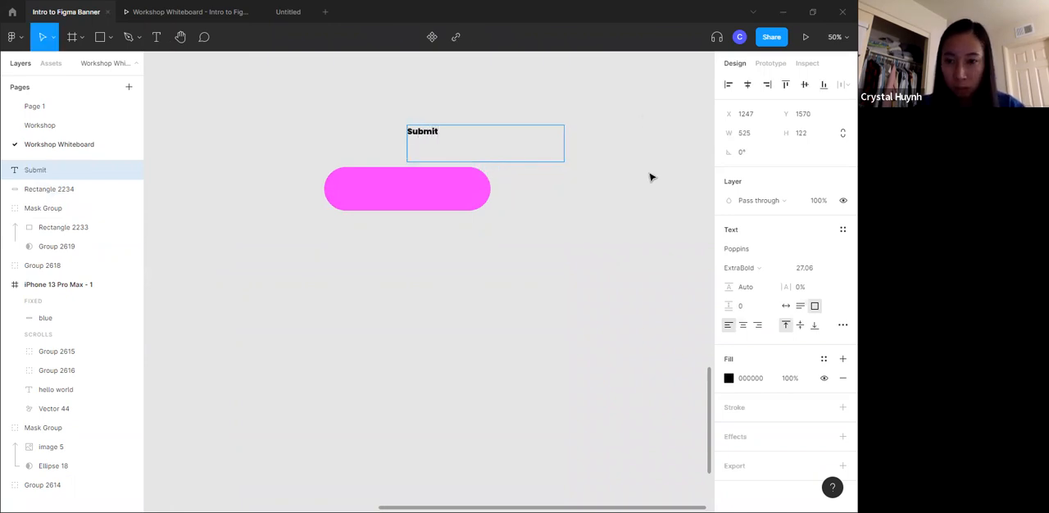
{"action": "key", "text": "Escape"}
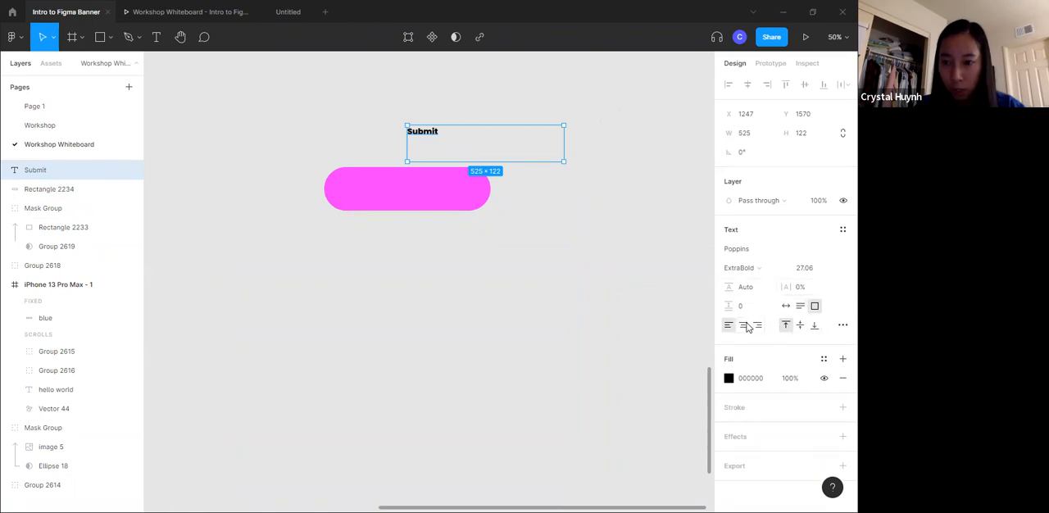
{"action": "left_click", "coordinate": [786, 307]}
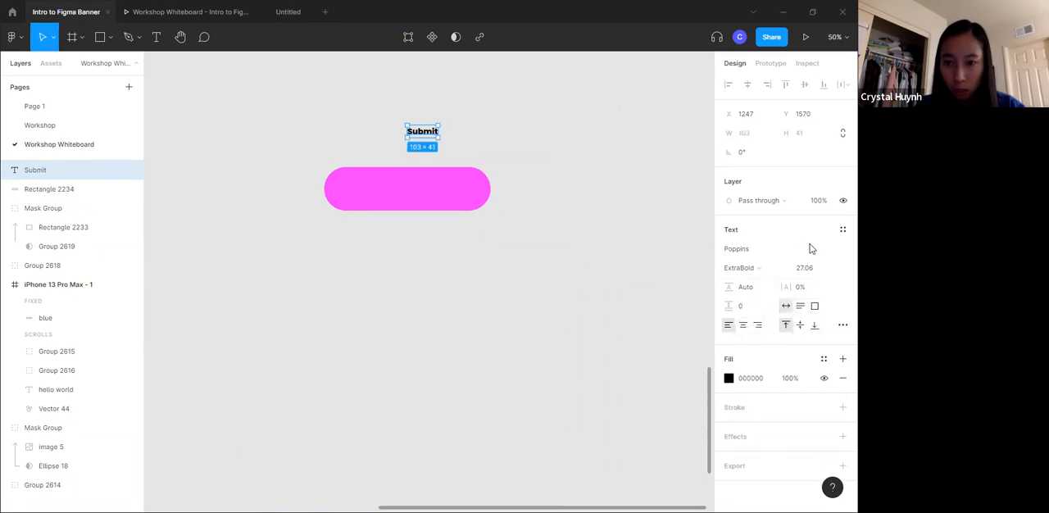
{"action": "left_click", "coordinate": [838, 267]}
{"action": "left_click", "coordinate": [814, 465]}
- Place the Submit text over the pink rounded rectangle and group the two as a button
{"action": "left_click_drag", "start_coordinate": [450, 166], "coordinate": [437, 187]}
{"action": "left_click_drag", "start_coordinate": [405, 139], "coordinate": [418, 172]}
{"action": "key", "text": "ctrl+g"}
{"action": "left_click", "coordinate": [554, 107]}
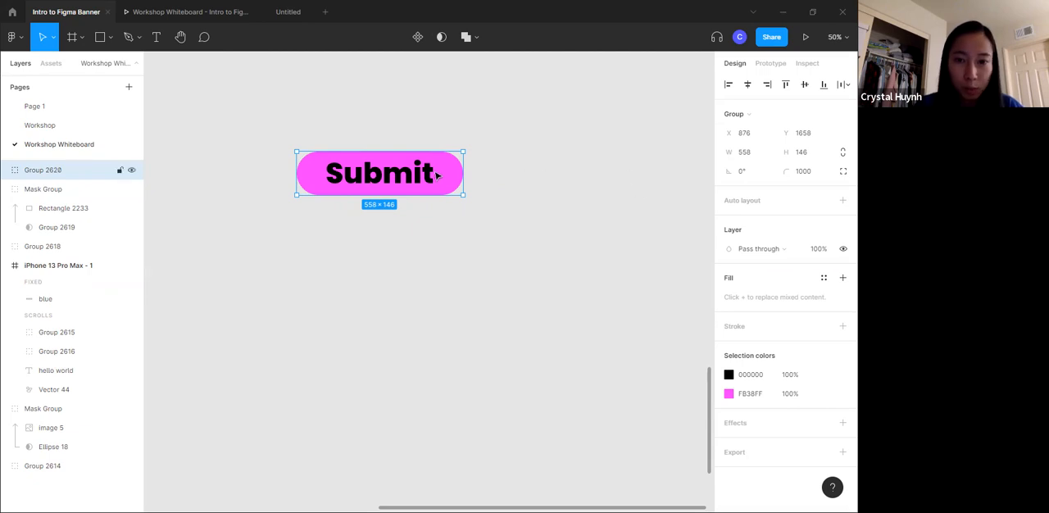
- Duplicate the Submit button group three times and arrange the four buttons in a two-by-two grid
{"action": "mouse_move", "coordinate": [463, 168]}
{"action": "left_mouse_down"}
{"action": "mouse_move", "coordinate": [452, 168]}
{"action": "mouse_move", "coordinate": [470, 171]}
{"action": "left_mouse_up"}
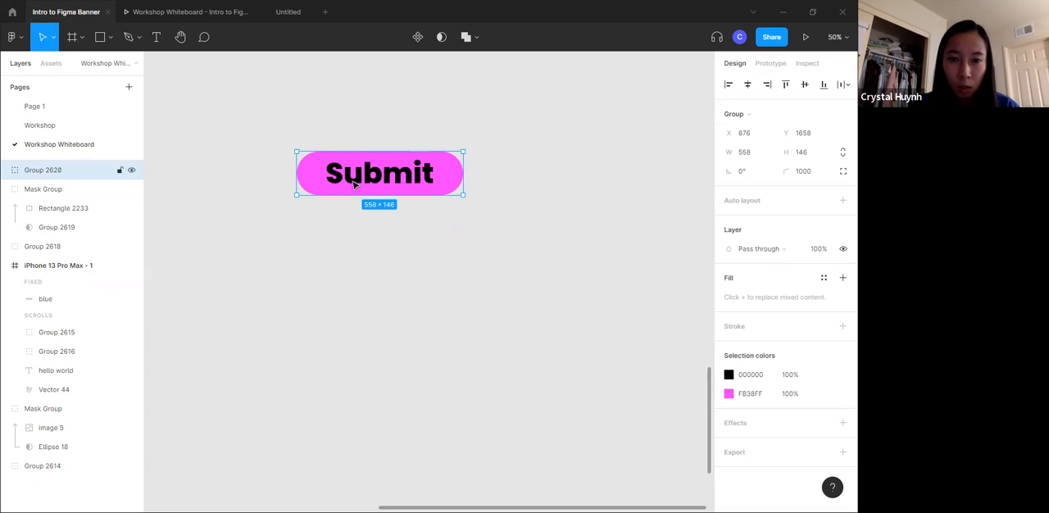
{"action": "left_click", "coordinate": [484, 112]}
{"action": "left_click", "coordinate": [391, 197]}
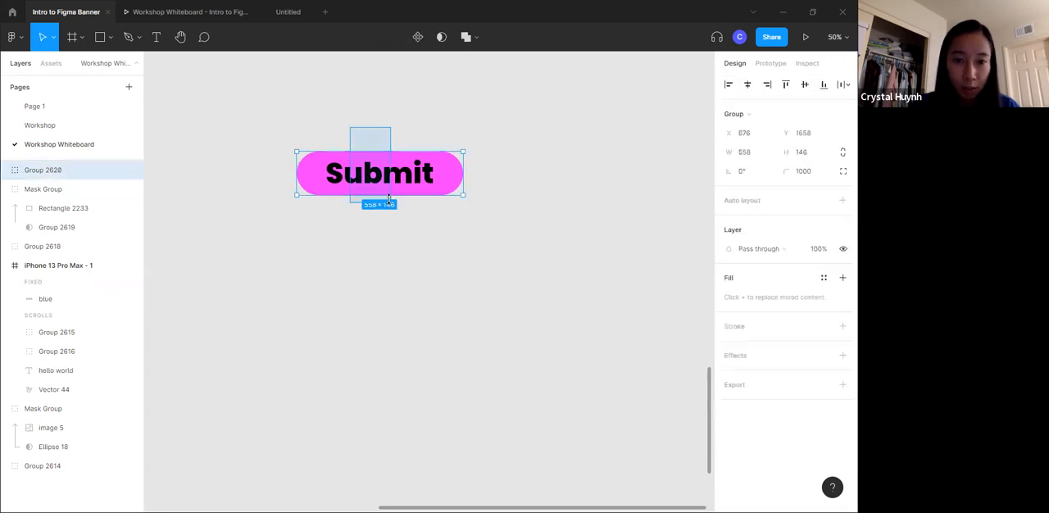
{"action": "key", "text": "ctrl+v"}
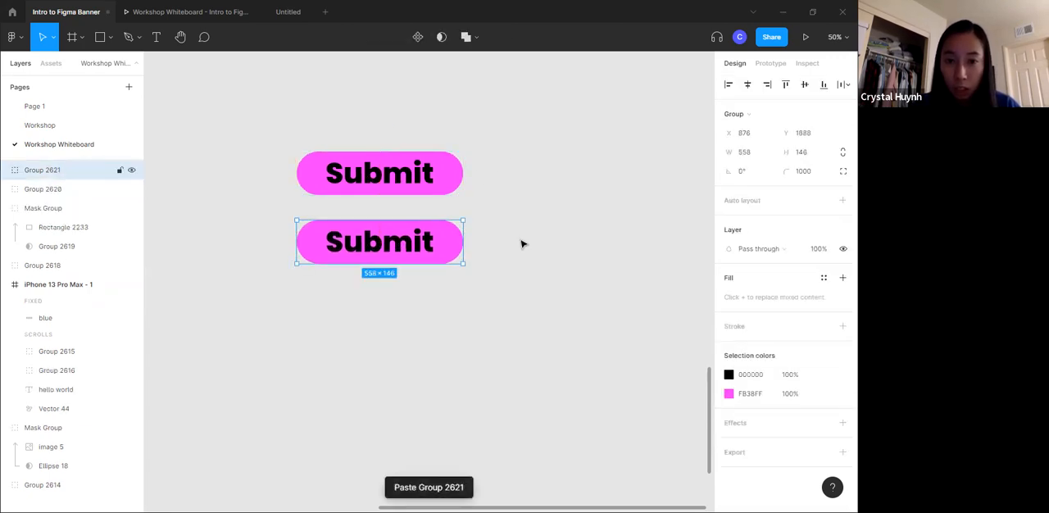
{"action": "key", "text": "ctrl+v"}
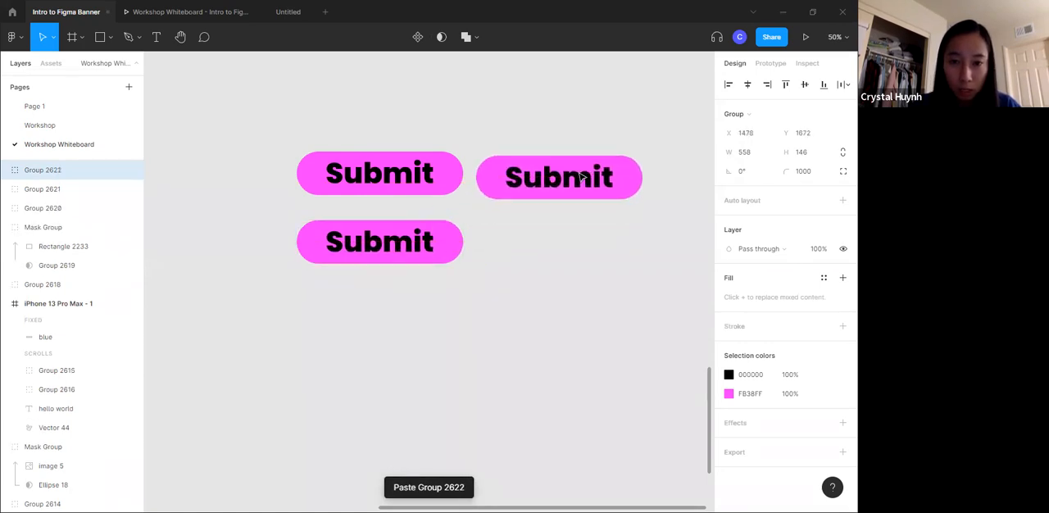
{"action": "key", "text": "ctrl+v"}
{"action": "left_click_drag", "start_coordinate": [562, 192], "coordinate": [566, 243]}
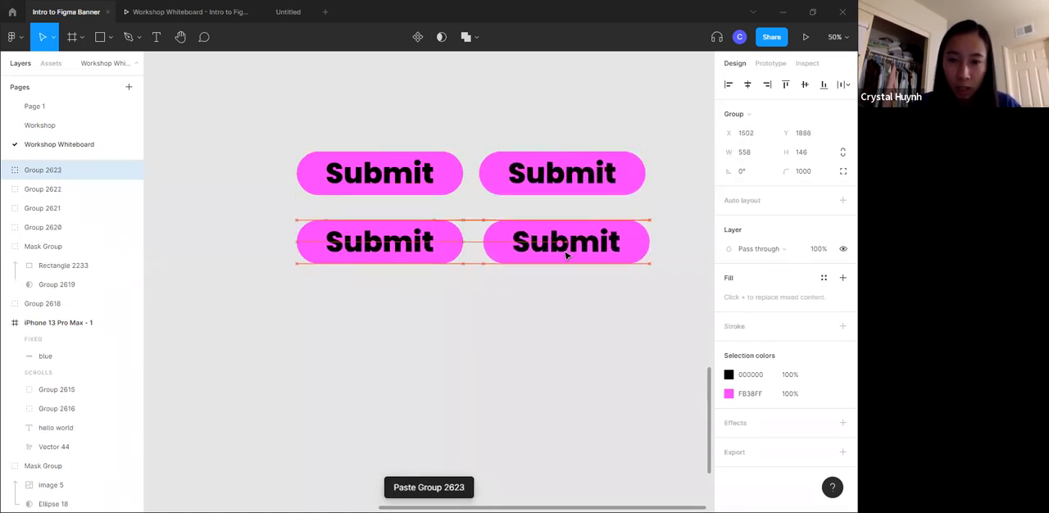
{"action": "left_click", "coordinate": [579, 397]}
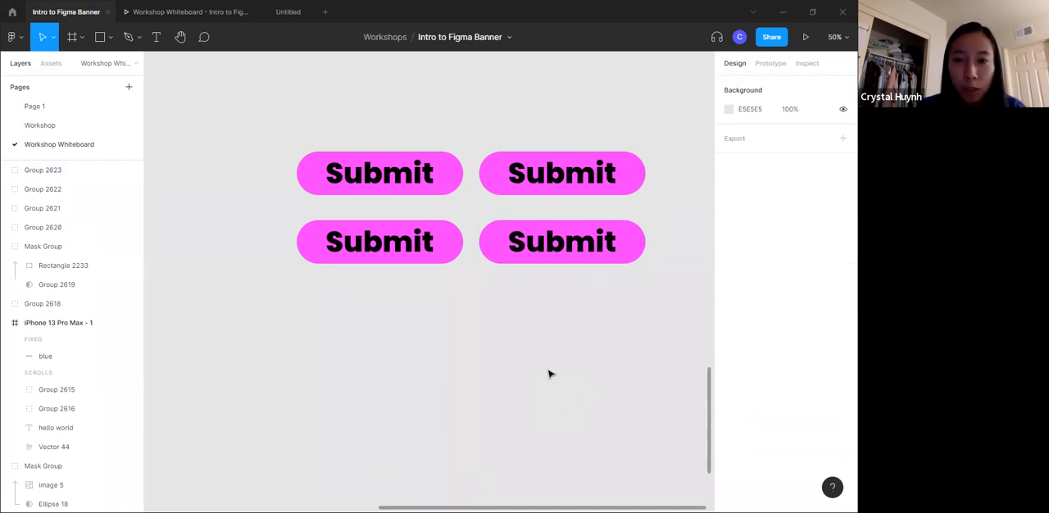
- Recolour the two upper Submit buttons individually to light pink, using FEB9FF for the second one
{"action": "left_click", "coordinate": [437, 182]}
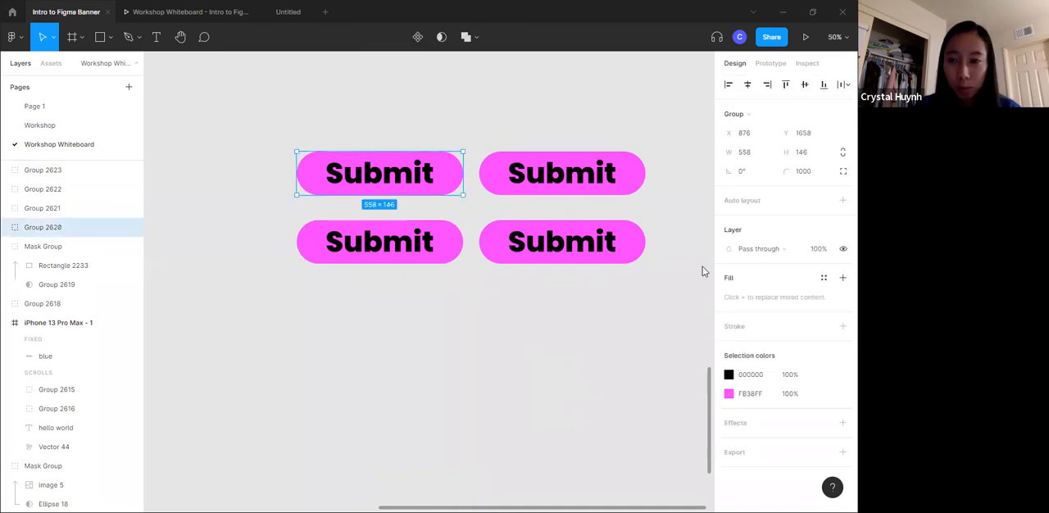
{"action": "left_click", "coordinate": [729, 394]}
{"action": "left_click_drag", "start_coordinate": [603, 220], "coordinate": [621, 220]}
{"action": "left_click", "coordinate": [566, 174]}
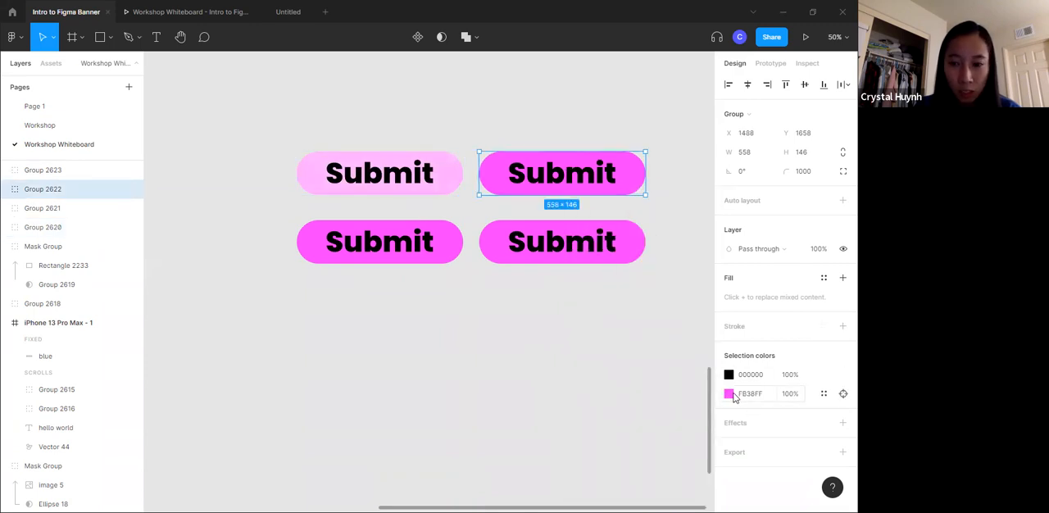
{"action": "left_click", "coordinate": [729, 394]}
{"action": "mouse_move", "coordinate": [619, 224]}
{"action": "left_mouse_down"}
{"action": "mouse_move", "coordinate": [603, 210]}
{"action": "mouse_move", "coordinate": [611, 217]}
{"action": "left_mouse_up"}
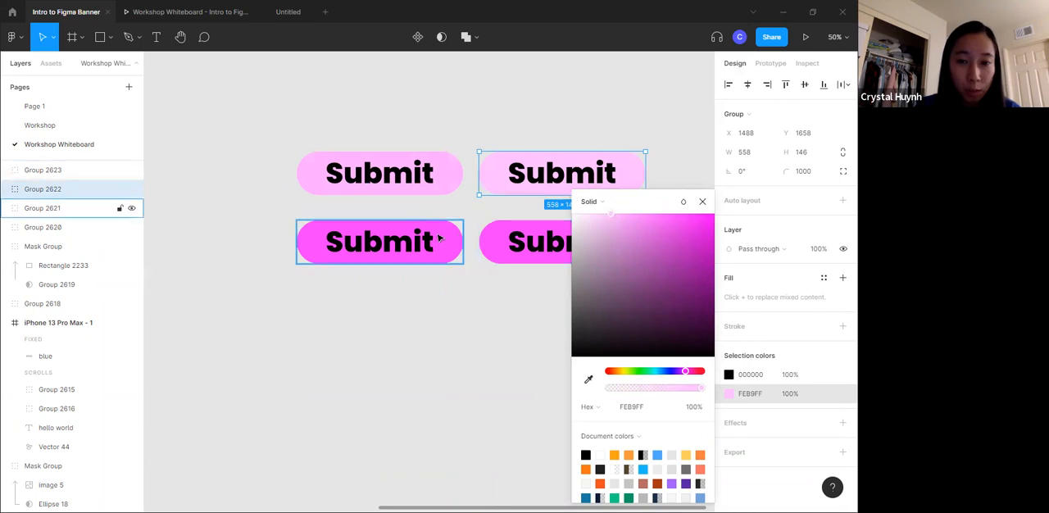
- Recolour the lower-left Submit button to light pink FEB8FF
{"action": "left_click", "coordinate": [441, 240]}
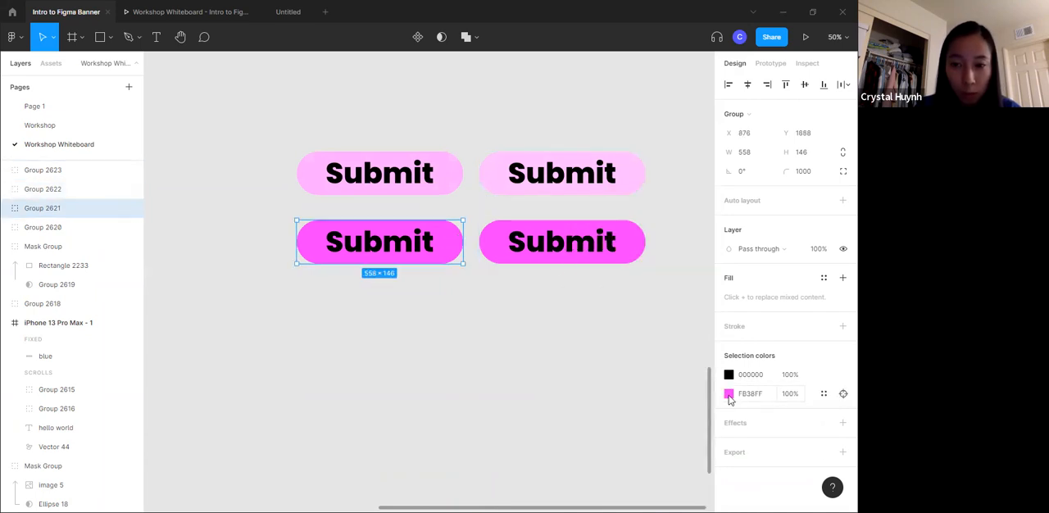
{"action": "left_click", "coordinate": [728, 394]}
{"action": "left_click", "coordinate": [614, 213]}
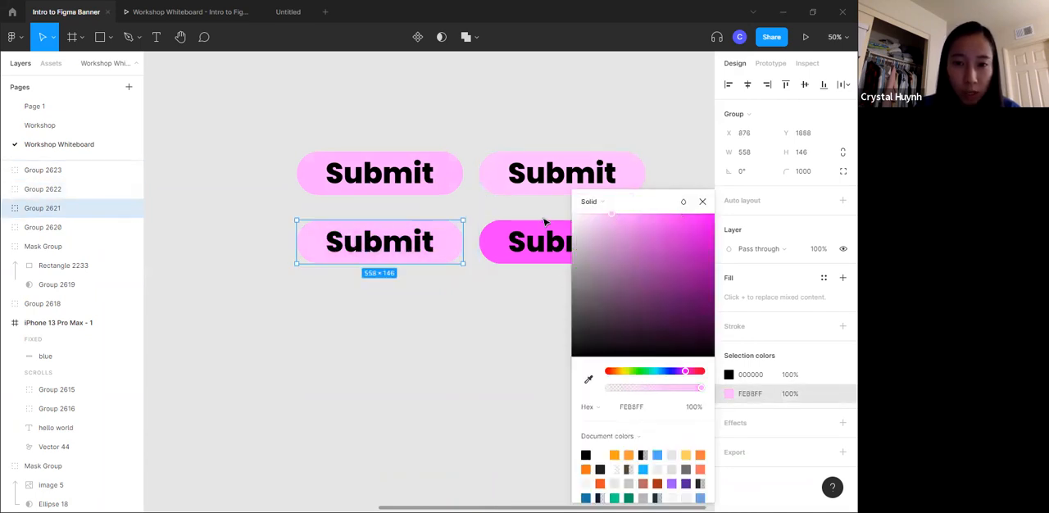
- Recolour the lower-right Submit button to light pink FDA8FF
{"action": "left_click", "coordinate": [543, 231]}
{"action": "left_click", "coordinate": [728, 395]}
{"action": "left_click", "coordinate": [619, 217]}
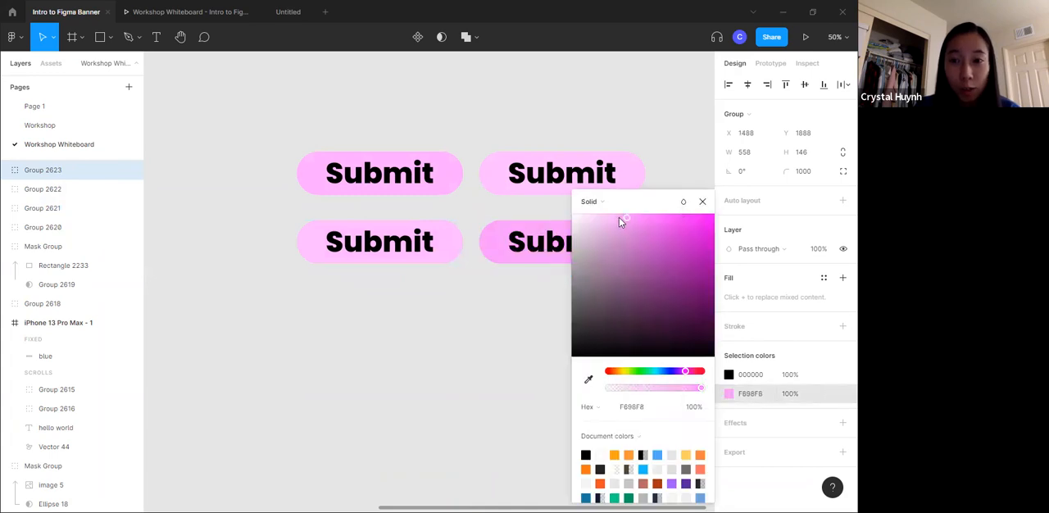
{"action": "left_click", "coordinate": [486, 105]}
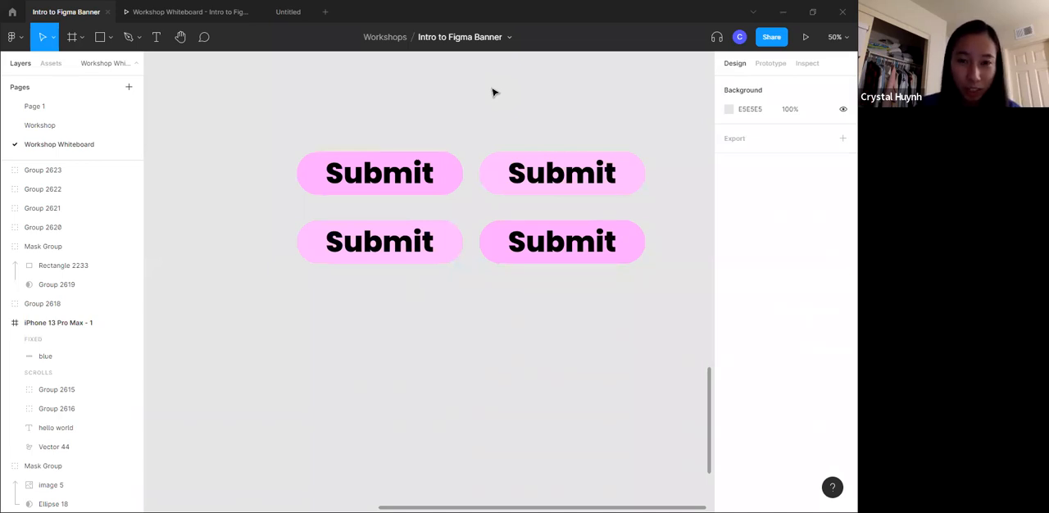
- Delete the three duplicate Submit buttons, keeping only the upper-left one
{"action": "left_click_drag", "start_coordinate": [527, 108], "coordinate": [594, 297]}
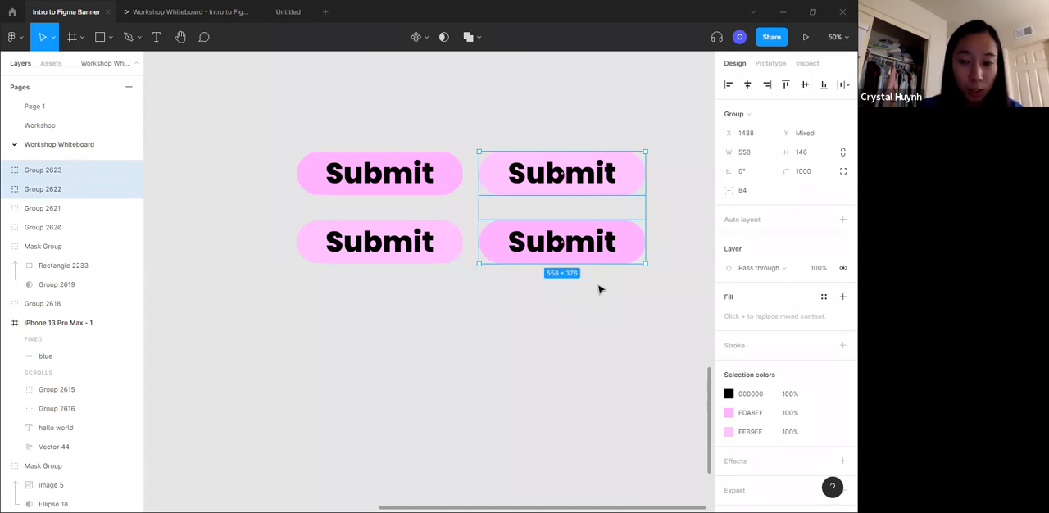
{"action": "left_click", "coordinate": [405, 169]}
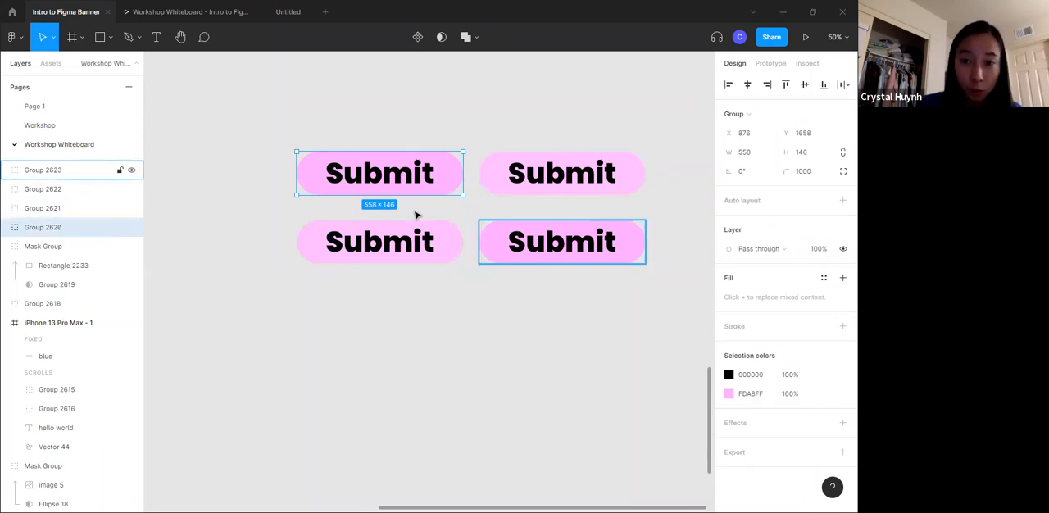
{"action": "left_click_drag", "start_coordinate": [539, 223], "coordinate": [644, 180]}
{"action": "key", "text": "Delete"}
{"action": "left_click", "coordinate": [459, 232]}
{"action": "key", "text": "Delete"}
{"action": "left_click", "coordinate": [402, 166]}
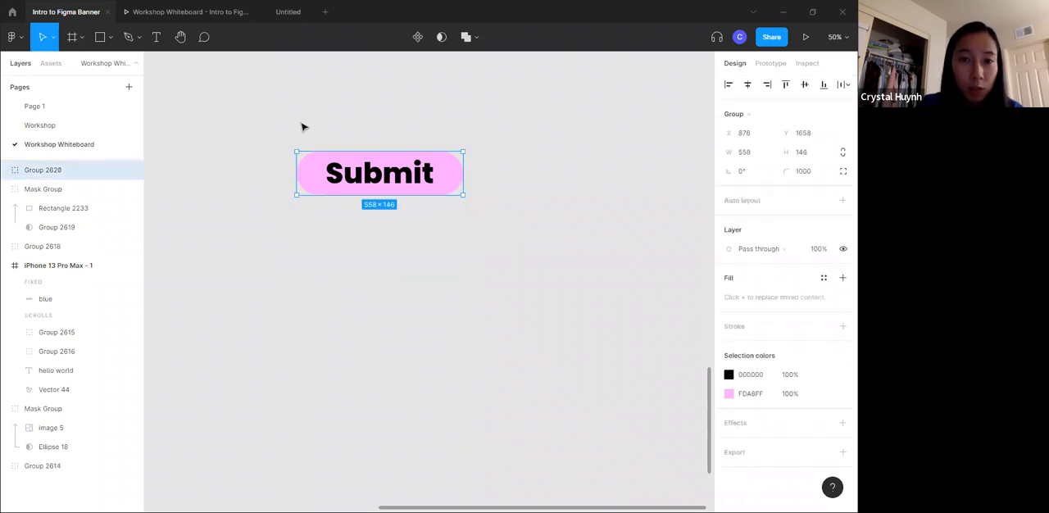
- Turn the remaining Submit button into a component and move it slightly up and to the left
{"action": "left_click", "coordinate": [418, 38]}
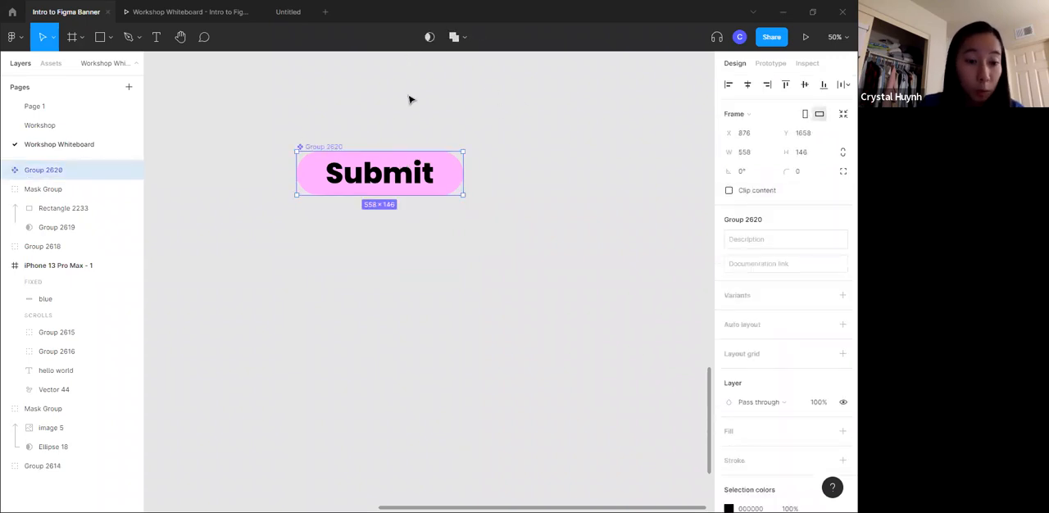
{"action": "left_click_drag", "start_coordinate": [372, 180], "coordinate": [343, 164]}
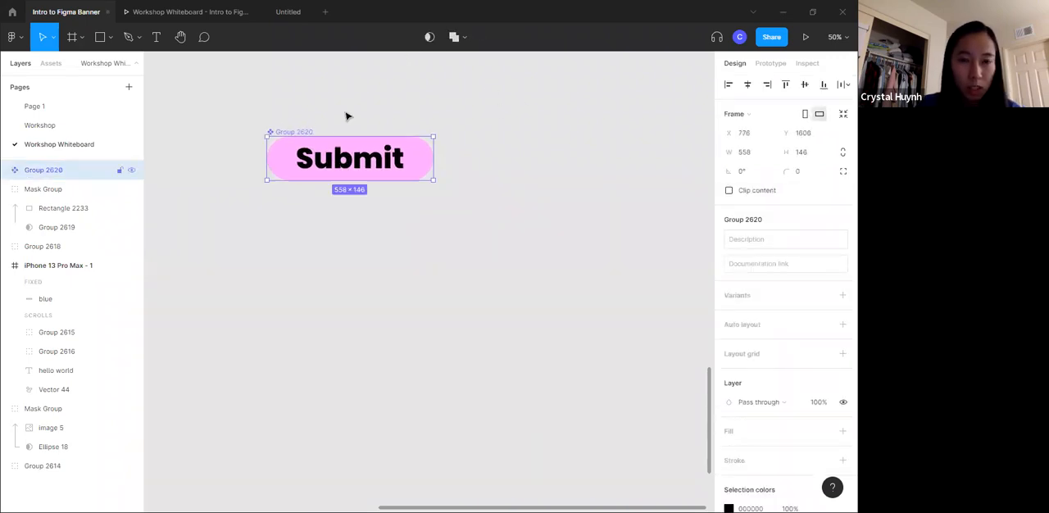
{"action": "left_click", "coordinate": [349, 123]}
- Create three instances of the Submit component and stack them in a column beneath it
{"action": "left_click", "coordinate": [355, 147]}
{"action": "key", "text": "ctrl+c"}
{"action": "key", "text": "ctrl+v"}
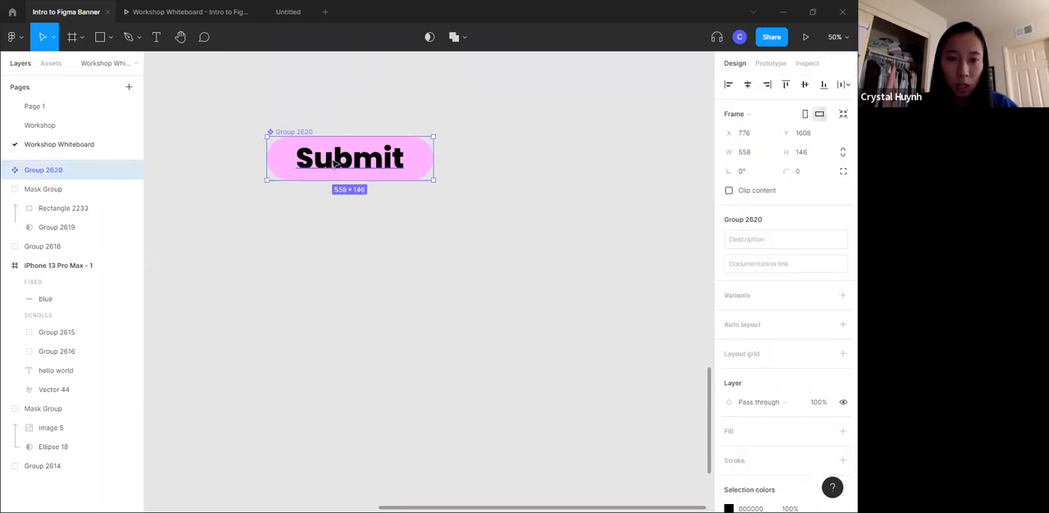
{"action": "left_click_drag", "start_coordinate": [348, 168], "coordinate": [338, 241]}
{"action": "key", "text": "ctrl+v"}
{"action": "left_click_drag", "start_coordinate": [445, 275], "coordinate": [345, 385]}
{"action": "key", "text": "ctrl+v"}
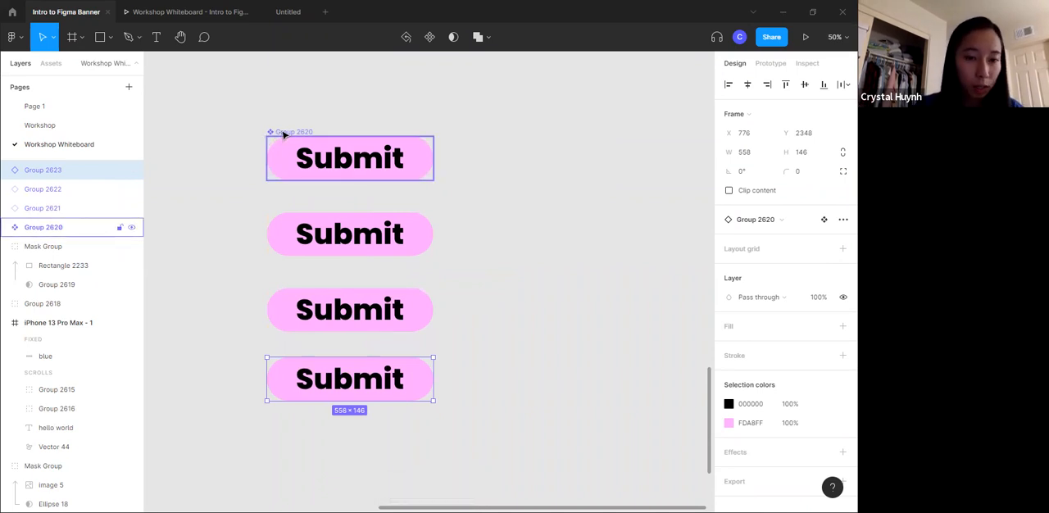
- Compare the main Submit component with the instance directly below it by selecting each in turn
{"action": "left_click", "coordinate": [344, 156]}
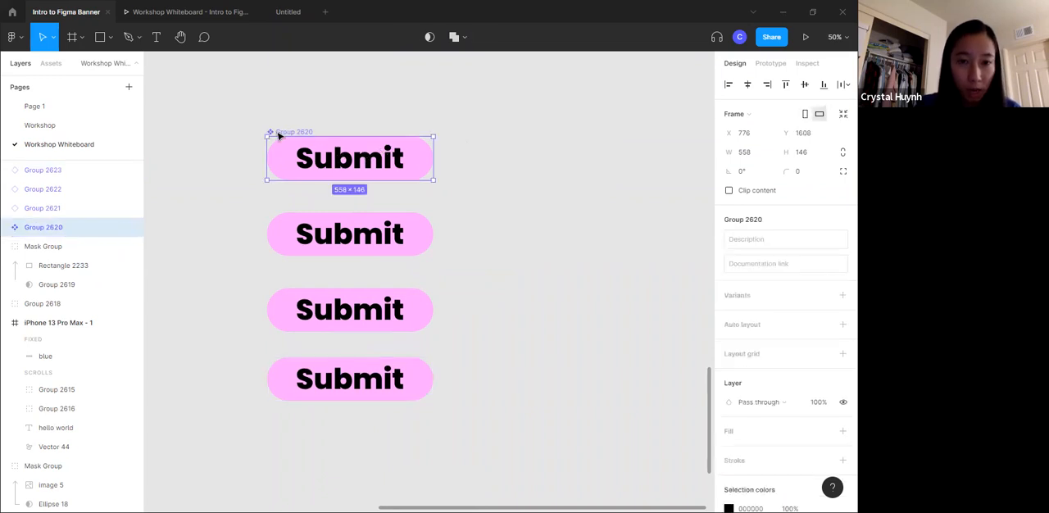
{"action": "key", "text": "Tab"}
{"action": "key", "text": "Tab"}
{"action": "key", "text": "Tab"}
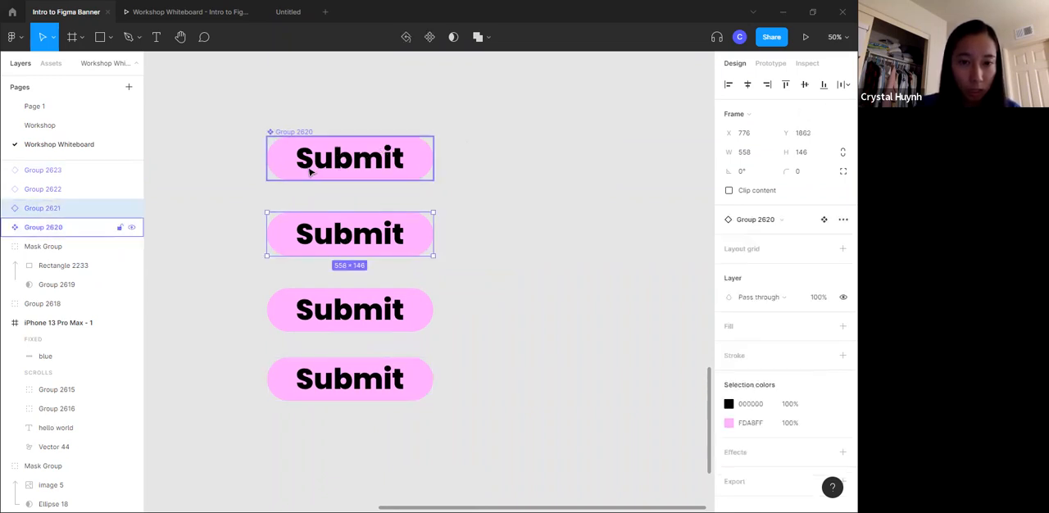
{"action": "key", "text": "shift+Tab"}
{"action": "key", "text": "shift+Tab"}
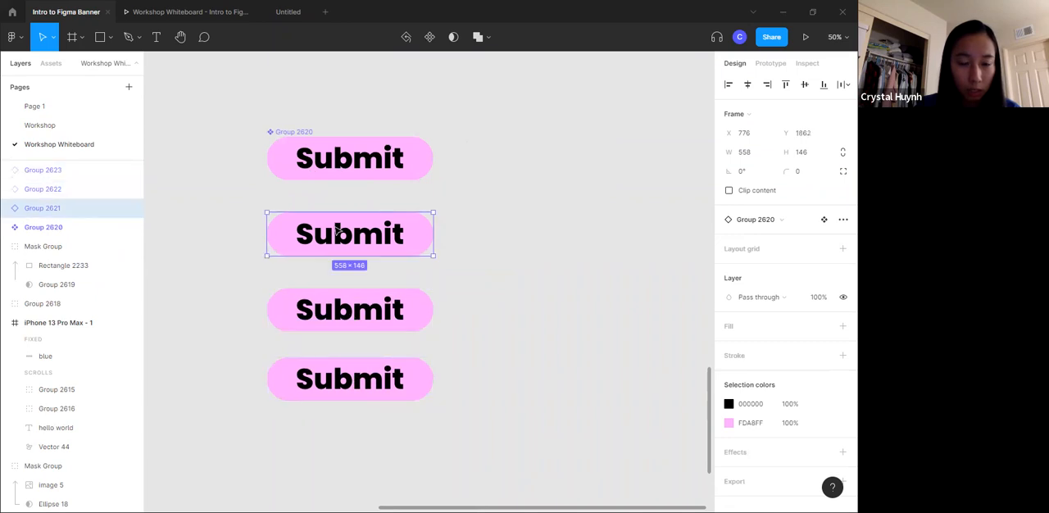
- Change the fill of the main component's rounded rectangle to light green BCFFCB
{"action": "left_click", "coordinate": [302, 174]}
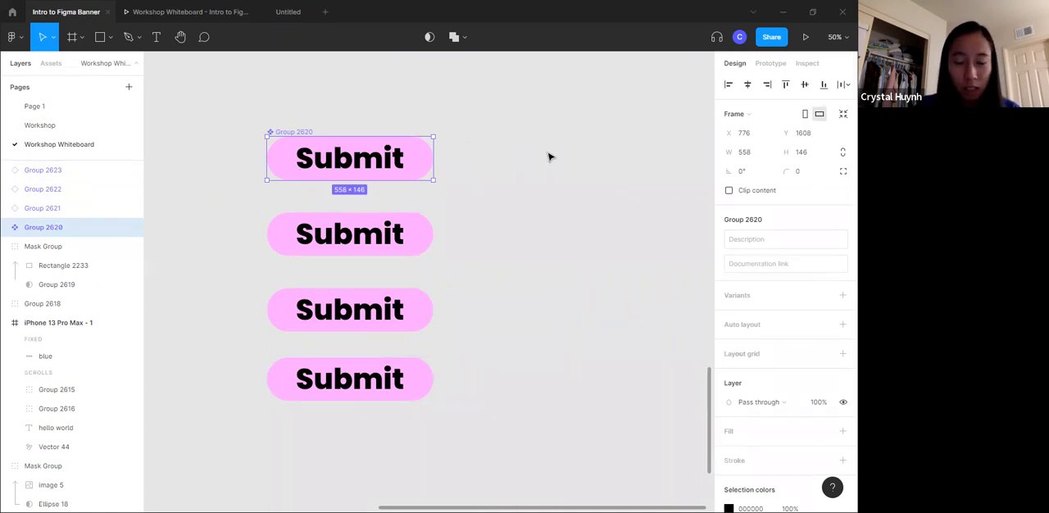
{"action": "double_click", "coordinate": [410, 158]}
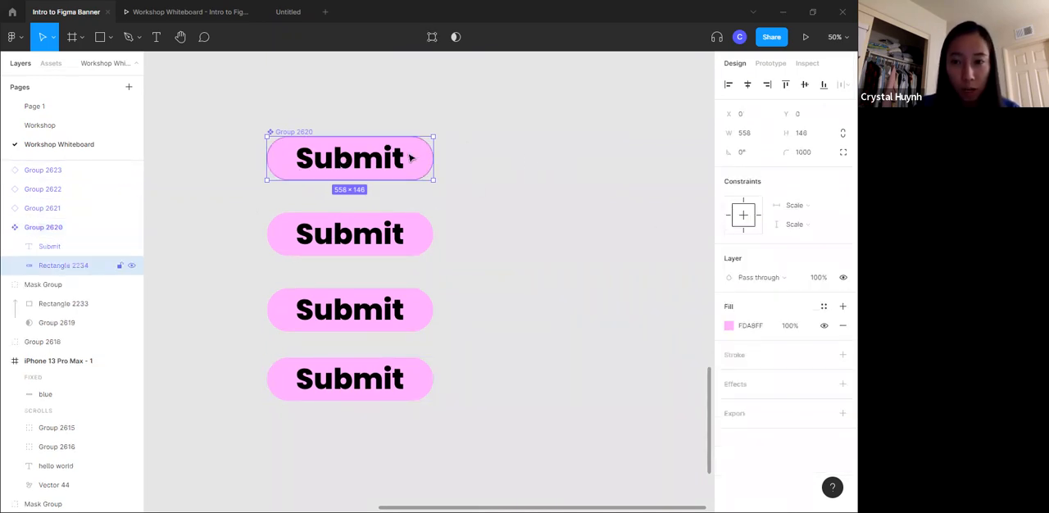
{"action": "left_click", "coordinate": [734, 326]}
{"action": "left_click", "coordinate": [645, 371]}
{"action": "left_click_drag", "start_coordinate": [632, 220], "coordinate": [596, 217]}
{"action": "left_click", "coordinate": [545, 146]}
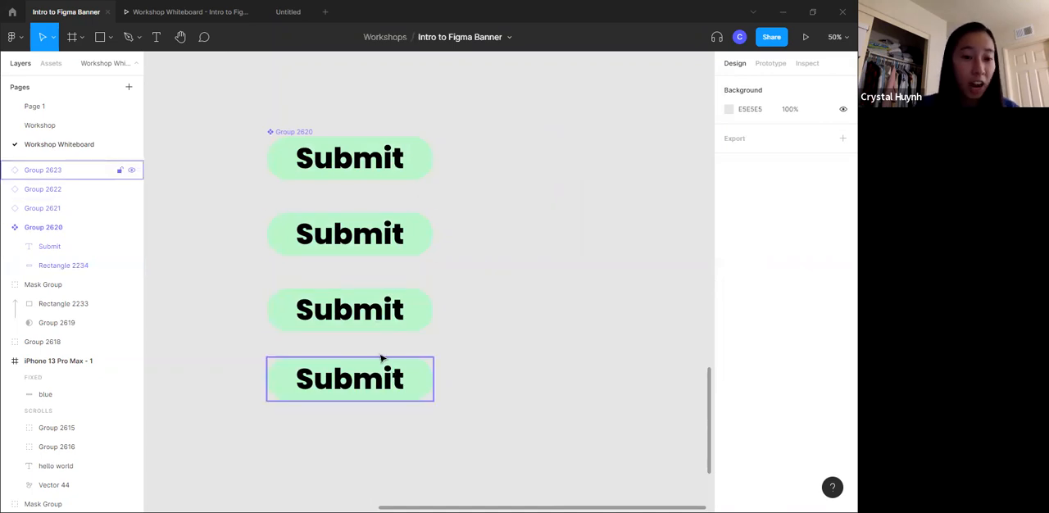
- Change the main component's label to Enter and centre it horizontally on the button
{"action": "left_click", "coordinate": [365, 168]}
{"action": "left_click", "coordinate": [365, 168]}
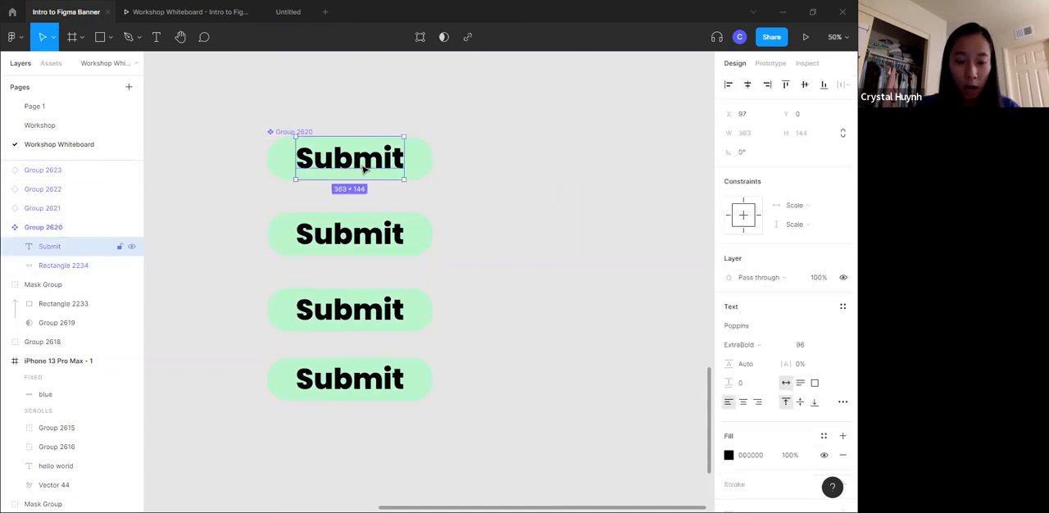
{"action": "double_click", "coordinate": [365, 168]}
{"action": "type", "text": "Enter"}
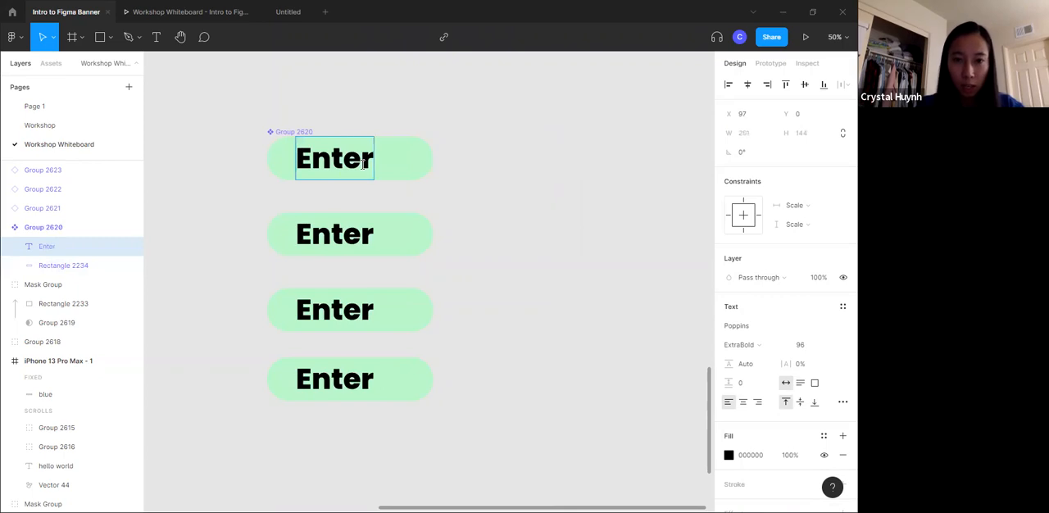
{"action": "left_click", "coordinate": [403, 168]}
{"action": "left_click_drag", "start_coordinate": [349, 160], "coordinate": [365, 159]}
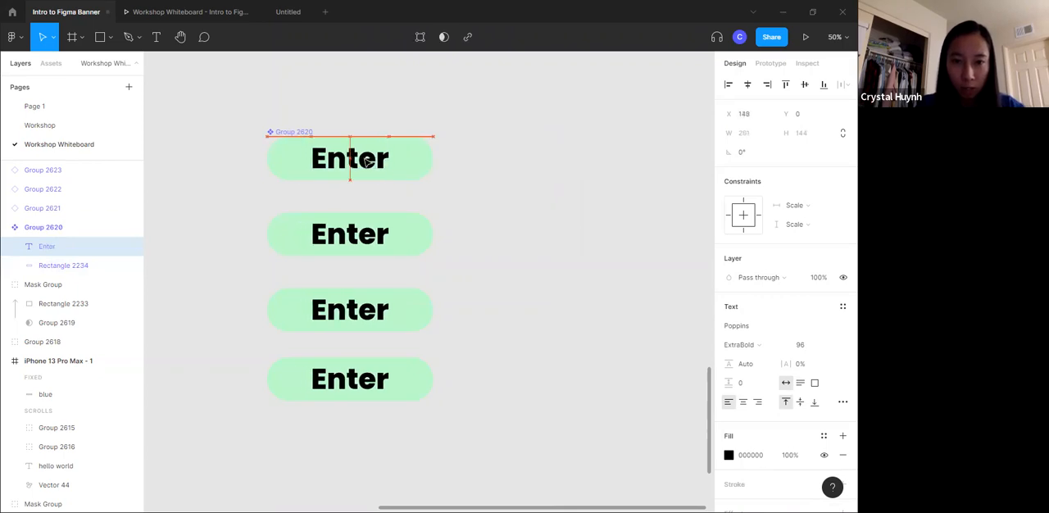
{"action": "left_click", "coordinate": [444, 136]}
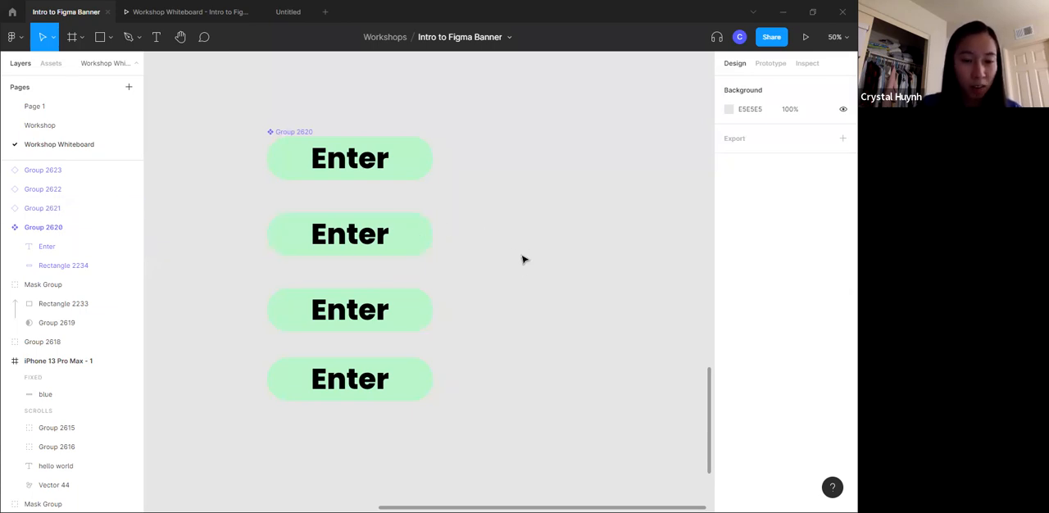
- Override the fill of the first instance below the main component with light purple DEBCFF
{"action": "left_click", "coordinate": [413, 228]}
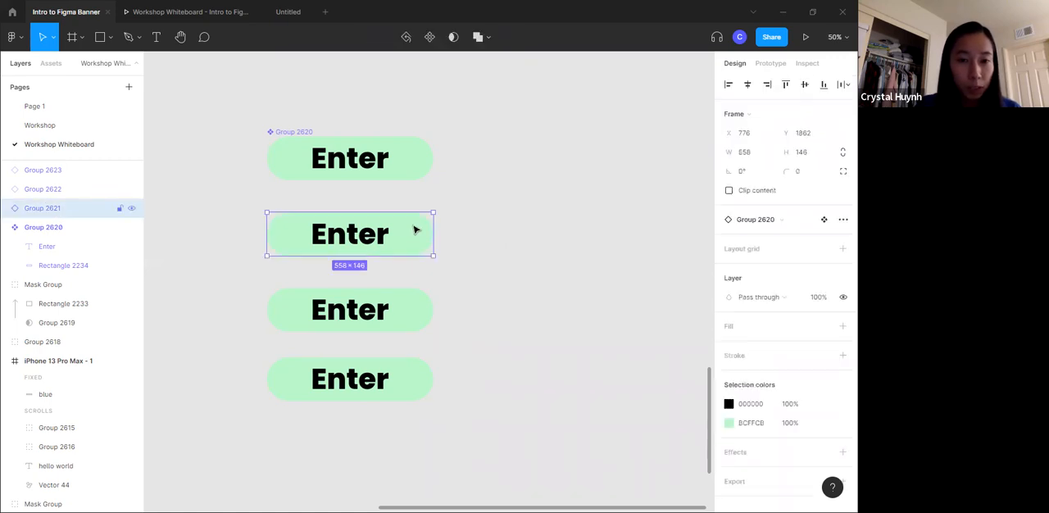
{"action": "left_click", "coordinate": [730, 425]}
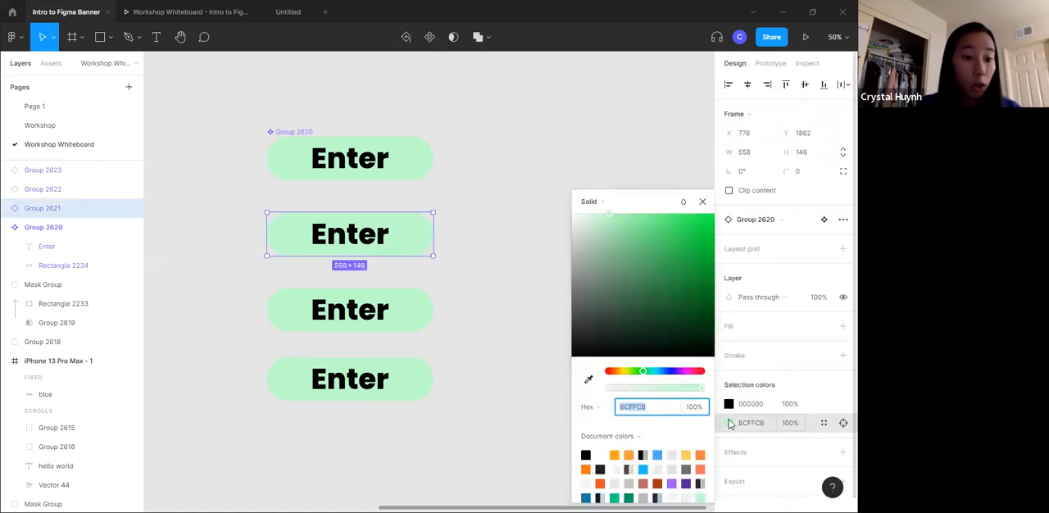
{"action": "left_click", "coordinate": [677, 370]}
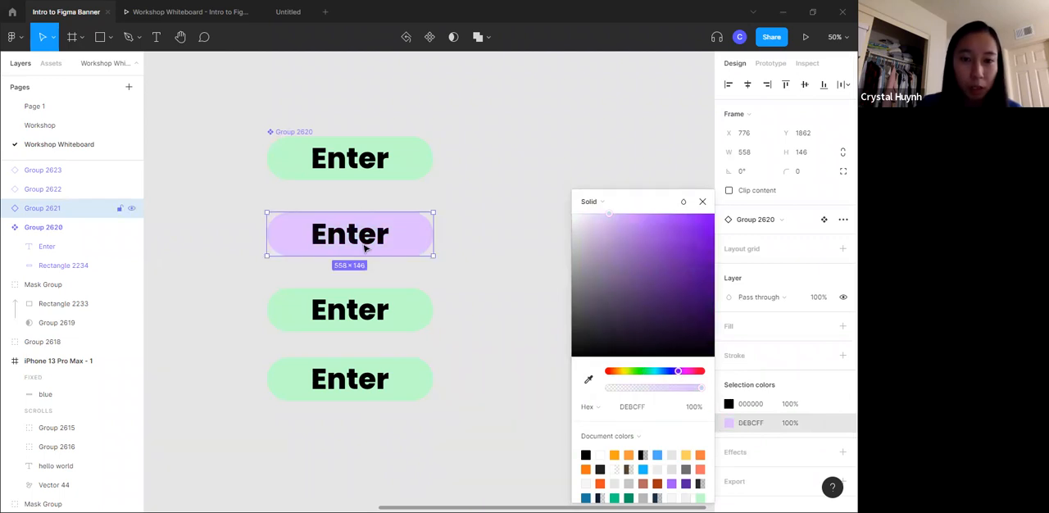
{"action": "left_click", "coordinate": [489, 201]}
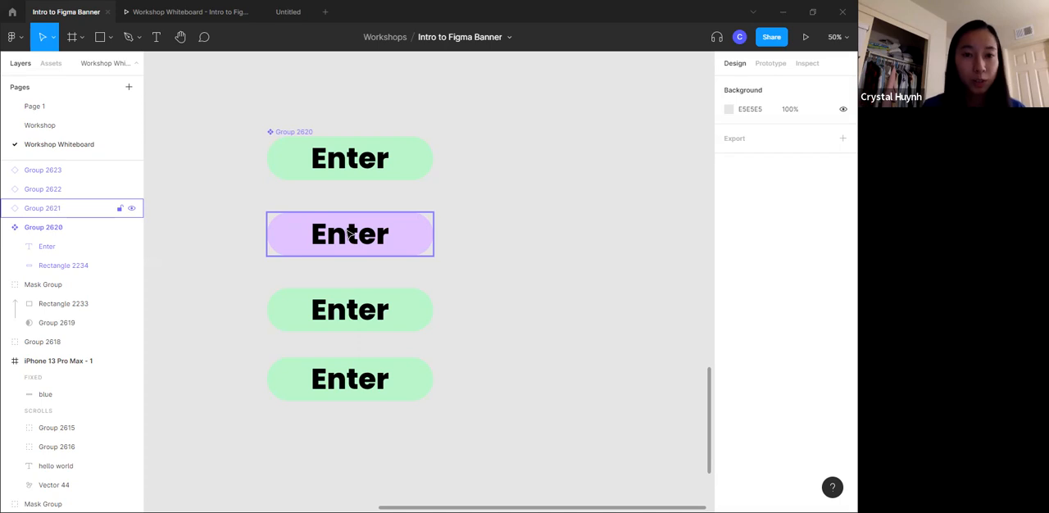
- Review the topics on the Table of Contents slide above the buttons at 25% zoom
{"action": "left_click", "coordinate": [490, 136]}
{"action": "scroll", "coordinate": [429, 295], "scroll_direction": "up", "scroll_amount": 10}
{"action": "scroll", "coordinate": [441, 301], "scroll_direction": "left", "scroll_amount": 8}
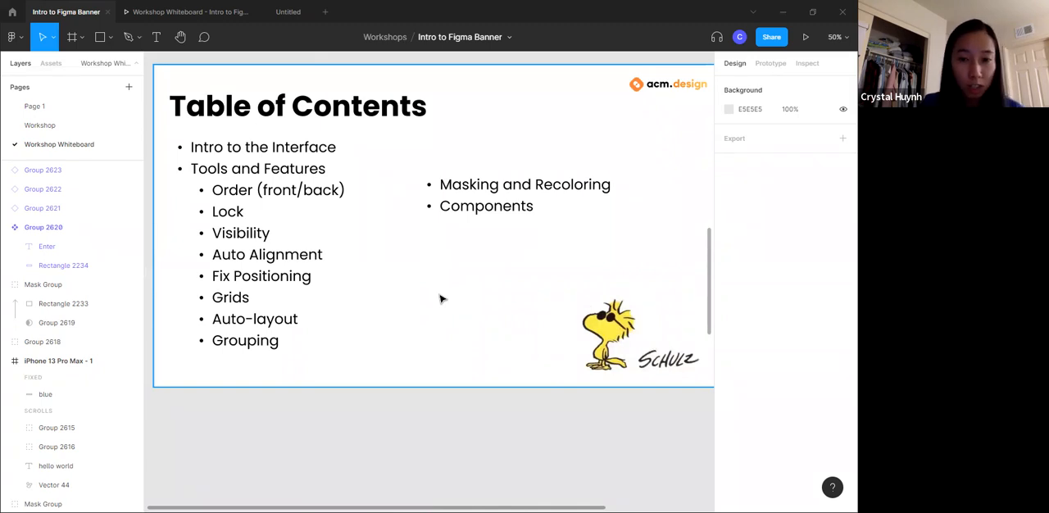
{"action": "key", "text": "minus"}
{"action": "scroll", "coordinate": [472, 344], "scroll_direction": "down", "scroll_amount": 4}
{"action": "scroll", "coordinate": [474, 386], "scroll_direction": "down", "scroll_amount": 3}
{"action": "scroll", "coordinate": [463, 422], "scroll_direction": "up", "scroll_amount": 6}
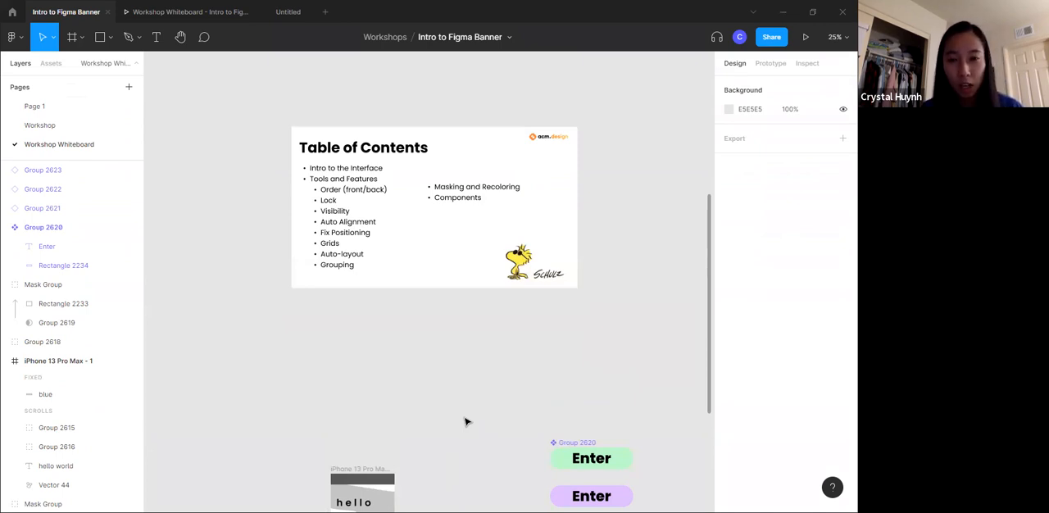
{"action": "scroll", "coordinate": [471, 401], "scroll_direction": "up", "scroll_amount": 5}
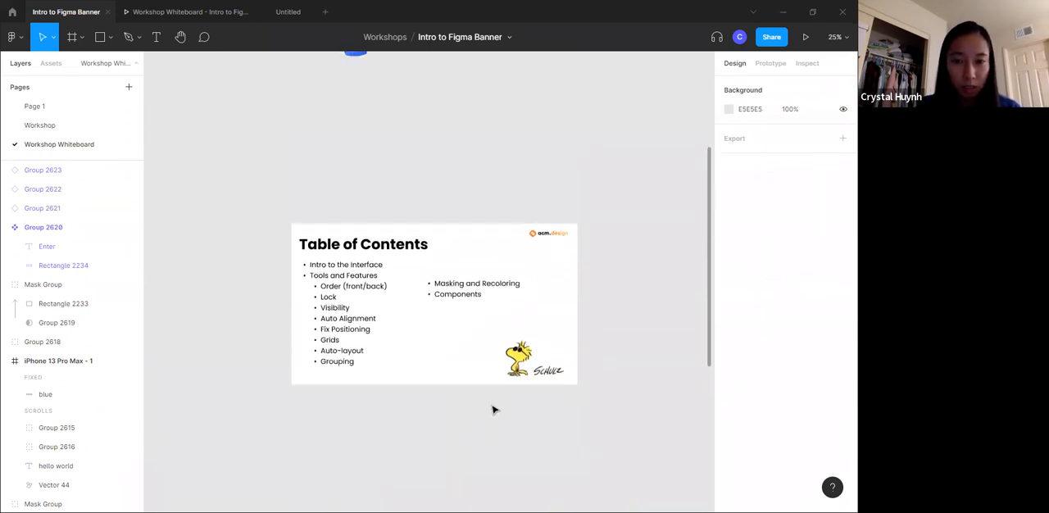
{"action": "scroll", "coordinate": [492, 407], "scroll_direction": "down", "scroll_amount": 2}
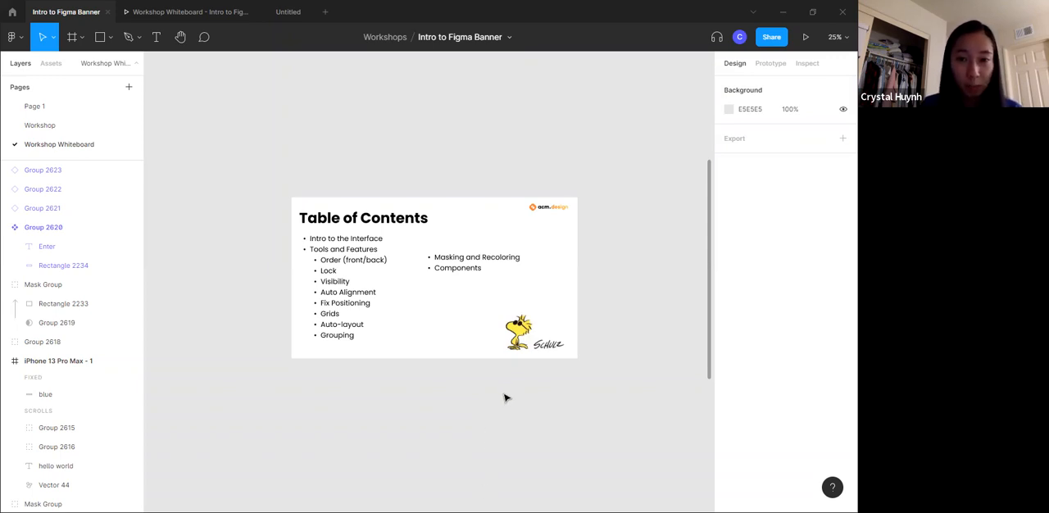
{"action": "scroll", "coordinate": [576, 420], "scroll_direction": "up", "scroll_amount": 2}
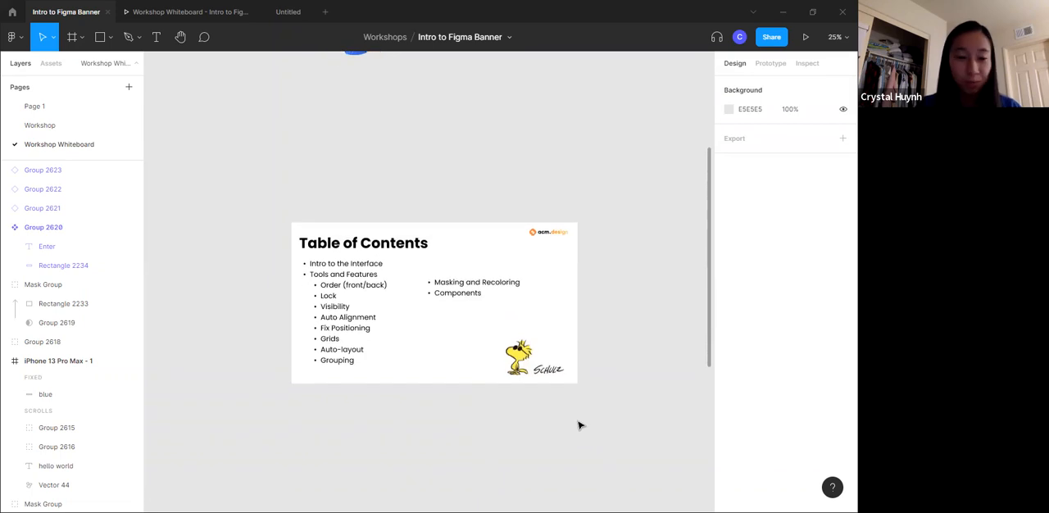